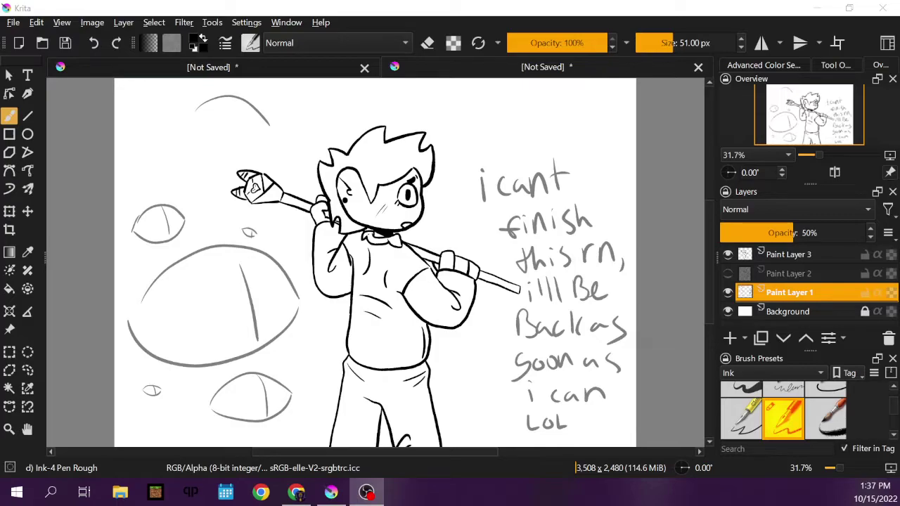
Step: Try to erase the handwritten note beside the character and sketch the lower curve of the eye above the staff
{"action": "key", "text": "e"}
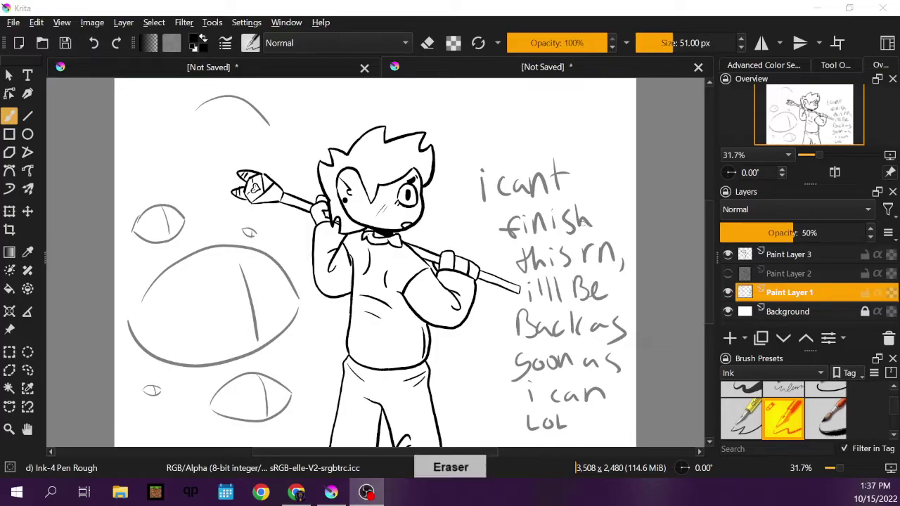
{"action": "key", "text": "e"}
{"action": "mouse_move", "coordinate": [587, 215]}
{"action": "left_mouse_down"}
{"action": "mouse_move", "coordinate": [597, 234]}
{"action": "mouse_move", "coordinate": [573, 162]}
{"action": "mouse_move", "coordinate": [591, 180]}
{"action": "mouse_move", "coordinate": [545, 188]}
{"action": "mouse_move", "coordinate": [550, 285]}
{"action": "mouse_move", "coordinate": [520, 256]}
{"action": "left_mouse_up"}
{"action": "mouse_move", "coordinate": [526, 219]}
{"action": "left_mouse_down"}
{"action": "mouse_move", "coordinate": [542, 327]}
{"action": "mouse_move", "coordinate": [519, 317]}
{"action": "mouse_move", "coordinate": [524, 331]}
{"action": "mouse_move", "coordinate": [603, 354]}
{"action": "left_mouse_up"}
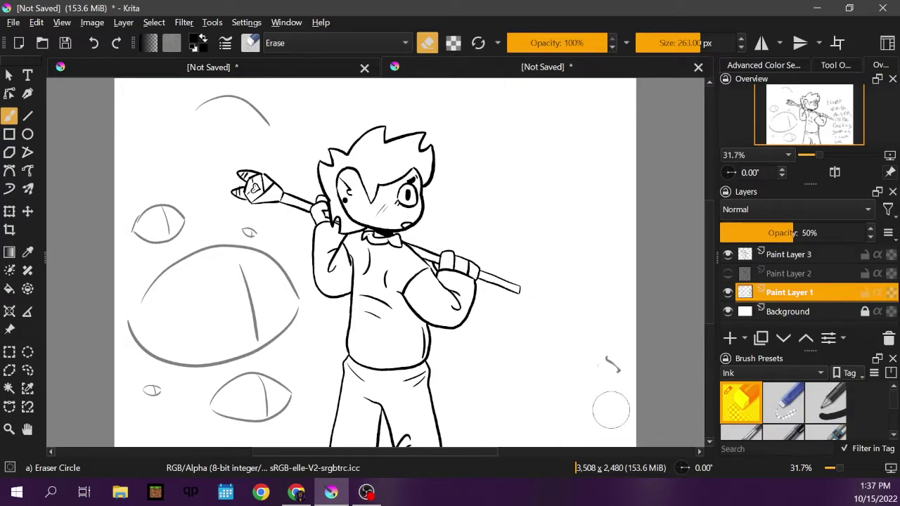
{"action": "mouse_move", "coordinate": [230, 101]}
{"action": "left_mouse_down"}
{"action": "mouse_move", "coordinate": [189, 120]}
{"action": "mouse_move", "coordinate": [224, 100]}
{"action": "mouse_move", "coordinate": [226, 146]}
{"action": "left_mouse_up"}
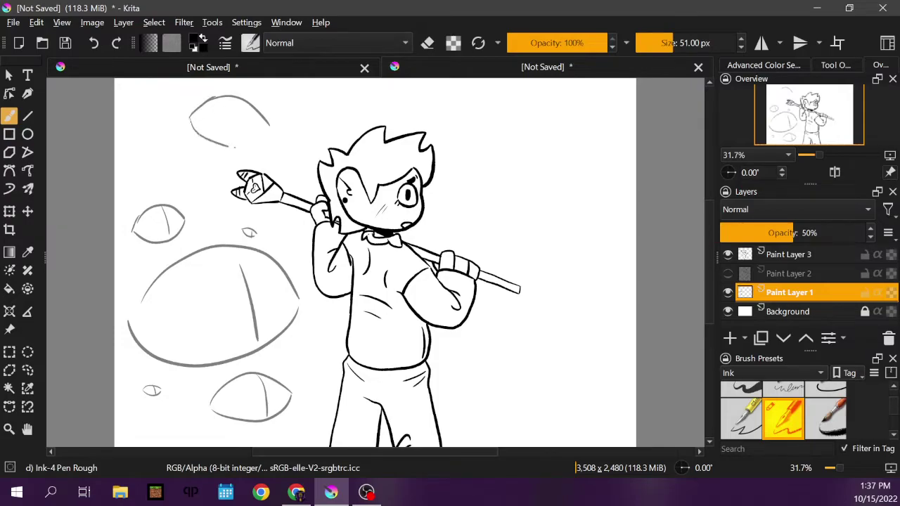
{"action": "left_click", "coordinate": [93, 43]}
{"action": "left_click", "coordinate": [94, 43]}
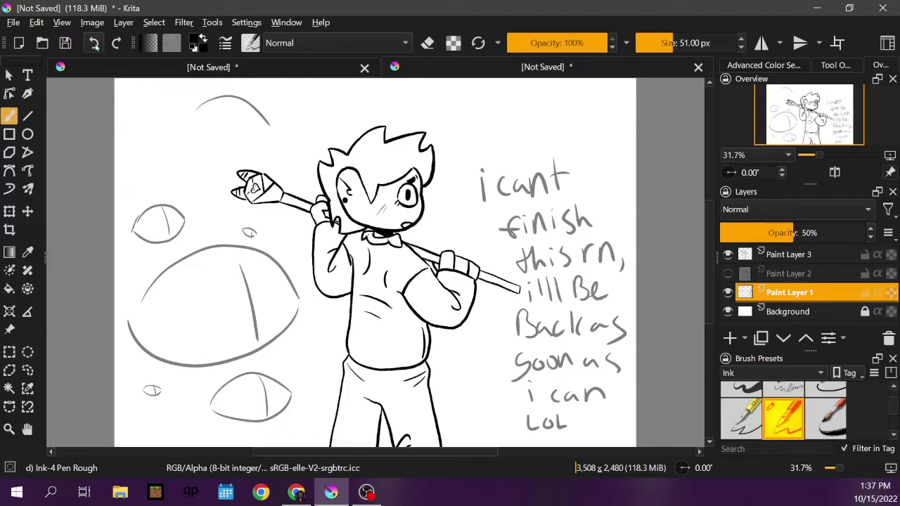
Step: Undo the strokes of the handwritten note and the unfinished arc above the staff
{"action": "left_click", "coordinate": [94, 43]}
{"action": "left_click", "coordinate": [93, 43]}
{"action": "left_click", "coordinate": [93, 43]}
{"action": "left_click", "coordinate": [93, 43]}
{"action": "left_click", "coordinate": [93, 43]}
{"action": "left_click", "coordinate": [94, 43]}
{"action": "left_click", "coordinate": [93, 43]}
{"action": "left_click", "coordinate": [94, 43]}
{"action": "left_click", "coordinate": [94, 43]}
{"action": "left_click", "coordinate": [95, 43]}
{"action": "left_click", "coordinate": [94, 43]}
{"action": "left_click", "coordinate": [94, 43]}
{"action": "left_click", "coordinate": [95, 43]}
{"action": "left_click", "coordinate": [94, 43]}
{"action": "left_click", "coordinate": [94, 43]}
{"action": "left_click", "coordinate": [94, 42]}
{"action": "left_click", "coordinate": [95, 43]}
{"action": "left_click", "coordinate": [95, 42]}
{"action": "left_click", "coordinate": [95, 43]}
{"action": "left_click", "coordinate": [95, 43]}
{"action": "left_click", "coordinate": [94, 43]}
{"action": "left_click", "coordinate": [94, 43]}
{"action": "left_click", "coordinate": [94, 43]}
{"action": "left_click", "coordinate": [94, 43]}
{"action": "left_click", "coordinate": [94, 43]}
{"action": "left_click", "coordinate": [94, 43]}
{"action": "left_click", "coordinate": [94, 43]}
{"action": "left_click", "coordinate": [95, 43]}
{"action": "left_click", "coordinate": [94, 43]}
{"action": "left_click", "coordinate": [94, 43]}
{"action": "left_click", "coordinate": [93, 44]}
{"action": "left_click", "coordinate": [93, 43]}
{"action": "left_click", "coordinate": [93, 43]}
{"action": "left_click", "coordinate": [93, 44]}
{"action": "left_click", "coordinate": [94, 44]}
{"action": "left_click", "coordinate": [94, 43]}
{"action": "left_click", "coordinate": [93, 45]}
{"action": "left_click", "coordinate": [93, 45]}
{"action": "left_click", "coordinate": [94, 49]}
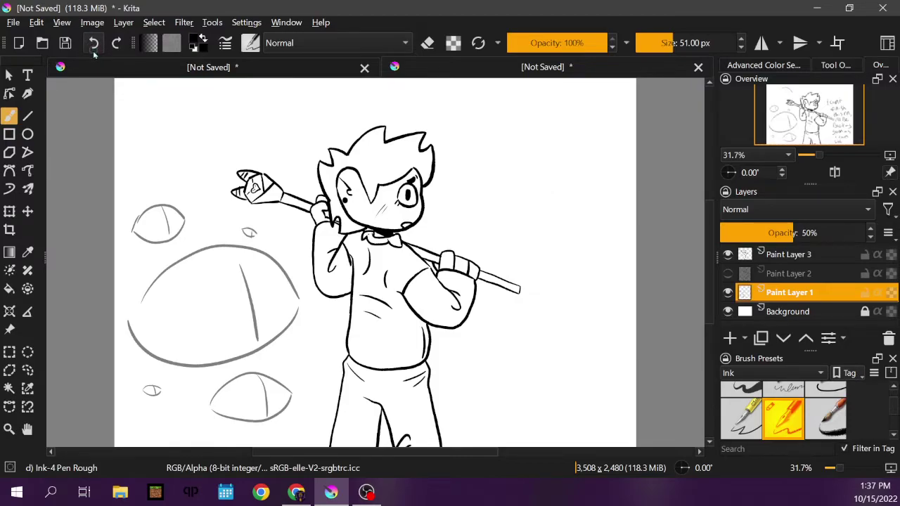
{"action": "left_click", "coordinate": [117, 44]}
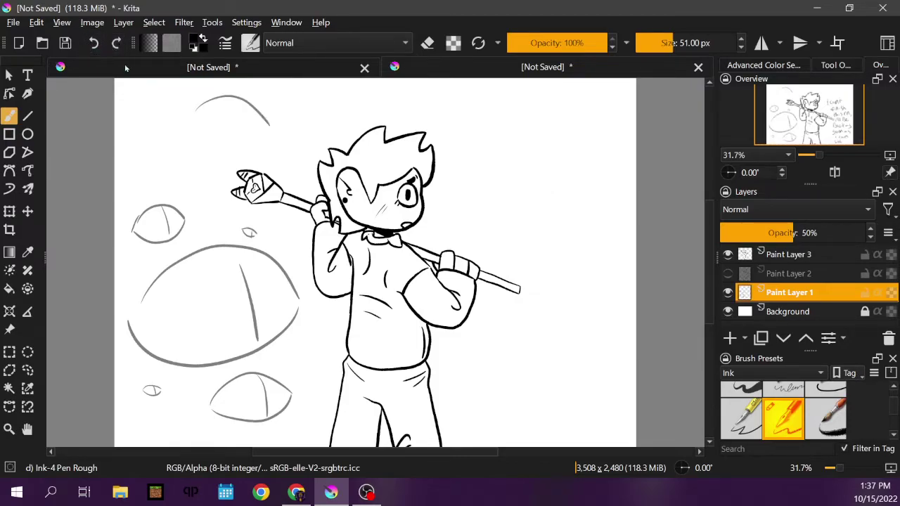
{"action": "left_click", "coordinate": [93, 43]}
Step: Sketch a slit-pupil eye above the staff's head, plus a large eye and three small ones on the other side of the character's head
{"action": "mouse_move", "coordinate": [179, 126]}
{"action": "left_mouse_down"}
{"action": "mouse_move", "coordinate": [213, 99]}
{"action": "mouse_move", "coordinate": [264, 128]}
{"action": "mouse_move", "coordinate": [178, 129]}
{"action": "mouse_move", "coordinate": [275, 124]}
{"action": "left_mouse_up"}
{"action": "left_click_drag", "start_coordinate": [229, 105], "coordinate": [243, 148]}
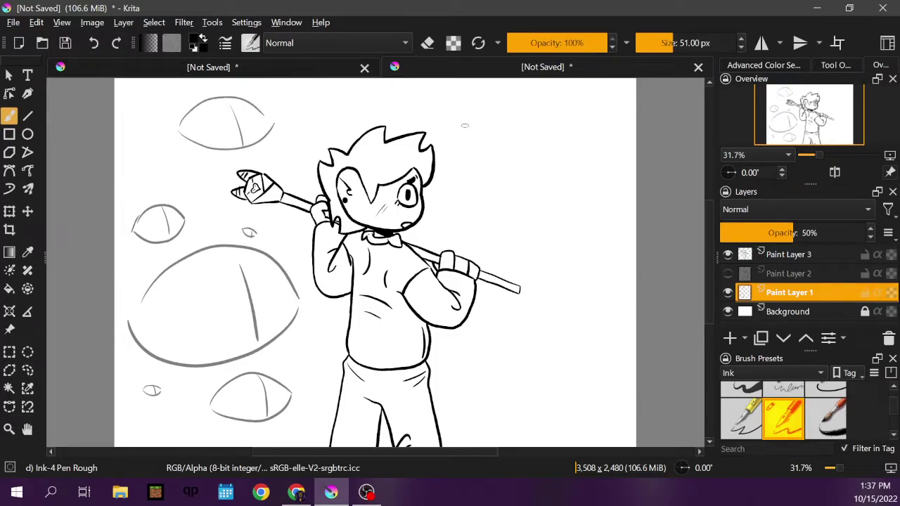
{"action": "mouse_move", "coordinate": [491, 138]}
{"action": "left_mouse_down"}
{"action": "mouse_move", "coordinate": [536, 123]}
{"action": "mouse_move", "coordinate": [590, 199]}
{"action": "mouse_move", "coordinate": [570, 209]}
{"action": "left_mouse_up"}
{"action": "mouse_move", "coordinate": [529, 130]}
{"action": "left_mouse_down"}
{"action": "mouse_move", "coordinate": [522, 196]}
{"action": "mouse_move", "coordinate": [560, 230]}
{"action": "mouse_move", "coordinate": [543, 243]}
{"action": "left_mouse_up"}
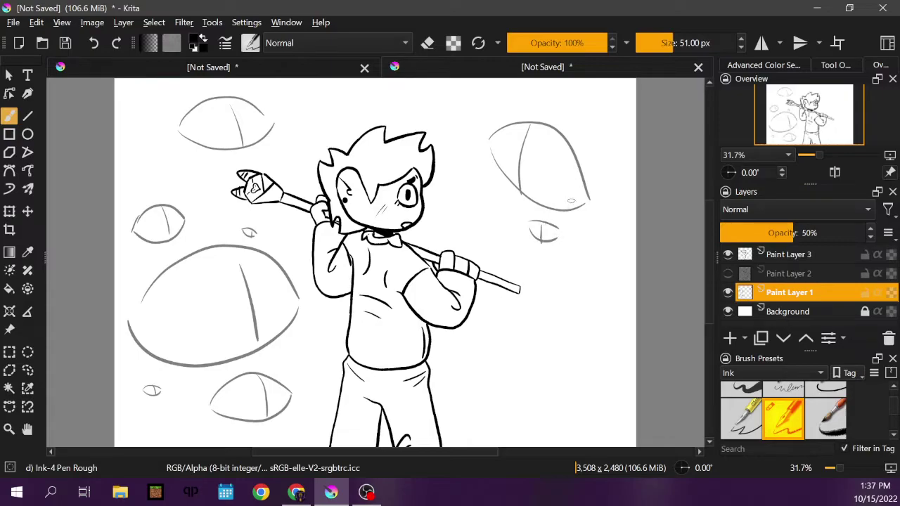
{"action": "left_click_drag", "start_coordinate": [497, 105], "coordinate": [521, 110]}
{"action": "left_click_drag", "start_coordinate": [606, 120], "coordinate": [622, 149]}
{"action": "left_click_drag", "start_coordinate": [609, 124], "coordinate": [613, 146]}
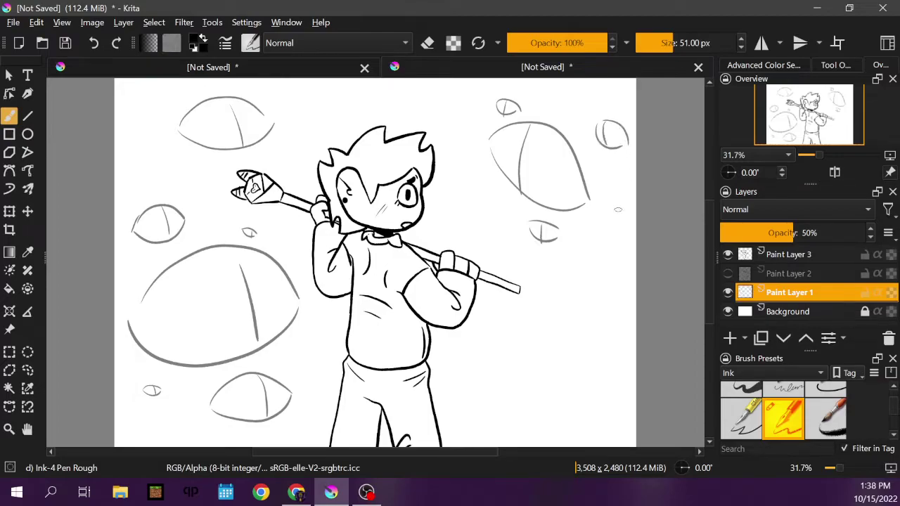
Step: Sketch a large slit-pupil eye below the staff's lower end, with tiny eyes around it
{"action": "mouse_move", "coordinate": [495, 350]}
{"action": "left_mouse_down"}
{"action": "mouse_move", "coordinate": [558, 334]}
{"action": "mouse_move", "coordinate": [612, 409]}
{"action": "left_mouse_up"}
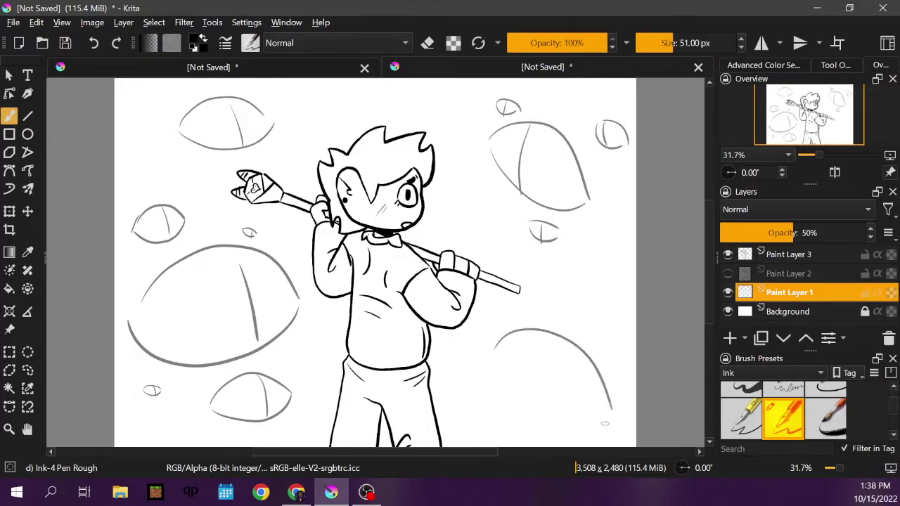
{"action": "mouse_move", "coordinate": [493, 349]}
{"action": "left_mouse_down"}
{"action": "mouse_move", "coordinate": [518, 415]}
{"action": "mouse_move", "coordinate": [612, 411]}
{"action": "left_mouse_up"}
{"action": "left_click_drag", "start_coordinate": [541, 334], "coordinate": [532, 407]}
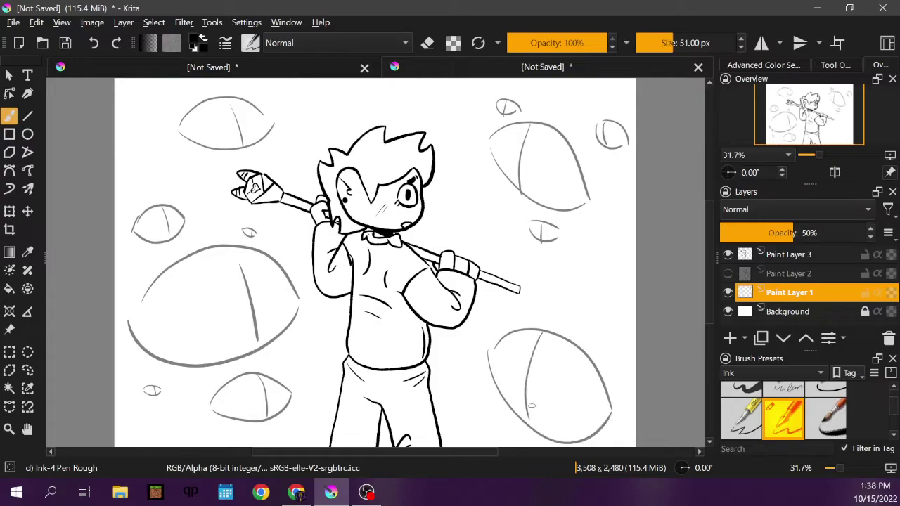
{"action": "left_click_drag", "start_coordinate": [578, 310], "coordinate": [597, 321]}
Step: Make the Background layer active and try an ink stroke along the upper lid of the eye above the staff
{"action": "left_click", "coordinate": [772, 315]}
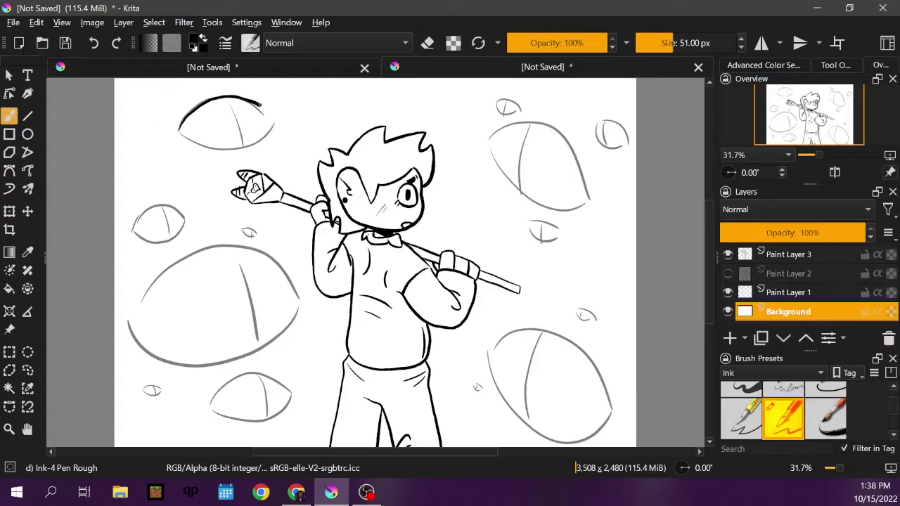
{"action": "left_click", "coordinate": [94, 43]}
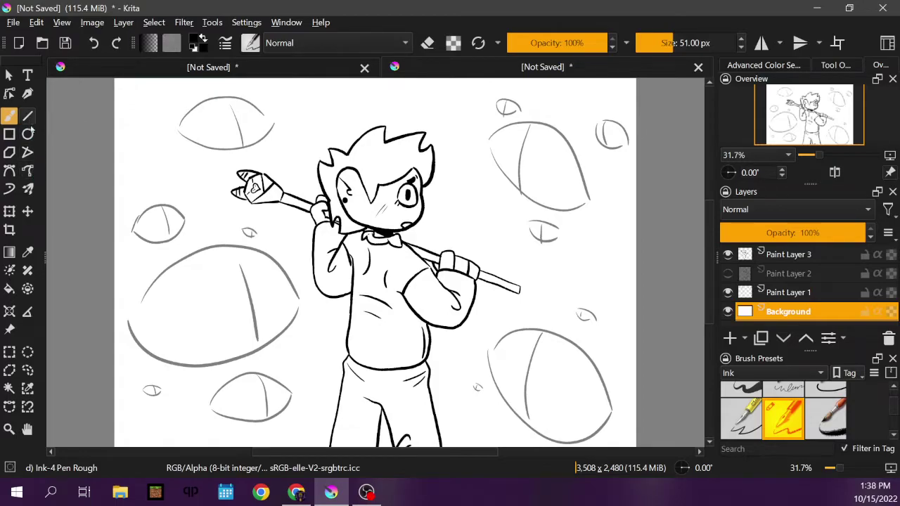
Step: Try to outline the eye above the staff with the Freehand Path tool
{"action": "left_click", "coordinate": [29, 171]}
{"action": "mouse_move", "coordinate": [180, 130]}
{"action": "left_mouse_down"}
{"action": "mouse_move", "coordinate": [209, 100]}
{"action": "mouse_move", "coordinate": [232, 97]}
{"action": "mouse_move", "coordinate": [279, 128]}
{"action": "left_mouse_up"}
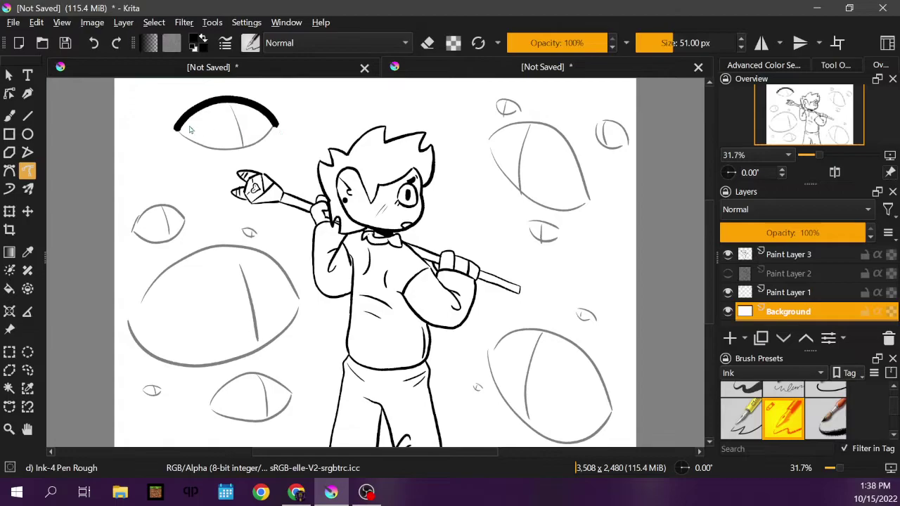
{"action": "mouse_move", "coordinate": [176, 133]}
{"action": "left_mouse_down"}
{"action": "mouse_move", "coordinate": [199, 147]}
{"action": "mouse_move", "coordinate": [250, 148]}
{"action": "mouse_move", "coordinate": [282, 126]}
{"action": "left_mouse_up"}
{"action": "left_click", "coordinate": [94, 43]}
{"action": "left_click", "coordinate": [94, 42]}
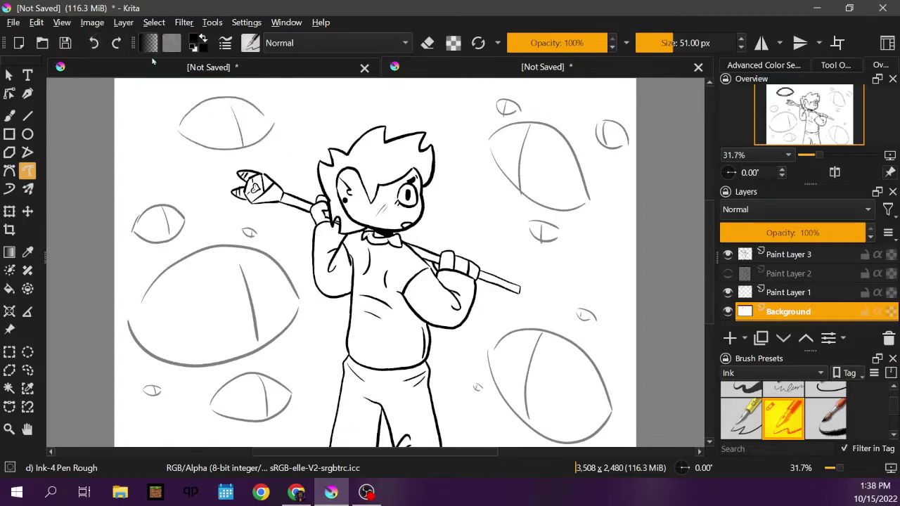
Step: Try to ink the outline of the eye above the staff with the freehand brush at the full-page view
{"action": "left_click", "coordinate": [9, 116]}
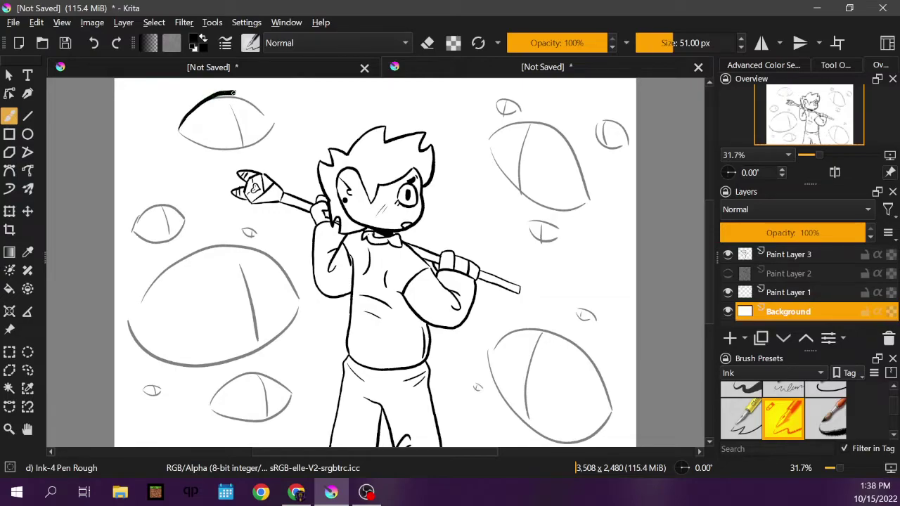
{"action": "left_click_drag", "start_coordinate": [250, 97], "coordinate": [262, 110]}
{"action": "mouse_move", "coordinate": [259, 142]}
{"action": "left_mouse_down"}
{"action": "mouse_move", "coordinate": [210, 148]}
{"action": "mouse_move", "coordinate": [197, 138]}
{"action": "left_mouse_up"}
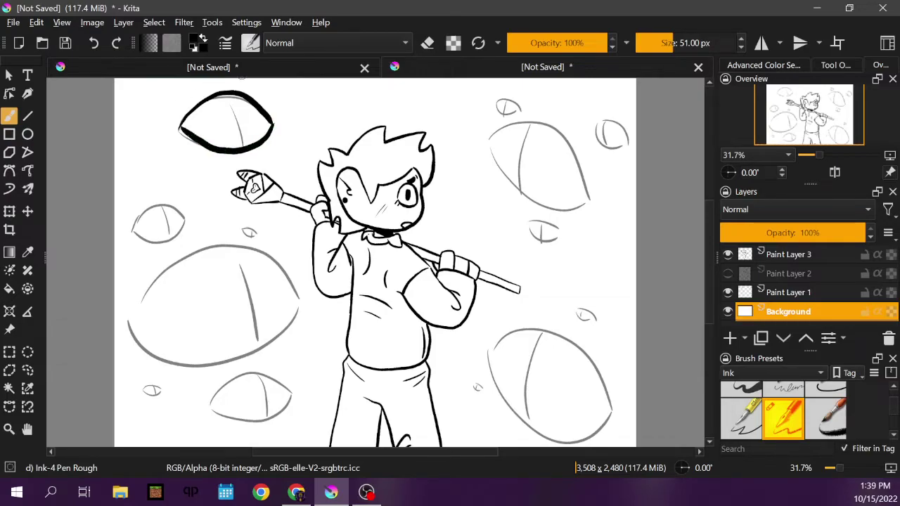
{"action": "left_click", "coordinate": [728, 293]}
{"action": "left_click", "coordinate": [728, 292]}
{"action": "left_click", "coordinate": [93, 44]}
{"action": "left_click", "coordinate": [94, 44]}
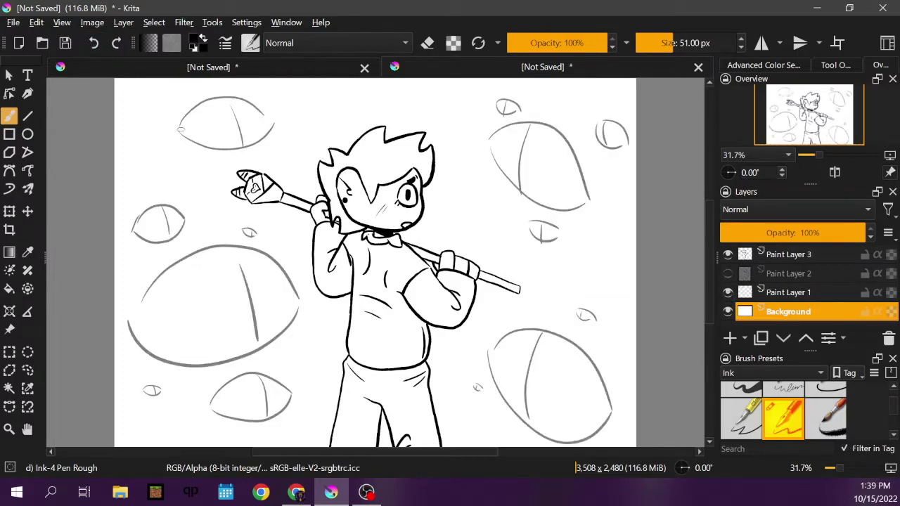
{"action": "mouse_move", "coordinate": [179, 128]}
{"action": "left_mouse_down"}
{"action": "mouse_move", "coordinate": [194, 110]}
{"action": "mouse_move", "coordinate": [230, 99]}
{"action": "mouse_move", "coordinate": [272, 119]}
{"action": "left_mouse_up"}
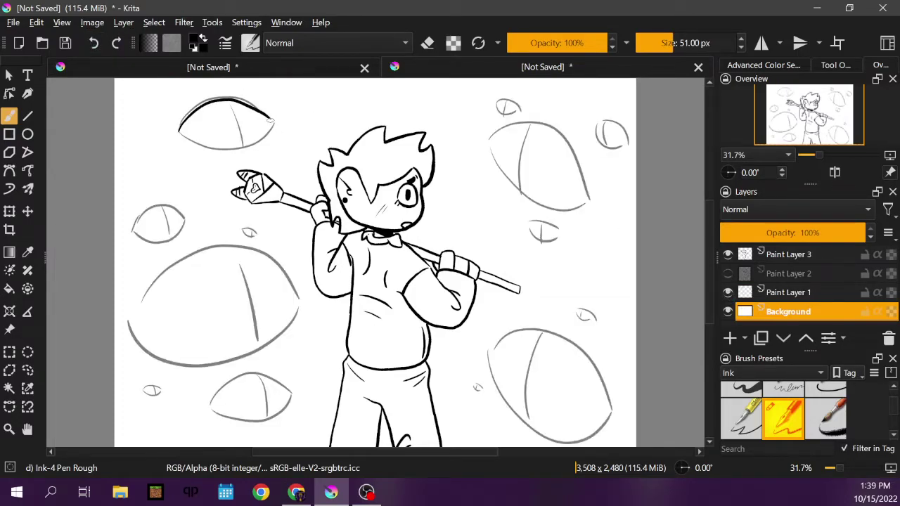
{"action": "left_click", "coordinate": [94, 42]}
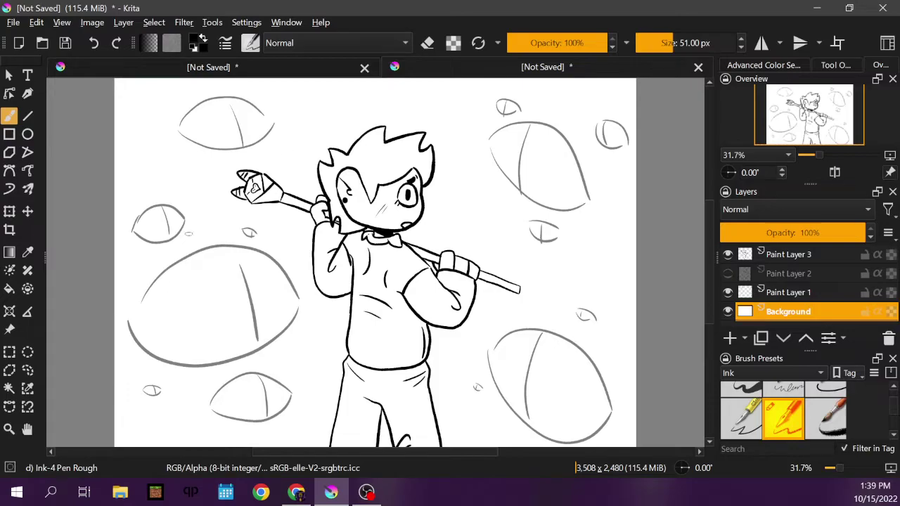
Step: Ink the outline of the eye above the staff in thick black lines and tidy its left corner with the eraser
{"action": "left_click", "coordinate": [9, 429]}
{"action": "left_click_drag", "start_coordinate": [152, 86], "coordinate": [328, 198]}
{"action": "left_click", "coordinate": [9, 117]}
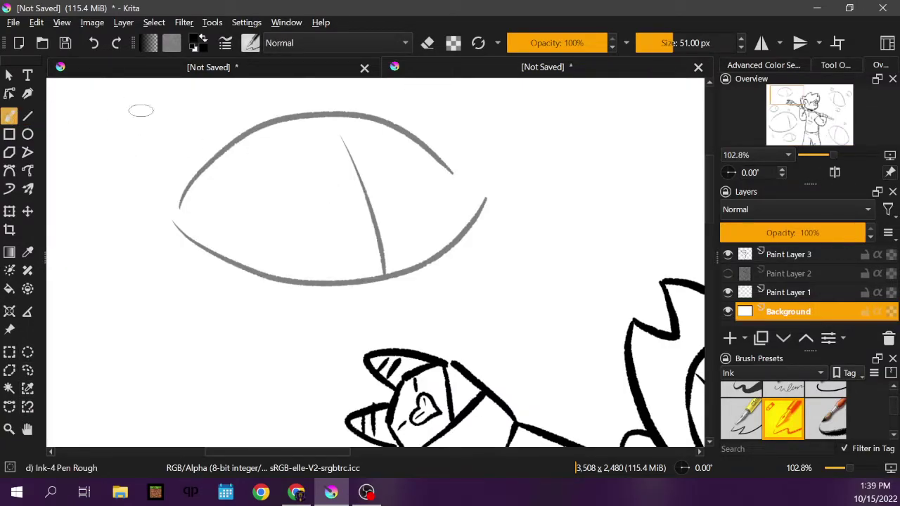
{"action": "mouse_move", "coordinate": [174, 223]}
{"action": "left_mouse_down"}
{"action": "mouse_move", "coordinate": [186, 190]}
{"action": "mouse_move", "coordinate": [218, 153]}
{"action": "mouse_move", "coordinate": [270, 121]}
{"action": "mouse_move", "coordinate": [313, 112]}
{"action": "mouse_move", "coordinate": [404, 124]}
{"action": "mouse_move", "coordinate": [470, 179]}
{"action": "mouse_move", "coordinate": [480, 202]}
{"action": "mouse_move", "coordinate": [457, 236]}
{"action": "mouse_move", "coordinate": [386, 279]}
{"action": "mouse_move", "coordinate": [277, 279]}
{"action": "mouse_move", "coordinate": [172, 222]}
{"action": "left_mouse_up"}
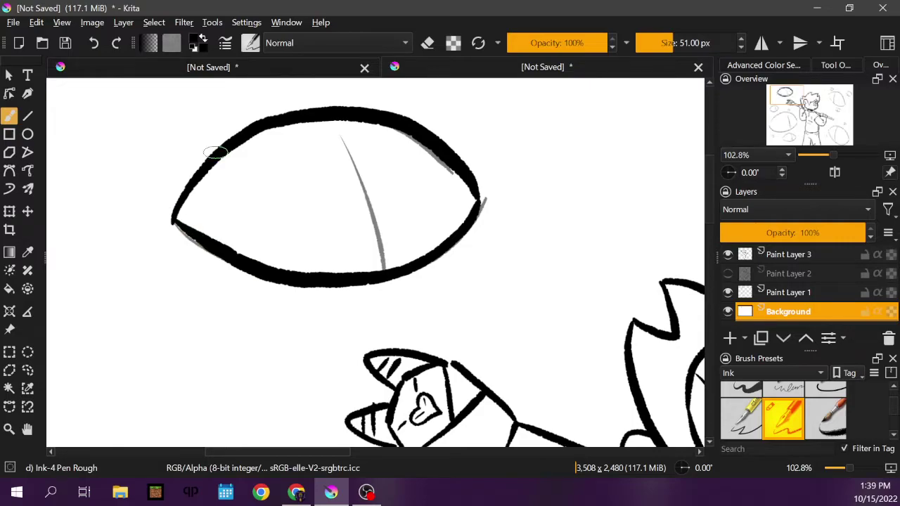
{"action": "left_click", "coordinate": [728, 293]}
{"action": "left_click", "coordinate": [728, 292]}
{"action": "left_click", "coordinate": [728, 293]}
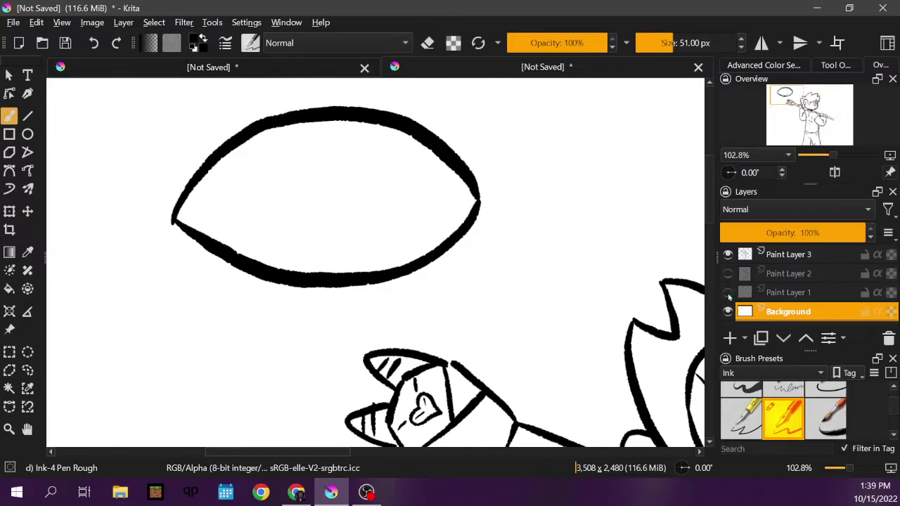
{"action": "left_click", "coordinate": [728, 293]}
{"action": "key", "text": "e"}
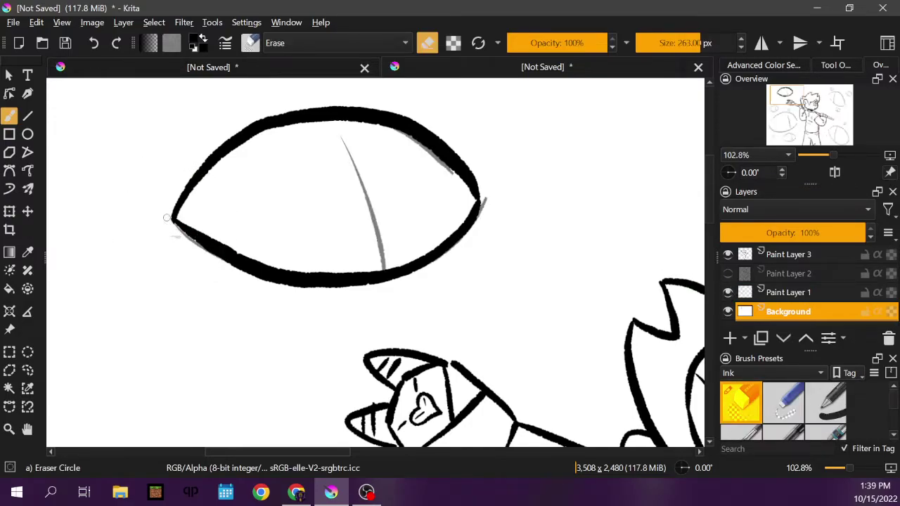
{"action": "key", "text": "e"}
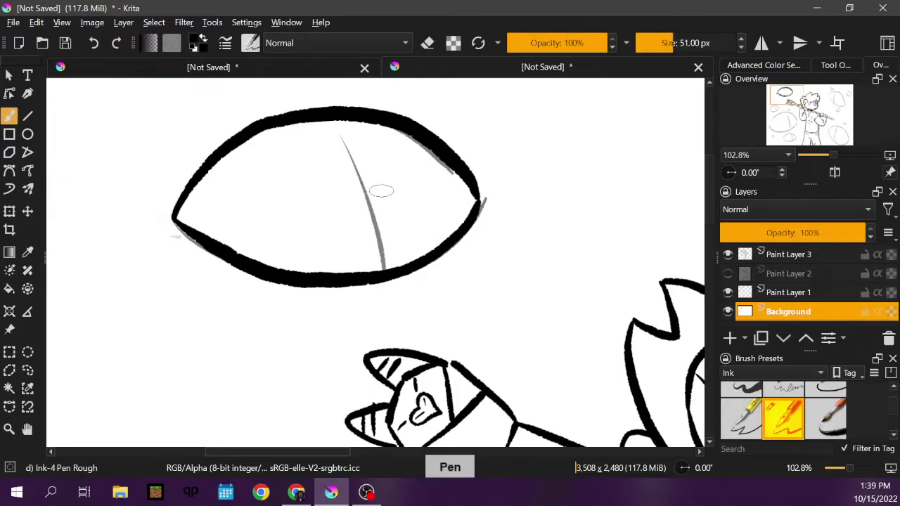
Step: Ink a short curved pupil line rising from the eye's lower lid and hide Paint Layer 1
{"action": "mouse_move", "coordinate": [386, 180]}
{"action": "left_mouse_down"}
{"action": "mouse_move", "coordinate": [394, 256]}
{"action": "mouse_move", "coordinate": [382, 274]}
{"action": "left_mouse_up"}
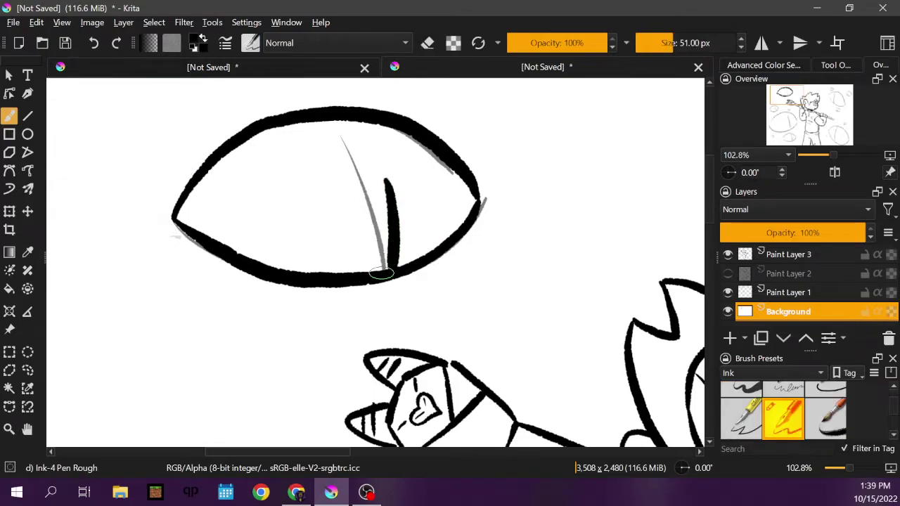
{"action": "left_click", "coordinate": [728, 292]}
{"action": "left_click", "coordinate": [728, 293]}
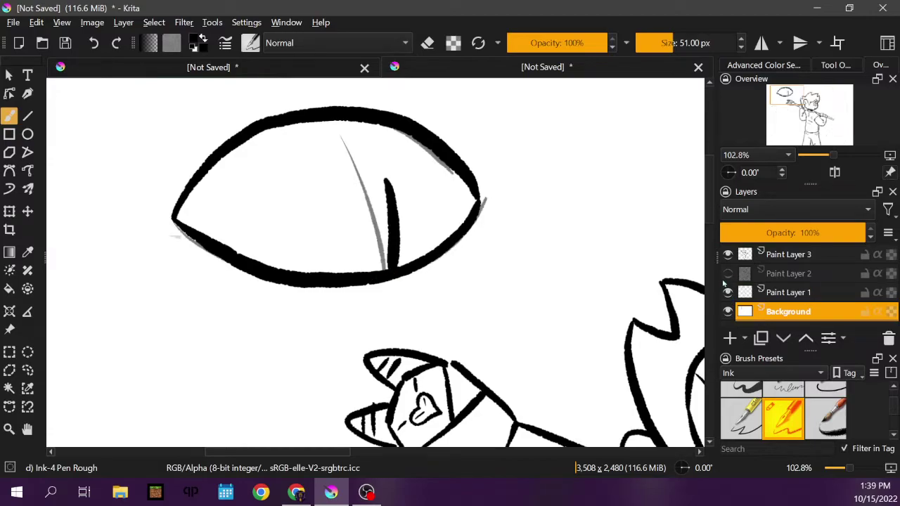
{"action": "left_click", "coordinate": [728, 292]}
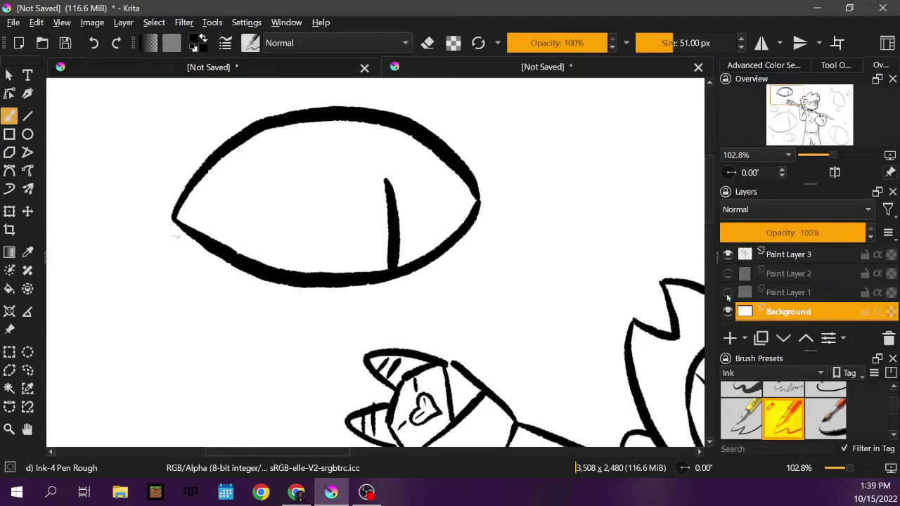
Step: Try to erase the grey smudge at the eye's left corner on the Background layer
{"action": "key", "text": "e"}
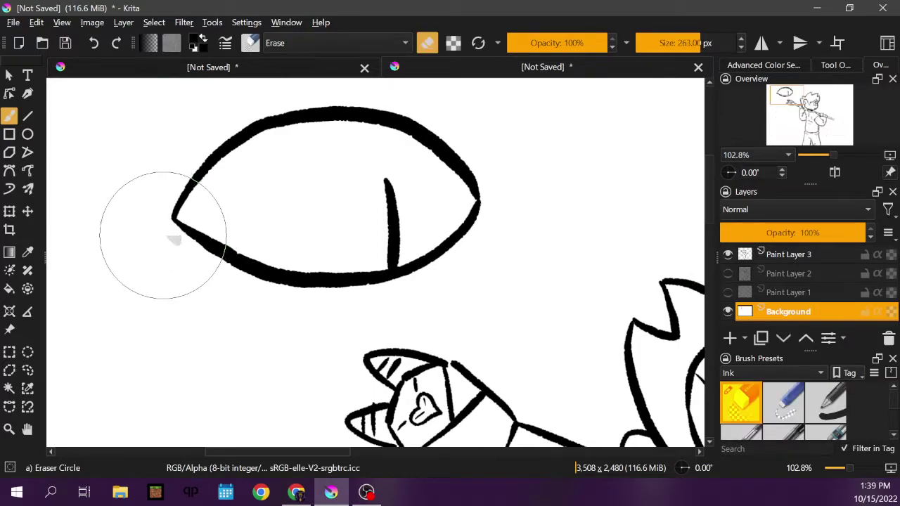
{"action": "left_click", "coordinate": [93, 43]}
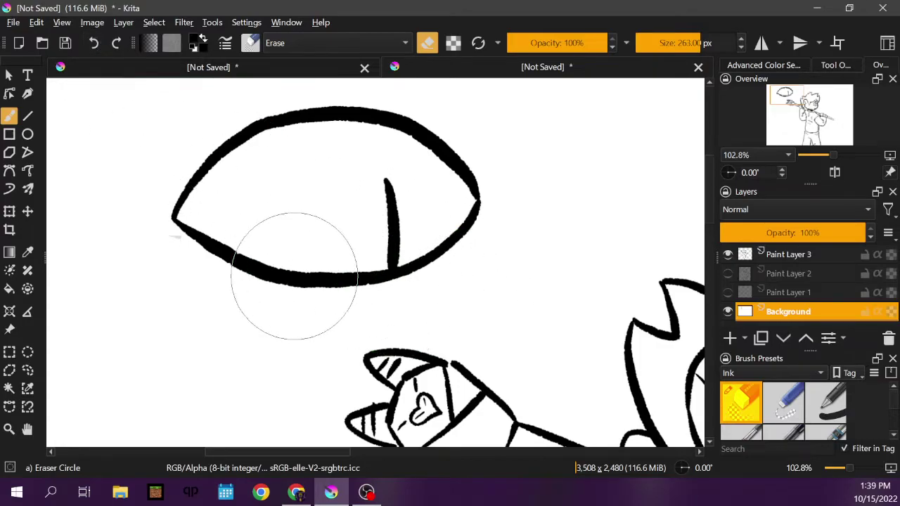
{"action": "left_click", "coordinate": [267, 378]}
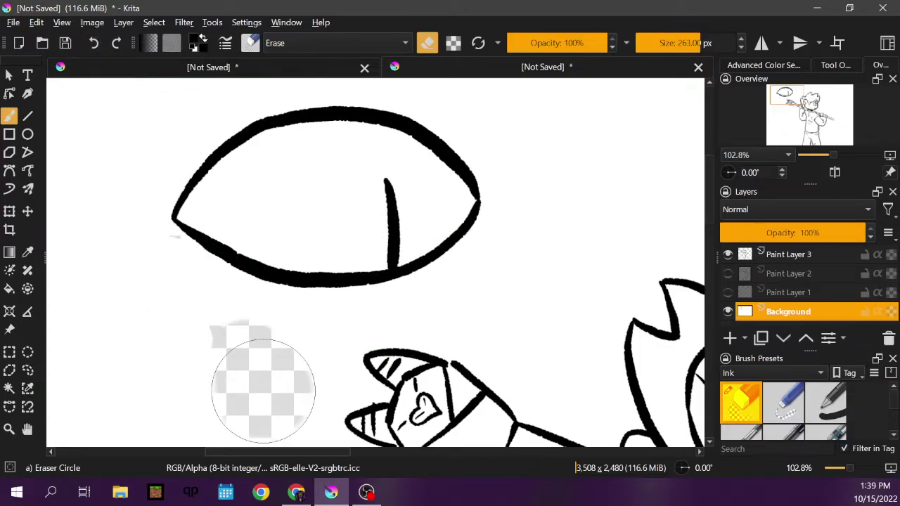
{"action": "left_click", "coordinate": [93, 43]}
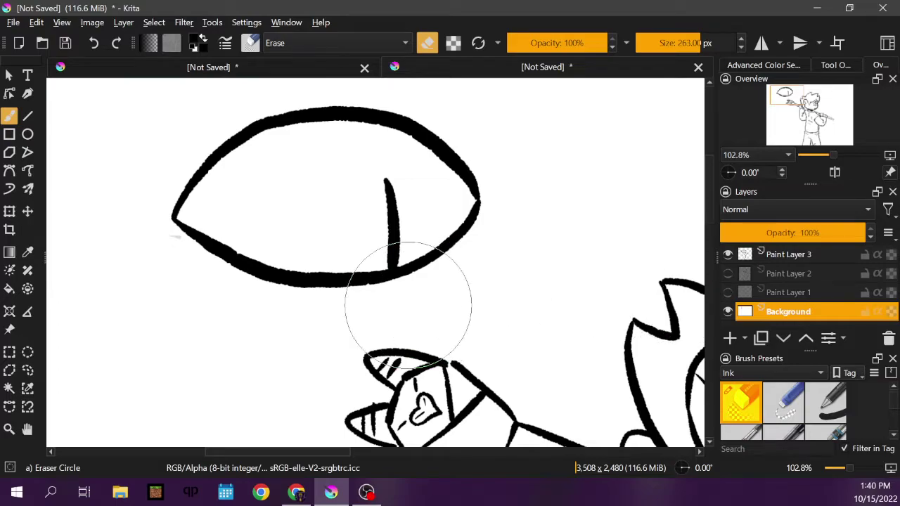
Step: Sample the page's white and paint over the grey smudge at the eye's left corner with Ink-4 Pen Rough
{"action": "left_click", "coordinate": [779, 66]}
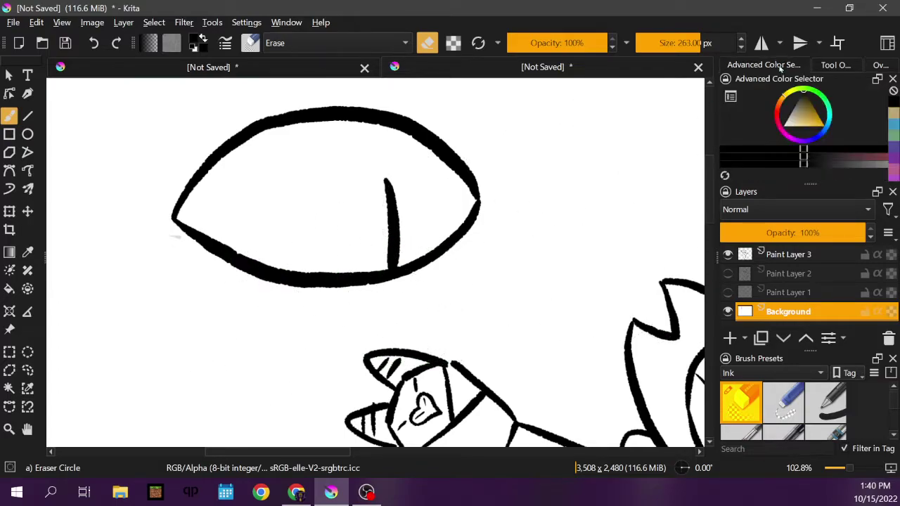
{"action": "left_click", "coordinate": [27, 252]}
{"action": "left_click", "coordinate": [146, 313]}
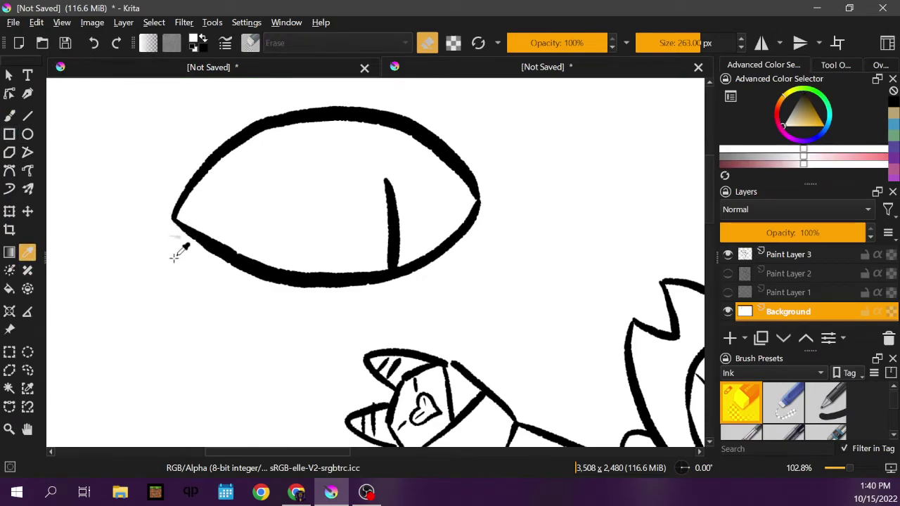
{"action": "left_click", "coordinate": [10, 114]}
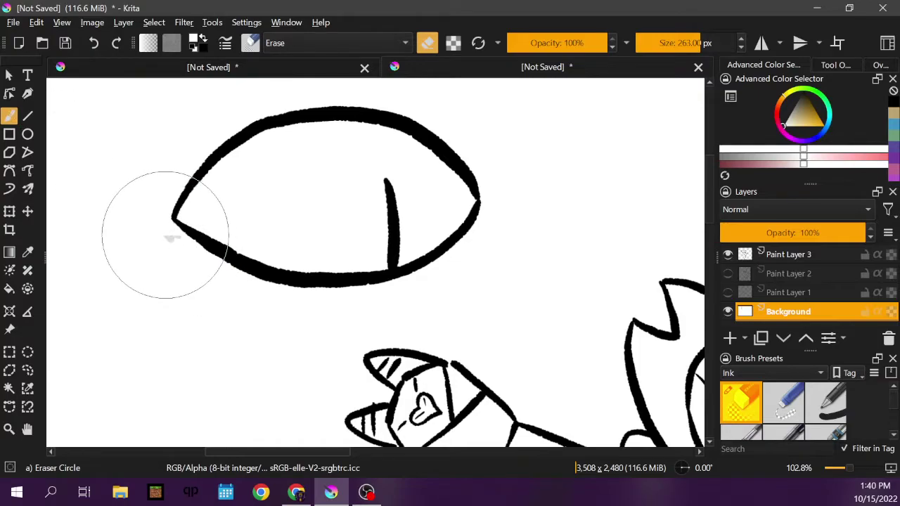
{"action": "key", "text": "/"}
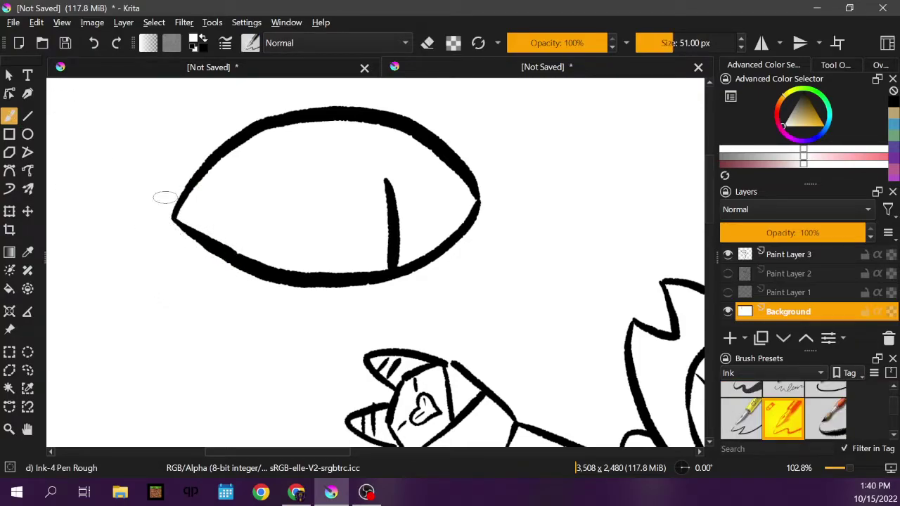
Step: Switch back to black, show Paint Layer 1, and ink the outline and slit pupil of the medium eye left of the staff head
{"action": "left_click", "coordinate": [800, 116]}
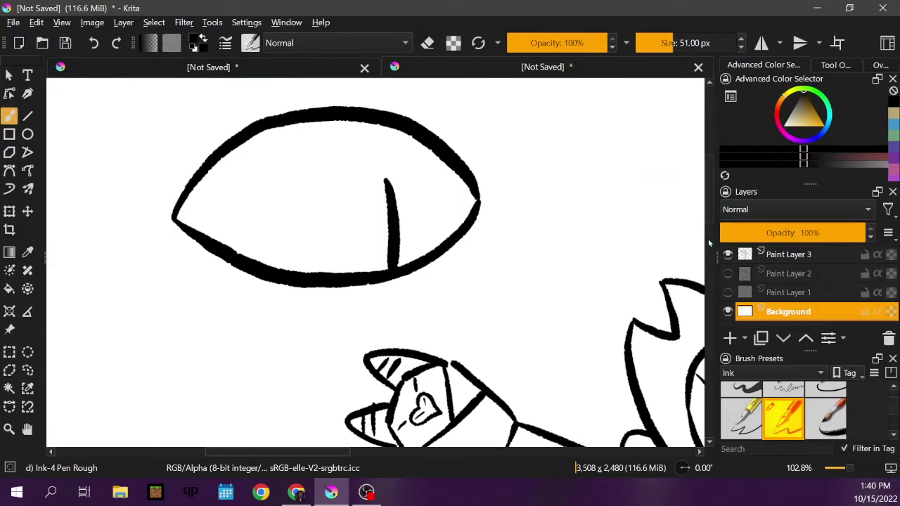
{"action": "scroll", "coordinate": [710, 221], "scroll_direction": "down", "scroll_amount": 8}
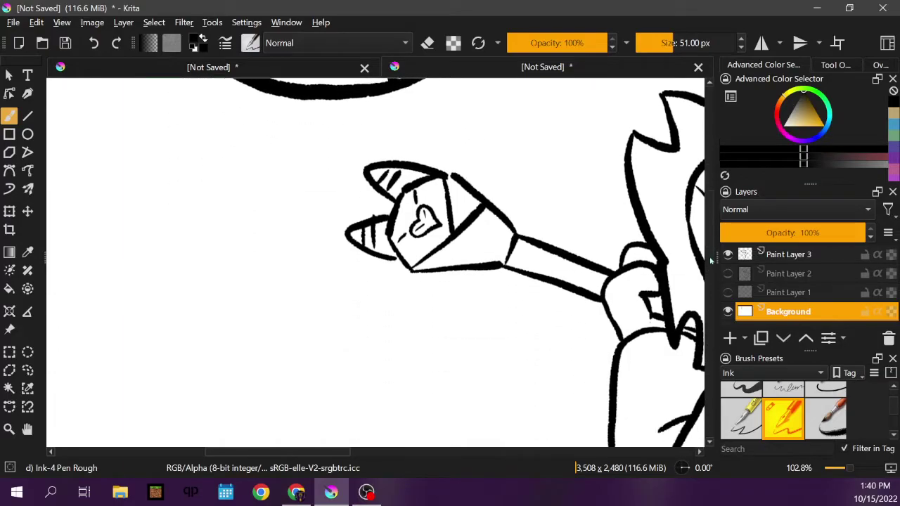
{"action": "left_click", "coordinate": [728, 292]}
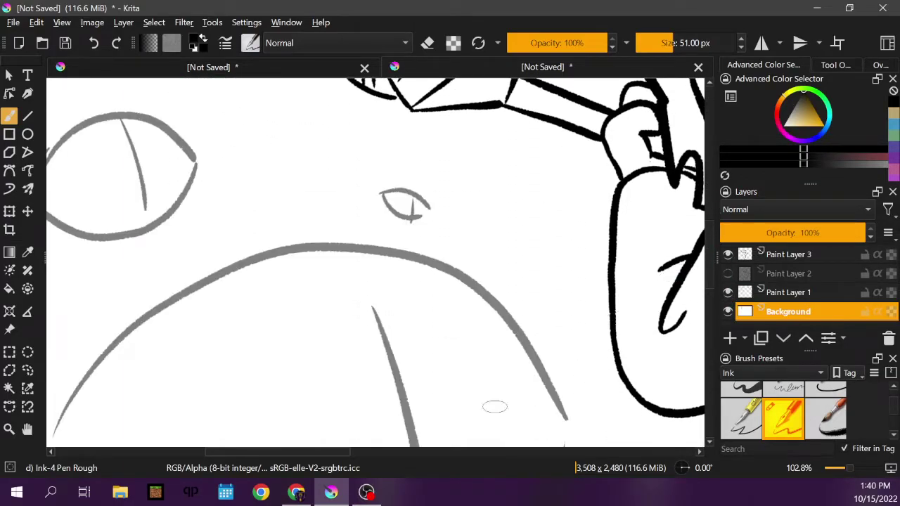
{"action": "scroll", "coordinate": [319, 456], "scroll_direction": "left", "scroll_amount": 4}
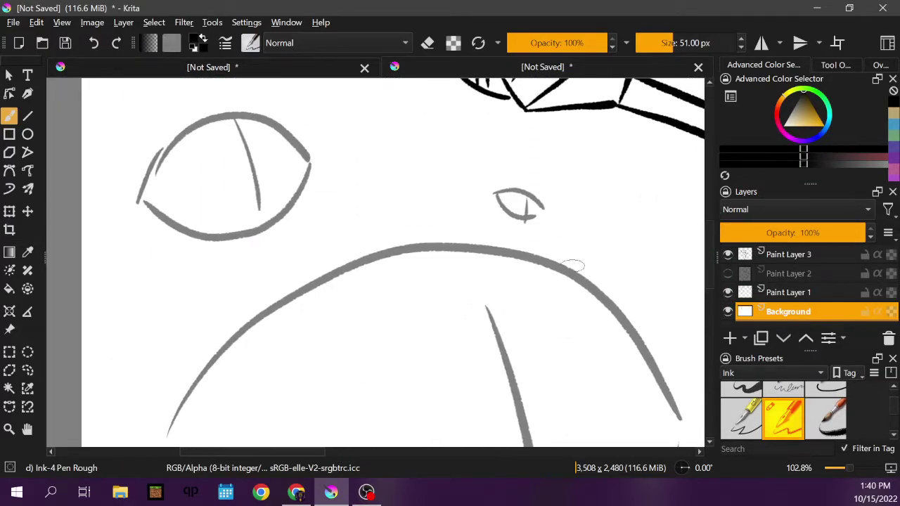
{"action": "scroll", "coordinate": [710, 241], "scroll_direction": "up", "scroll_amount": 2}
{"action": "scroll", "coordinate": [710, 241], "scroll_direction": "up", "scroll_amount": 3}
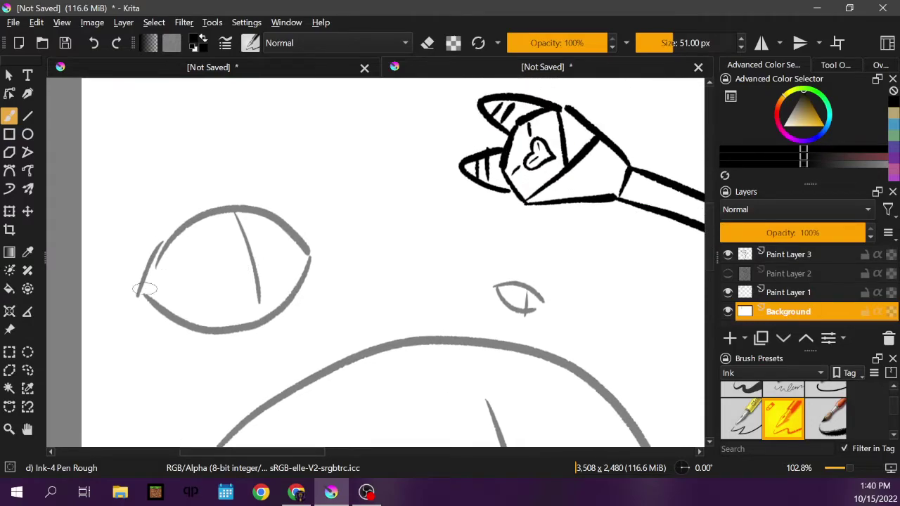
{"action": "mouse_move", "coordinate": [143, 287]}
{"action": "left_mouse_down"}
{"action": "mouse_move", "coordinate": [166, 248]}
{"action": "mouse_move", "coordinate": [207, 214]}
{"action": "mouse_move", "coordinate": [240, 207]}
{"action": "mouse_move", "coordinate": [269, 218]}
{"action": "mouse_move", "coordinate": [311, 262]}
{"action": "mouse_move", "coordinate": [273, 312]}
{"action": "mouse_move", "coordinate": [245, 325]}
{"action": "mouse_move", "coordinate": [184, 324]}
{"action": "mouse_move", "coordinate": [142, 295]}
{"action": "left_mouse_up"}
{"action": "left_click", "coordinate": [728, 292]}
{"action": "left_click", "coordinate": [728, 291]}
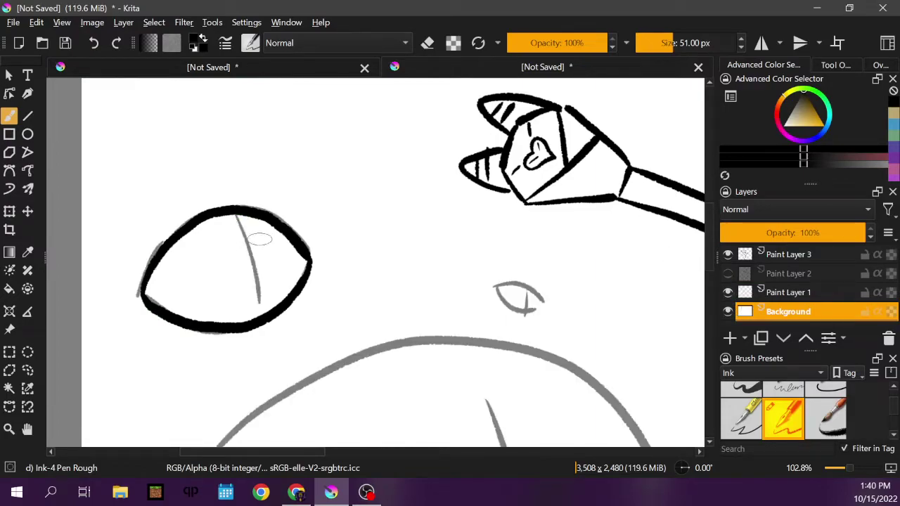
{"action": "left_click_drag", "start_coordinate": [257, 227], "coordinate": [277, 301]}
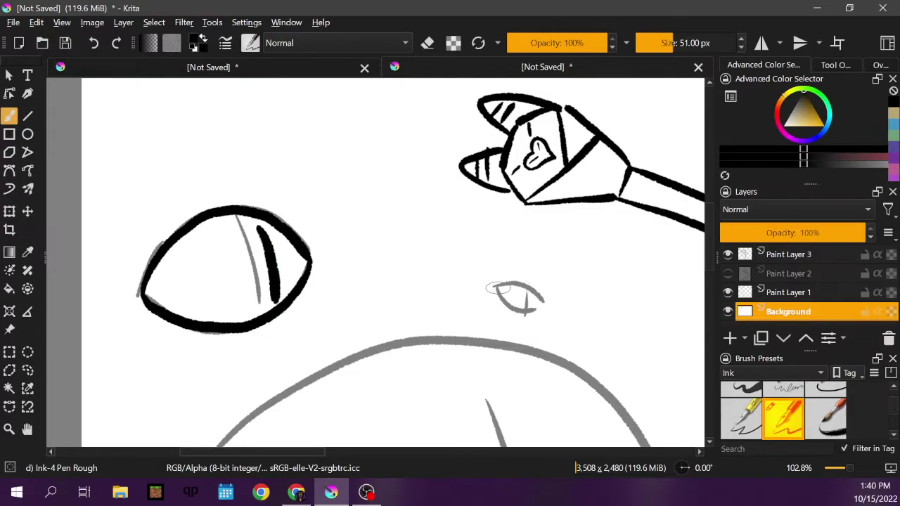
Step: Ink the tiny eye below the staff head in black and check it with the Paint Layer 1 sketch hidden
{"action": "mouse_move", "coordinate": [494, 289]}
{"action": "left_mouse_down"}
{"action": "mouse_move", "coordinate": [521, 283]}
{"action": "mouse_move", "coordinate": [543, 301]}
{"action": "mouse_move", "coordinate": [528, 312]}
{"action": "mouse_move", "coordinate": [546, 294]}
{"action": "mouse_move", "coordinate": [521, 295]}
{"action": "mouse_move", "coordinate": [517, 310]}
{"action": "left_mouse_up"}
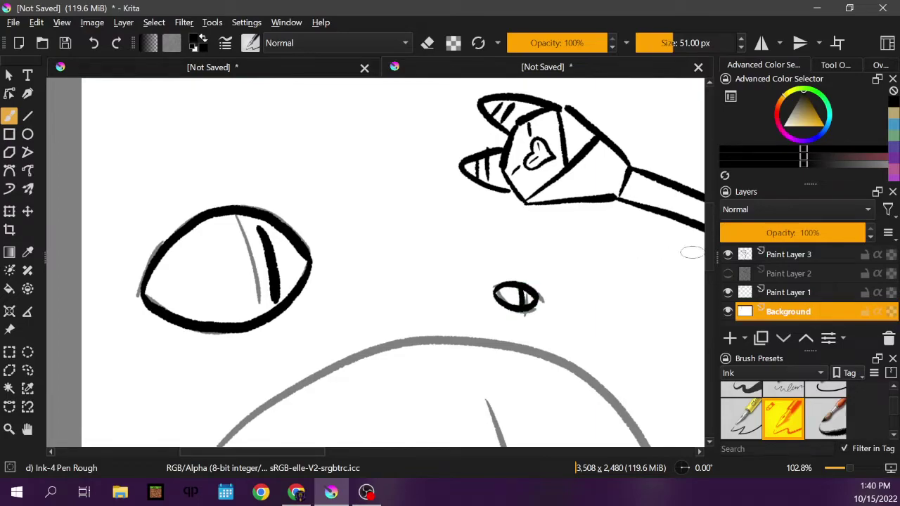
{"action": "left_click", "coordinate": [728, 292]}
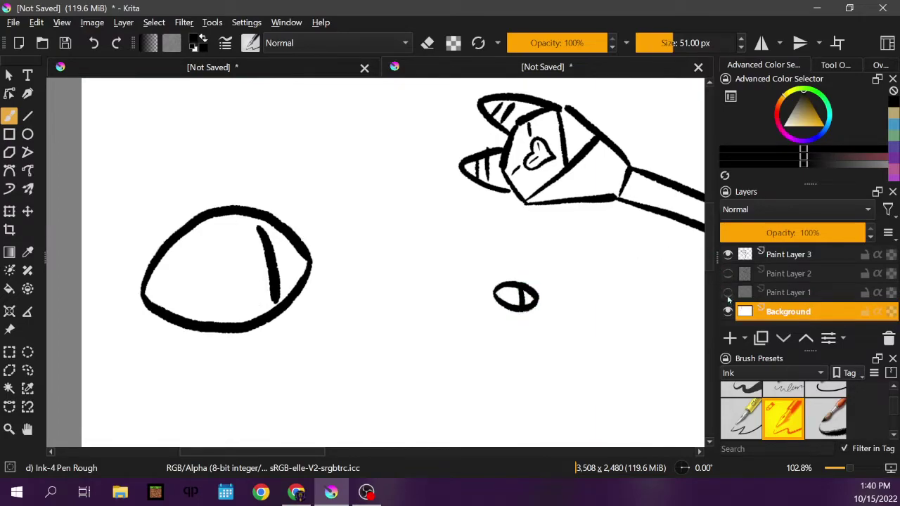
{"action": "left_click", "coordinate": [728, 293]}
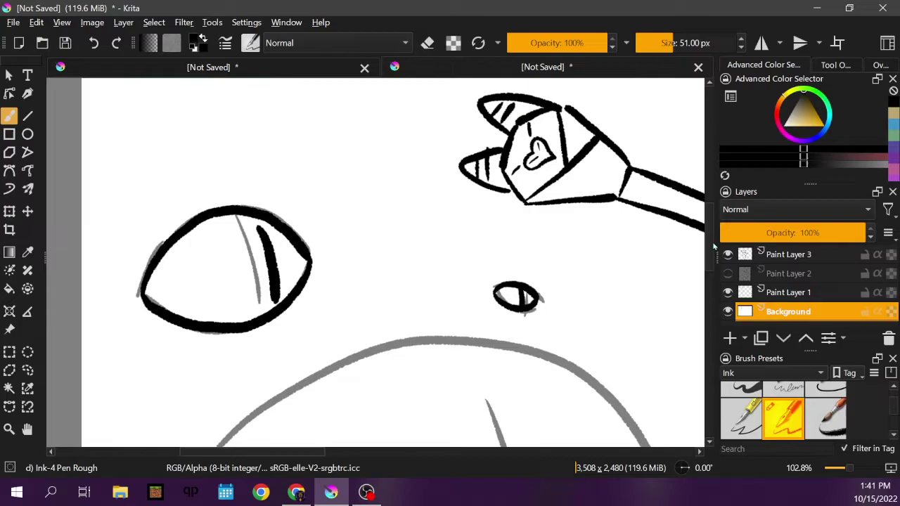
Step: Ink the upper lid of the large eye beneath them as a black arc reaching its right corner
{"action": "left_click_drag", "start_coordinate": [709, 229], "coordinate": [709, 284]}
{"action": "left_click", "coordinate": [880, 66]}
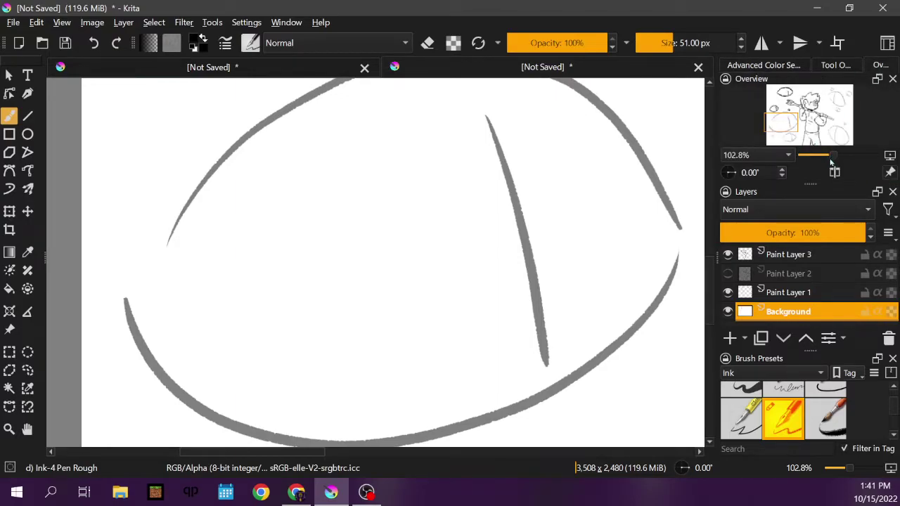
{"action": "scroll", "coordinate": [829, 161], "scroll_direction": "down", "scroll_amount": 1}
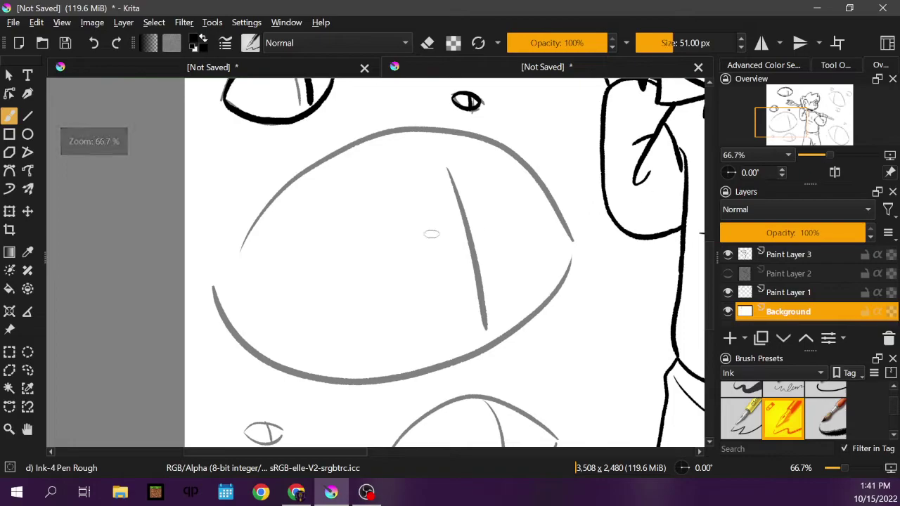
{"action": "mouse_move", "coordinate": [215, 286]}
{"action": "left_mouse_down"}
{"action": "mouse_move", "coordinate": [264, 201]}
{"action": "mouse_move", "coordinate": [294, 173]}
{"action": "mouse_move", "coordinate": [333, 149]}
{"action": "mouse_move", "coordinate": [403, 128]}
{"action": "mouse_move", "coordinate": [429, 127]}
{"action": "mouse_move", "coordinate": [492, 149]}
{"action": "mouse_move", "coordinate": [544, 183]}
{"action": "mouse_move", "coordinate": [573, 233]}
{"action": "left_mouse_up"}
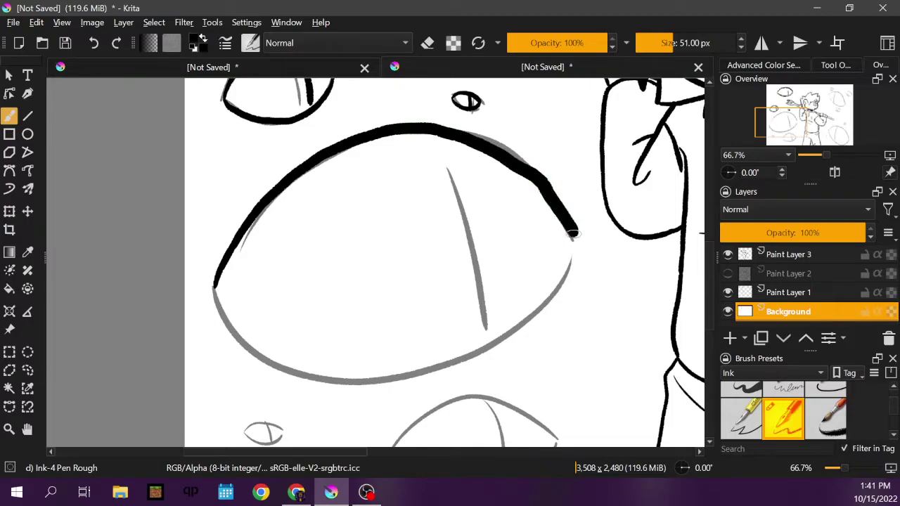
{"action": "left_click", "coordinate": [93, 43]}
{"action": "mouse_move", "coordinate": [216, 284]}
{"action": "left_mouse_down"}
{"action": "mouse_move", "coordinate": [271, 208]}
{"action": "mouse_move", "coordinate": [368, 134]}
{"action": "mouse_move", "coordinate": [494, 154]}
{"action": "mouse_move", "coordinate": [560, 204]}
{"action": "left_mouse_up"}
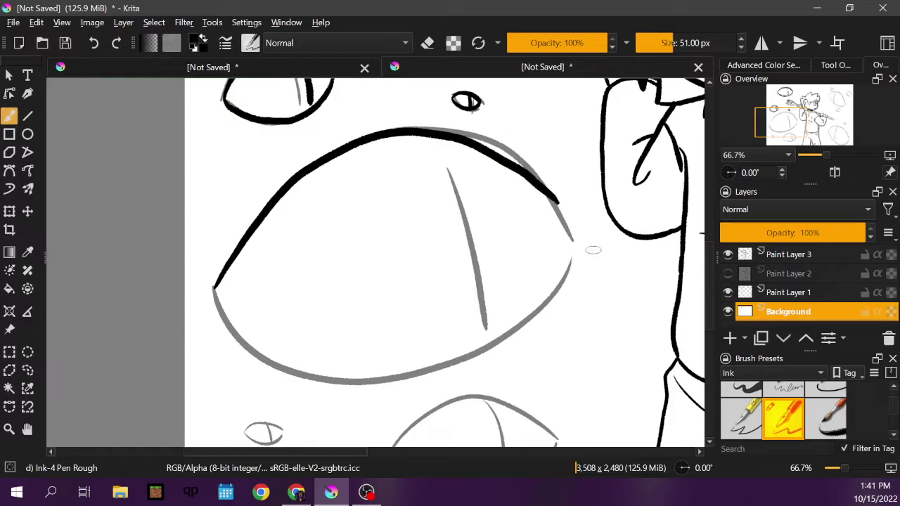
{"action": "left_click", "coordinate": [729, 292]}
{"action": "left_click", "coordinate": [728, 292]}
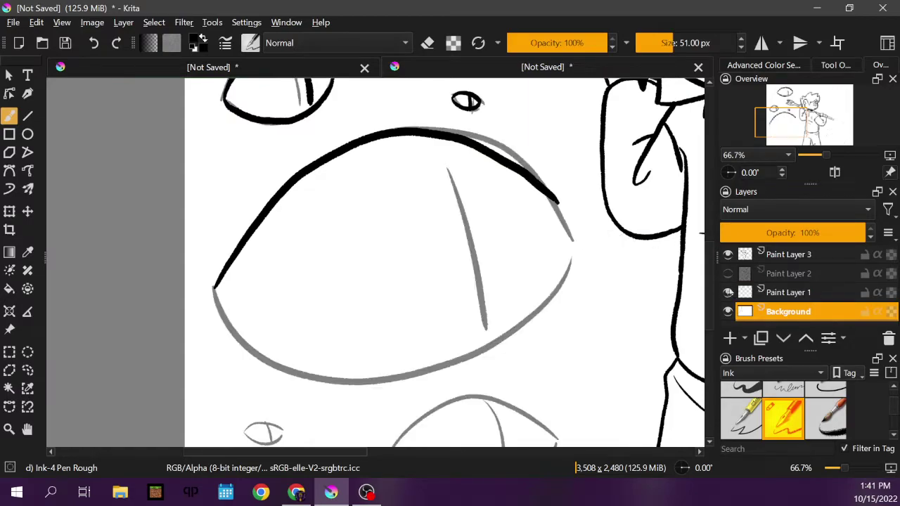
{"action": "left_click_drag", "start_coordinate": [555, 200], "coordinate": [579, 239]}
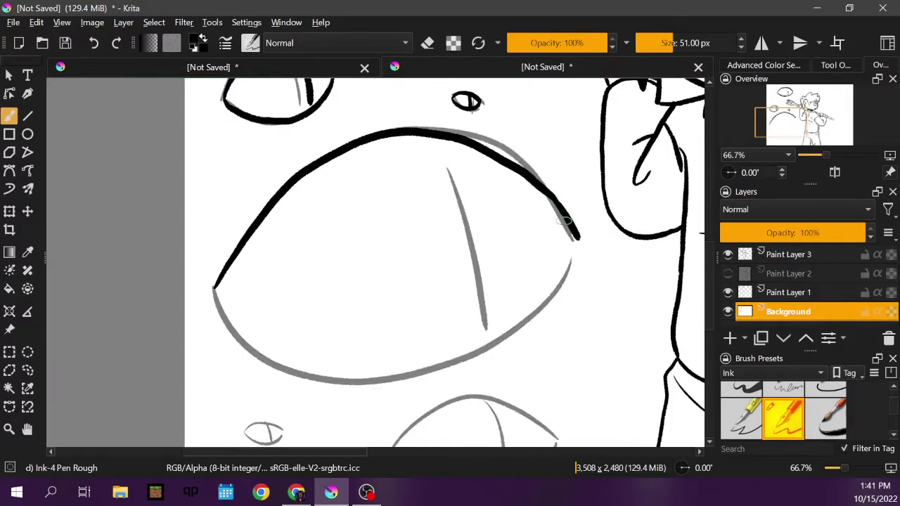
{"action": "left_click", "coordinate": [729, 292]}
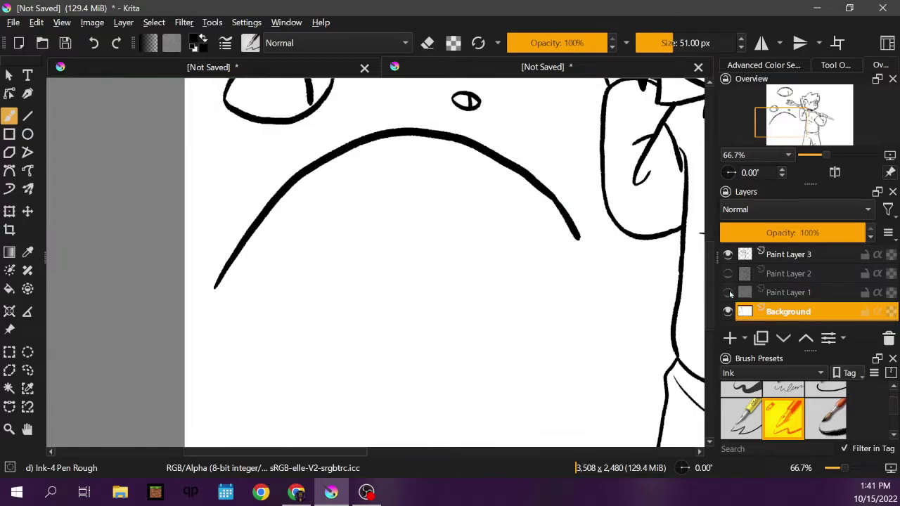
{"action": "left_click", "coordinate": [728, 293]}
Step: Try to ink the lower lid of the large eye along the grey sketch, undoing each stroke
{"action": "mouse_move", "coordinate": [214, 287]}
{"action": "left_mouse_down"}
{"action": "mouse_move", "coordinate": [230, 325]}
{"action": "mouse_move", "coordinate": [307, 372]}
{"action": "mouse_move", "coordinate": [483, 340]}
{"action": "mouse_move", "coordinate": [581, 239]}
{"action": "left_mouse_up"}
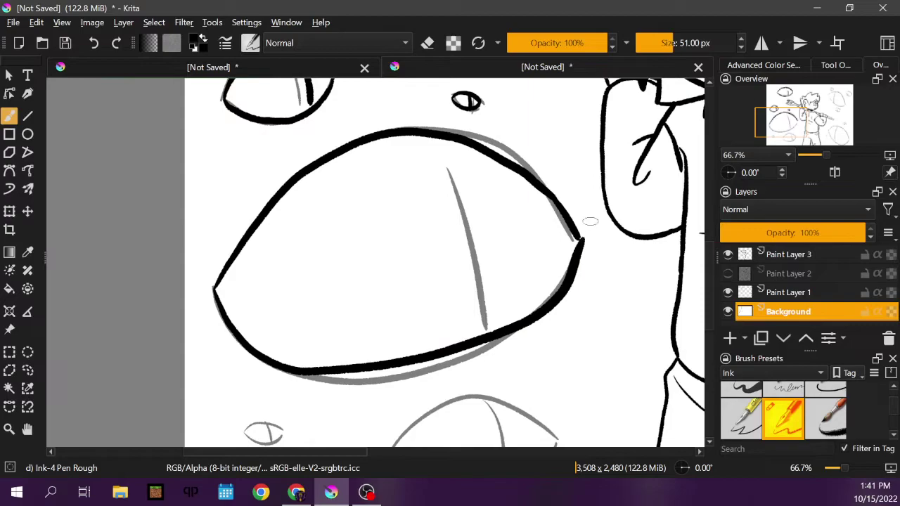
{"action": "key", "text": "ctrl+z"}
{"action": "mouse_move", "coordinate": [216, 290]}
{"action": "left_mouse_down"}
{"action": "mouse_move", "coordinate": [251, 339]}
{"action": "mouse_move", "coordinate": [324, 375]}
{"action": "mouse_move", "coordinate": [411, 368]}
{"action": "mouse_move", "coordinate": [490, 339]}
{"action": "mouse_move", "coordinate": [559, 282]}
{"action": "mouse_move", "coordinate": [582, 243]}
{"action": "left_mouse_up"}
{"action": "left_click", "coordinate": [728, 293]}
{"action": "left_click", "coordinate": [728, 292]}
{"action": "left_click", "coordinate": [95, 43]}
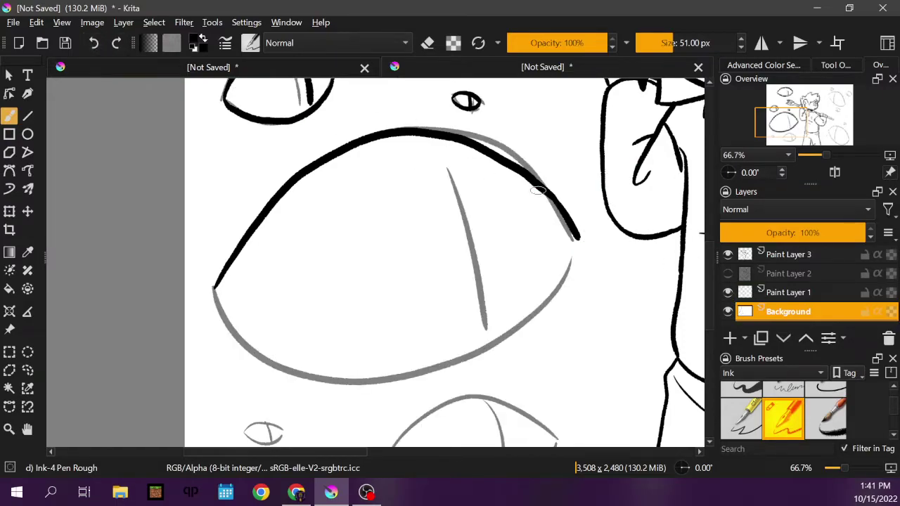
{"action": "mouse_move", "coordinate": [576, 238]}
{"action": "left_mouse_down"}
{"action": "mouse_move", "coordinate": [569, 266]}
{"action": "mouse_move", "coordinate": [503, 341]}
{"action": "mouse_move", "coordinate": [380, 380]}
{"action": "mouse_move", "coordinate": [268, 363]}
{"action": "mouse_move", "coordinate": [222, 301]}
{"action": "left_mouse_up"}
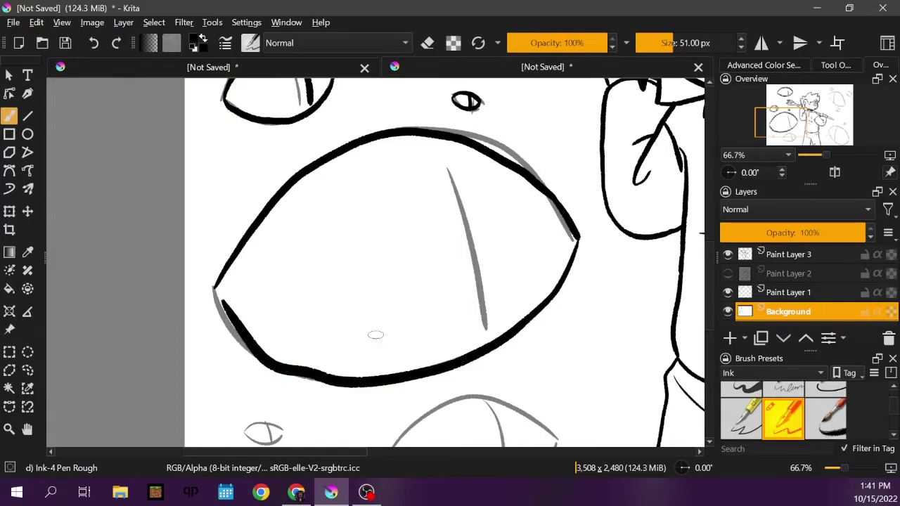
{"action": "left_click", "coordinate": [93, 43]}
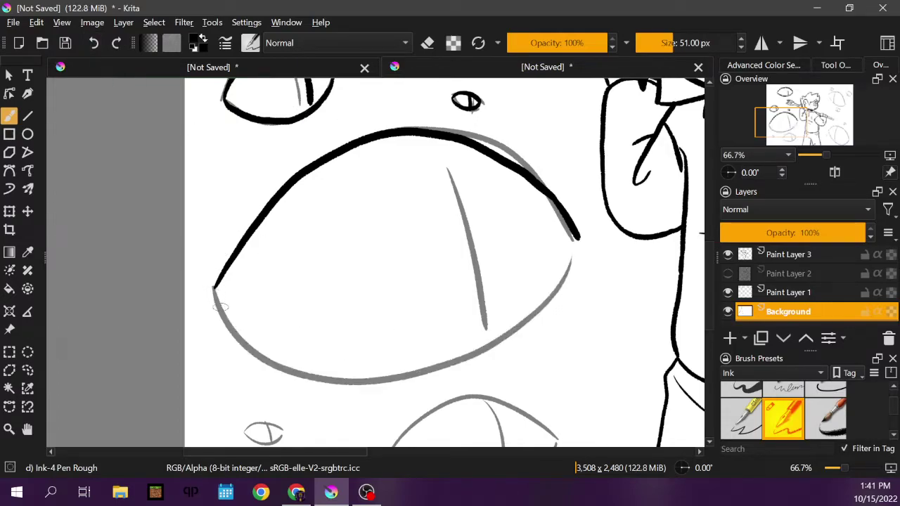
Step: Ink the large eye's lower lid and its long curved slit pupil in black, checking them without the sketch
{"action": "mouse_move", "coordinate": [218, 290]}
{"action": "left_mouse_down"}
{"action": "mouse_move", "coordinate": [229, 319]}
{"action": "mouse_move", "coordinate": [267, 353]}
{"action": "mouse_move", "coordinate": [322, 375]}
{"action": "mouse_move", "coordinate": [366, 378]}
{"action": "mouse_move", "coordinate": [425, 369]}
{"action": "mouse_move", "coordinate": [526, 325]}
{"action": "mouse_move", "coordinate": [553, 299]}
{"action": "mouse_move", "coordinate": [578, 238]}
{"action": "left_mouse_up"}
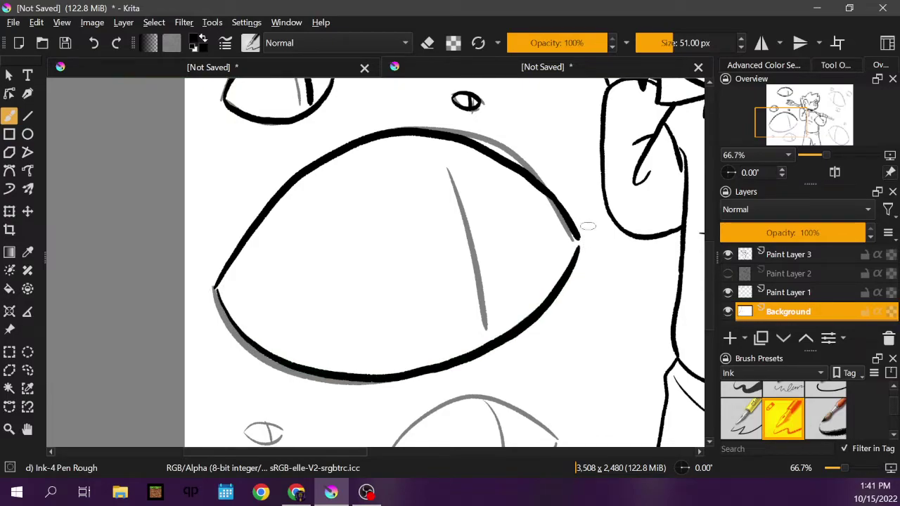
{"action": "left_click", "coordinate": [728, 295]}
{"action": "left_click", "coordinate": [728, 293]}
{"action": "mouse_move", "coordinate": [443, 159]}
{"action": "left_mouse_down"}
{"action": "mouse_move", "coordinate": [470, 236]}
{"action": "mouse_move", "coordinate": [484, 348]}
{"action": "left_mouse_up"}
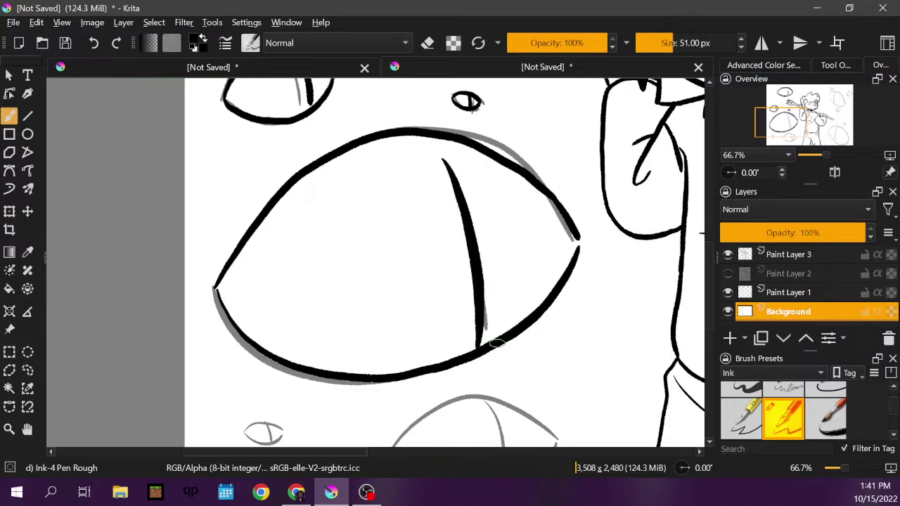
{"action": "left_click", "coordinate": [729, 294]}
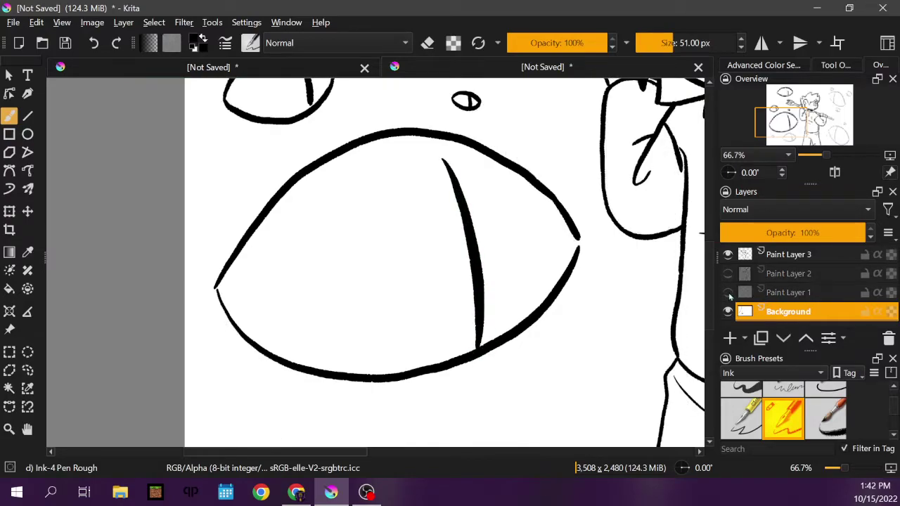
{"action": "left_click", "coordinate": [729, 293]}
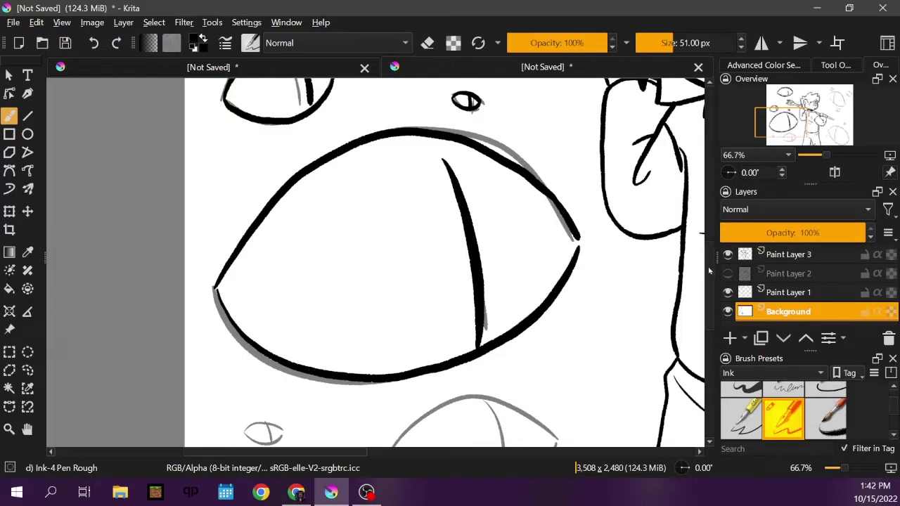
Step: Try to ink the tiny eye below the large eye's left side, then undo the strokes that stray from the sketch
{"action": "scroll", "coordinate": [651, 283], "scroll_direction": "down", "scroll_amount": 3}
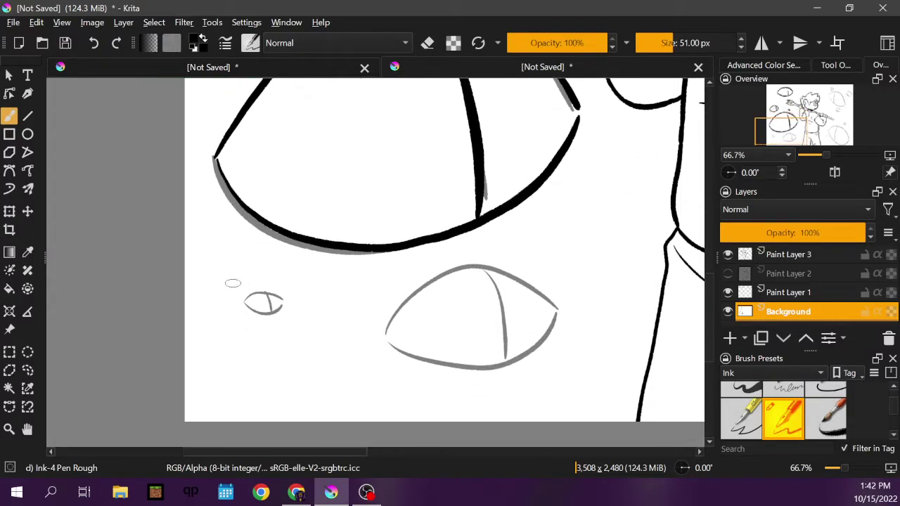
{"action": "mouse_move", "coordinate": [253, 295]}
{"action": "left_mouse_down"}
{"action": "mouse_move", "coordinate": [281, 295]}
{"action": "mouse_move", "coordinate": [291, 308]}
{"action": "left_mouse_up"}
{"action": "left_click", "coordinate": [93, 43]}
{"action": "mouse_move", "coordinate": [242, 304]}
{"action": "left_mouse_down"}
{"action": "mouse_move", "coordinate": [261, 294]}
{"action": "mouse_move", "coordinate": [291, 308]}
{"action": "mouse_move", "coordinate": [245, 313]}
{"action": "mouse_move", "coordinate": [291, 307]}
{"action": "left_mouse_up"}
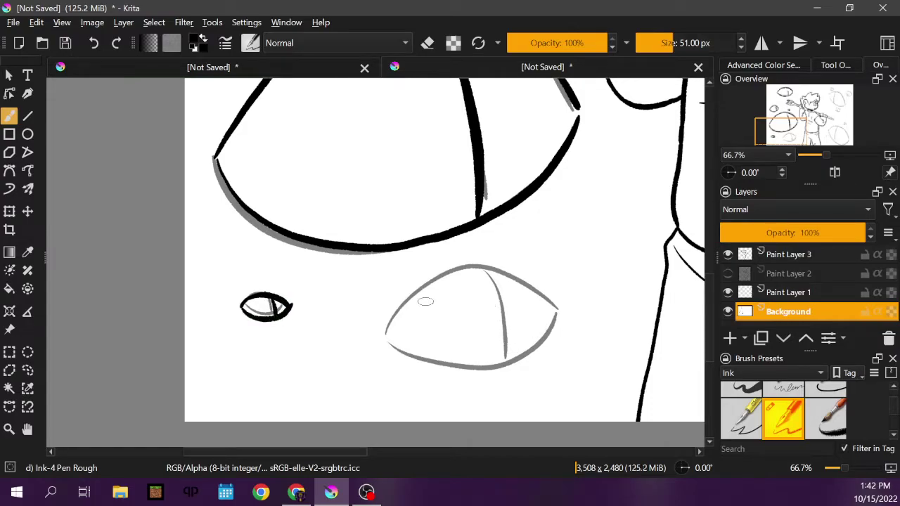
{"action": "left_click", "coordinate": [729, 293]}
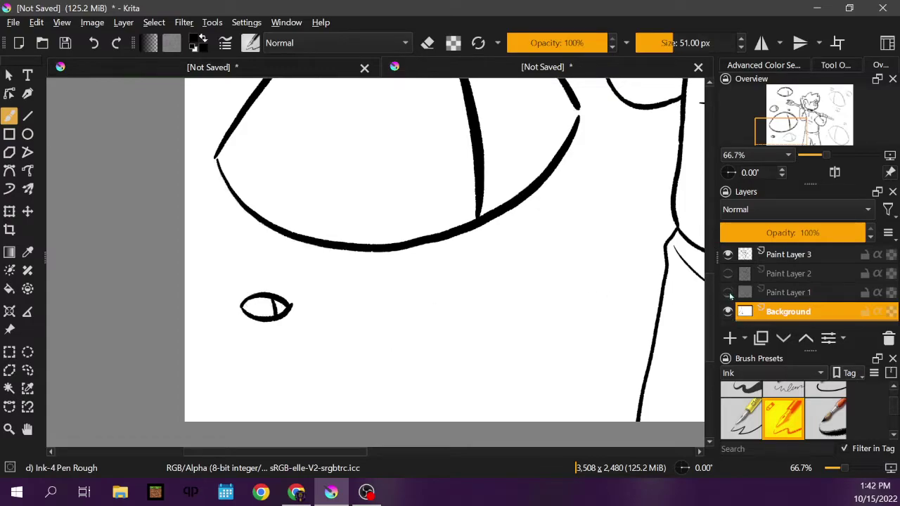
{"action": "left_click", "coordinate": [729, 293]}
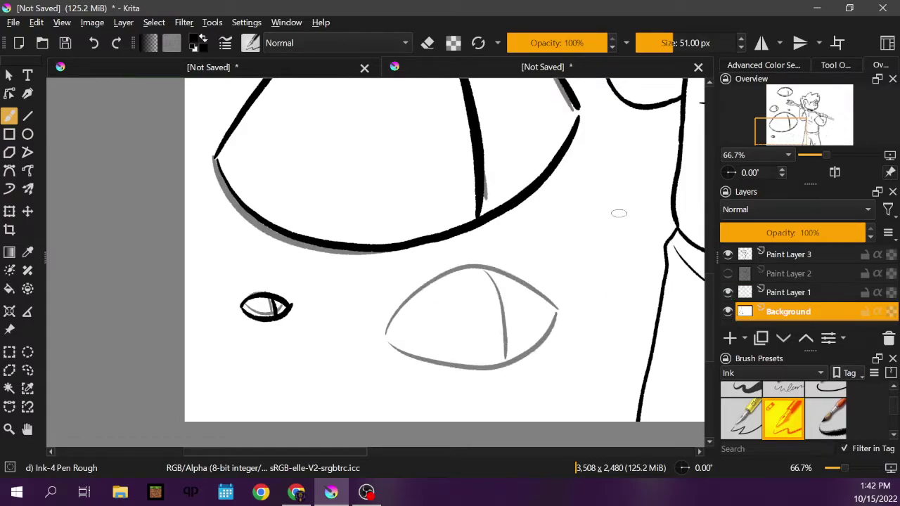
{"action": "left_click", "coordinate": [93, 43]}
{"action": "left_click", "coordinate": [94, 43]}
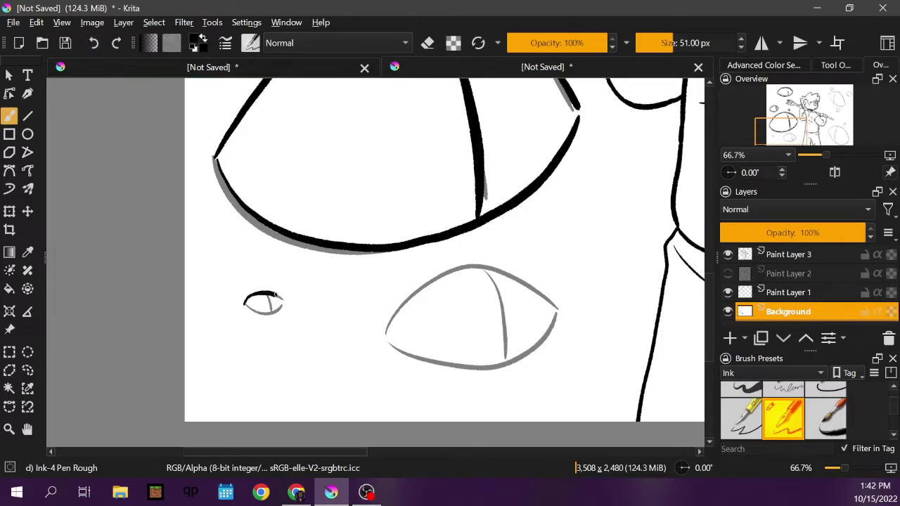
Step: Close the outline of the tiny eye below the large eye with a black lower lid
{"action": "mouse_move", "coordinate": [286, 307]}
{"action": "left_mouse_down"}
{"action": "mouse_move", "coordinate": [249, 308]}
{"action": "mouse_move", "coordinate": [256, 314]}
{"action": "left_mouse_up"}
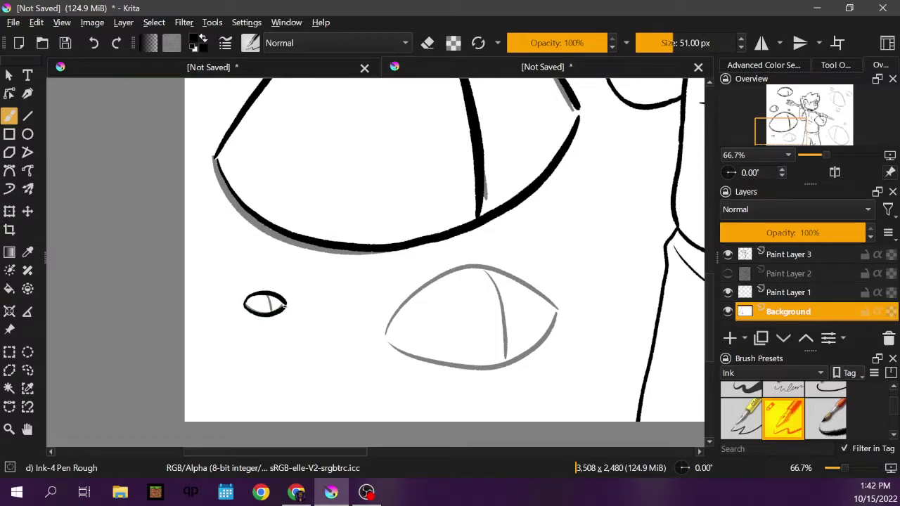
Step: Check the tiny eye below the large eye without the sketch and ink its slit pupil in black
{"action": "left_click", "coordinate": [729, 293]}
{"action": "left_click", "coordinate": [729, 292]}
{"action": "left_click_drag", "start_coordinate": [275, 301], "coordinate": [282, 312]}
Step: Ink the lids of the medium eye below the large eye in black, redoing the first upper lid stroke
{"action": "mouse_move", "coordinate": [387, 330]}
{"action": "left_mouse_down"}
{"action": "mouse_move", "coordinate": [402, 304]}
{"action": "mouse_move", "coordinate": [470, 267]}
{"action": "mouse_move", "coordinate": [516, 285]}
{"action": "left_mouse_up"}
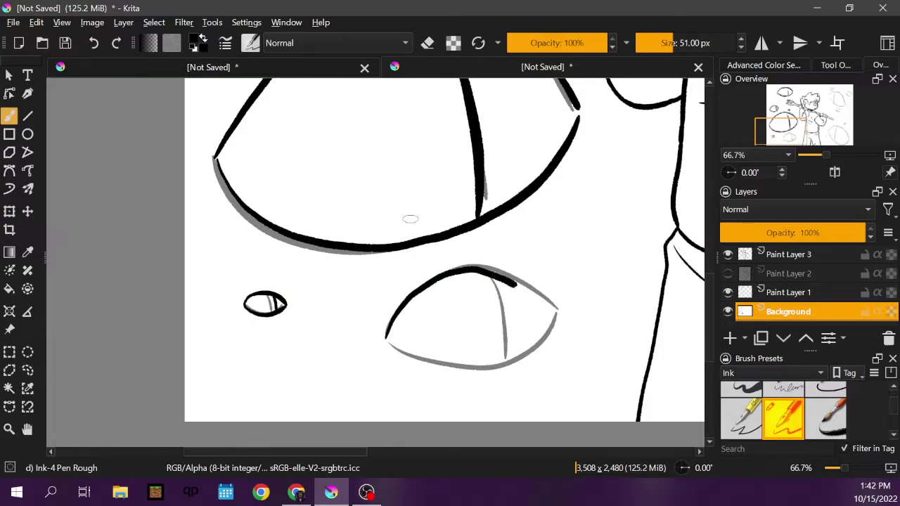
{"action": "left_click", "coordinate": [93, 43]}
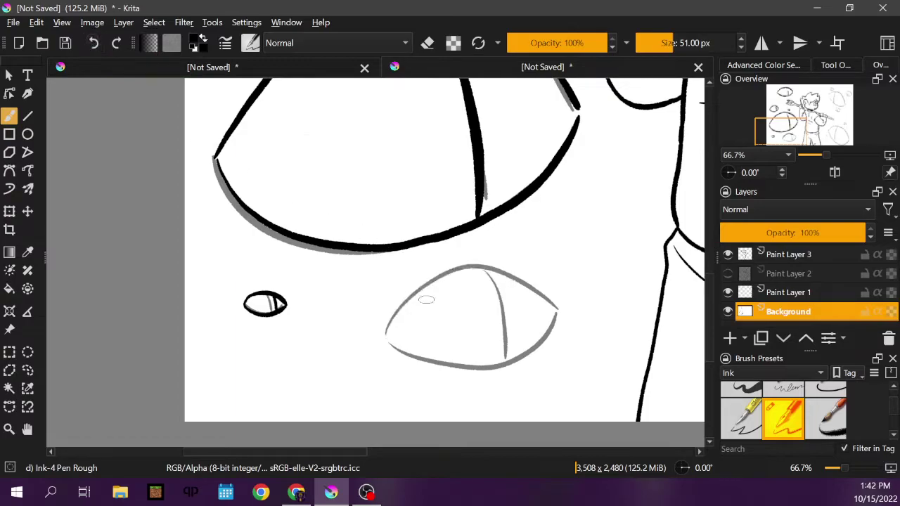
{"action": "mouse_move", "coordinate": [383, 335]}
{"action": "left_mouse_down"}
{"action": "mouse_move", "coordinate": [408, 300]}
{"action": "mouse_move", "coordinate": [446, 272]}
{"action": "mouse_move", "coordinate": [474, 266]}
{"action": "mouse_move", "coordinate": [531, 290]}
{"action": "mouse_move", "coordinate": [553, 320]}
{"action": "mouse_move", "coordinate": [531, 353]}
{"action": "mouse_move", "coordinate": [471, 372]}
{"action": "mouse_move", "coordinate": [408, 355]}
{"action": "mouse_move", "coordinate": [389, 339]}
{"action": "left_mouse_up"}
Step: Compare the medium eye with and without the sketch layers, then undo its lower lid
{"action": "left_click", "coordinate": [728, 293]}
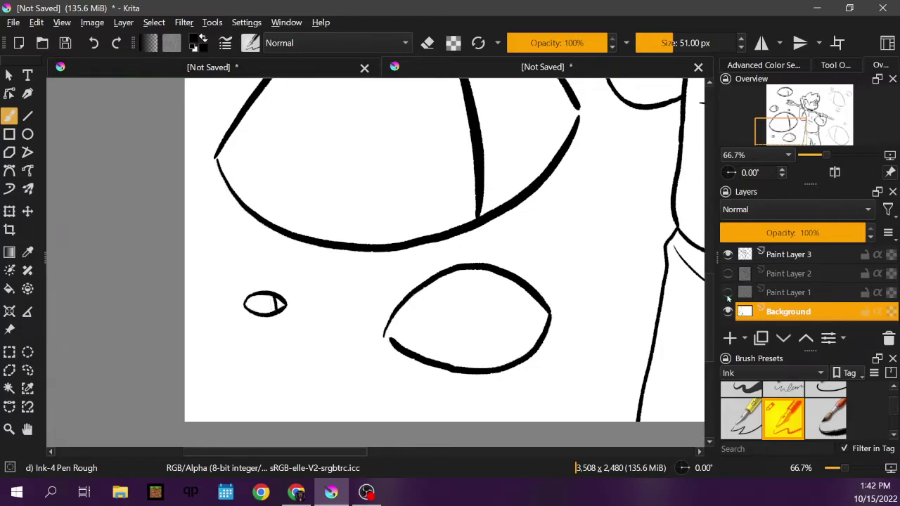
{"action": "left_click", "coordinate": [728, 273]}
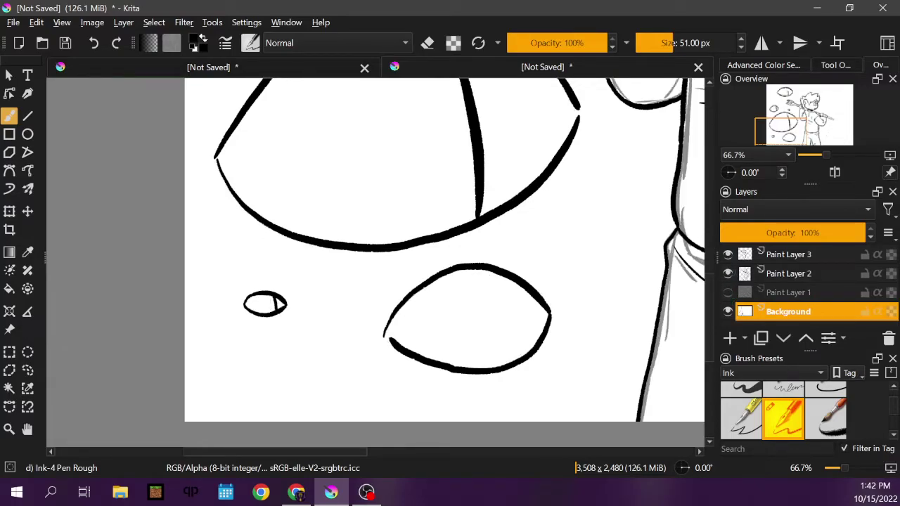
{"action": "left_click", "coordinate": [728, 292]}
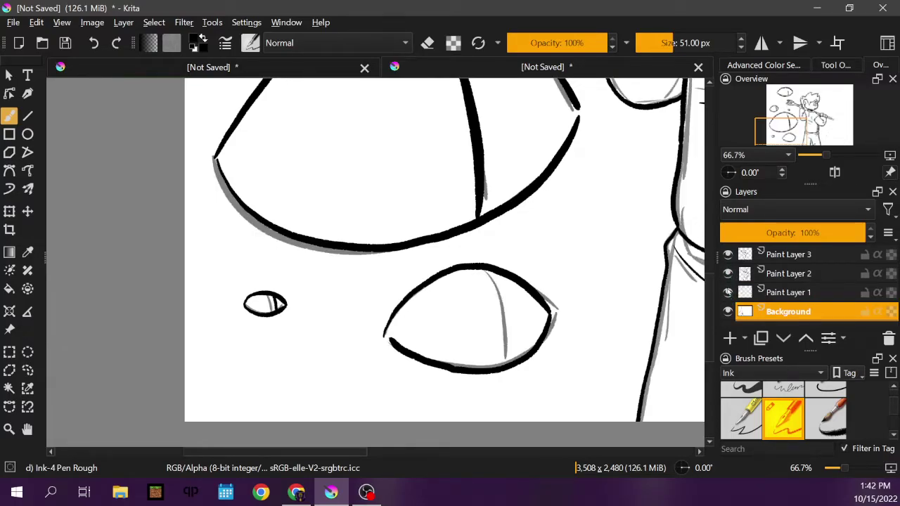
{"action": "left_click", "coordinate": [93, 42]}
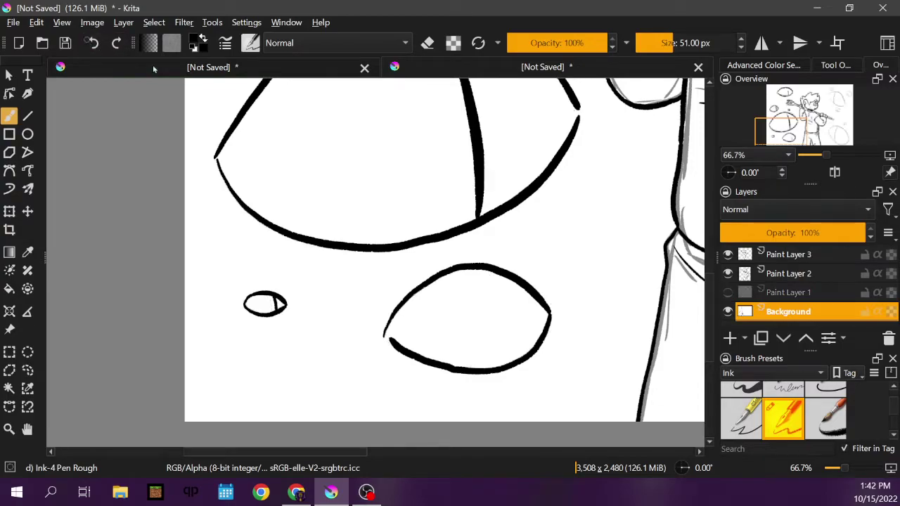
{"action": "left_click", "coordinate": [93, 43]}
{"action": "left_click", "coordinate": [94, 43]}
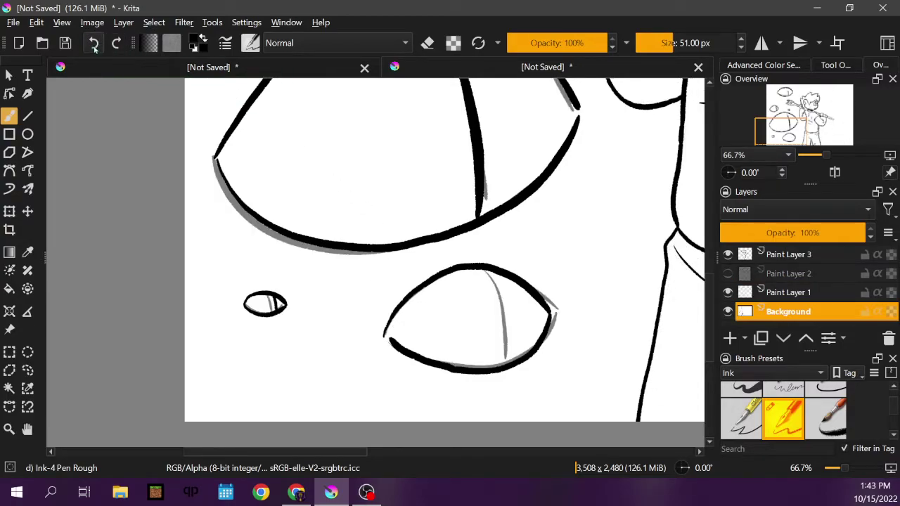
{"action": "left_click", "coordinate": [94, 43]}
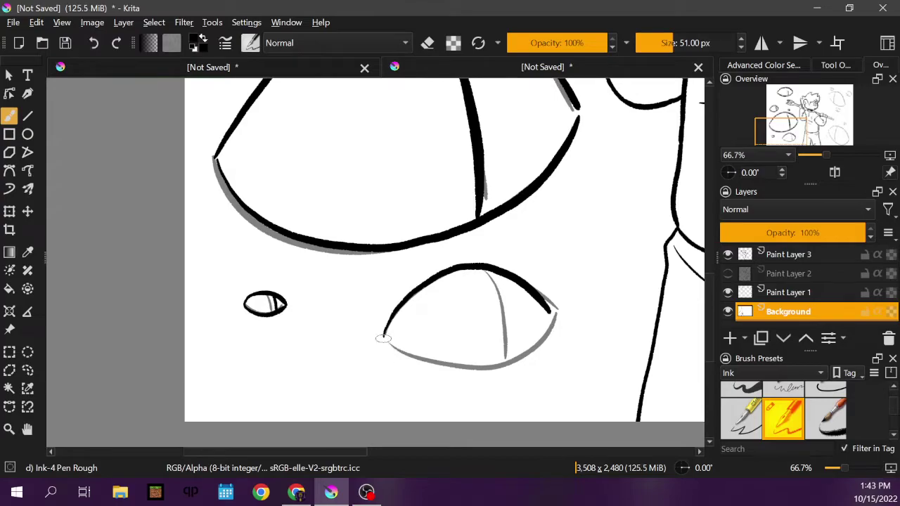
Step: Ink a flatter lower lid on the medium eye to close its outline, and check it without the sketch
{"action": "mouse_move", "coordinate": [385, 341]}
{"action": "left_mouse_down"}
{"action": "mouse_move", "coordinate": [438, 360]}
{"action": "mouse_move", "coordinate": [516, 349]}
{"action": "mouse_move", "coordinate": [549, 308]}
{"action": "left_mouse_up"}
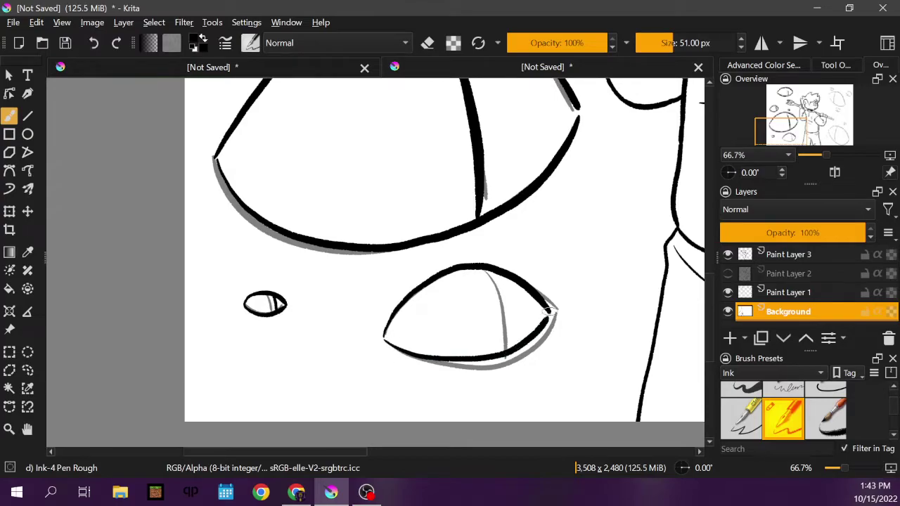
{"action": "left_click", "coordinate": [728, 293]}
{"action": "left_click", "coordinate": [728, 293]}
Step: Ink the medium eye's slanted slit pupil in black, undoing and redrawing the first strokes
{"action": "left_click_drag", "start_coordinate": [496, 285], "coordinate": [509, 341]}
{"action": "left_click_drag", "start_coordinate": [492, 274], "coordinate": [512, 340]}
{"action": "left_click", "coordinate": [94, 43]}
{"action": "left_click", "coordinate": [93, 43]}
{"action": "left_click_drag", "start_coordinate": [495, 276], "coordinate": [517, 343]}
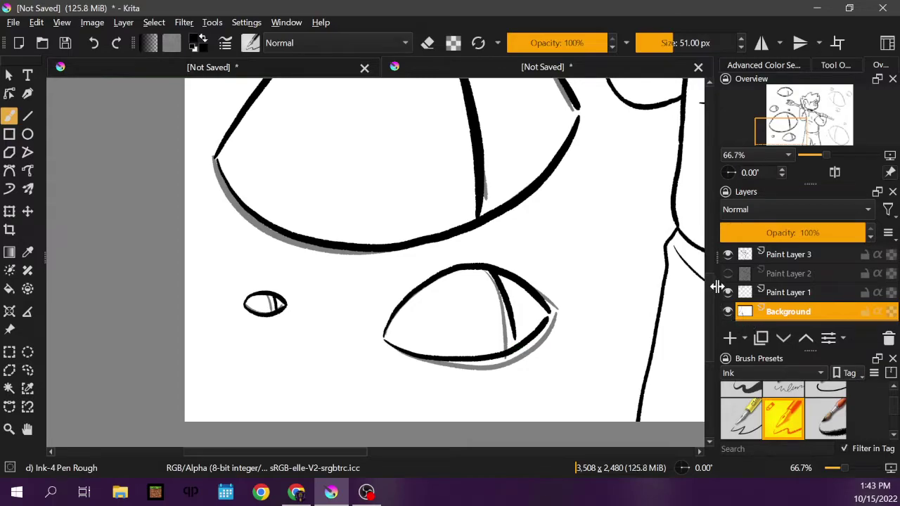
Step: Try to ink the upper lid of the large eye beside the character's legs, then undo it
{"action": "left_click_drag", "start_coordinate": [353, 453], "coordinate": [533, 436]}
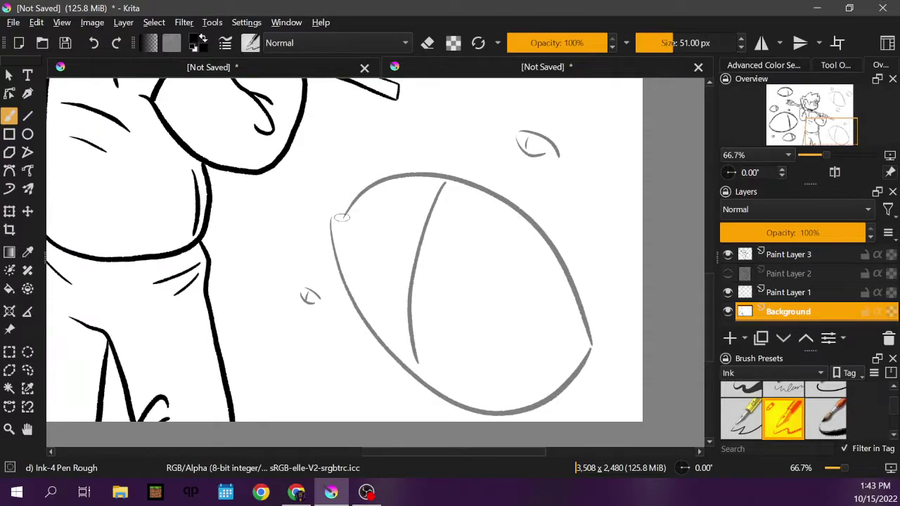
{"action": "mouse_move", "coordinate": [327, 230]}
{"action": "left_mouse_down"}
{"action": "mouse_move", "coordinate": [378, 182]}
{"action": "mouse_move", "coordinate": [463, 171]}
{"action": "mouse_move", "coordinate": [532, 204]}
{"action": "mouse_move", "coordinate": [564, 242]}
{"action": "mouse_move", "coordinate": [585, 307]}
{"action": "left_mouse_up"}
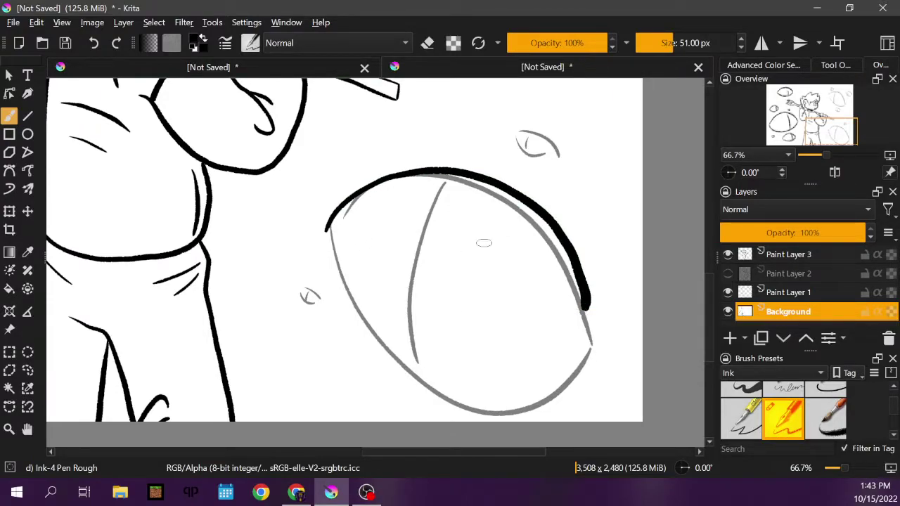
{"action": "left_click", "coordinate": [728, 293]}
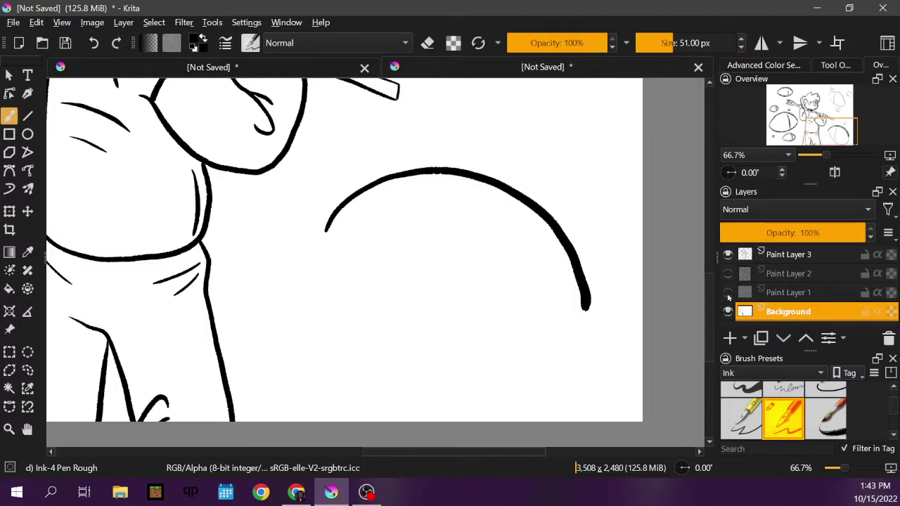
{"action": "left_click", "coordinate": [728, 293]}
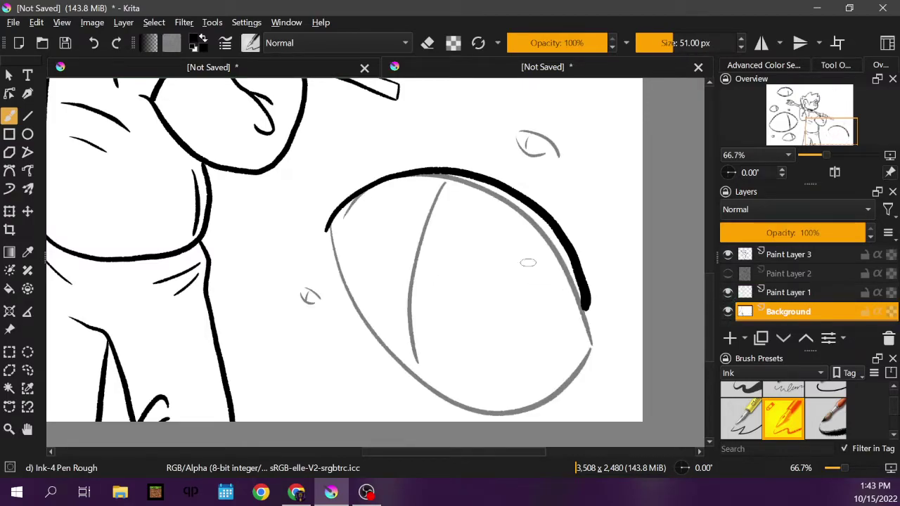
{"action": "left_click", "coordinate": [94, 43]}
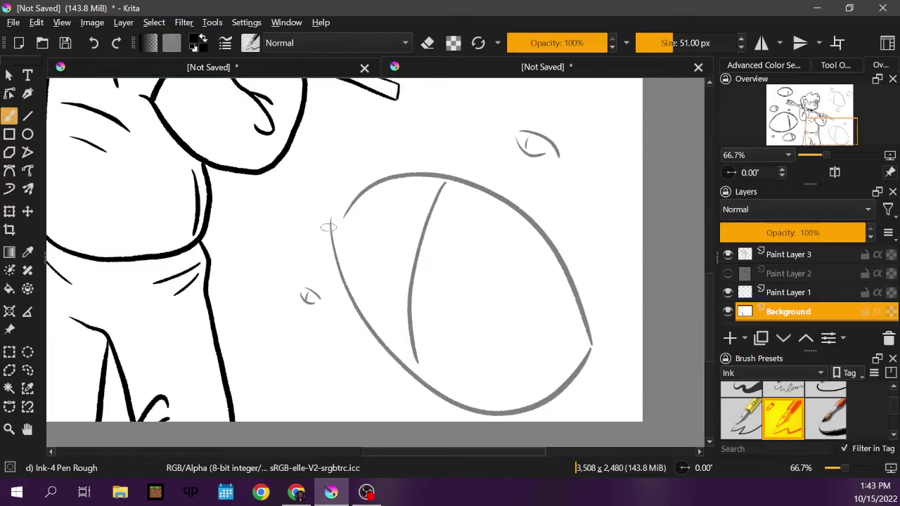
Step: Ink the large eye beside the character's legs as a flatter almond outline with a slanted slit pupil
{"action": "mouse_move", "coordinate": [325, 230]}
{"action": "left_mouse_down"}
{"action": "mouse_move", "coordinate": [349, 199]}
{"action": "mouse_move", "coordinate": [412, 168]}
{"action": "mouse_move", "coordinate": [465, 166]}
{"action": "mouse_move", "coordinate": [521, 182]}
{"action": "mouse_move", "coordinate": [565, 213]}
{"action": "mouse_move", "coordinate": [605, 275]}
{"action": "left_mouse_up"}
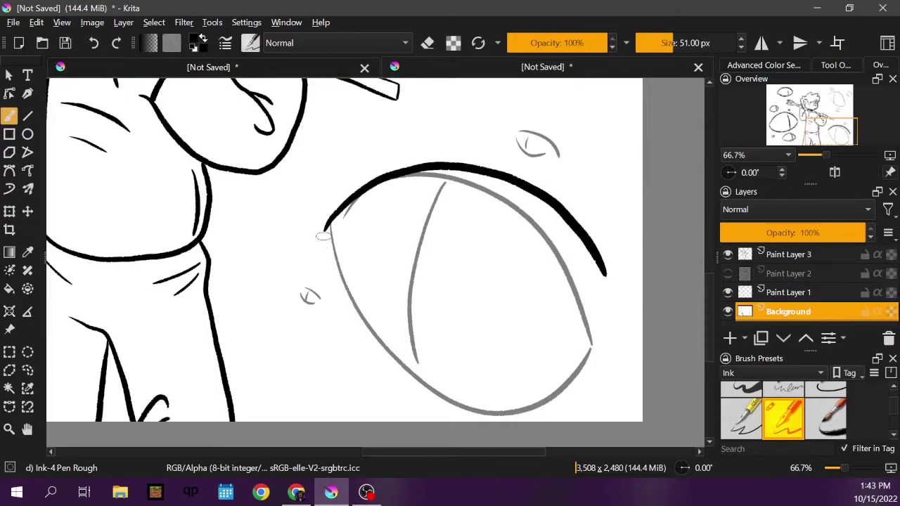
{"action": "mouse_move", "coordinate": [327, 242]}
{"action": "left_mouse_down"}
{"action": "mouse_move", "coordinate": [357, 287]}
{"action": "mouse_move", "coordinate": [404, 321]}
{"action": "mouse_move", "coordinate": [459, 331]}
{"action": "mouse_move", "coordinate": [516, 320]}
{"action": "mouse_move", "coordinate": [599, 280]}
{"action": "left_mouse_up"}
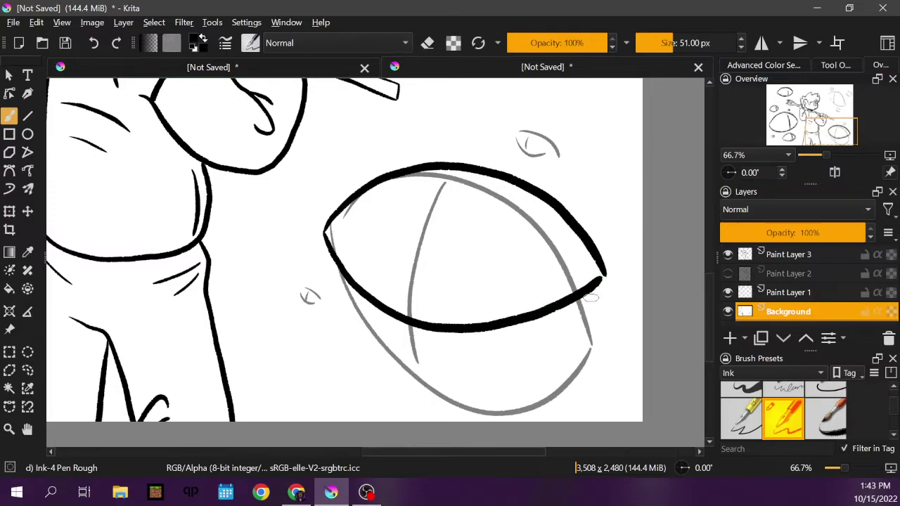
{"action": "mouse_move", "coordinate": [443, 170]}
{"action": "left_mouse_down"}
{"action": "mouse_move", "coordinate": [426, 211]}
{"action": "mouse_move", "coordinate": [416, 297]}
{"action": "left_mouse_up"}
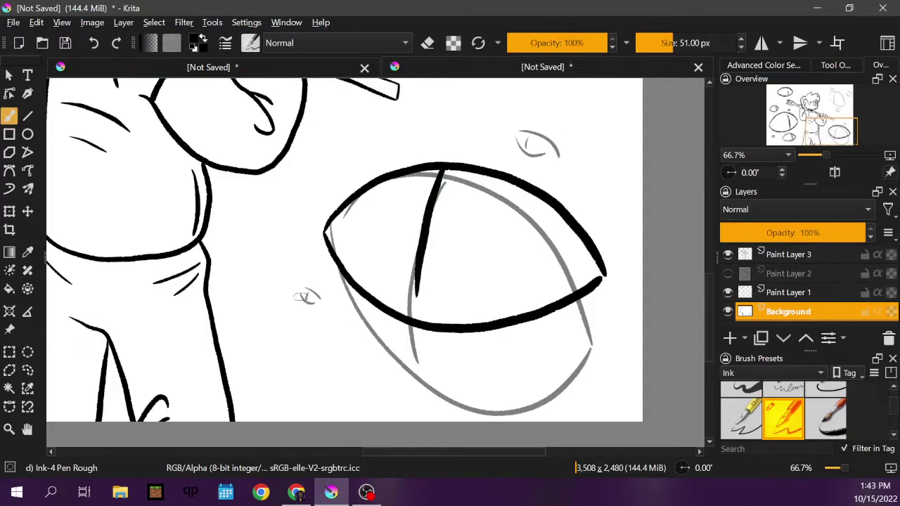
Step: Ink the tiny eye between the character's legs and the large eye with a slit pupil, checking it without the sketch
{"action": "mouse_move", "coordinate": [300, 299]}
{"action": "left_mouse_down"}
{"action": "mouse_move", "coordinate": [320, 290]}
{"action": "mouse_move", "coordinate": [332, 301]}
{"action": "mouse_move", "coordinate": [324, 310]}
{"action": "mouse_move", "coordinate": [333, 299]}
{"action": "left_mouse_up"}
{"action": "left_click_drag", "start_coordinate": [308, 291], "coordinate": [311, 306]}
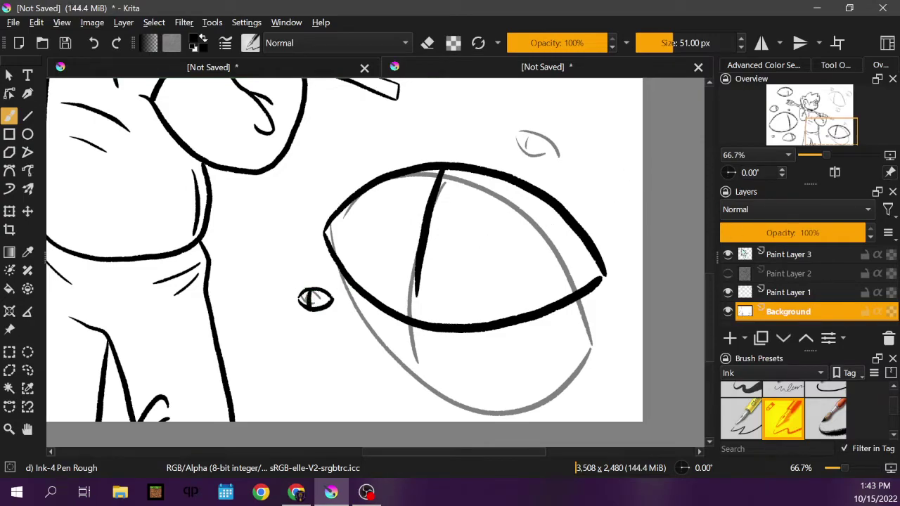
{"action": "left_click", "coordinate": [728, 293]}
{"action": "left_click", "coordinate": [728, 294]}
Step: Ink the small tilted eye above the large lower eye with both lids and a short slit pupil
{"action": "mouse_move", "coordinate": [531, 130]}
{"action": "left_mouse_down"}
{"action": "mouse_move", "coordinate": [556, 140]}
{"action": "mouse_move", "coordinate": [561, 160]}
{"action": "left_mouse_up"}
{"action": "mouse_move", "coordinate": [515, 135]}
{"action": "left_mouse_down"}
{"action": "mouse_move", "coordinate": [519, 155]}
{"action": "mouse_move", "coordinate": [562, 159]}
{"action": "left_mouse_up"}
{"action": "left_click_drag", "start_coordinate": [527, 133], "coordinate": [531, 154]}
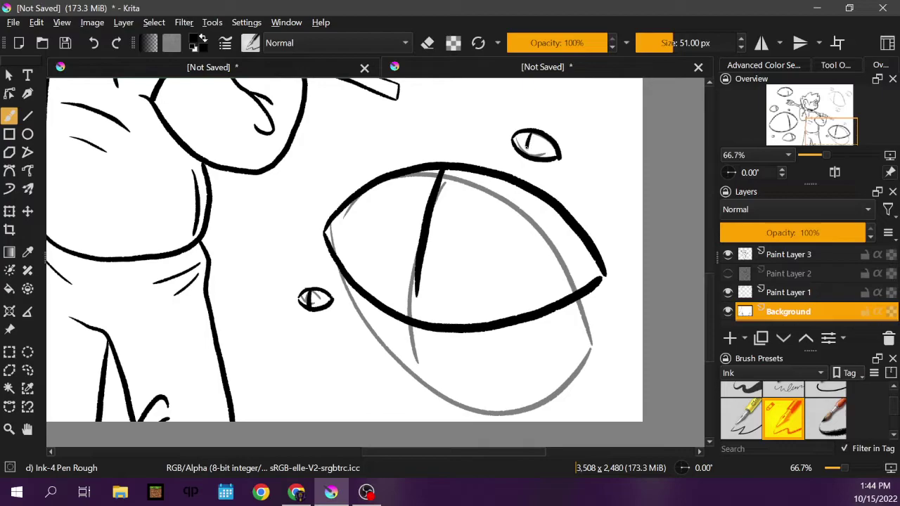
Step: Ink the large eye beside the character's head as a wide almond with a vertical slit pupil, redrawing the pupil once
{"action": "left_click_drag", "start_coordinate": [707, 307], "coordinate": [710, 206]}
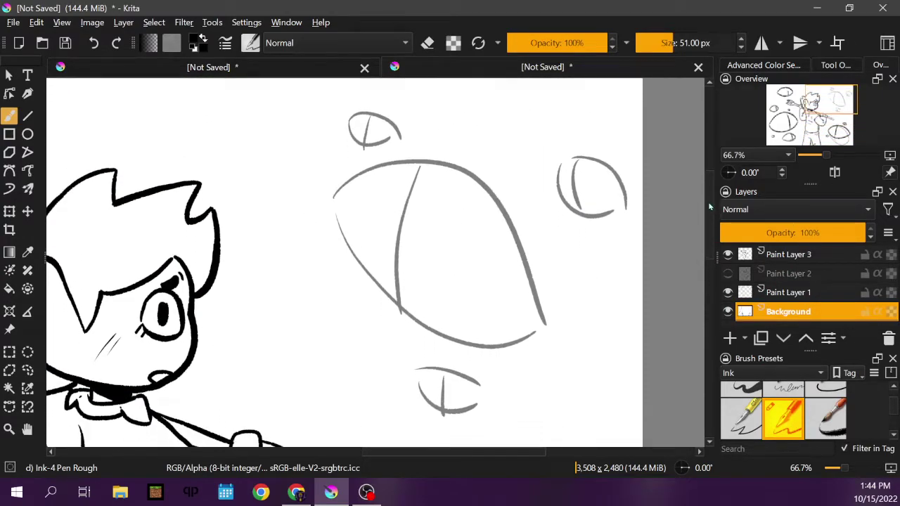
{"action": "mouse_move", "coordinate": [311, 224]}
{"action": "left_mouse_down"}
{"action": "mouse_move", "coordinate": [365, 169]}
{"action": "mouse_move", "coordinate": [429, 154]}
{"action": "mouse_move", "coordinate": [484, 169]}
{"action": "mouse_move", "coordinate": [533, 197]}
{"action": "mouse_move", "coordinate": [566, 248]}
{"action": "left_mouse_up"}
{"action": "mouse_move", "coordinate": [315, 238]}
{"action": "left_mouse_down"}
{"action": "mouse_move", "coordinate": [347, 277]}
{"action": "mouse_move", "coordinate": [387, 301]}
{"action": "mouse_move", "coordinate": [442, 306]}
{"action": "mouse_move", "coordinate": [529, 280]}
{"action": "mouse_move", "coordinate": [567, 248]}
{"action": "left_mouse_up"}
{"action": "left_click_drag", "start_coordinate": [400, 160], "coordinate": [381, 299]}
{"action": "left_click", "coordinate": [94, 43]}
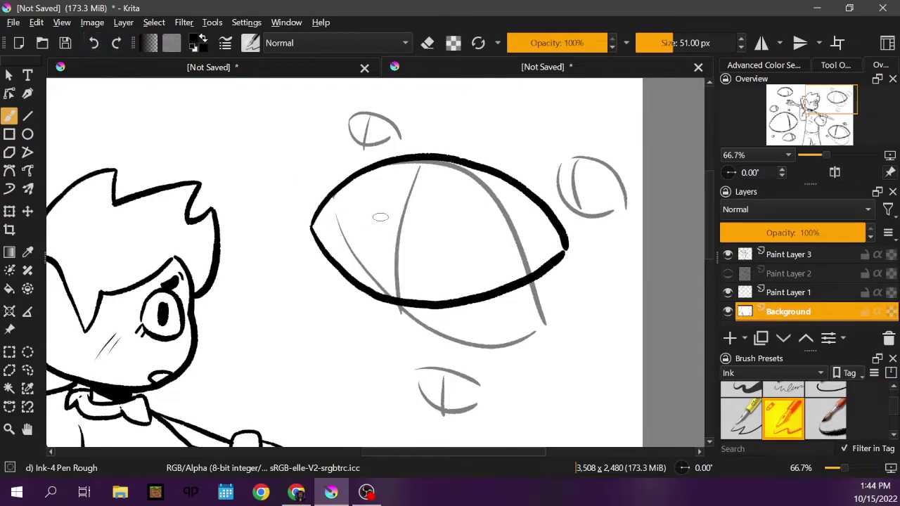
{"action": "left_click_drag", "start_coordinate": [390, 194], "coordinate": [394, 299]}
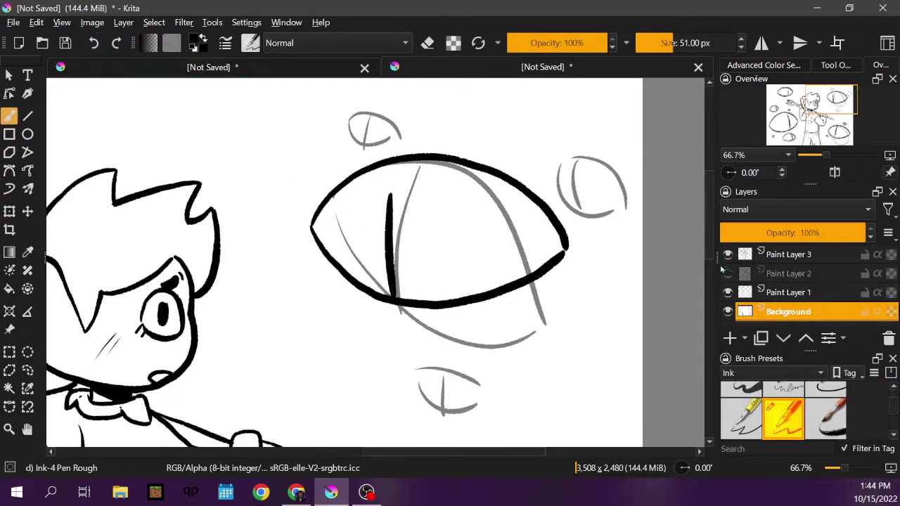
Step: Ink the two small eyes above and beside the large upper eye with almond outlines and slit pupils
{"action": "mouse_move", "coordinate": [340, 127]}
{"action": "left_mouse_down"}
{"action": "mouse_move", "coordinate": [371, 112]}
{"action": "mouse_move", "coordinate": [401, 140]}
{"action": "mouse_move", "coordinate": [345, 147]}
{"action": "mouse_move", "coordinate": [358, 153]}
{"action": "mouse_move", "coordinate": [391, 143]}
{"action": "mouse_move", "coordinate": [352, 140]}
{"action": "mouse_move", "coordinate": [370, 154]}
{"action": "left_mouse_up"}
{"action": "mouse_move", "coordinate": [554, 175]}
{"action": "left_mouse_down"}
{"action": "mouse_move", "coordinate": [607, 163]}
{"action": "mouse_move", "coordinate": [625, 185]}
{"action": "mouse_move", "coordinate": [557, 188]}
{"action": "mouse_move", "coordinate": [573, 202]}
{"action": "mouse_move", "coordinate": [607, 198]}
{"action": "mouse_move", "coordinate": [626, 184]}
{"action": "left_mouse_up"}
{"action": "left_click_drag", "start_coordinate": [569, 168], "coordinate": [571, 200]}
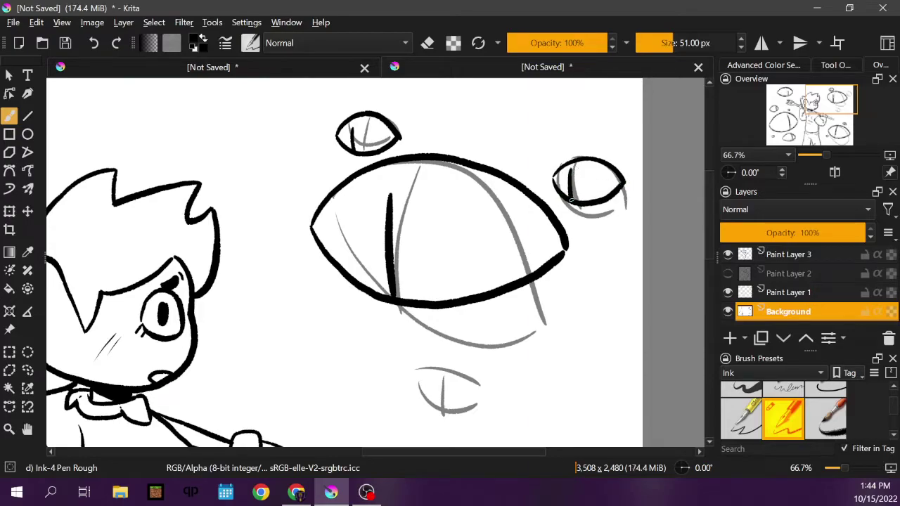
Step: Ink the small eye below the large upper eye with a slit pupil, redoing the lower lid until it is rounded
{"action": "scroll", "coordinate": [712, 235], "scroll_direction": "down", "scroll_amount": 3}
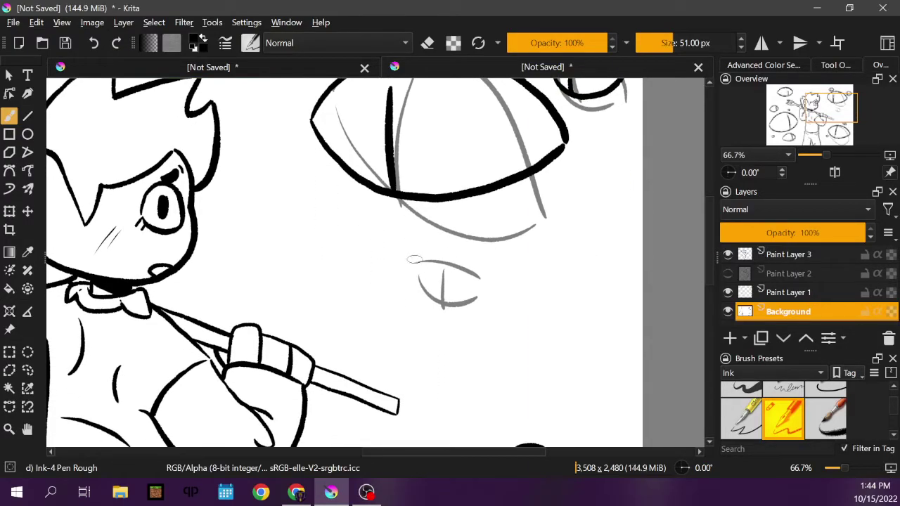
{"action": "mouse_move", "coordinate": [406, 262]}
{"action": "left_mouse_down"}
{"action": "mouse_move", "coordinate": [429, 240]}
{"action": "mouse_move", "coordinate": [467, 250]}
{"action": "mouse_move", "coordinate": [479, 270]}
{"action": "left_mouse_up"}
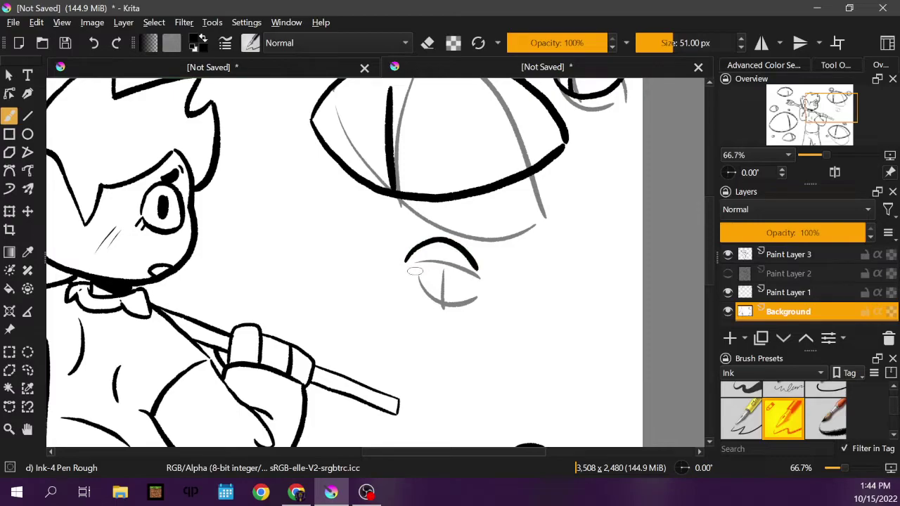
{"action": "mouse_move", "coordinate": [405, 262]}
{"action": "left_mouse_down"}
{"action": "mouse_move", "coordinate": [419, 286]}
{"action": "mouse_move", "coordinate": [443, 288]}
{"action": "mouse_move", "coordinate": [480, 262]}
{"action": "left_mouse_up"}
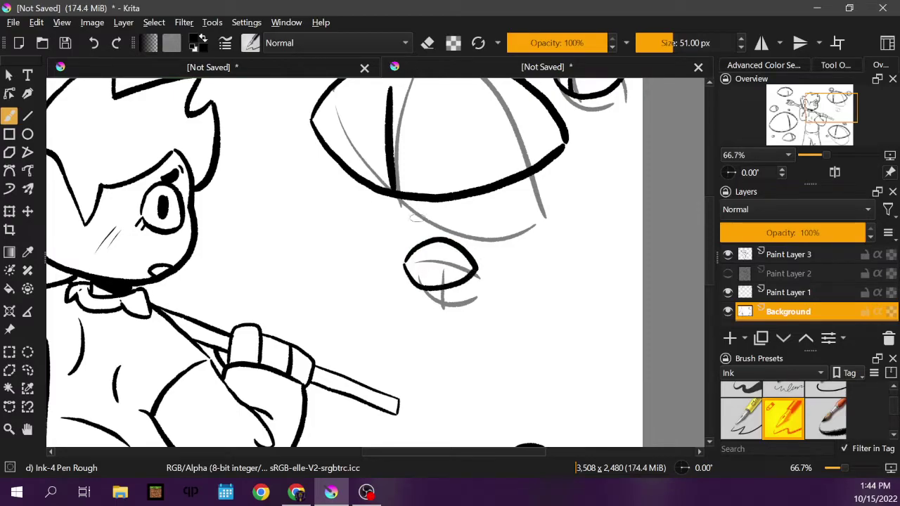
{"action": "left_click", "coordinate": [94, 43]}
{"action": "mouse_move", "coordinate": [406, 266]}
{"action": "left_mouse_down"}
{"action": "mouse_move", "coordinate": [429, 281]}
{"action": "mouse_move", "coordinate": [468, 276]}
{"action": "mouse_move", "coordinate": [480, 264]}
{"action": "left_mouse_up"}
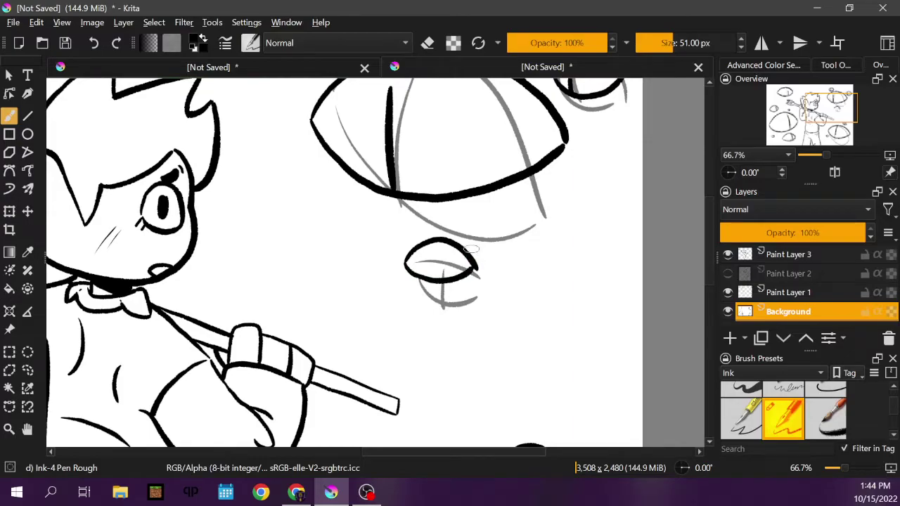
{"action": "left_click", "coordinate": [96, 43]}
{"action": "mouse_move", "coordinate": [406, 264]}
{"action": "left_mouse_down"}
{"action": "mouse_move", "coordinate": [422, 284]}
{"action": "mouse_move", "coordinate": [456, 290]}
{"action": "mouse_move", "coordinate": [475, 267]}
{"action": "left_mouse_up"}
{"action": "left_click_drag", "start_coordinate": [422, 252], "coordinate": [423, 285]}
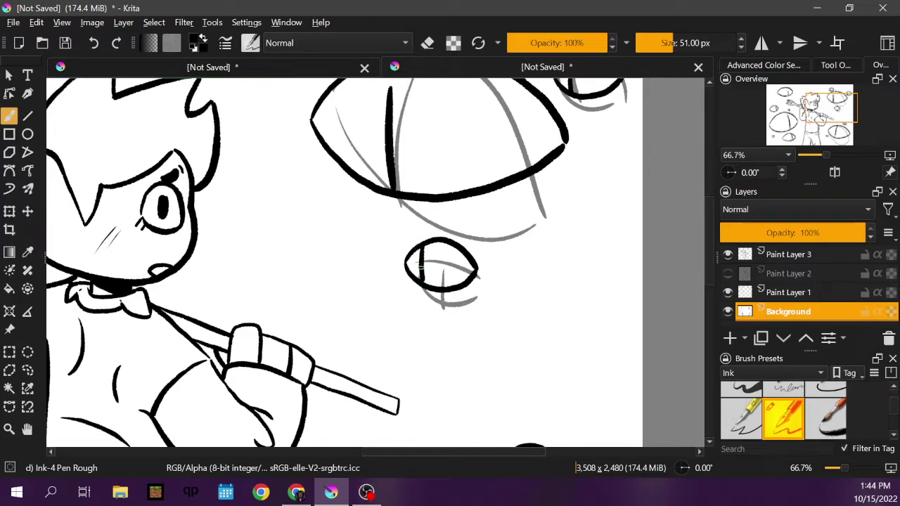
Step: Show the whole drawing and hide the eye sketch on Paint Layer 1
{"action": "left_click", "coordinate": [756, 154]}
{"action": "left_click", "coordinate": [745, 76]}
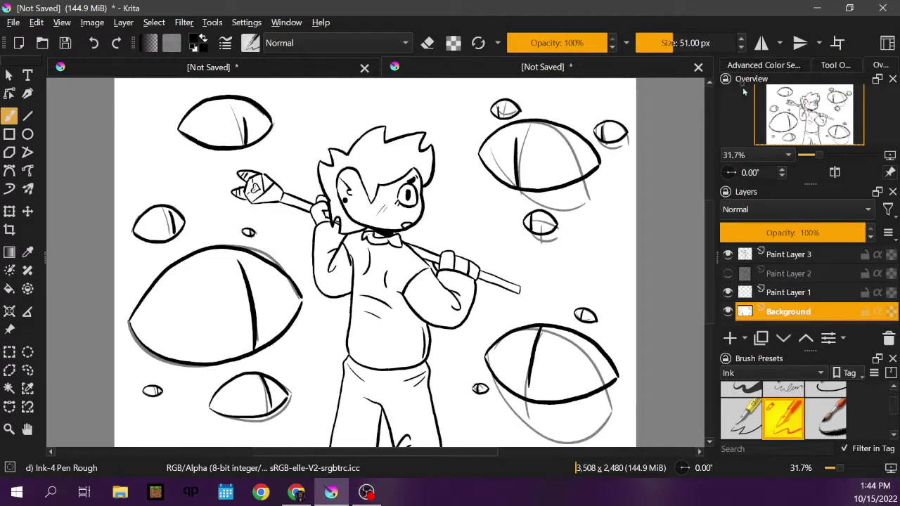
{"action": "left_click", "coordinate": [728, 293]}
{"action": "left_click", "coordinate": [556, 262]}
{"action": "left_click", "coordinate": [577, 269]}
{"action": "left_click_drag", "start_coordinate": [560, 273], "coordinate": [568, 276]}
{"action": "key", "text": "ctrl+z"}
{"action": "key", "text": "ctrl+z"}
{"action": "key", "text": "ctrl+z"}
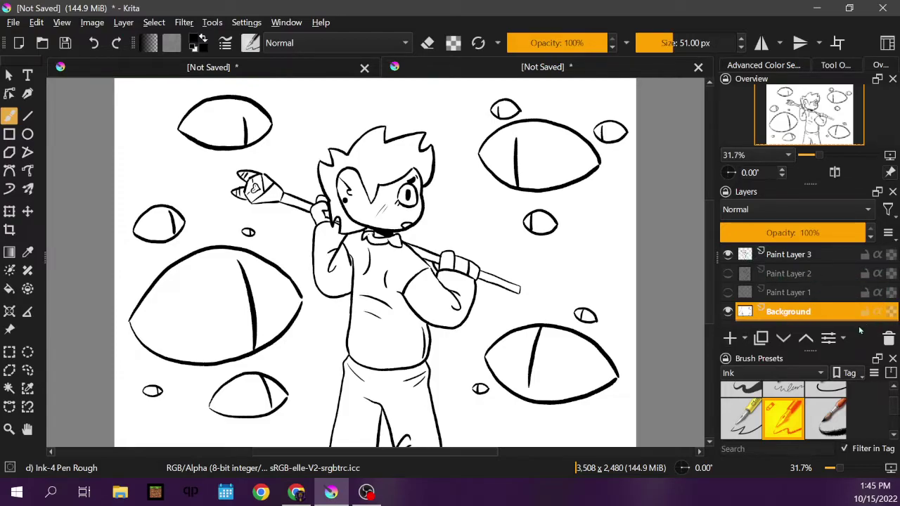
Step: Add a new paint layer between Paint Layer 3 and Paint Layer 2
{"action": "left_click", "coordinate": [750, 294]}
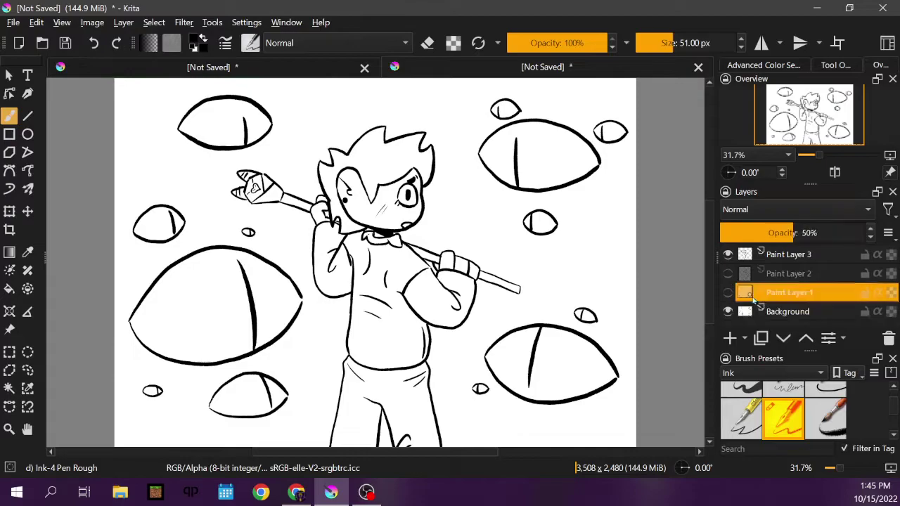
{"action": "left_click", "coordinate": [779, 274]}
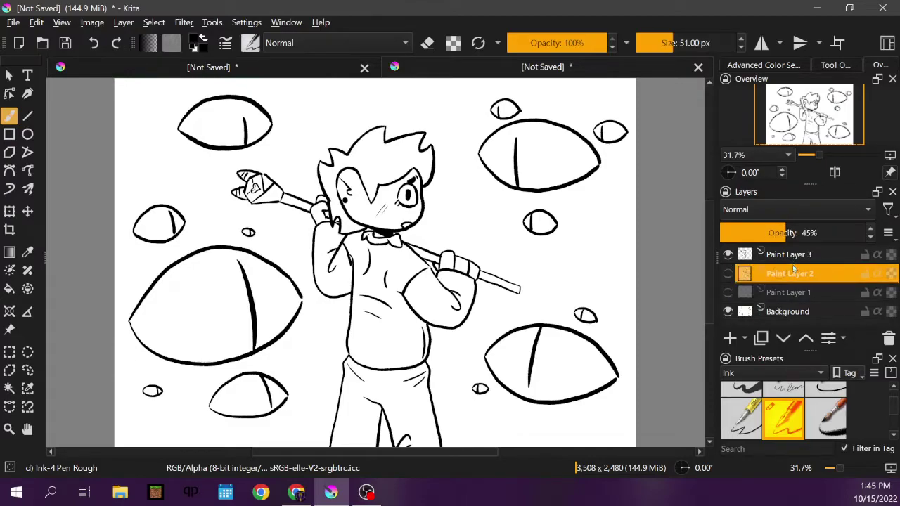
{"action": "key", "text": "Page_Up"}
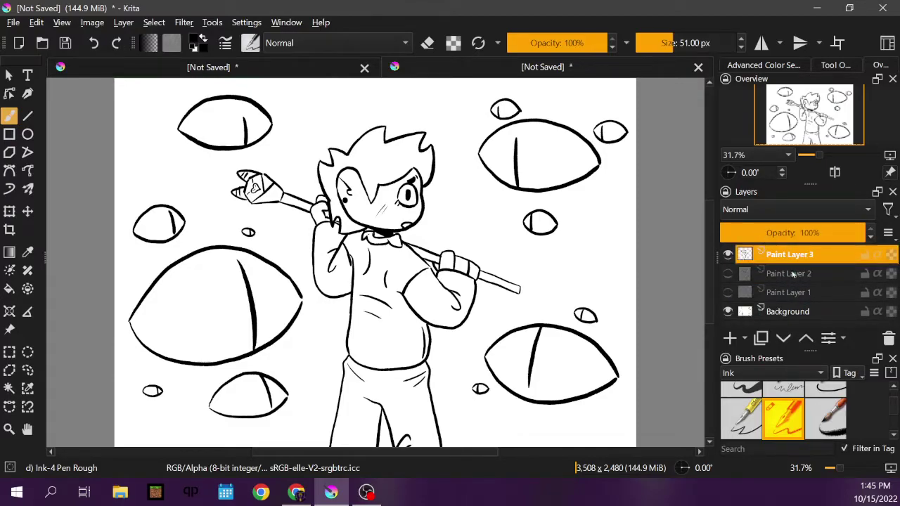
{"action": "left_click", "coordinate": [730, 338]}
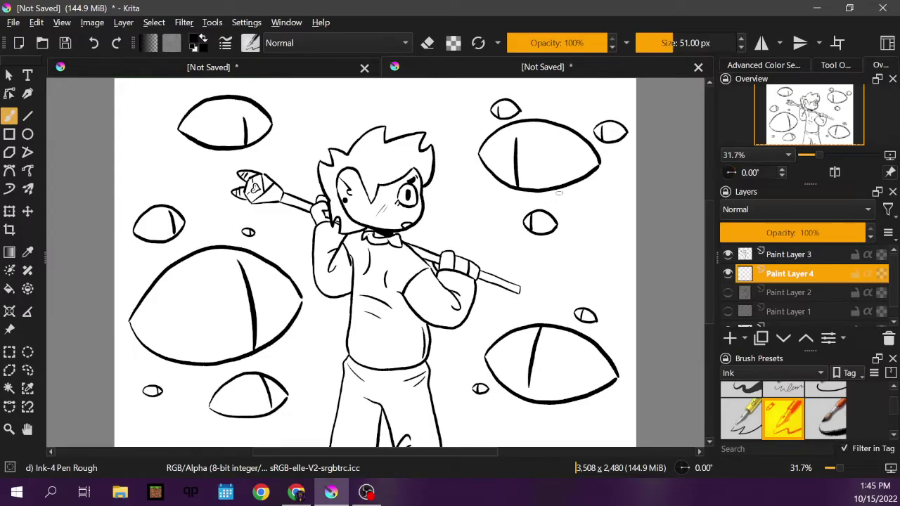
{"action": "left_click", "coordinate": [763, 65]}
{"action": "left_click", "coordinate": [794, 114]}
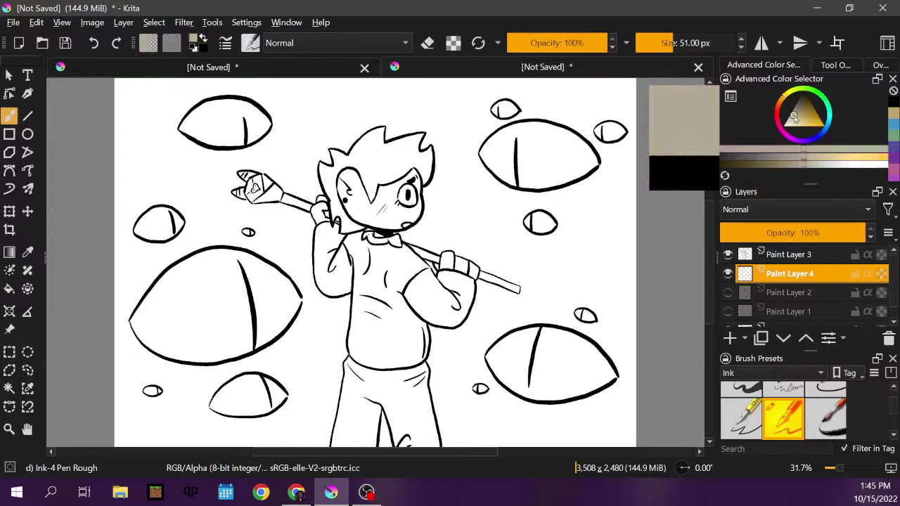
{"action": "mouse_move", "coordinate": [588, 125]}
{"action": "left_mouse_down"}
{"action": "mouse_move", "coordinate": [577, 163]}
{"action": "mouse_move", "coordinate": [594, 182]}
{"action": "left_mouse_up"}
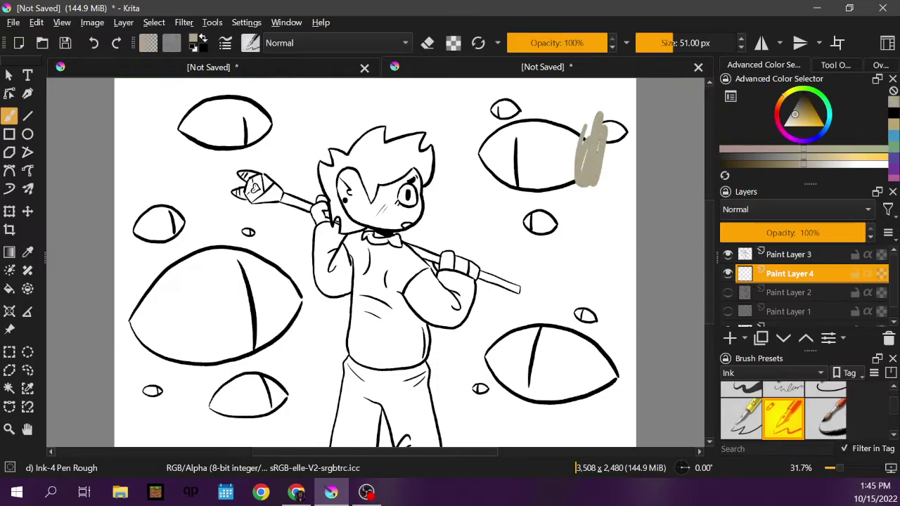
{"action": "left_click", "coordinate": [94, 43]}
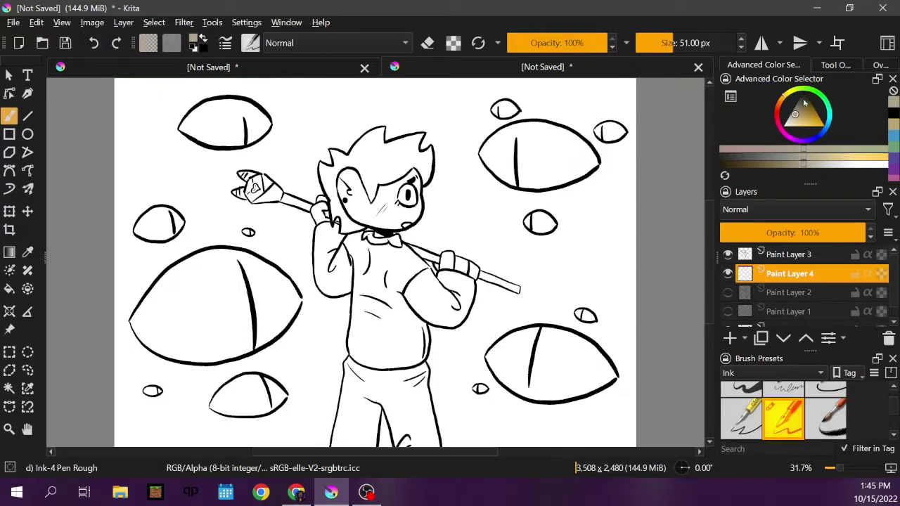
Step: Choose a tan brush colour and paint the character's face, ear and neck on Paint Layer 4, leaving the eye and mouth white
{"action": "mouse_move", "coordinate": [785, 101]}
{"action": "left_click_drag", "start_coordinate": [823, 121], "coordinate": [806, 120]}
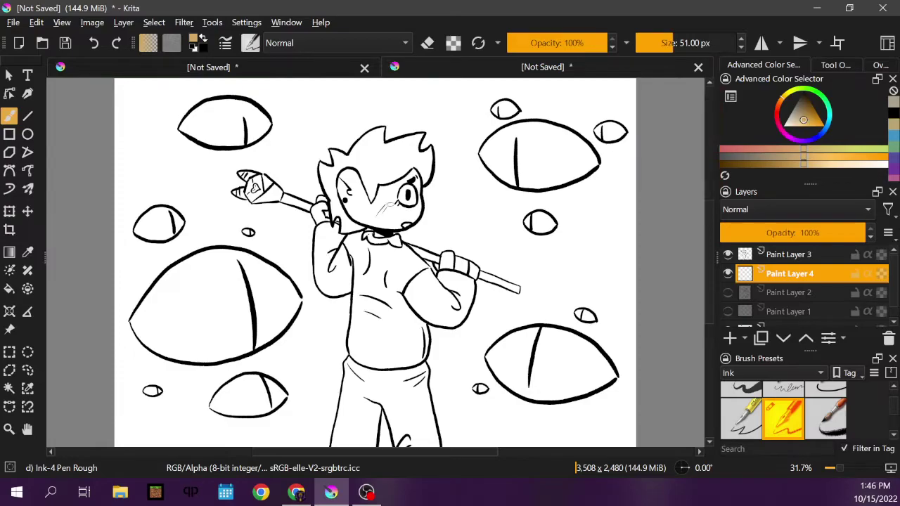
{"action": "left_click", "coordinate": [10, 430]}
{"action": "mouse_move", "coordinate": [312, 138]}
{"action": "left_mouse_down"}
{"action": "mouse_move", "coordinate": [375, 215]}
{"action": "mouse_move", "coordinate": [467, 264]}
{"action": "mouse_move", "coordinate": [485, 287]}
{"action": "left_mouse_up"}
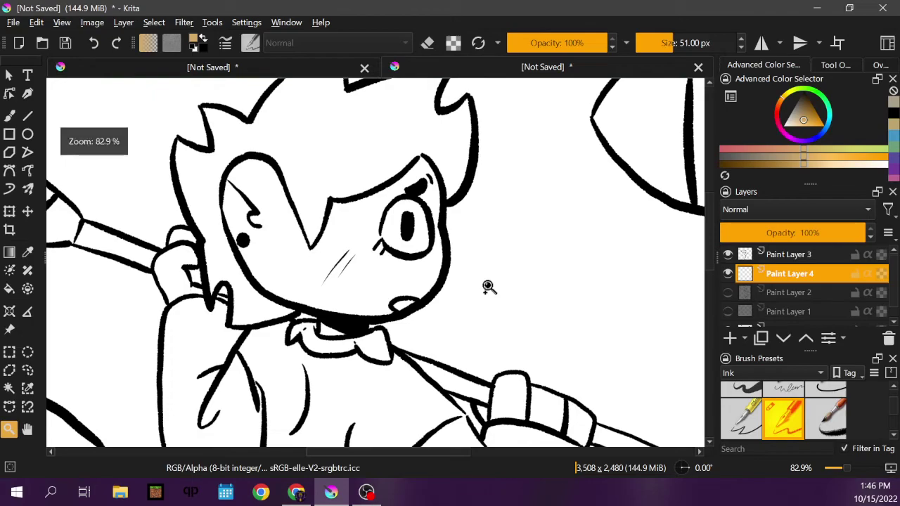
{"action": "left_click", "coordinate": [880, 65]}
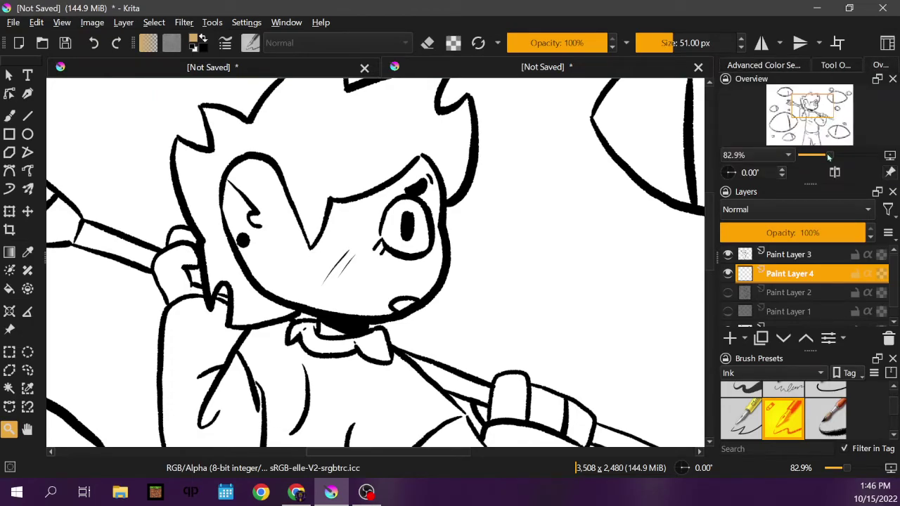
{"action": "left_click_drag", "start_coordinate": [830, 162], "coordinate": [825, 162]}
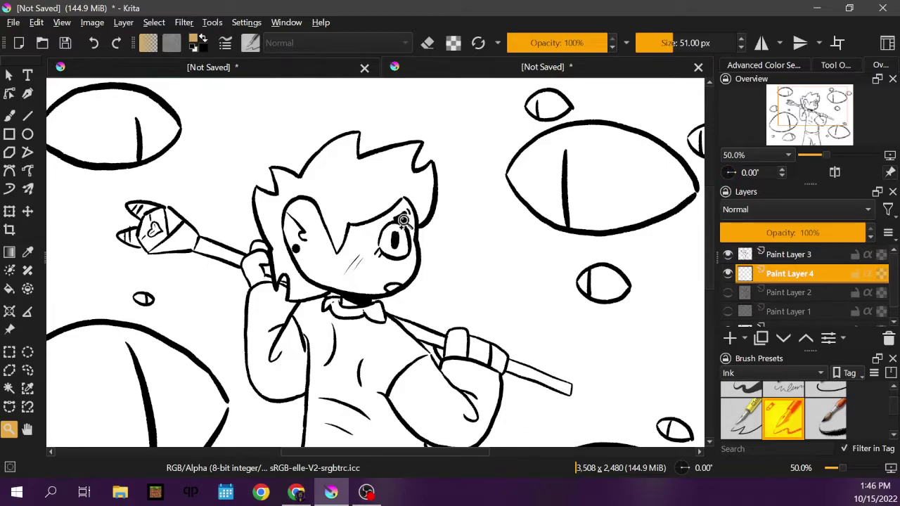
{"action": "left_click", "coordinate": [10, 115]}
{"action": "left_click_drag", "start_coordinate": [394, 215], "coordinate": [406, 206]}
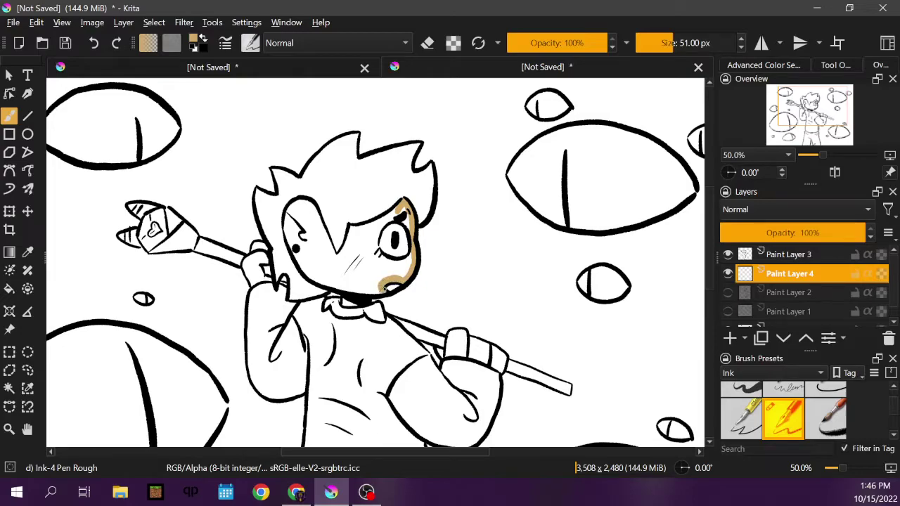
{"action": "mouse_move", "coordinate": [373, 291]}
{"action": "left_mouse_down"}
{"action": "mouse_move", "coordinate": [306, 274]}
{"action": "mouse_move", "coordinate": [285, 215]}
{"action": "mouse_move", "coordinate": [296, 201]}
{"action": "mouse_move", "coordinate": [313, 207]}
{"action": "mouse_move", "coordinate": [329, 255]}
{"action": "mouse_move", "coordinate": [340, 260]}
{"action": "mouse_move", "coordinate": [356, 226]}
{"action": "mouse_move", "coordinate": [400, 207]}
{"action": "mouse_move", "coordinate": [409, 232]}
{"action": "left_mouse_up"}
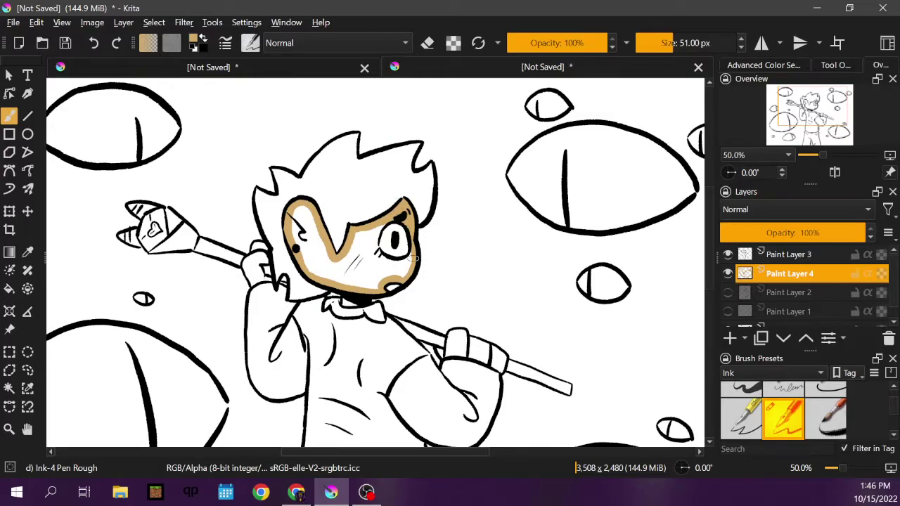
{"action": "mouse_move", "coordinate": [408, 260]}
{"action": "left_mouse_down"}
{"action": "mouse_move", "coordinate": [375, 254]}
{"action": "mouse_move", "coordinate": [381, 221]}
{"action": "mouse_move", "coordinate": [358, 264]}
{"action": "mouse_move", "coordinate": [339, 279]}
{"action": "mouse_move", "coordinate": [309, 211]}
{"action": "mouse_move", "coordinate": [301, 211]}
{"action": "mouse_move", "coordinate": [302, 260]}
{"action": "mouse_move", "coordinate": [338, 287]}
{"action": "mouse_move", "coordinate": [359, 285]}
{"action": "mouse_move", "coordinate": [380, 264]}
{"action": "mouse_move", "coordinate": [412, 271]}
{"action": "left_mouse_up"}
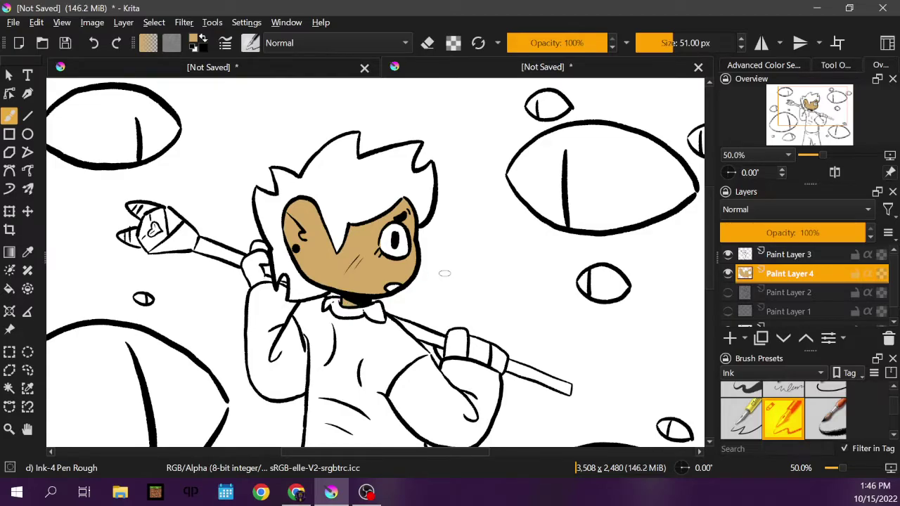
Step: Paint both of the character's hands gripping the staff in the same tan skin colour
{"action": "left_click_drag", "start_coordinate": [448, 348], "coordinate": [441, 352]}
{"action": "mouse_move", "coordinate": [448, 350]}
{"action": "left_mouse_down"}
{"action": "mouse_move", "coordinate": [450, 333]}
{"action": "mouse_move", "coordinate": [502, 355]}
{"action": "left_mouse_up"}
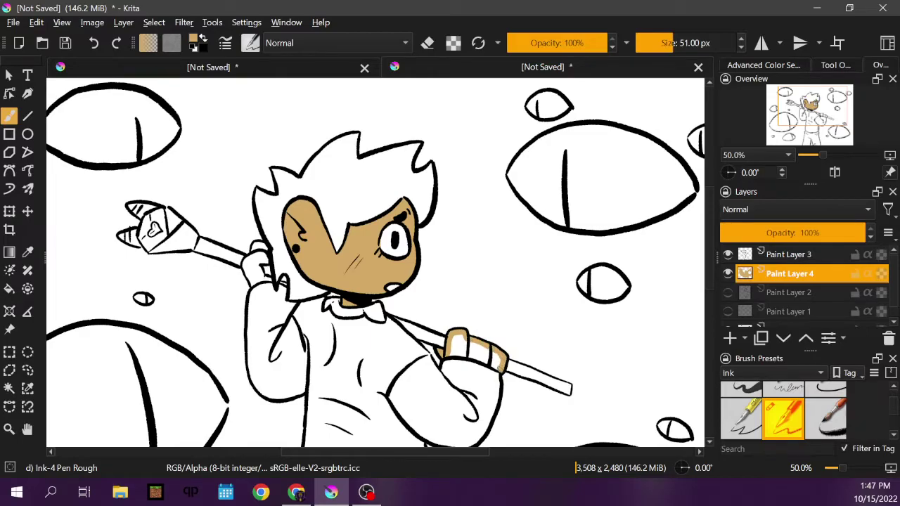
{"action": "mouse_move", "coordinate": [478, 357]}
{"action": "left_mouse_down"}
{"action": "mouse_move", "coordinate": [456, 355]}
{"action": "mouse_move", "coordinate": [454, 339]}
{"action": "mouse_move", "coordinate": [498, 360]}
{"action": "left_mouse_up"}
{"action": "left_click_drag", "start_coordinate": [258, 255], "coordinate": [249, 260]}
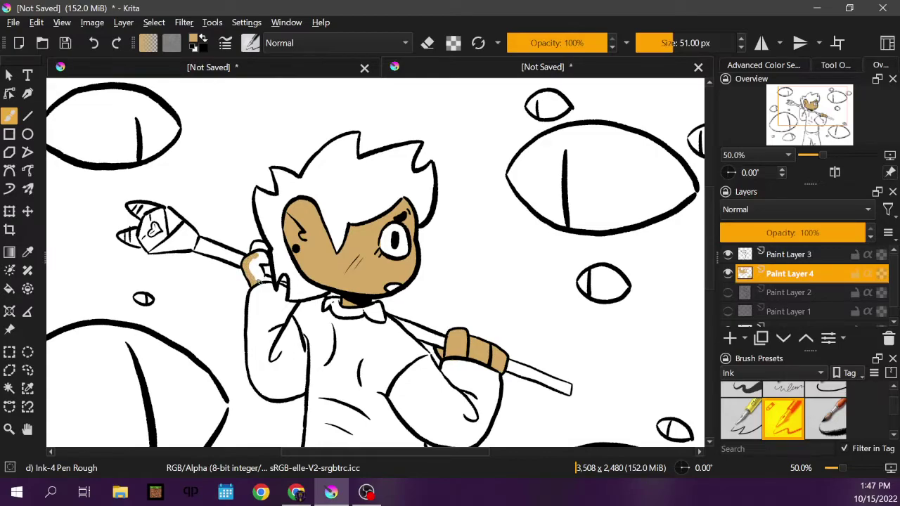
{"action": "mouse_move", "coordinate": [266, 262]}
{"action": "left_mouse_down"}
{"action": "mouse_move", "coordinate": [270, 274]}
{"action": "mouse_move", "coordinate": [254, 273]}
{"action": "mouse_move", "coordinate": [253, 259]}
{"action": "mouse_move", "coordinate": [275, 266]}
{"action": "left_mouse_up"}
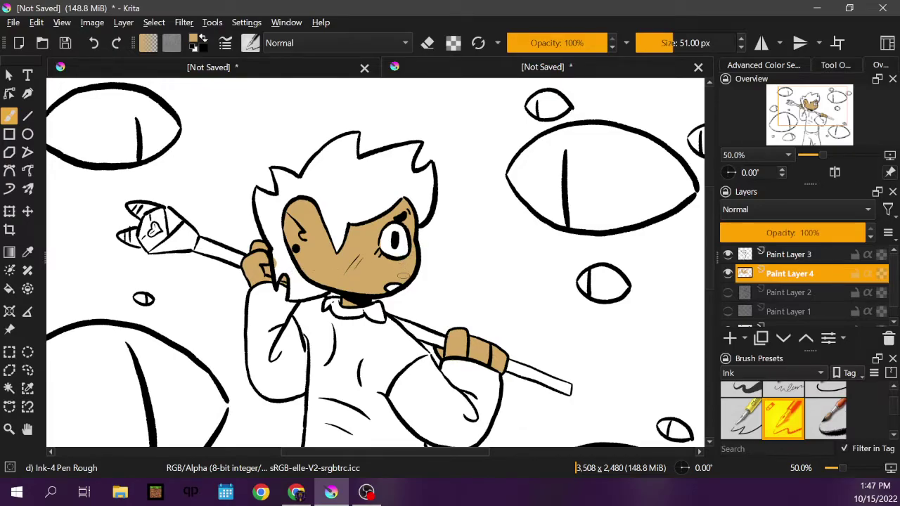
Step: Choose a dark brown and paint the pointed fringe of hair beside the ear and the area above it
{"action": "mouse_move", "coordinate": [712, 237]}
{"action": "left_mouse_down"}
{"action": "mouse_move", "coordinate": [711, 318]}
{"action": "mouse_move", "coordinate": [715, 233]}
{"action": "left_mouse_up"}
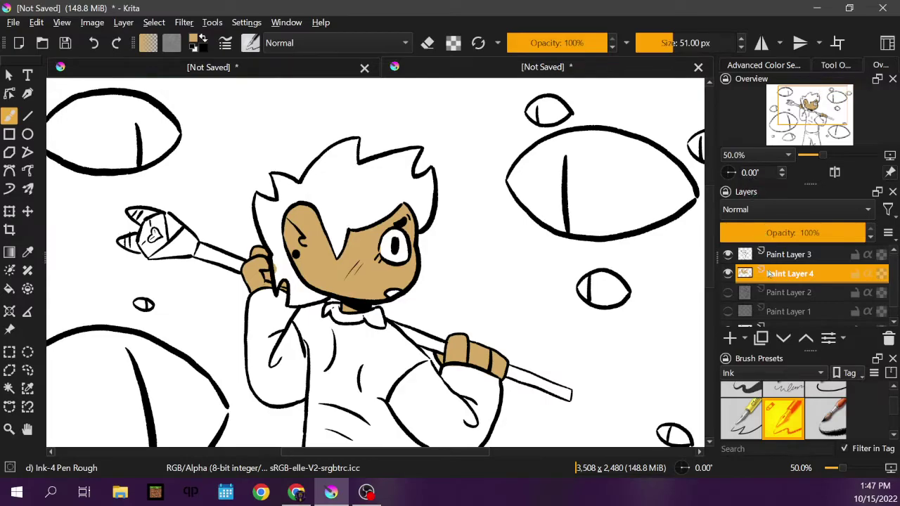
{"action": "left_click", "coordinate": [763, 66]}
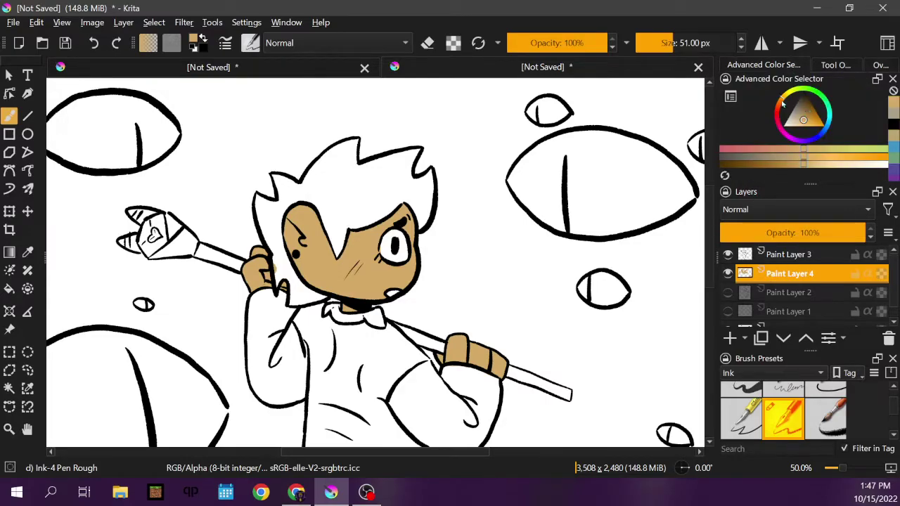
{"action": "left_click_drag", "start_coordinate": [804, 118], "coordinate": [807, 106]}
{"action": "left_click_drag", "start_coordinate": [347, 190], "coordinate": [349, 212]}
{"action": "left_click_drag", "start_coordinate": [808, 105], "coordinate": [807, 104]}
{"action": "mouse_move", "coordinate": [344, 194]}
{"action": "left_mouse_down"}
{"action": "mouse_move", "coordinate": [344, 211]}
{"action": "mouse_move", "coordinate": [355, 181]}
{"action": "mouse_move", "coordinate": [362, 204]}
{"action": "mouse_move", "coordinate": [334, 242]}
{"action": "left_mouse_up"}
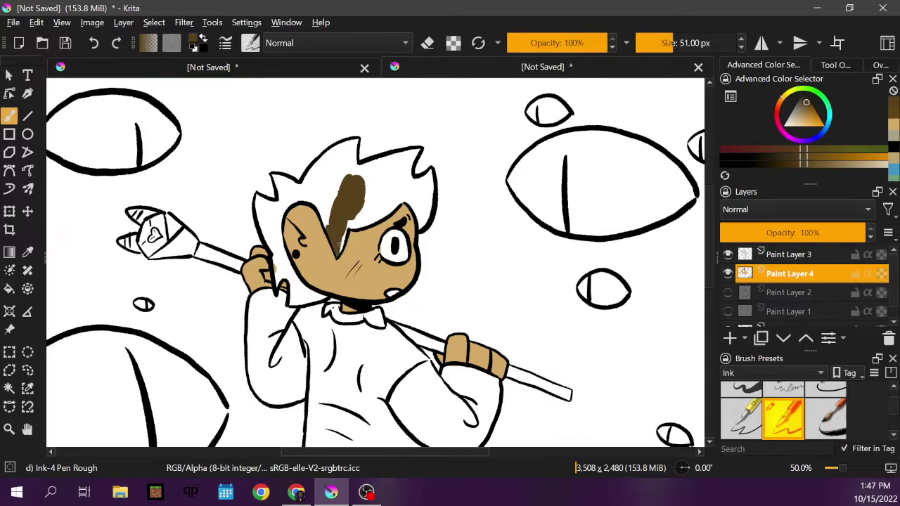
{"action": "mouse_move", "coordinate": [334, 203]}
{"action": "left_mouse_down"}
{"action": "mouse_move", "coordinate": [327, 228]}
{"action": "mouse_move", "coordinate": [315, 200]}
{"action": "mouse_move", "coordinate": [342, 177]}
{"action": "left_mouse_up"}
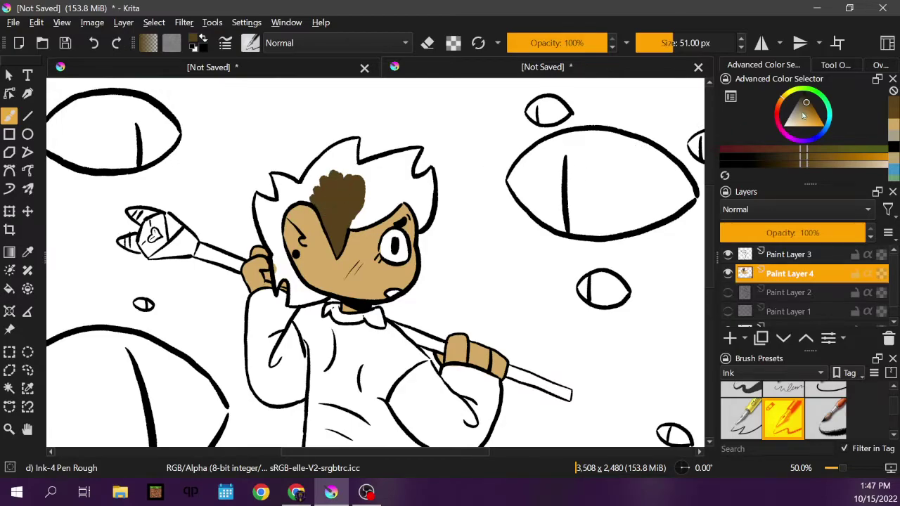
Step: Darken the brown slightly and fill the painted hair patch with it
{"action": "left_click_drag", "start_coordinate": [809, 107], "coordinate": [805, 101]}
{"action": "left_click", "coordinate": [9, 288]}
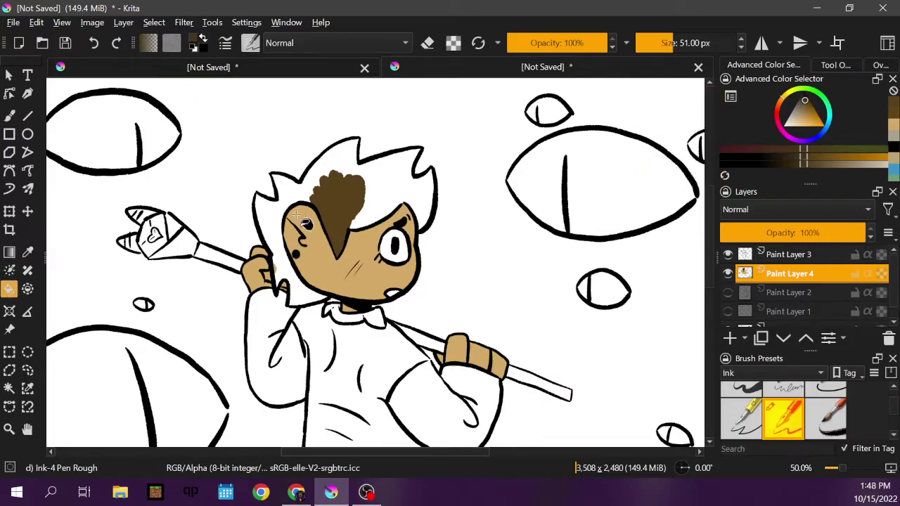
{"action": "left_click", "coordinate": [349, 220]}
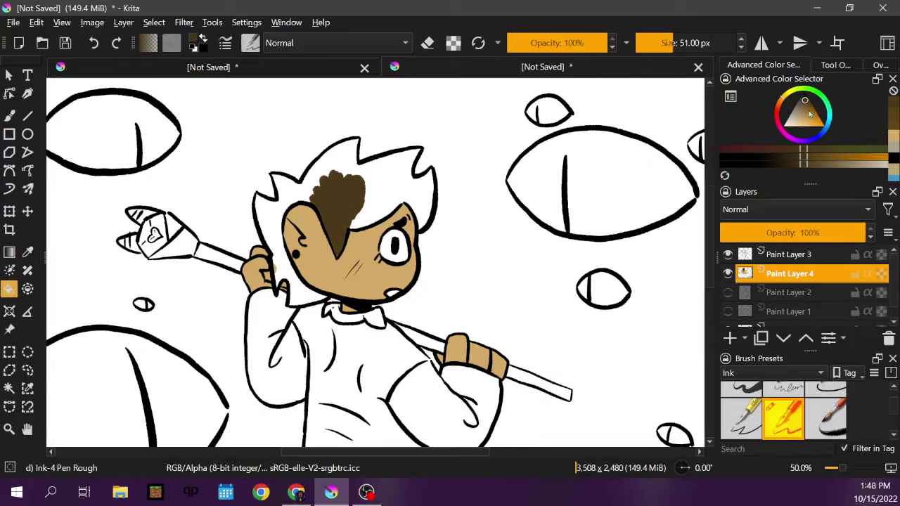
Step: Paint the rest of the hair dark brown with the brush, covering the nape, the back spikes, the crown and the front tips
{"action": "left_click_drag", "start_coordinate": [805, 105], "coordinate": [809, 103]}
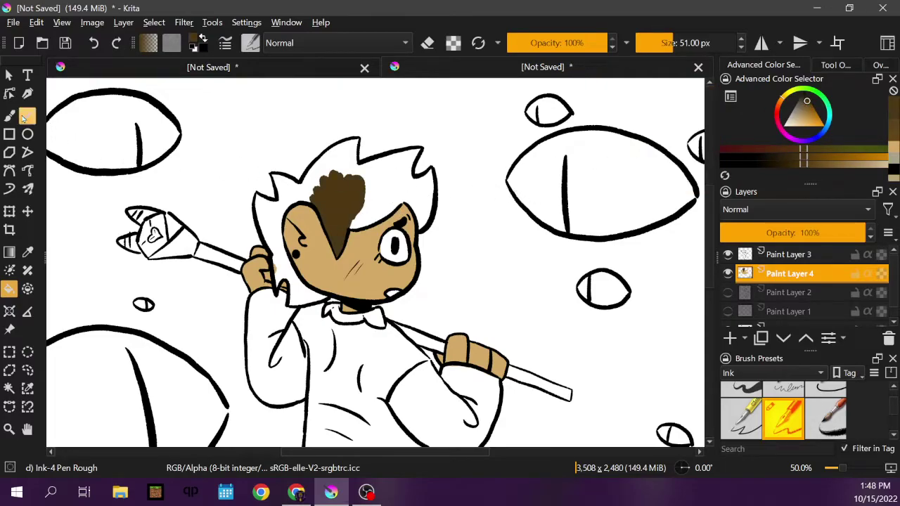
{"action": "key", "text": "b"}
{"action": "mouse_move", "coordinate": [350, 219]}
{"action": "left_mouse_down"}
{"action": "mouse_move", "coordinate": [374, 221]}
{"action": "mouse_move", "coordinate": [397, 201]}
{"action": "mouse_move", "coordinate": [359, 211]}
{"action": "mouse_move", "coordinate": [398, 181]}
{"action": "mouse_move", "coordinate": [343, 163]}
{"action": "mouse_move", "coordinate": [311, 183]}
{"action": "mouse_move", "coordinate": [313, 200]}
{"action": "mouse_move", "coordinate": [284, 207]}
{"action": "mouse_move", "coordinate": [280, 258]}
{"action": "mouse_move", "coordinate": [314, 302]}
{"action": "mouse_move", "coordinate": [288, 301]}
{"action": "mouse_move", "coordinate": [292, 286]}
{"action": "mouse_move", "coordinate": [298, 294]}
{"action": "left_mouse_up"}
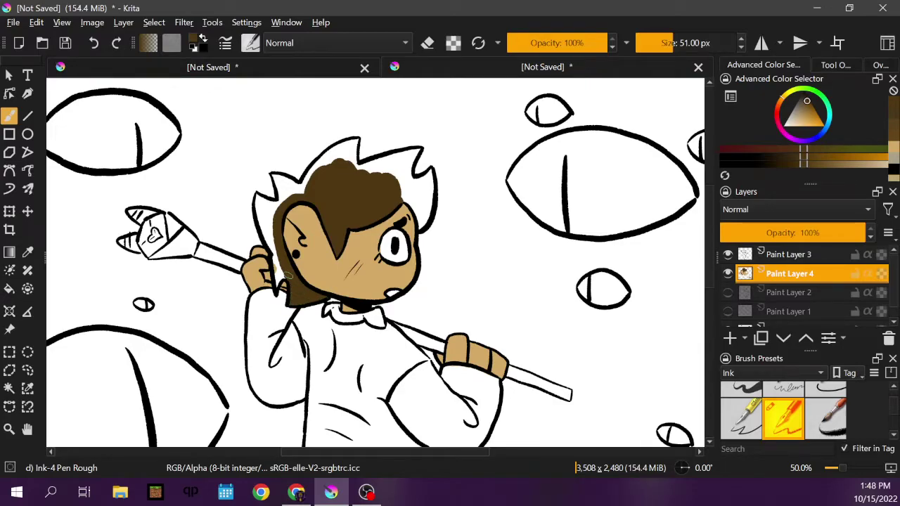
{"action": "mouse_move", "coordinate": [276, 271]}
{"action": "left_mouse_down"}
{"action": "mouse_move", "coordinate": [257, 198]}
{"action": "mouse_move", "coordinate": [277, 206]}
{"action": "mouse_move", "coordinate": [267, 203]}
{"action": "mouse_move", "coordinate": [283, 193]}
{"action": "mouse_move", "coordinate": [282, 201]}
{"action": "mouse_move", "coordinate": [275, 173]}
{"action": "mouse_move", "coordinate": [298, 188]}
{"action": "mouse_move", "coordinate": [283, 180]}
{"action": "mouse_move", "coordinate": [294, 190]}
{"action": "mouse_move", "coordinate": [269, 227]}
{"action": "left_mouse_up"}
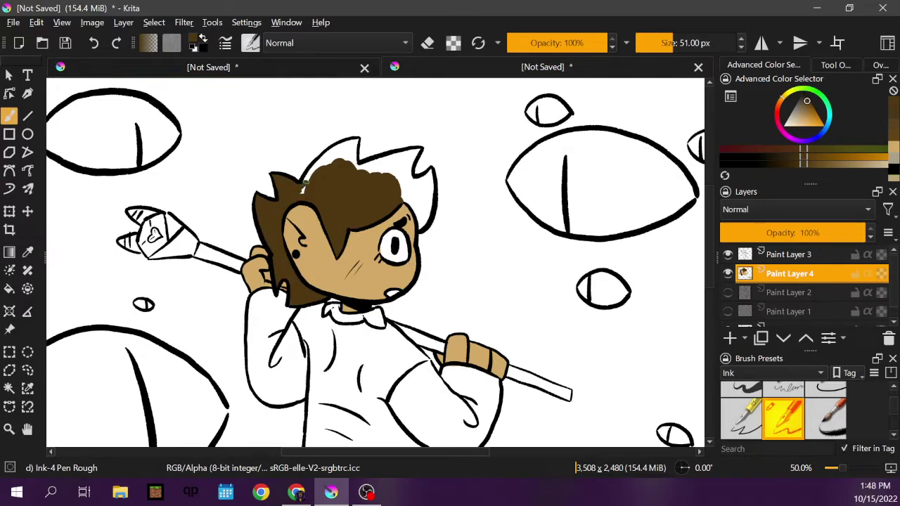
{"action": "mouse_move", "coordinate": [305, 181]}
{"action": "left_mouse_down"}
{"action": "mouse_move", "coordinate": [351, 139]}
{"action": "mouse_move", "coordinate": [355, 167]}
{"action": "mouse_move", "coordinate": [353, 148]}
{"action": "mouse_move", "coordinate": [350, 167]}
{"action": "mouse_move", "coordinate": [346, 156]}
{"action": "mouse_move", "coordinate": [352, 144]}
{"action": "mouse_move", "coordinate": [334, 166]}
{"action": "mouse_move", "coordinate": [313, 171]}
{"action": "mouse_move", "coordinate": [310, 186]}
{"action": "mouse_move", "coordinate": [389, 173]}
{"action": "mouse_move", "coordinate": [357, 167]}
{"action": "mouse_move", "coordinate": [421, 148]}
{"action": "mouse_move", "coordinate": [407, 177]}
{"action": "left_mouse_up"}
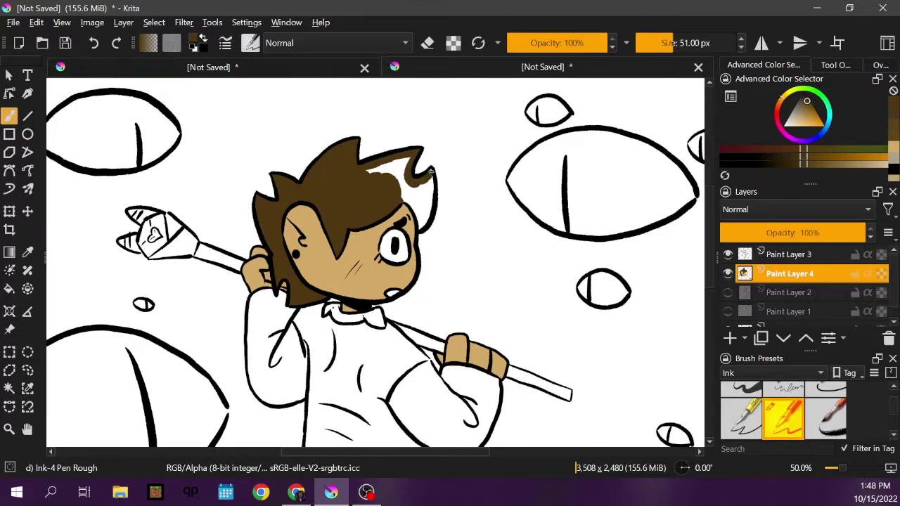
{"action": "left_click_drag", "start_coordinate": [431, 171], "coordinate": [424, 222]}
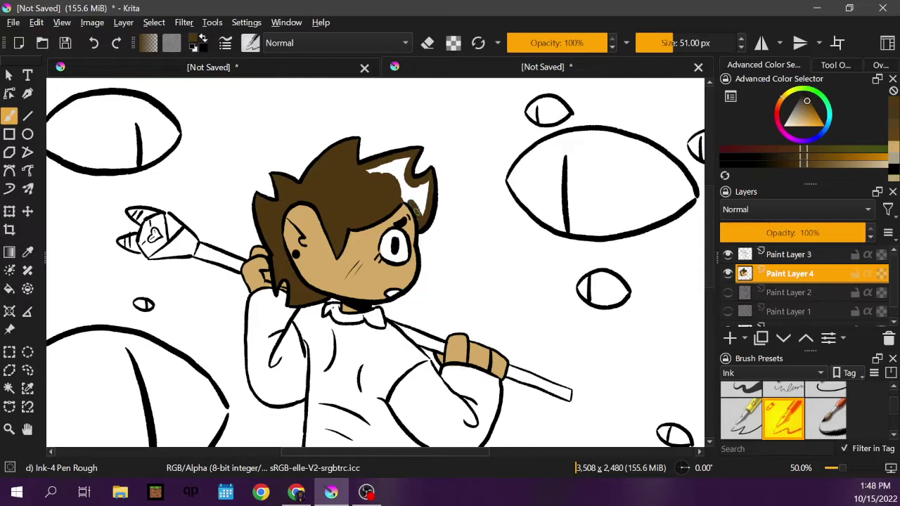
{"action": "mouse_move", "coordinate": [411, 206]}
{"action": "left_mouse_down"}
{"action": "mouse_move", "coordinate": [400, 182]}
{"action": "mouse_move", "coordinate": [407, 195]}
{"action": "mouse_move", "coordinate": [406, 182]}
{"action": "mouse_move", "coordinate": [419, 191]}
{"action": "mouse_move", "coordinate": [422, 214]}
{"action": "mouse_move", "coordinate": [413, 142]}
{"action": "mouse_move", "coordinate": [379, 120]}
{"action": "mouse_move", "coordinate": [398, 178]}
{"action": "mouse_move", "coordinate": [404, 160]}
{"action": "mouse_move", "coordinate": [386, 172]}
{"action": "left_mouse_up"}
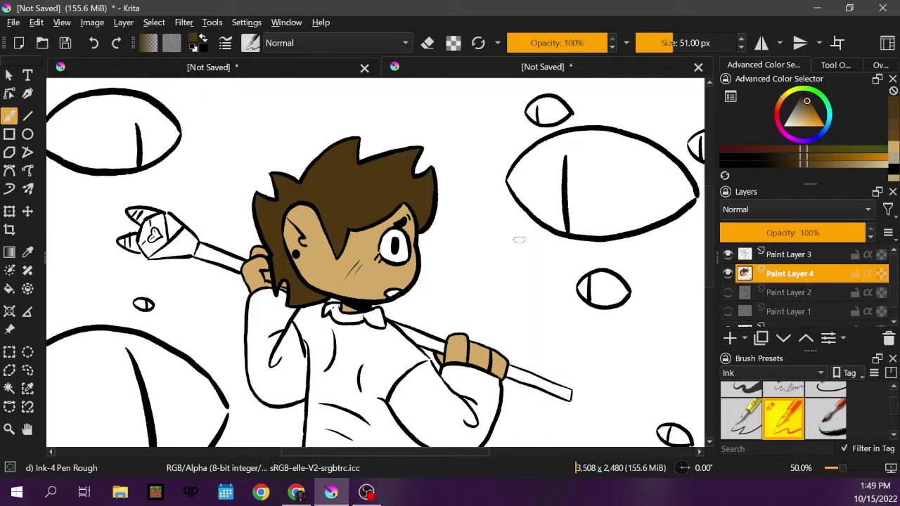
{"action": "scroll", "coordinate": [711, 249], "scroll_direction": "down", "scroll_amount": 3}
{"action": "scroll", "coordinate": [710, 249], "scroll_direction": "up", "scroll_amount": 2}
{"action": "scroll", "coordinate": [711, 239], "scroll_direction": "down", "scroll_amount": 1}
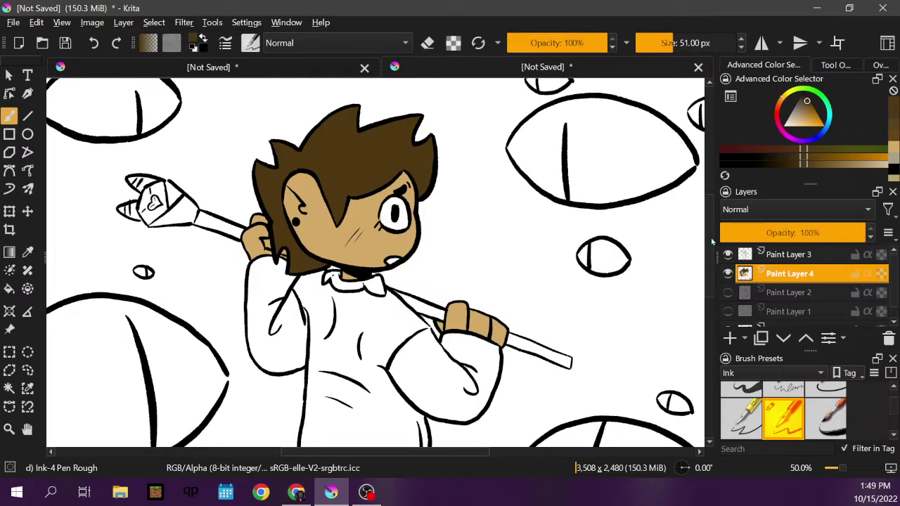
{"action": "scroll", "coordinate": [712, 242], "scroll_direction": "up", "scroll_amount": 1}
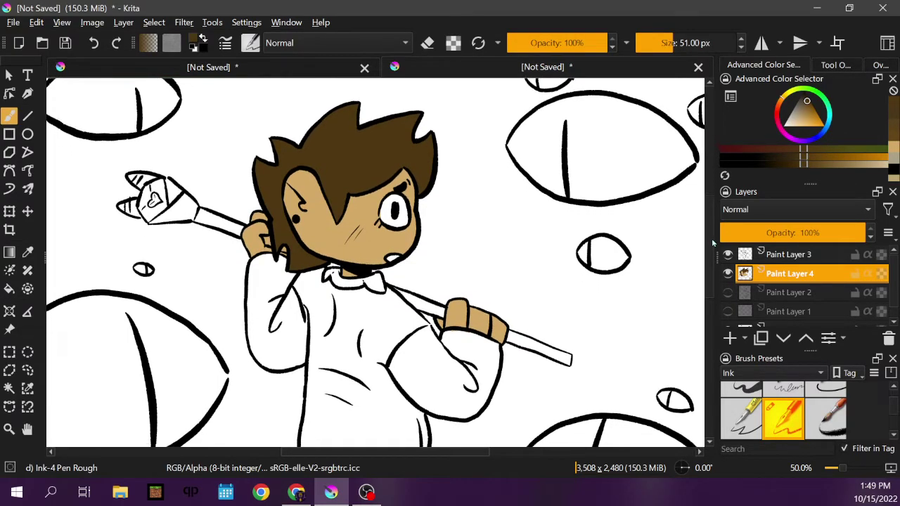
{"action": "scroll", "coordinate": [712, 242], "scroll_direction": "down", "scroll_amount": 10}
{"action": "scroll", "coordinate": [714, 242], "scroll_direction": "up", "scroll_amount": 9}
{"action": "scroll", "coordinate": [714, 242], "scroll_direction": "up", "scroll_amount": 2}
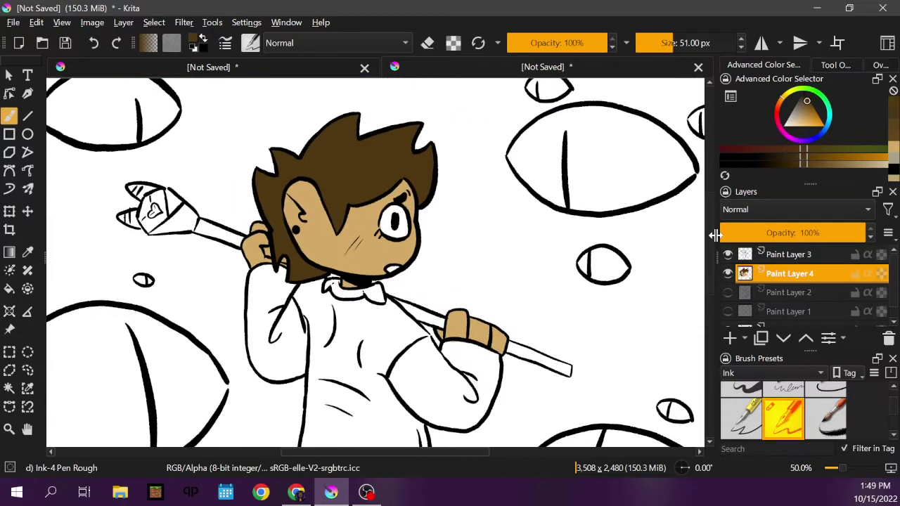
Step: Choose a dark greyish brown and start colouring the shirt across the chest and along the shoulder beside the collar
{"action": "left_click_drag", "start_coordinate": [807, 106], "coordinate": [803, 102]}
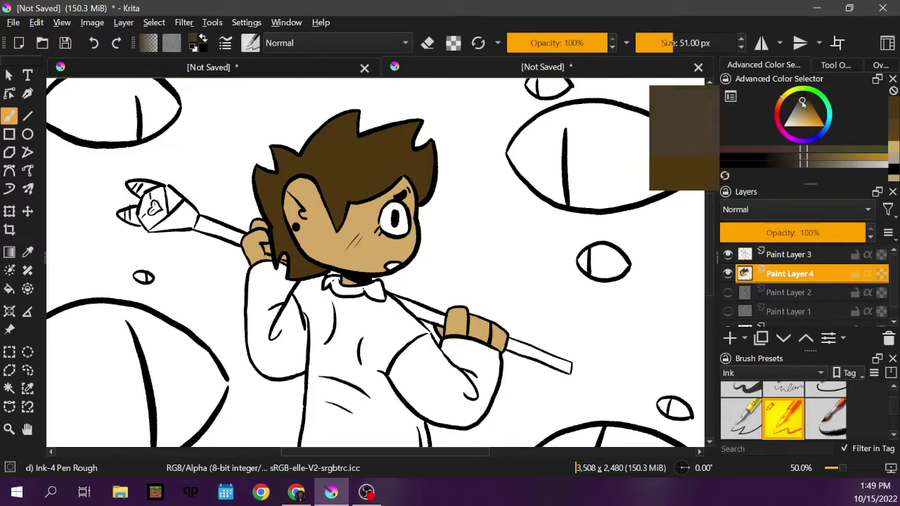
{"action": "mouse_move", "coordinate": [362, 366]}
{"action": "left_mouse_down"}
{"action": "mouse_move", "coordinate": [361, 393]}
{"action": "mouse_move", "coordinate": [372, 397]}
{"action": "mouse_move", "coordinate": [367, 357]}
{"action": "mouse_move", "coordinate": [395, 403]}
{"action": "left_mouse_up"}
{"action": "left_click_drag", "start_coordinate": [803, 106], "coordinate": [802, 101]}
{"action": "mouse_move", "coordinate": [355, 350]}
{"action": "left_mouse_down"}
{"action": "mouse_move", "coordinate": [365, 400]}
{"action": "mouse_move", "coordinate": [380, 415]}
{"action": "mouse_move", "coordinate": [372, 339]}
{"action": "mouse_move", "coordinate": [385, 364]}
{"action": "mouse_move", "coordinate": [422, 328]}
{"action": "mouse_move", "coordinate": [429, 334]}
{"action": "mouse_move", "coordinate": [386, 297]}
{"action": "mouse_move", "coordinate": [385, 307]}
{"action": "mouse_move", "coordinate": [361, 299]}
{"action": "left_mouse_up"}
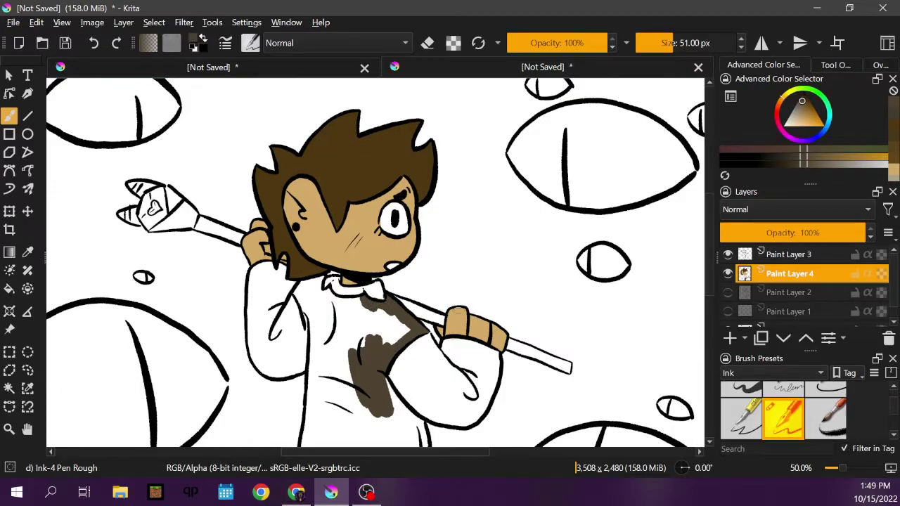
Step: Switch to black, try drawing stitched elbow patches on both sleeves on Paint Layer 4, and undo them
{"action": "left_click", "coordinate": [802, 104]}
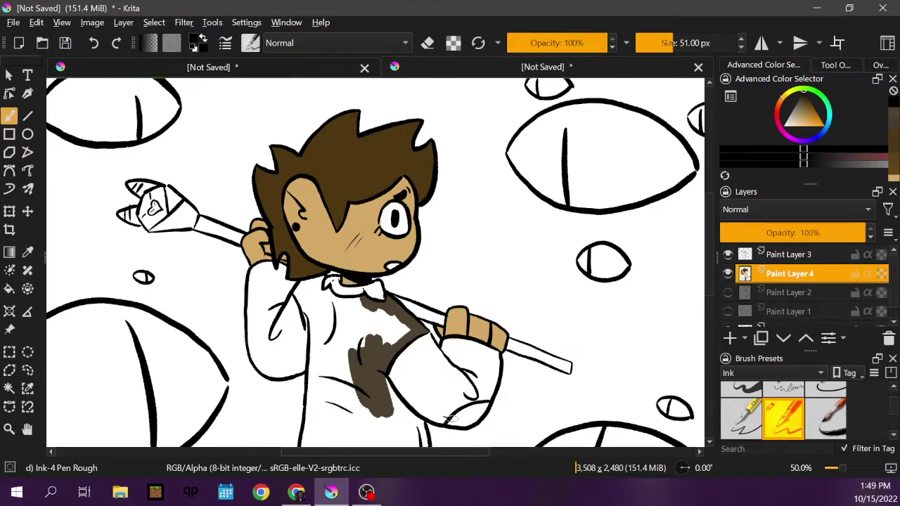
{"action": "mouse_move", "coordinate": [464, 411]}
{"action": "left_mouse_down"}
{"action": "mouse_move", "coordinate": [487, 391]}
{"action": "mouse_move", "coordinate": [492, 408]}
{"action": "left_mouse_up"}
{"action": "left_click_drag", "start_coordinate": [249, 339], "coordinate": [275, 376]}
{"action": "key", "text": "ctrl+z"}
{"action": "mouse_move", "coordinate": [249, 336]}
{"action": "left_mouse_down"}
{"action": "mouse_move", "coordinate": [266, 358]}
{"action": "mouse_move", "coordinate": [284, 376]}
{"action": "left_mouse_up"}
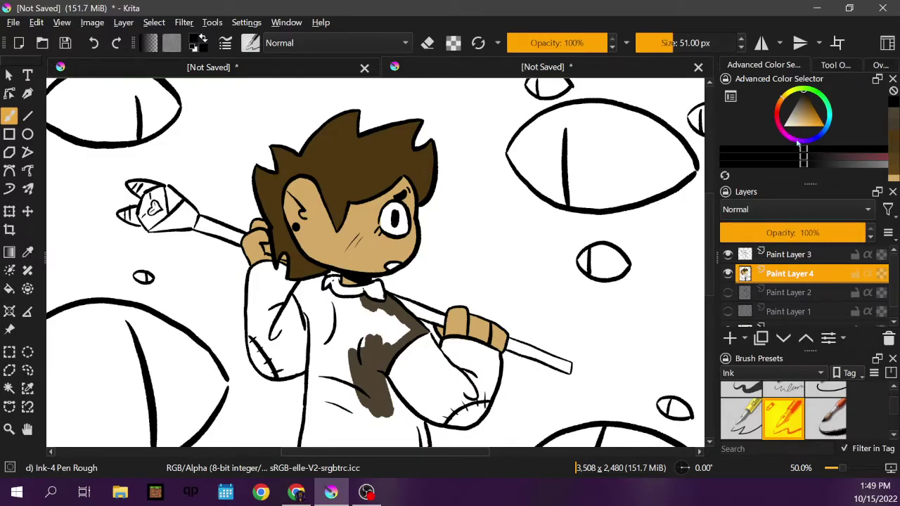
{"action": "left_click", "coordinate": [95, 48]}
{"action": "left_click", "coordinate": [95, 48]}
{"action": "left_click", "coordinate": [94, 48]}
{"action": "left_click", "coordinate": [94, 48]}
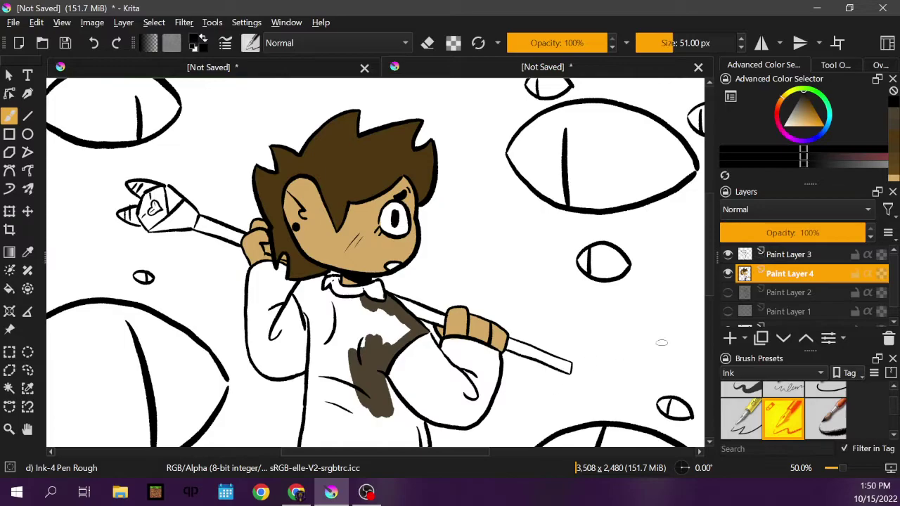
Step: Draw black elbow patches with stitch marks on both sleeves on Paint Layer 3, the line art layer
{"action": "key", "text": "Page_Up"}
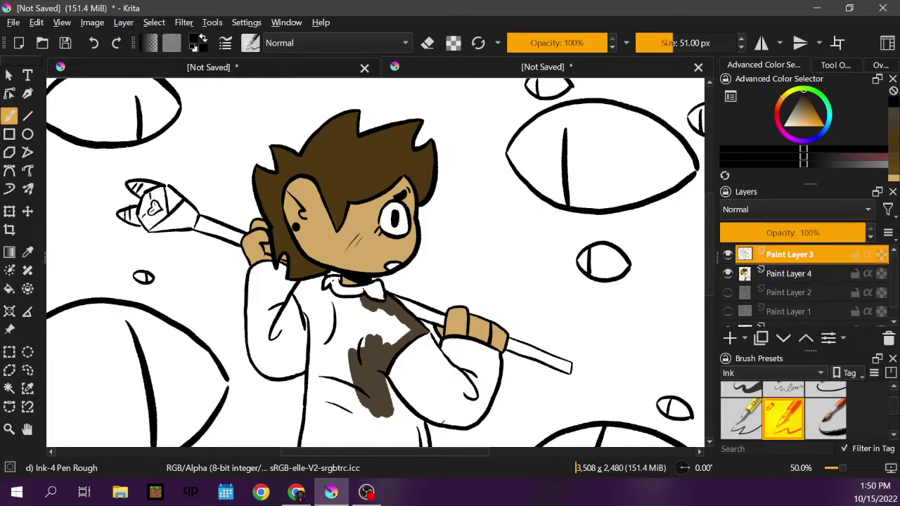
{"action": "left_click_drag", "start_coordinate": [462, 410], "coordinate": [493, 405]}
{"action": "mouse_move", "coordinate": [252, 350]}
{"action": "left_mouse_down"}
{"action": "mouse_move", "coordinate": [268, 363]}
{"action": "mouse_move", "coordinate": [252, 343]}
{"action": "mouse_move", "coordinate": [281, 358]}
{"action": "left_mouse_up"}
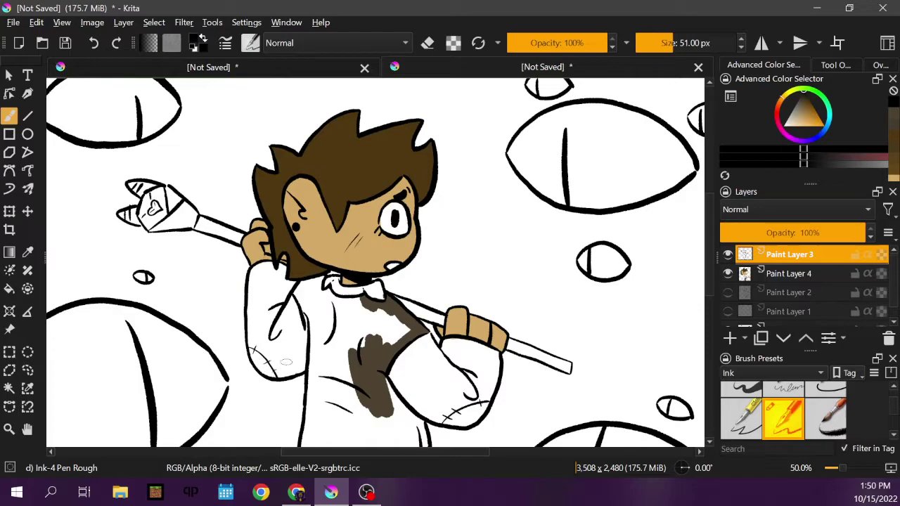
Step: Return to Paint Layer 4, resample the shirt's grey-brown and brush it down the side of the torso beside the staff-holding arm to the hem
{"action": "left_click", "coordinate": [784, 275]}
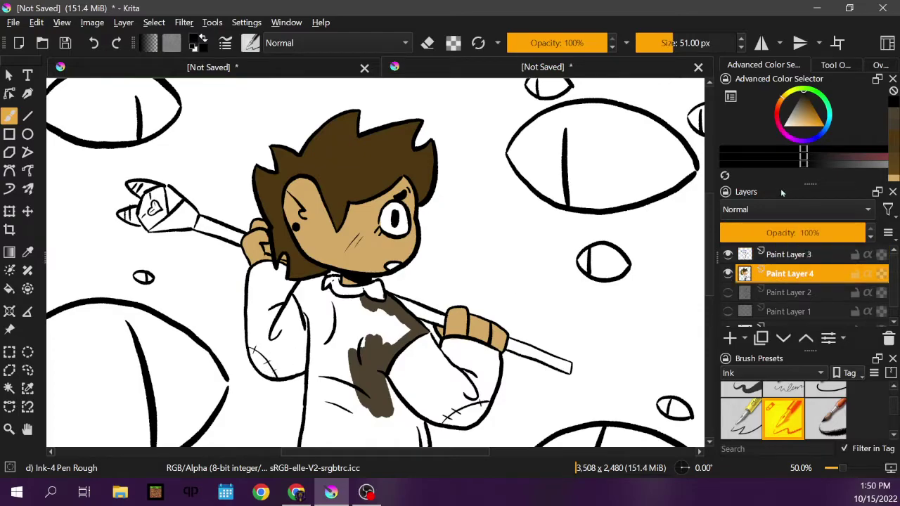
{"action": "left_click", "coordinate": [29, 253]}
{"action": "left_click", "coordinate": [373, 360]}
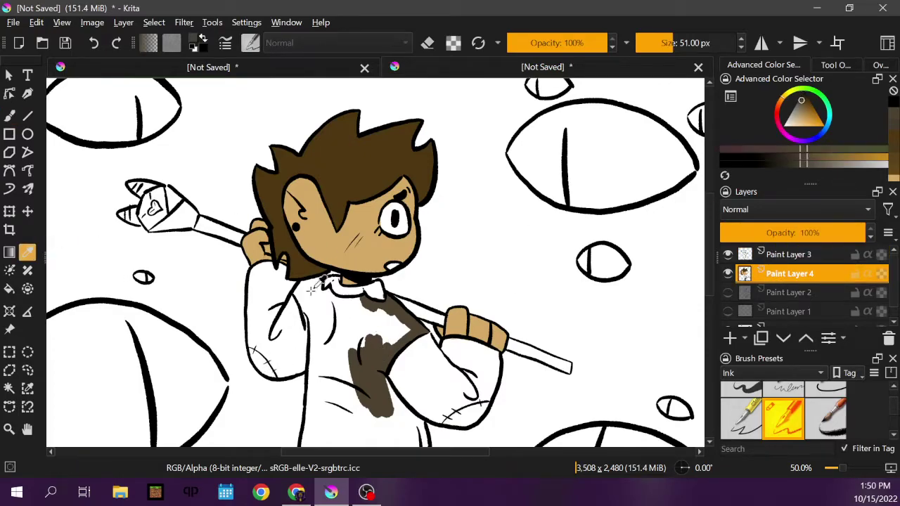
{"action": "left_click", "coordinate": [10, 116]}
{"action": "mouse_move", "coordinate": [365, 353]}
{"action": "left_mouse_down"}
{"action": "mouse_move", "coordinate": [384, 341]}
{"action": "mouse_move", "coordinate": [376, 345]}
{"action": "mouse_move", "coordinate": [366, 304]}
{"action": "mouse_move", "coordinate": [359, 372]}
{"action": "mouse_move", "coordinate": [371, 409]}
{"action": "mouse_move", "coordinate": [382, 375]}
{"action": "mouse_move", "coordinate": [422, 429]}
{"action": "left_mouse_up"}
{"action": "scroll", "coordinate": [422, 341], "scroll_direction": "down", "scroll_amount": 3}
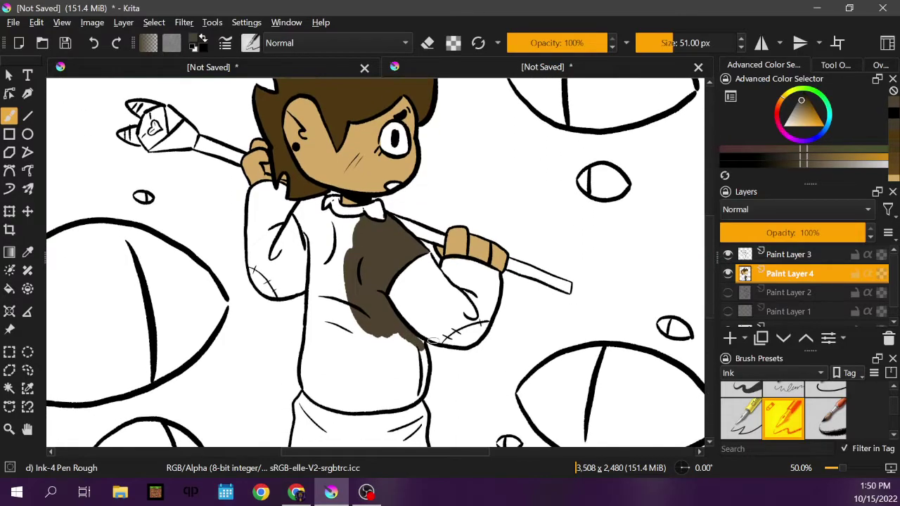
{"action": "mouse_move", "coordinate": [423, 350]}
{"action": "left_mouse_down"}
{"action": "mouse_move", "coordinate": [420, 394]}
{"action": "mouse_move", "coordinate": [397, 406]}
{"action": "mouse_move", "coordinate": [412, 393]}
{"action": "mouse_move", "coordinate": [414, 348]}
{"action": "mouse_move", "coordinate": [416, 356]}
{"action": "mouse_move", "coordinate": [393, 328]}
{"action": "mouse_move", "coordinate": [405, 373]}
{"action": "mouse_move", "coordinate": [398, 381]}
{"action": "mouse_move", "coordinate": [381, 338]}
{"action": "left_mouse_up"}
{"action": "mouse_move", "coordinate": [377, 363]}
{"action": "left_mouse_down"}
{"action": "mouse_move", "coordinate": [383, 386]}
{"action": "mouse_move", "coordinate": [397, 399]}
{"action": "mouse_move", "coordinate": [407, 394]}
{"action": "left_mouse_up"}
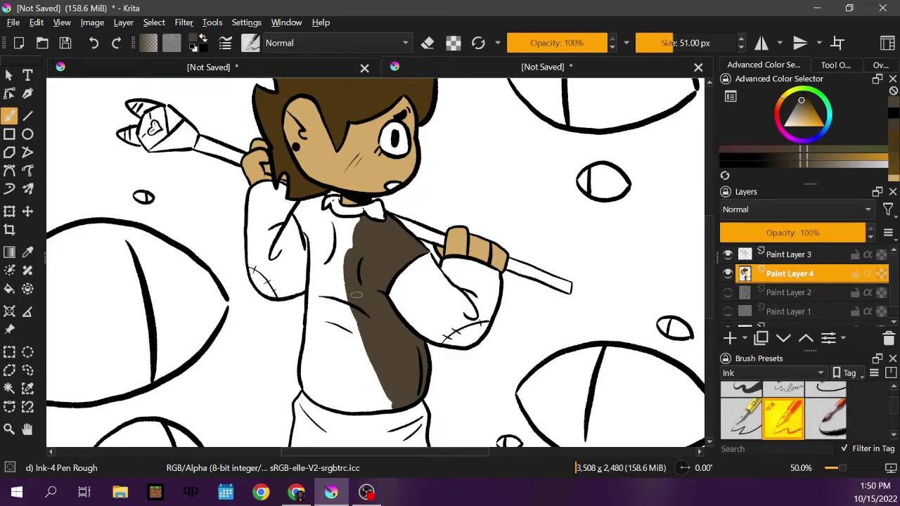
Step: Paint the rest of the torso grey-brown, from the collar and far shoulder down to the waist
{"action": "mouse_move", "coordinate": [357, 218]}
{"action": "left_mouse_down"}
{"action": "mouse_move", "coordinate": [339, 242]}
{"action": "mouse_move", "coordinate": [346, 313]}
{"action": "mouse_move", "coordinate": [364, 387]}
{"action": "mouse_move", "coordinate": [380, 410]}
{"action": "mouse_move", "coordinate": [393, 405]}
{"action": "mouse_move", "coordinate": [366, 359]}
{"action": "mouse_move", "coordinate": [367, 368]}
{"action": "left_mouse_up"}
{"action": "mouse_move", "coordinate": [344, 263]}
{"action": "left_mouse_down"}
{"action": "mouse_move", "coordinate": [346, 225]}
{"action": "mouse_move", "coordinate": [349, 246]}
{"action": "mouse_move", "coordinate": [335, 233]}
{"action": "mouse_move", "coordinate": [333, 281]}
{"action": "mouse_move", "coordinate": [342, 407]}
{"action": "mouse_move", "coordinate": [345, 415]}
{"action": "mouse_move", "coordinate": [344, 348]}
{"action": "mouse_move", "coordinate": [352, 415]}
{"action": "mouse_move", "coordinate": [380, 414]}
{"action": "mouse_move", "coordinate": [361, 409]}
{"action": "mouse_move", "coordinate": [348, 365]}
{"action": "left_mouse_up"}
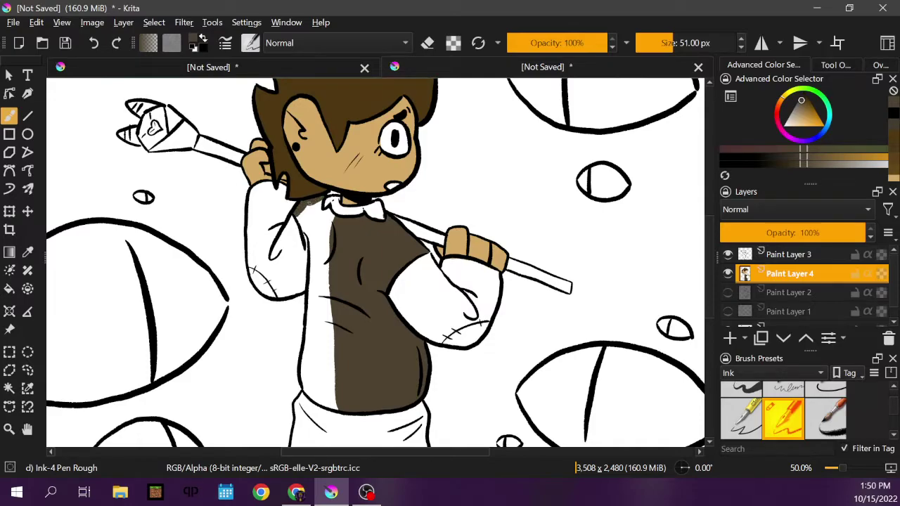
{"action": "mouse_move", "coordinate": [298, 217]}
{"action": "left_mouse_down"}
{"action": "mouse_move", "coordinate": [315, 261]}
{"action": "mouse_move", "coordinate": [303, 226]}
{"action": "mouse_move", "coordinate": [310, 212]}
{"action": "mouse_move", "coordinate": [323, 242]}
{"action": "mouse_move", "coordinate": [310, 209]}
{"action": "mouse_move", "coordinate": [328, 208]}
{"action": "mouse_move", "coordinate": [331, 244]}
{"action": "mouse_move", "coordinate": [324, 273]}
{"action": "mouse_move", "coordinate": [312, 281]}
{"action": "mouse_move", "coordinate": [304, 378]}
{"action": "mouse_move", "coordinate": [310, 394]}
{"action": "mouse_move", "coordinate": [332, 405]}
{"action": "mouse_move", "coordinate": [305, 371]}
{"action": "mouse_move", "coordinate": [333, 302]}
{"action": "left_mouse_up"}
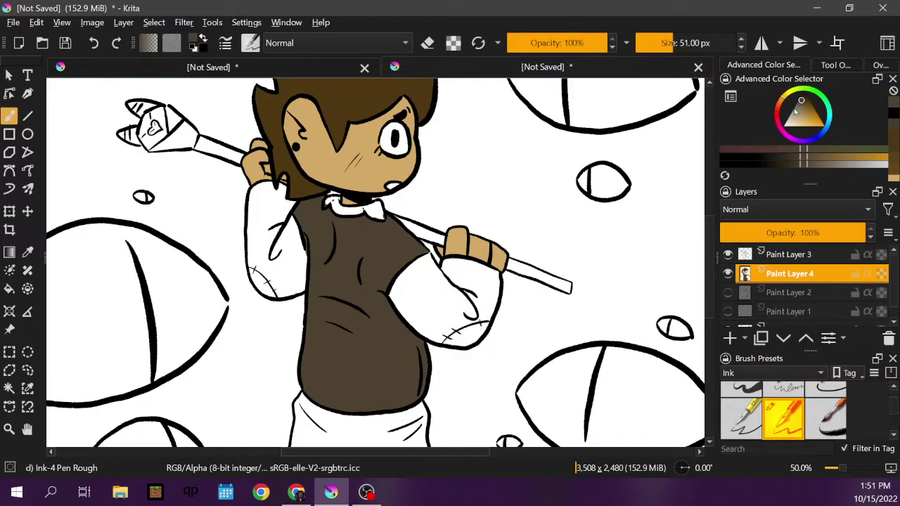
Step: Choose a warm off-white and paint both sleeves, from the shoulders to the wrists and elbows
{"action": "left_click_drag", "start_coordinate": [796, 120], "coordinate": [786, 127]}
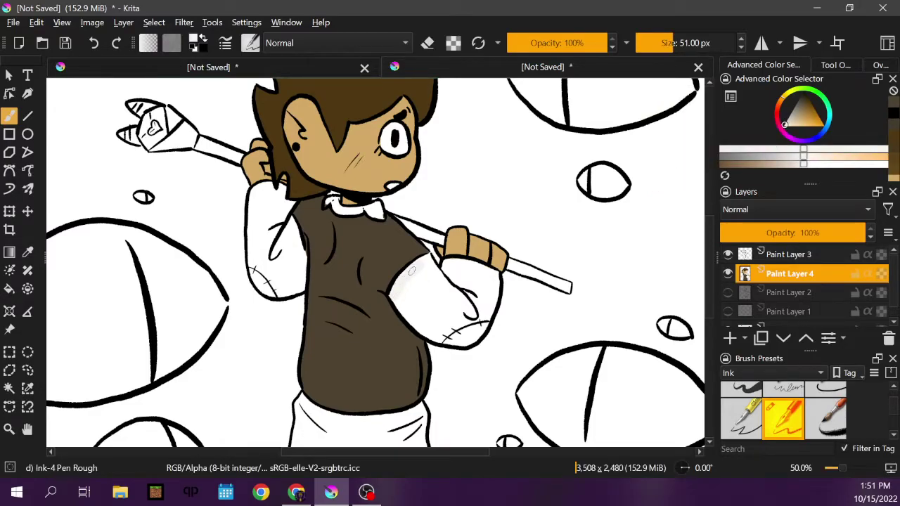
{"action": "mouse_move", "coordinate": [407, 291]}
{"action": "left_mouse_down"}
{"action": "mouse_move", "coordinate": [399, 307]}
{"action": "mouse_move", "coordinate": [419, 329]}
{"action": "mouse_move", "coordinate": [414, 282]}
{"action": "mouse_move", "coordinate": [431, 303]}
{"action": "mouse_move", "coordinate": [434, 267]}
{"action": "mouse_move", "coordinate": [444, 284]}
{"action": "mouse_move", "coordinate": [458, 273]}
{"action": "mouse_move", "coordinate": [446, 277]}
{"action": "left_mouse_up"}
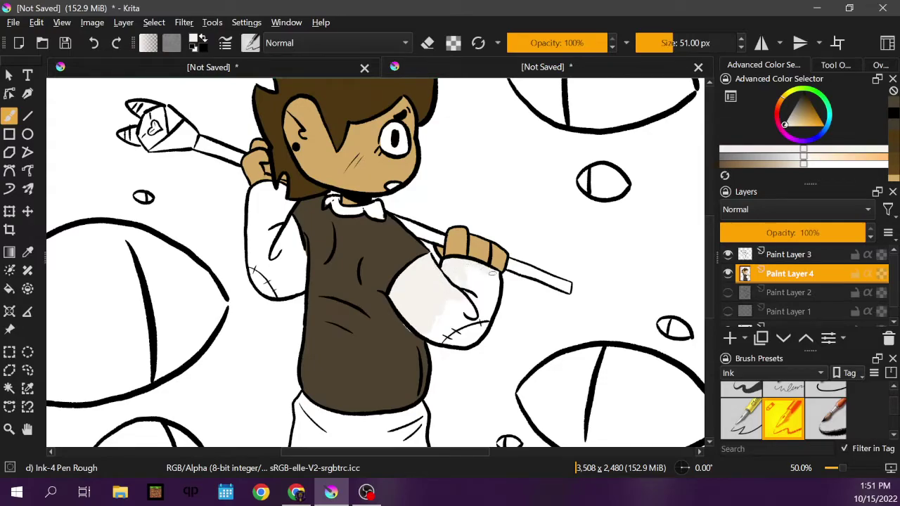
{"action": "left_click_drag", "start_coordinate": [482, 320], "coordinate": [440, 336]}
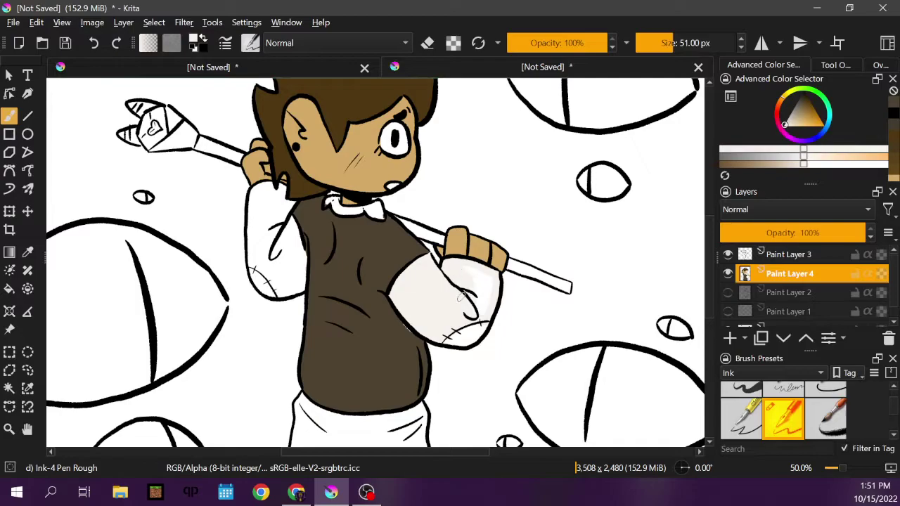
{"action": "mouse_move", "coordinate": [472, 301]}
{"action": "left_mouse_down"}
{"action": "mouse_move", "coordinate": [473, 266]}
{"action": "mouse_move", "coordinate": [487, 291]}
{"action": "left_mouse_up"}
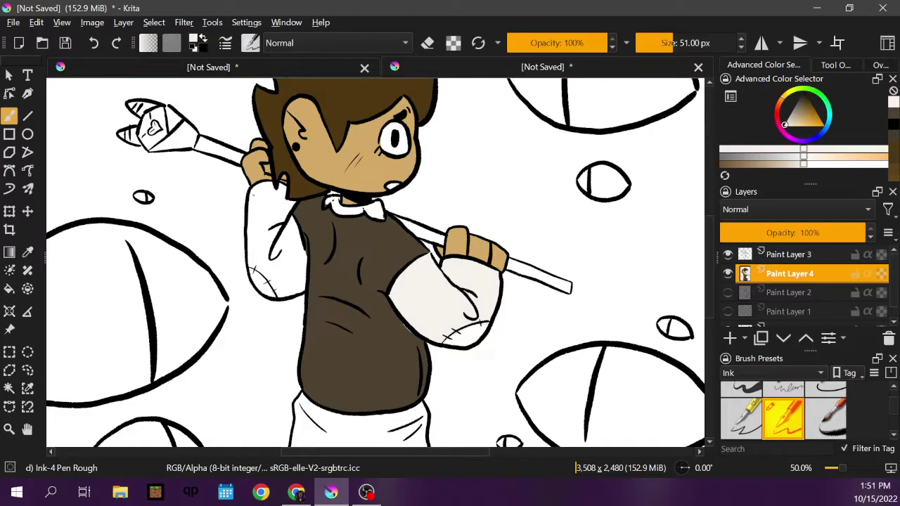
{"action": "mouse_move", "coordinate": [253, 202]}
{"action": "left_mouse_down"}
{"action": "mouse_move", "coordinate": [255, 267]}
{"action": "mouse_move", "coordinate": [280, 293]}
{"action": "mouse_move", "coordinate": [294, 290]}
{"action": "mouse_move", "coordinate": [303, 260]}
{"action": "mouse_move", "coordinate": [290, 220]}
{"action": "mouse_move", "coordinate": [297, 238]}
{"action": "mouse_move", "coordinate": [295, 248]}
{"action": "mouse_move", "coordinate": [289, 223]}
{"action": "mouse_move", "coordinate": [273, 259]}
{"action": "mouse_move", "coordinate": [279, 273]}
{"action": "mouse_move", "coordinate": [289, 246]}
{"action": "mouse_move", "coordinate": [295, 253]}
{"action": "mouse_move", "coordinate": [284, 286]}
{"action": "mouse_move", "coordinate": [257, 247]}
{"action": "mouse_move", "coordinate": [258, 195]}
{"action": "left_mouse_up"}
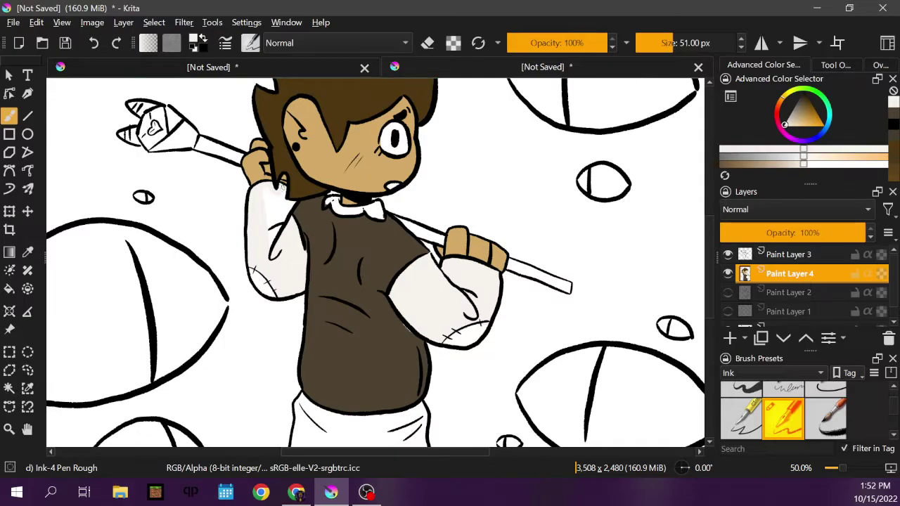
{"action": "mouse_move", "coordinate": [297, 199]}
{"action": "left_mouse_down"}
{"action": "mouse_move", "coordinate": [274, 241]}
{"action": "mouse_move", "coordinate": [278, 208]}
{"action": "mouse_move", "coordinate": [277, 218]}
{"action": "mouse_move", "coordinate": [265, 201]}
{"action": "left_mouse_up"}
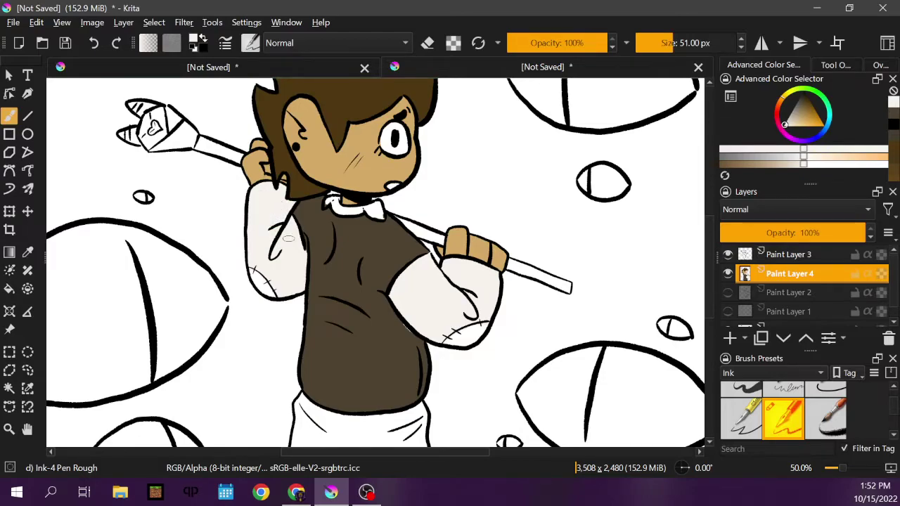
Step: Choose a light grey and paint the stitched elbow patches on both sleeves
{"action": "left_click", "coordinate": [27, 252]}
{"action": "left_click", "coordinate": [374, 382]}
{"action": "left_click", "coordinate": [10, 116]}
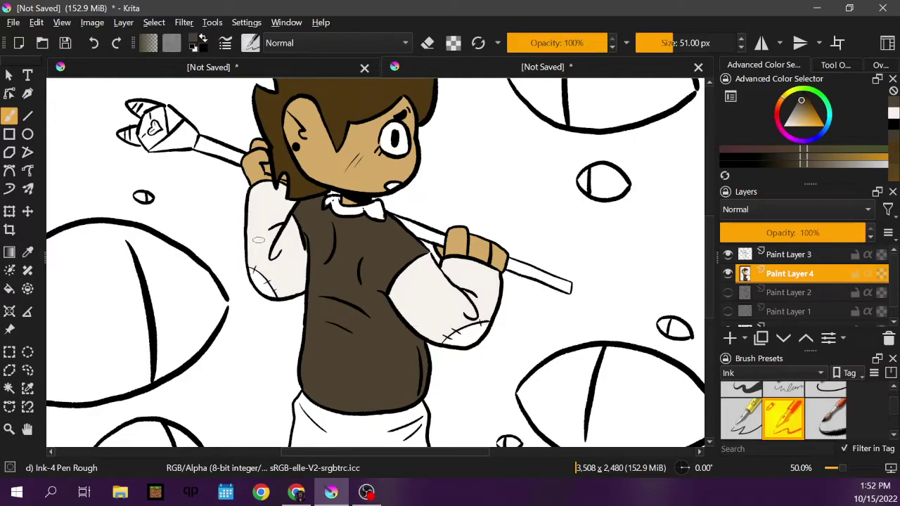
{"action": "left_click_drag", "start_coordinate": [787, 122], "coordinate": [790, 119]}
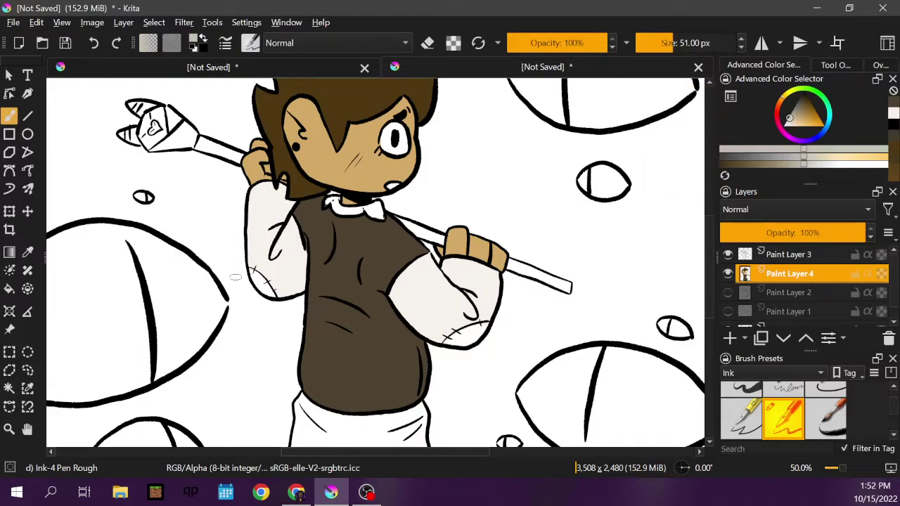
{"action": "mouse_move", "coordinate": [454, 338]}
{"action": "left_mouse_down"}
{"action": "mouse_move", "coordinate": [484, 327]}
{"action": "mouse_move", "coordinate": [454, 345]}
{"action": "mouse_move", "coordinate": [468, 337]}
{"action": "left_mouse_up"}
{"action": "mouse_move", "coordinate": [253, 270]}
{"action": "left_mouse_down"}
{"action": "mouse_move", "coordinate": [274, 295]}
{"action": "mouse_move", "coordinate": [258, 277]}
{"action": "mouse_move", "coordinate": [264, 296]}
{"action": "left_mouse_up"}
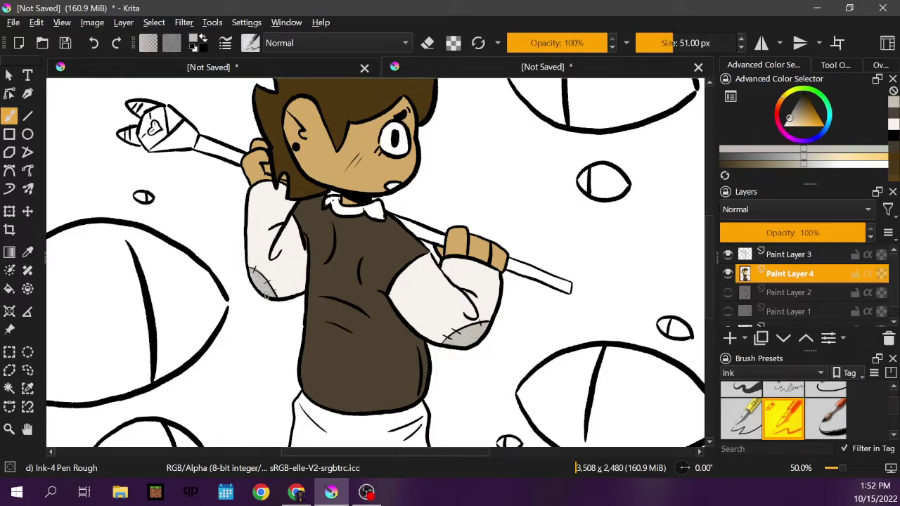
Step: Touch up the edge of the far sleeve's elbow patch with the off-white and light grey sampled from the drawing
{"action": "key", "text": "p"}
{"action": "left_click", "coordinate": [260, 219]}
{"action": "left_click", "coordinate": [10, 116]}
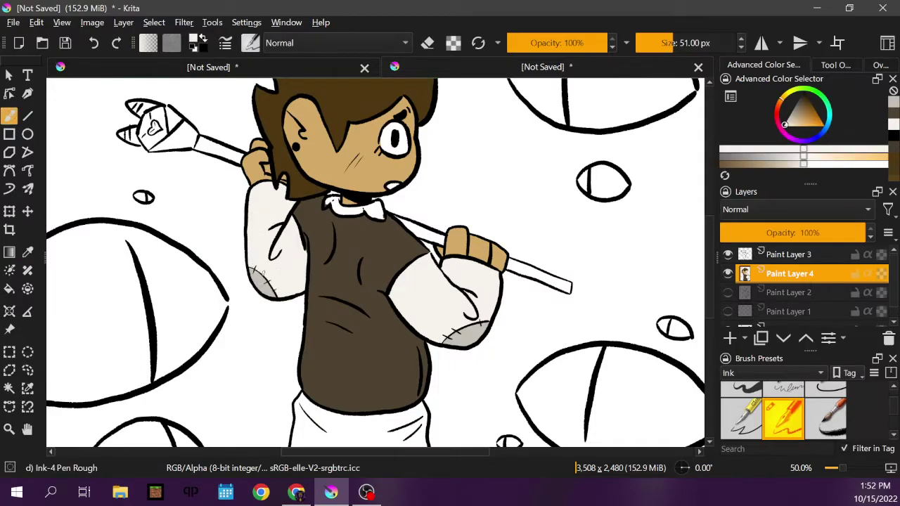
{"action": "key", "text": "p"}
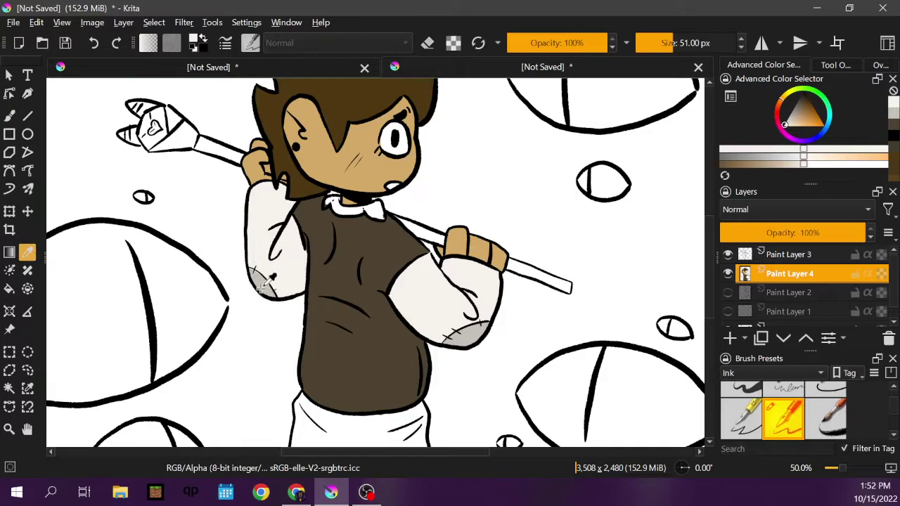
{"action": "left_click", "coordinate": [266, 283]}
{"action": "left_click", "coordinate": [10, 117]}
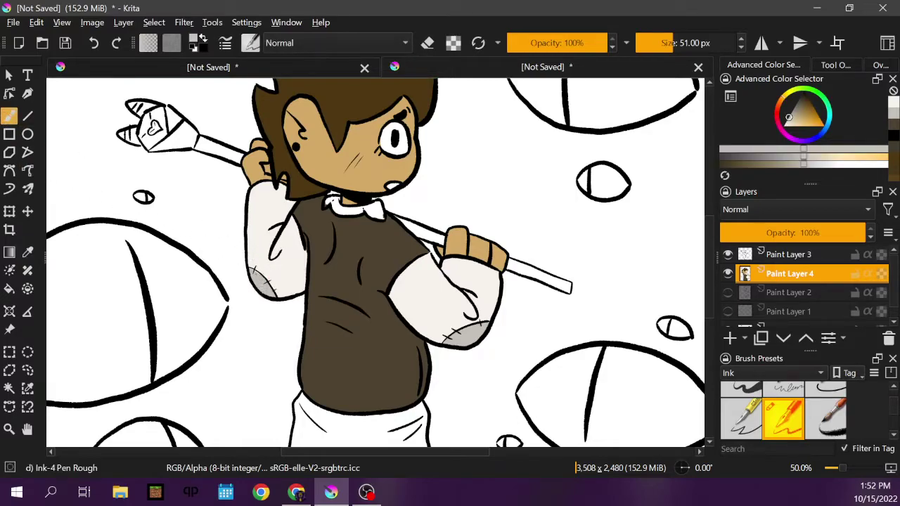
{"action": "left_click_drag", "start_coordinate": [259, 270], "coordinate": [269, 257]}
{"action": "left_click", "coordinate": [193, 84], "text": "ctrl"}
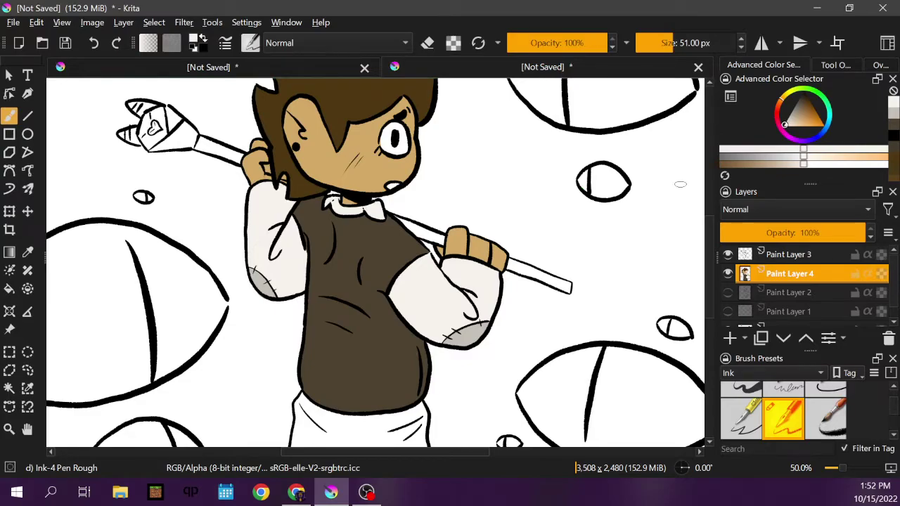
Step: Choose a muted greyish green, refining its shade with test strokes while starting the trouser leg below the staff-holding arm
{"action": "scroll", "coordinate": [708, 230], "scroll_direction": "up", "scroll_amount": 2}
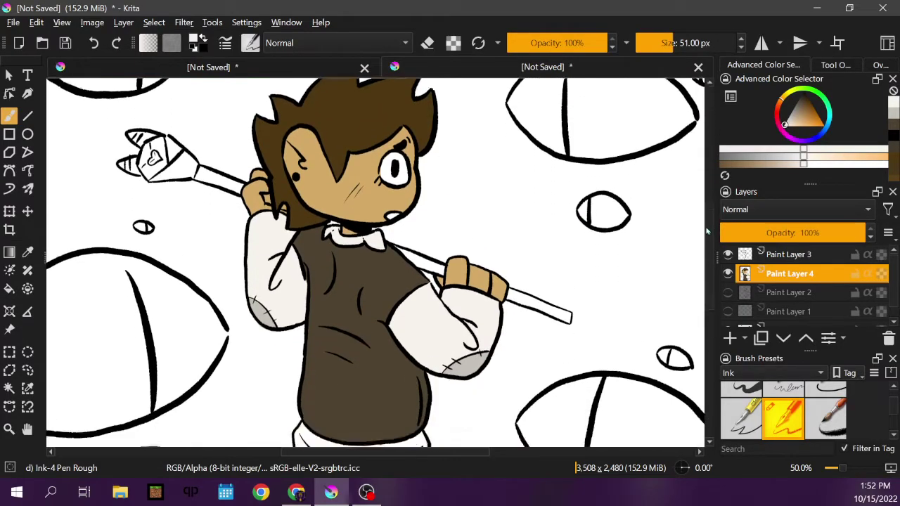
{"action": "scroll", "coordinate": [708, 230], "scroll_direction": "down", "scroll_amount": 9}
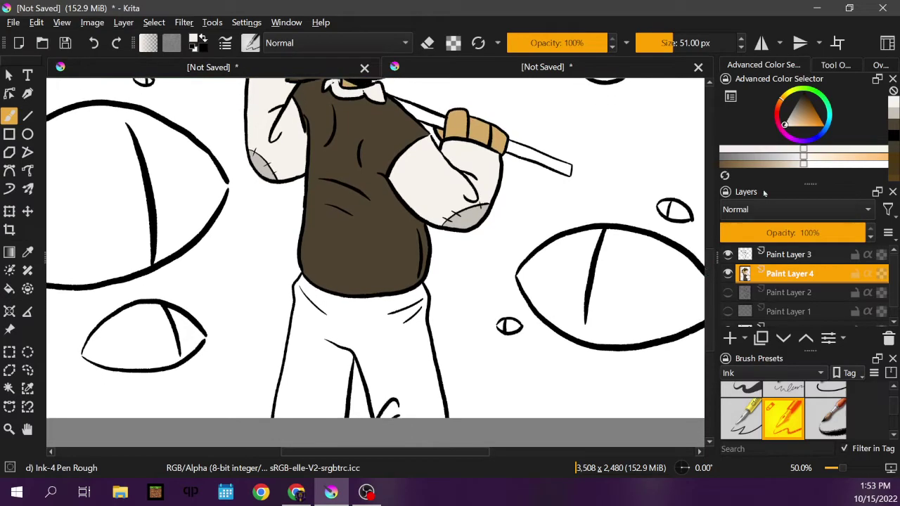
{"action": "mouse_move", "coordinate": [807, 95]}
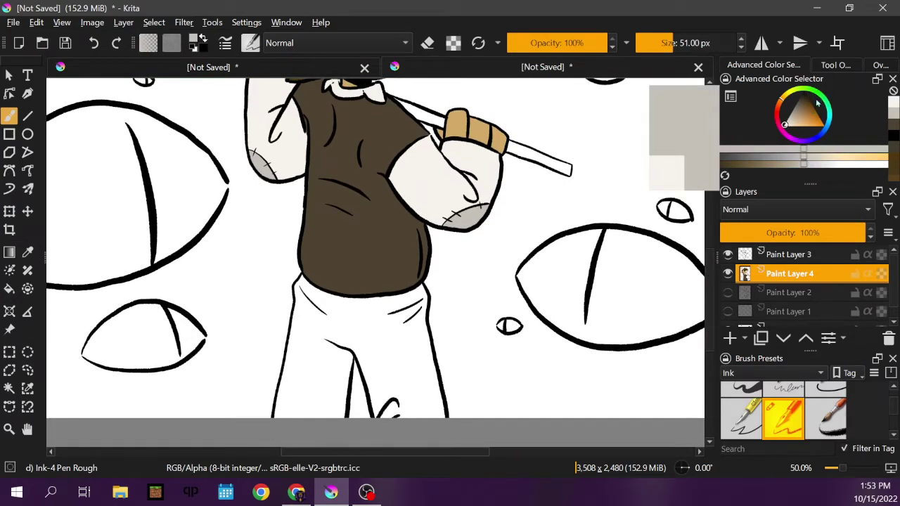
{"action": "left_click", "coordinate": [799, 115]}
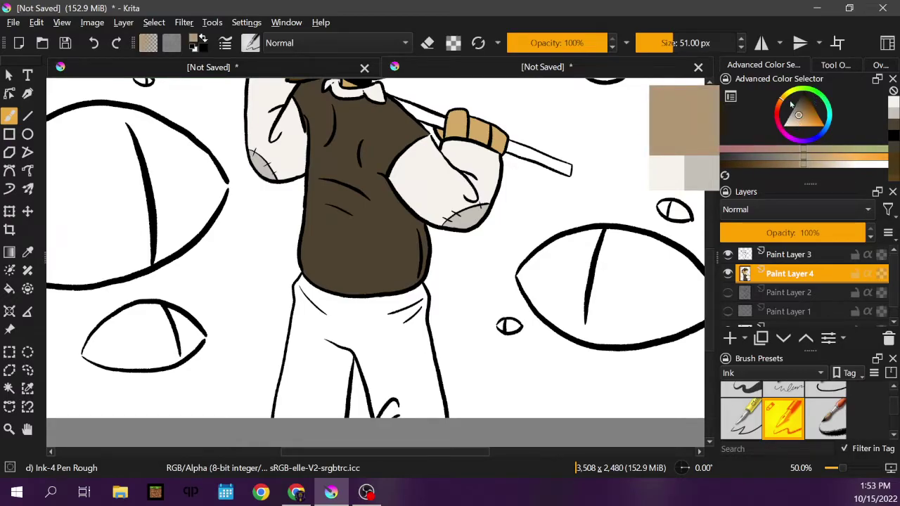
{"action": "mouse_move", "coordinate": [792, 94]}
{"action": "left_mouse_down"}
{"action": "mouse_move", "coordinate": [815, 91]}
{"action": "mouse_move", "coordinate": [797, 111]}
{"action": "left_mouse_up"}
{"action": "left_click_drag", "start_coordinate": [393, 338], "coordinate": [435, 406]}
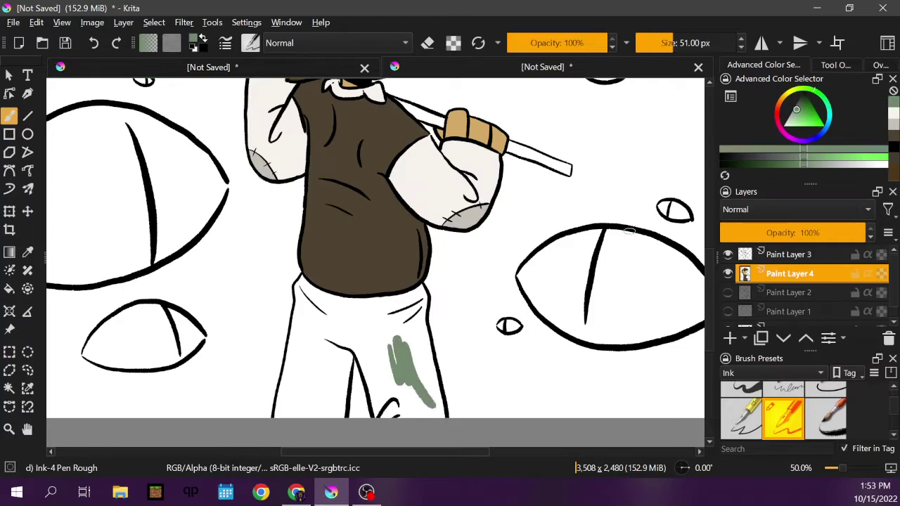
{"action": "left_click_drag", "start_coordinate": [798, 110], "coordinate": [797, 109]}
{"action": "mouse_move", "coordinate": [406, 345]}
{"action": "left_mouse_down"}
{"action": "mouse_move", "coordinate": [429, 394]}
{"action": "mouse_move", "coordinate": [401, 331]}
{"action": "mouse_move", "coordinate": [412, 412]}
{"action": "mouse_move", "coordinate": [422, 415]}
{"action": "left_mouse_up"}
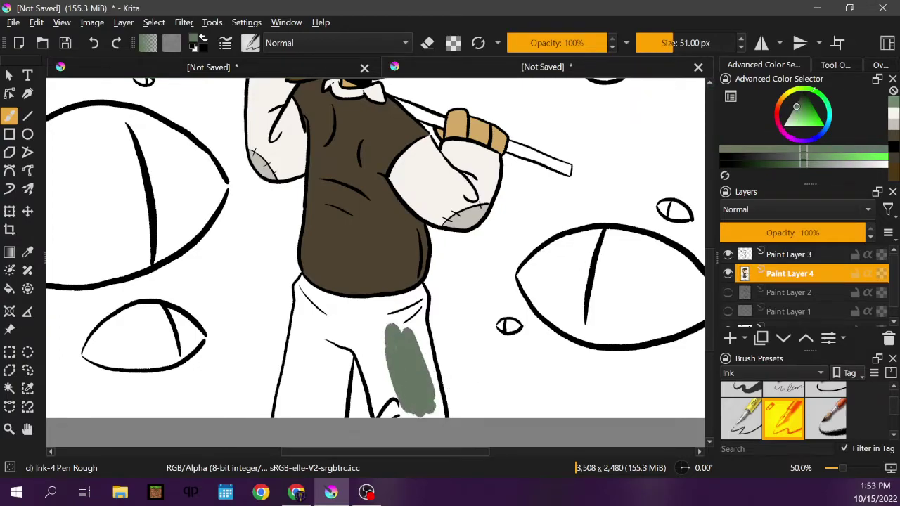
{"action": "left_click_drag", "start_coordinate": [798, 107], "coordinate": [797, 110]}
{"action": "left_click_drag", "start_coordinate": [384, 339], "coordinate": [408, 414]}
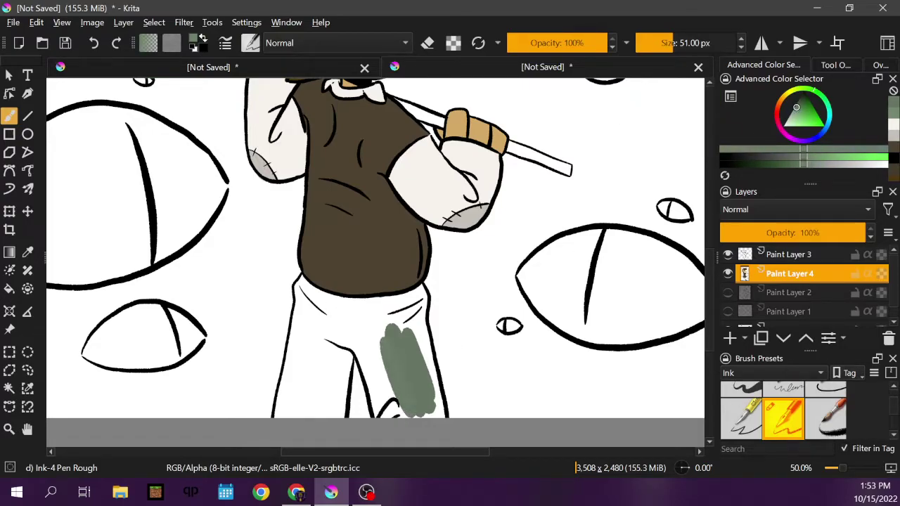
Step: Paint the rest of the trousers greyish green, covering both legs and the hips up to the shirt hem
{"action": "mouse_move", "coordinate": [422, 337]}
{"action": "left_mouse_down"}
{"action": "mouse_move", "coordinate": [441, 414]}
{"action": "mouse_move", "coordinate": [413, 416]}
{"action": "mouse_move", "coordinate": [385, 394]}
{"action": "mouse_move", "coordinate": [374, 406]}
{"action": "mouse_move", "coordinate": [380, 413]}
{"action": "mouse_move", "coordinate": [352, 344]}
{"action": "mouse_move", "coordinate": [380, 373]}
{"action": "mouse_move", "coordinate": [377, 336]}
{"action": "mouse_move", "coordinate": [420, 329]}
{"action": "mouse_move", "coordinate": [430, 352]}
{"action": "mouse_move", "coordinate": [427, 322]}
{"action": "mouse_move", "coordinate": [413, 327]}
{"action": "left_mouse_up"}
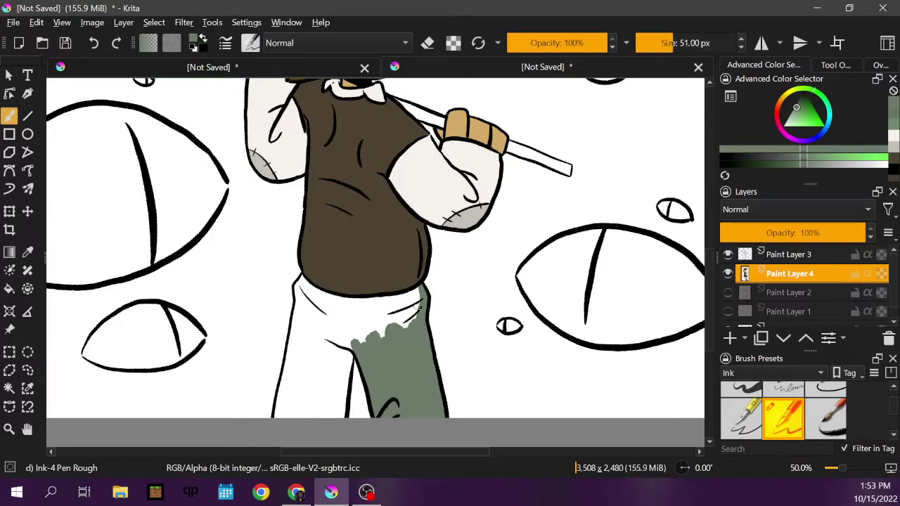
{"action": "mouse_move", "coordinate": [339, 329]}
{"action": "left_mouse_down"}
{"action": "mouse_move", "coordinate": [336, 413]}
{"action": "mouse_move", "coordinate": [348, 351]}
{"action": "mouse_move", "coordinate": [328, 374]}
{"action": "mouse_move", "coordinate": [318, 340]}
{"action": "mouse_move", "coordinate": [299, 397]}
{"action": "mouse_move", "coordinate": [296, 356]}
{"action": "mouse_move", "coordinate": [274, 414]}
{"action": "left_mouse_up"}
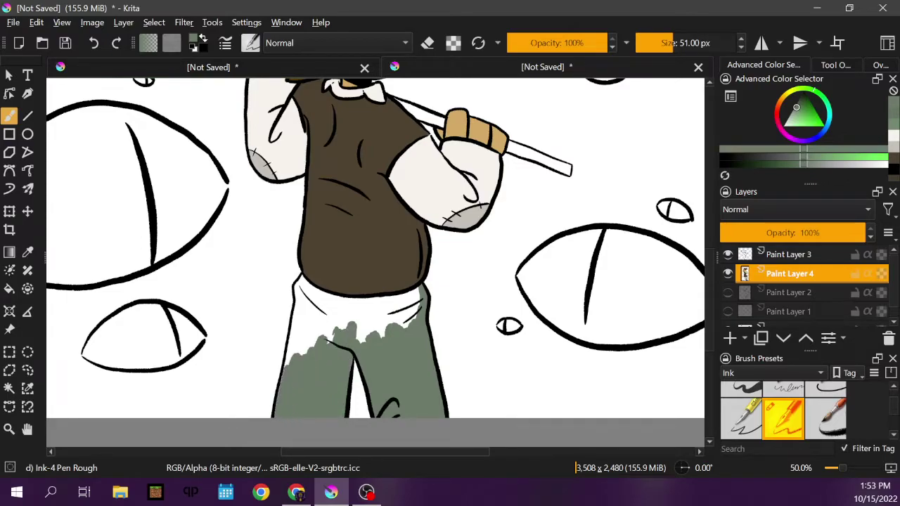
{"action": "mouse_move", "coordinate": [297, 346]}
{"action": "left_mouse_down"}
{"action": "mouse_move", "coordinate": [285, 367]}
{"action": "mouse_move", "coordinate": [295, 317]}
{"action": "mouse_move", "coordinate": [305, 351]}
{"action": "left_mouse_up"}
{"action": "mouse_move", "coordinate": [328, 343]}
{"action": "left_mouse_down"}
{"action": "mouse_move", "coordinate": [365, 320]}
{"action": "mouse_move", "coordinate": [360, 337]}
{"action": "mouse_move", "coordinate": [374, 315]}
{"action": "mouse_move", "coordinate": [361, 313]}
{"action": "mouse_move", "coordinate": [411, 306]}
{"action": "mouse_move", "coordinate": [421, 293]}
{"action": "mouse_move", "coordinate": [369, 304]}
{"action": "mouse_move", "coordinate": [308, 290]}
{"action": "mouse_move", "coordinate": [301, 277]}
{"action": "mouse_move", "coordinate": [294, 315]}
{"action": "mouse_move", "coordinate": [372, 309]}
{"action": "left_mouse_up"}
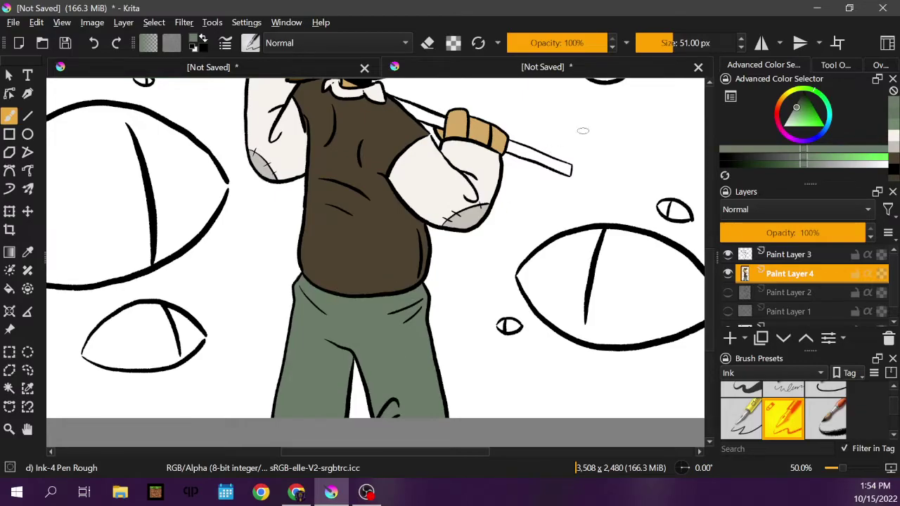
Step: Try off-white inside the character's open mouth, and paint over it with near-black
{"action": "scroll", "coordinate": [710, 275], "scroll_direction": "up", "scroll_amount": 3}
{"action": "scroll", "coordinate": [709, 278], "scroll_direction": "down", "scroll_amount": 4}
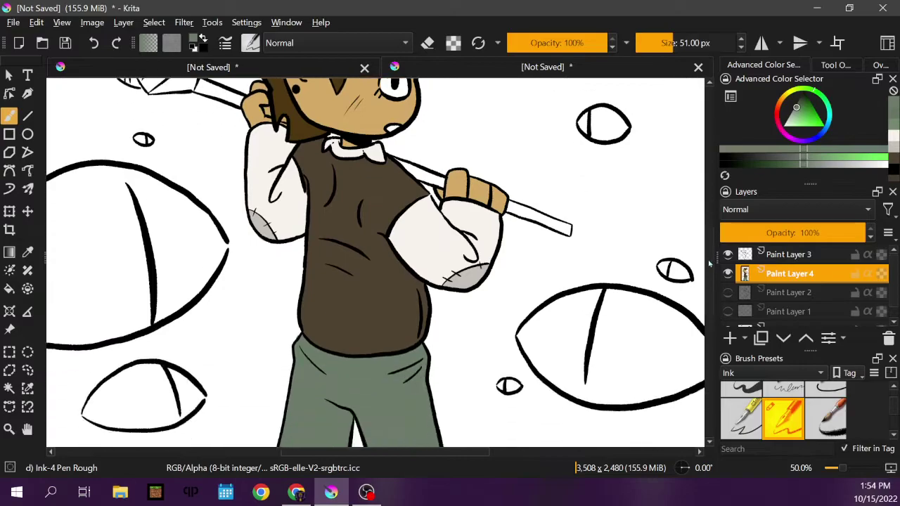
{"action": "scroll", "coordinate": [709, 280], "scroll_direction": "up", "scroll_amount": 4}
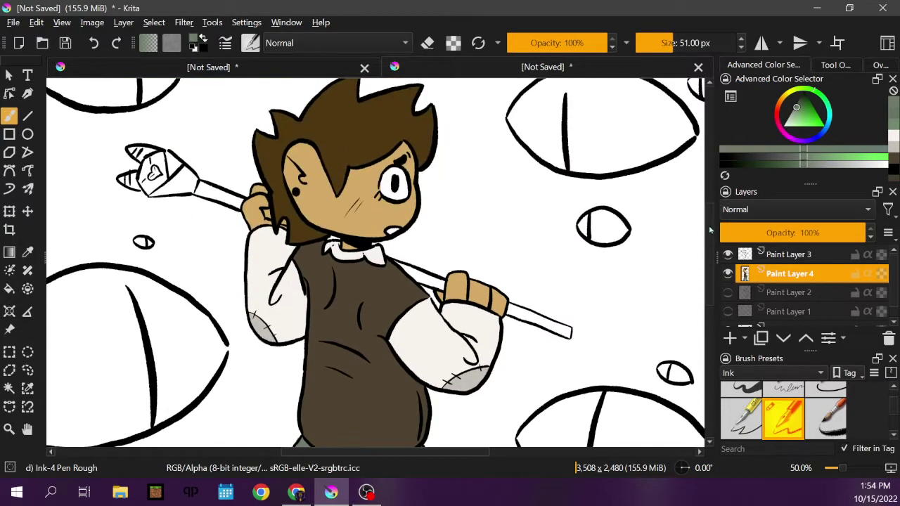
{"action": "scroll", "coordinate": [709, 229], "scroll_direction": "up", "scroll_amount": 2}
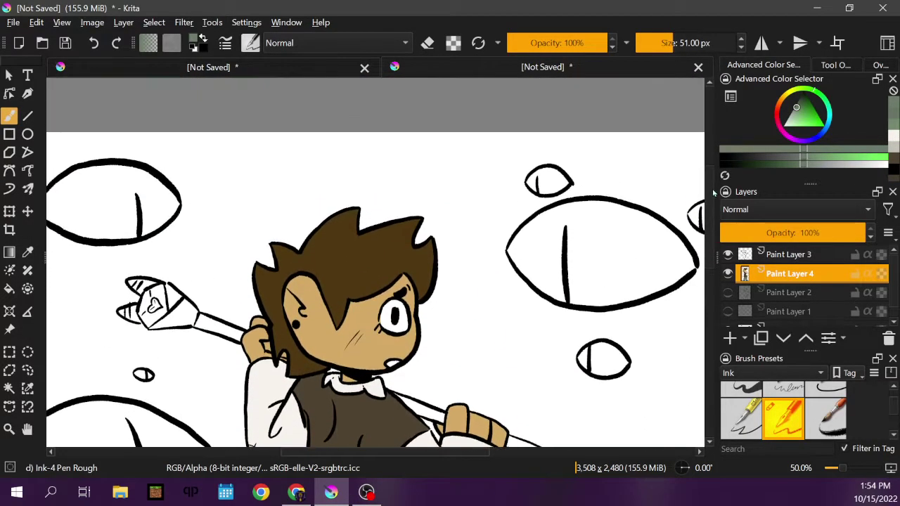
{"action": "left_click_drag", "start_coordinate": [798, 118], "coordinate": [780, 129]}
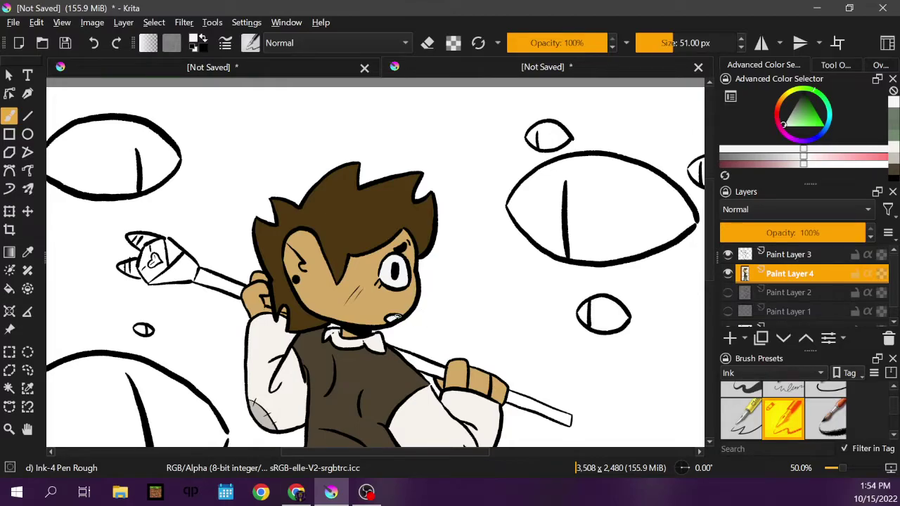
{"action": "left_click_drag", "start_coordinate": [391, 318], "coordinate": [400, 319]}
{"action": "left_click_drag", "start_coordinate": [793, 124], "coordinate": [800, 95]}
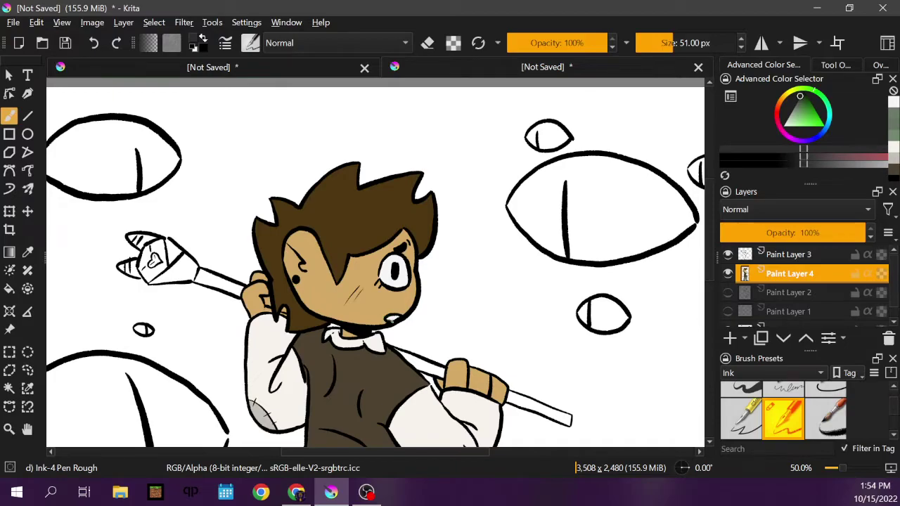
{"action": "left_click", "coordinate": [390, 320]}
{"action": "left_click_drag", "start_coordinate": [396, 320], "coordinate": [392, 319]}
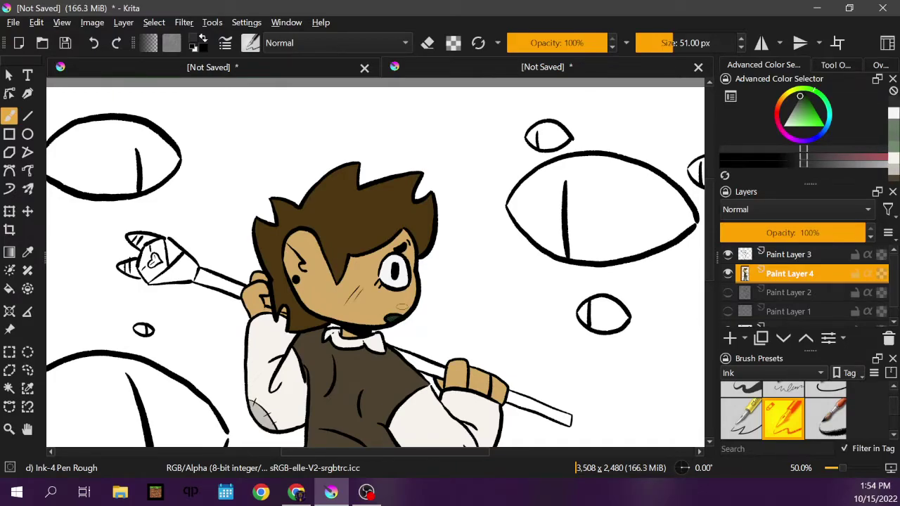
Step: Choose a dark red and paint the inside of the character's open mouth with it
{"action": "left_click", "coordinate": [778, 116]}
{"action": "left_click_drag", "start_coordinate": [800, 114], "coordinate": [808, 103]}
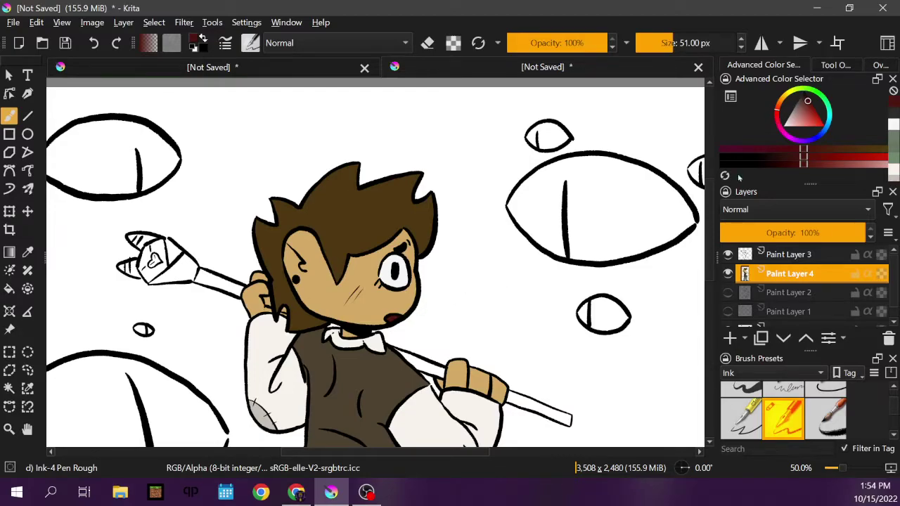
Step: Paint the staff shaft between its head and the far hand dark grey, refining the shade and erasing the paint outside the outline
{"action": "left_click_drag", "start_coordinate": [712, 216], "coordinate": [712, 235]}
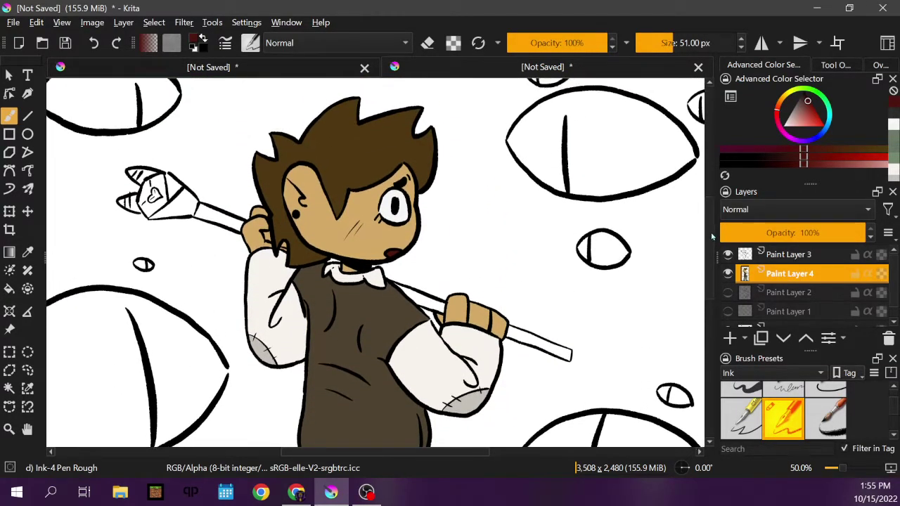
{"action": "left_click", "coordinate": [783, 102]}
{"action": "left_click_drag", "start_coordinate": [820, 121], "coordinate": [798, 100]}
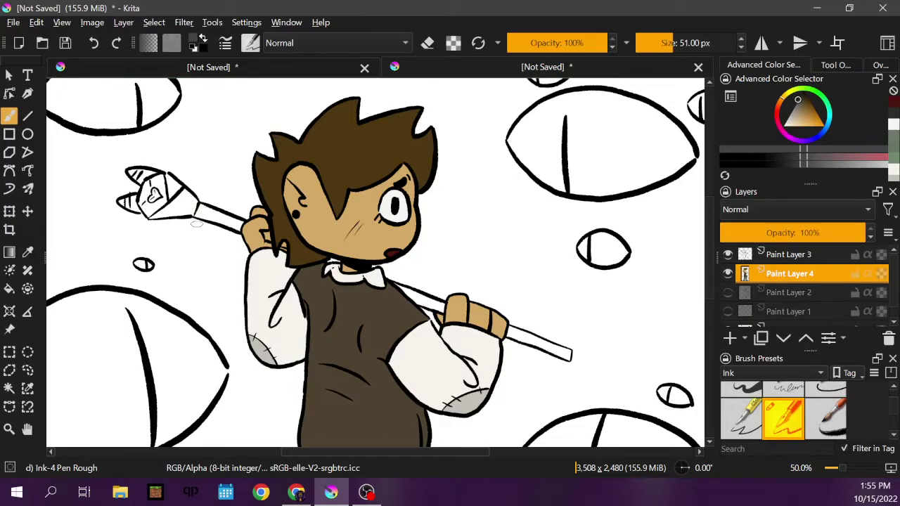
{"action": "mouse_move", "coordinate": [198, 204]}
{"action": "left_mouse_down"}
{"action": "mouse_move", "coordinate": [196, 215]}
{"action": "mouse_move", "coordinate": [211, 214]}
{"action": "left_mouse_up"}
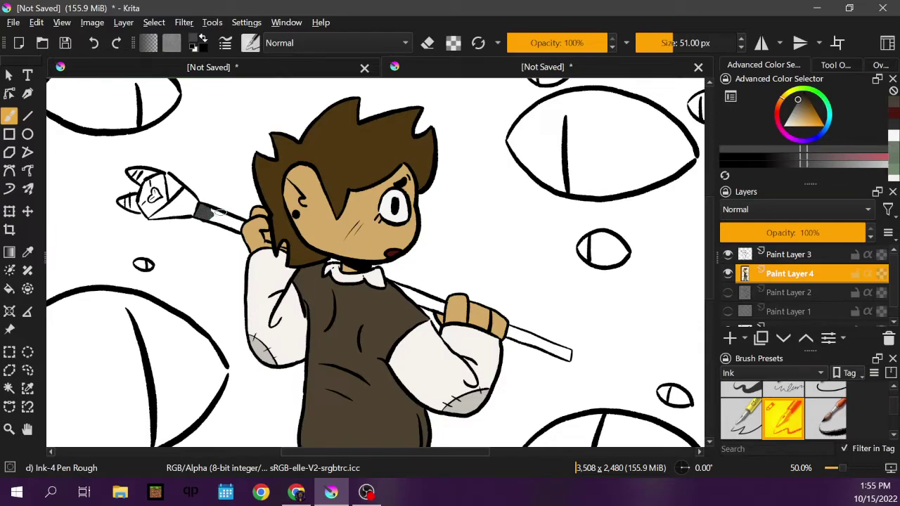
{"action": "left_click", "coordinate": [798, 106]}
{"action": "left_click_drag", "start_coordinate": [797, 106], "coordinate": [793, 107]}
{"action": "mouse_move", "coordinate": [206, 215]}
{"action": "left_mouse_down"}
{"action": "mouse_move", "coordinate": [203, 208]}
{"action": "mouse_move", "coordinate": [241, 231]}
{"action": "mouse_move", "coordinate": [244, 222]}
{"action": "left_mouse_up"}
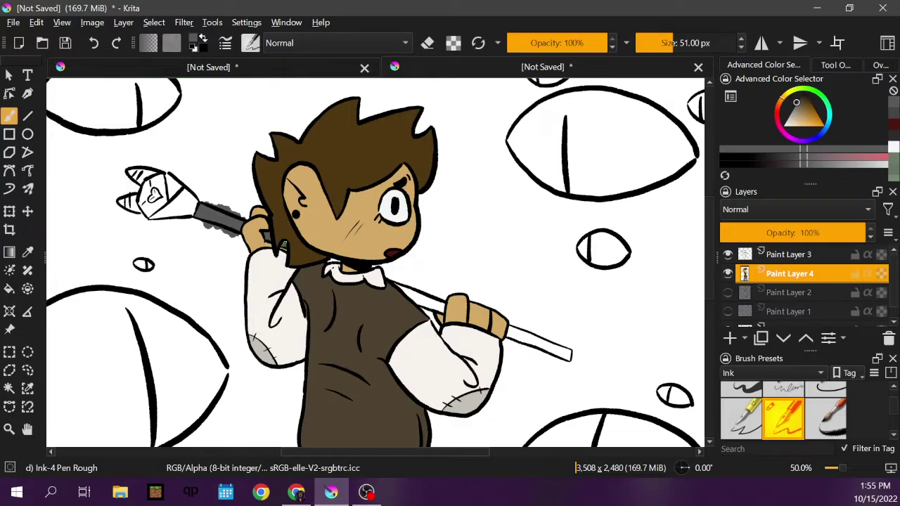
{"action": "key", "text": "e"}
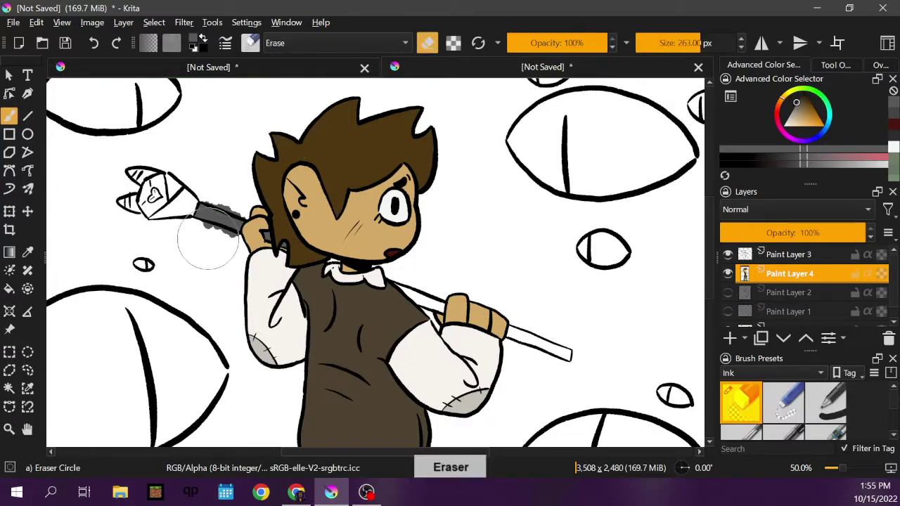
{"action": "mouse_move", "coordinate": [200, 228]}
{"action": "left_mouse_down"}
{"action": "mouse_move", "coordinate": [237, 236]}
{"action": "mouse_move", "coordinate": [194, 221]}
{"action": "mouse_move", "coordinate": [206, 198]}
{"action": "mouse_move", "coordinate": [239, 214]}
{"action": "left_mouse_up"}
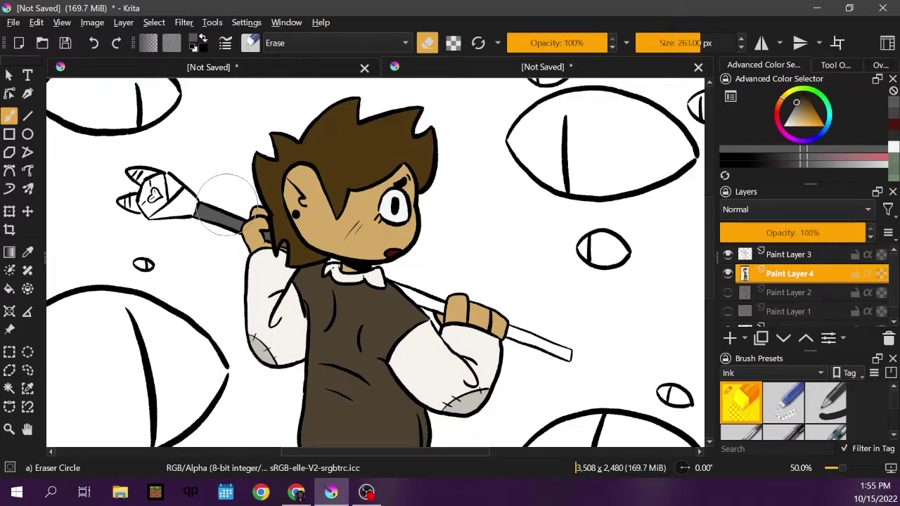
Step: Paint the rest of the staff shaft the same grey, from the near shoulder to the hand and beyond it to the end
{"action": "key", "text": "/"}
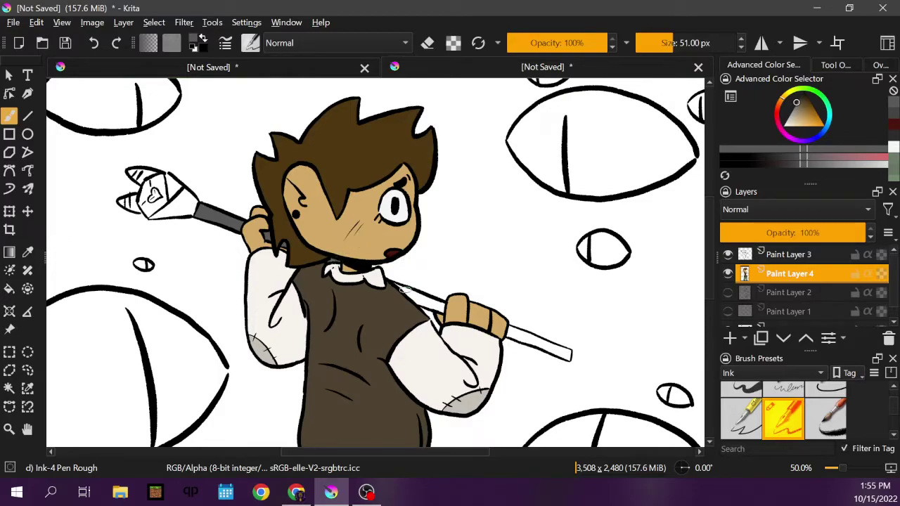
{"action": "left_click_drag", "start_coordinate": [401, 288], "coordinate": [437, 303]}
{"action": "left_click", "coordinate": [437, 309]}
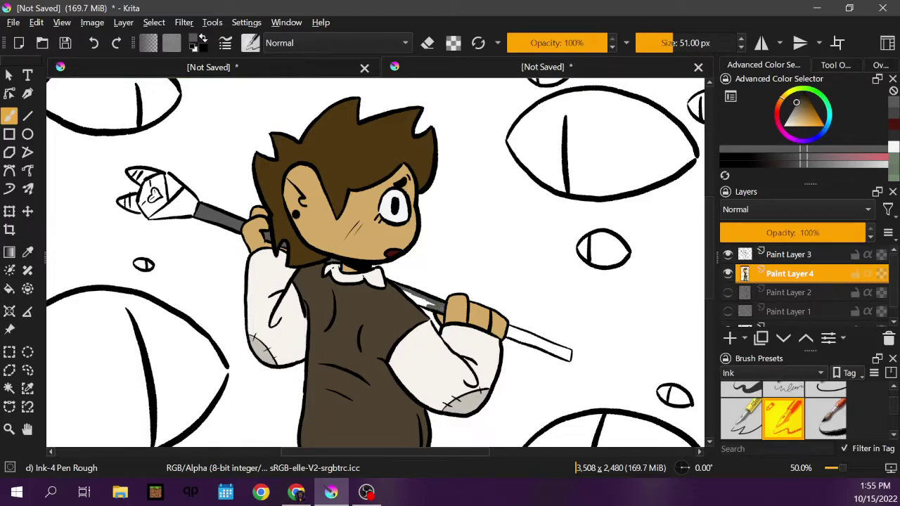
{"action": "left_click_drag", "start_coordinate": [426, 301], "coordinate": [406, 294]}
{"action": "left_click_drag", "start_coordinate": [506, 336], "coordinate": [562, 356]}
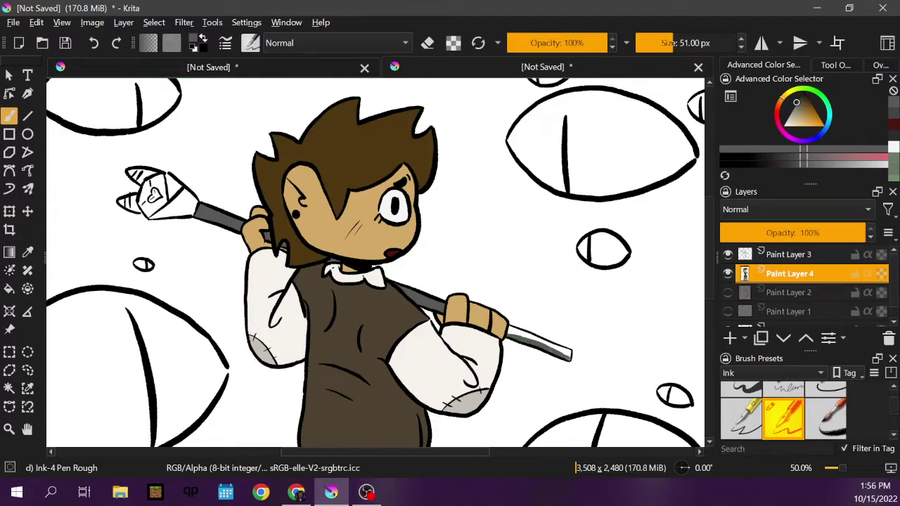
{"action": "left_click_drag", "start_coordinate": [569, 354], "coordinate": [567, 352]}
{"action": "left_click", "coordinate": [571, 353]}
{"action": "left_click_drag", "start_coordinate": [560, 350], "coordinate": [543, 342]}
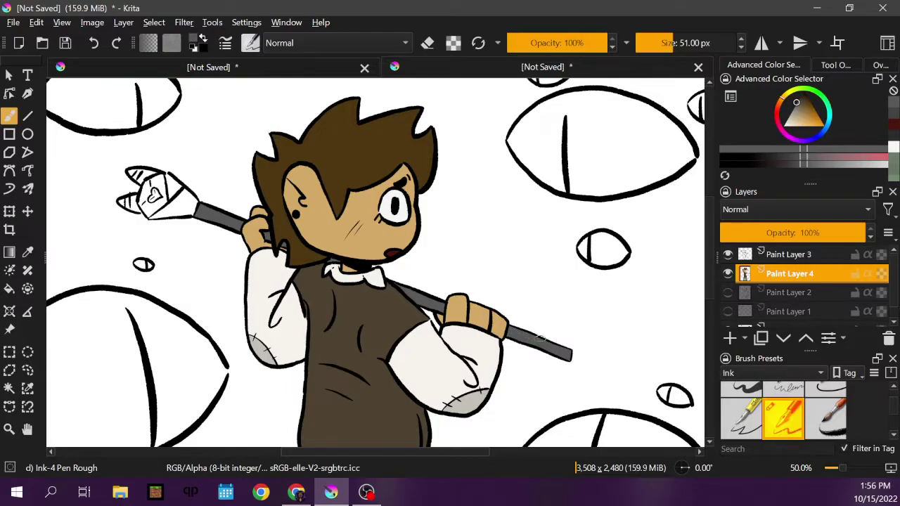
Step: Choose a darker grey and paint the staff's head and tapered collar, leaving the small heart unpainted
{"action": "left_click_drag", "start_coordinate": [798, 110], "coordinate": [799, 98]}
{"action": "mouse_move", "coordinate": [169, 210]}
{"action": "left_mouse_down"}
{"action": "mouse_move", "coordinate": [155, 215]}
{"action": "mouse_move", "coordinate": [183, 214]}
{"action": "mouse_move", "coordinate": [195, 203]}
{"action": "mouse_move", "coordinate": [187, 193]}
{"action": "mouse_move", "coordinate": [166, 213]}
{"action": "mouse_move", "coordinate": [194, 204]}
{"action": "mouse_move", "coordinate": [180, 206]}
{"action": "mouse_move", "coordinate": [170, 179]}
{"action": "mouse_move", "coordinate": [173, 190]}
{"action": "mouse_move", "coordinate": [204, 195]}
{"action": "left_mouse_up"}
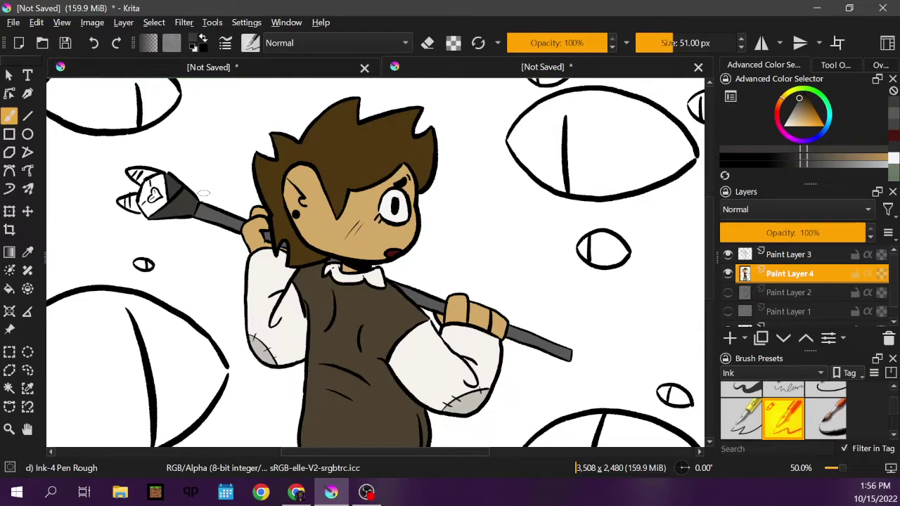
{"action": "left_click", "coordinate": [799, 100]}
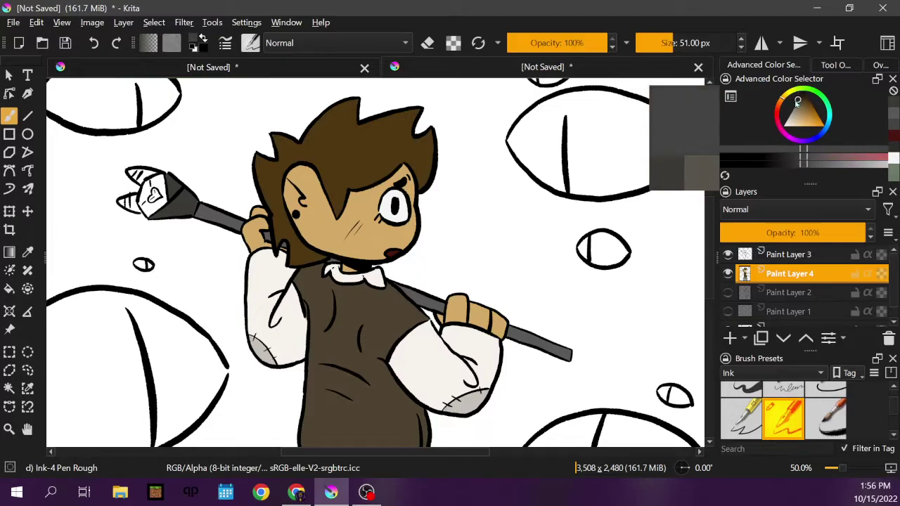
{"action": "mouse_move", "coordinate": [152, 184]}
{"action": "left_mouse_down"}
{"action": "mouse_move", "coordinate": [165, 194]}
{"action": "mouse_move", "coordinate": [160, 182]}
{"action": "mouse_move", "coordinate": [143, 194]}
{"action": "mouse_move", "coordinate": [154, 209]}
{"action": "mouse_move", "coordinate": [154, 190]}
{"action": "mouse_move", "coordinate": [143, 205]}
{"action": "mouse_move", "coordinate": [155, 211]}
{"action": "left_mouse_up"}
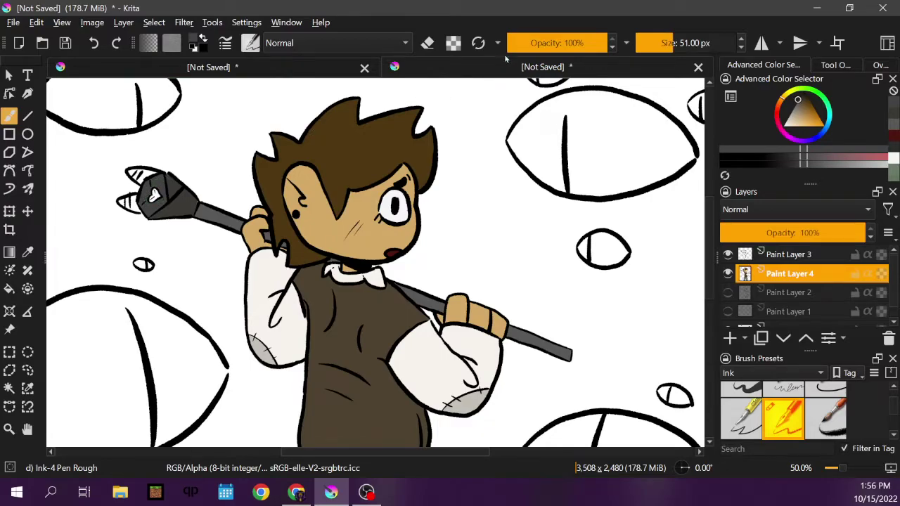
Step: Try a fill of slightly lighter grey on the front of the staff's head, and undo it
{"action": "left_click", "coordinate": [795, 104]}
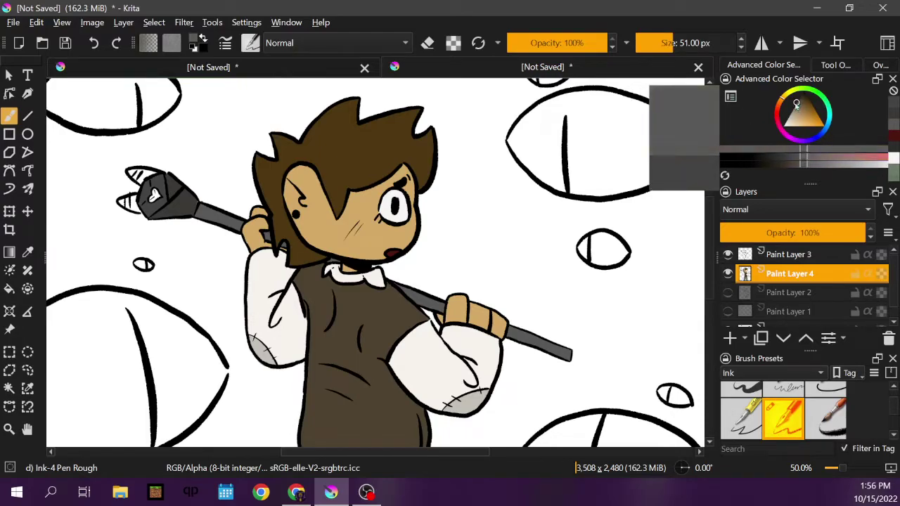
{"action": "left_click", "coordinate": [795, 104]}
{"action": "left_click", "coordinate": [797, 102]}
{"action": "left_click", "coordinate": [9, 288]}
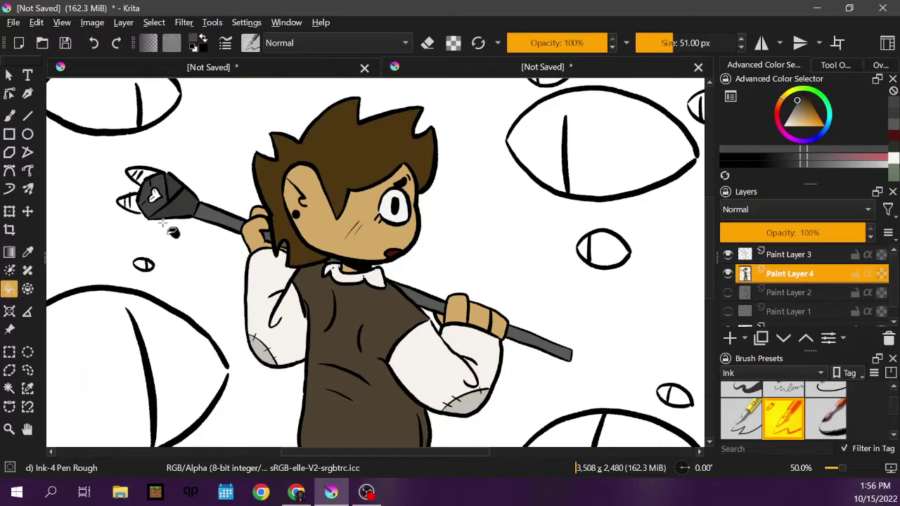
{"action": "left_click", "coordinate": [157, 184]}
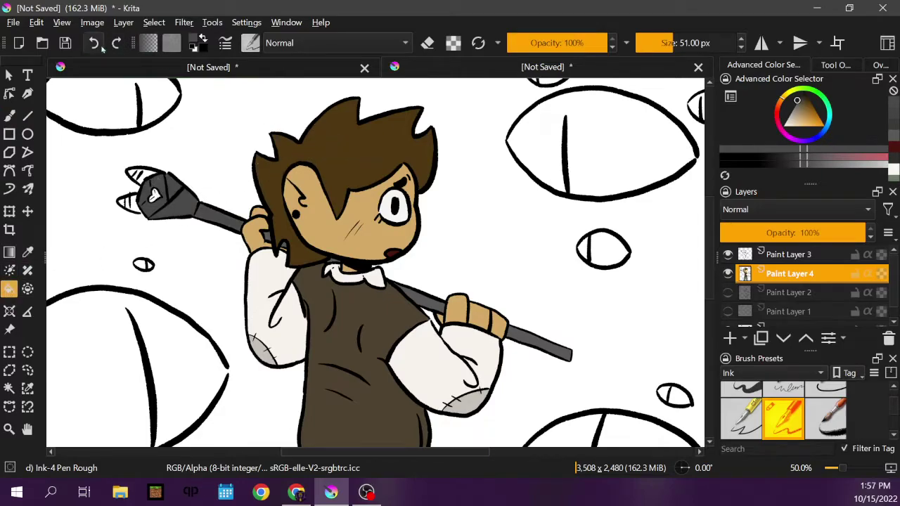
{"action": "left_click", "coordinate": [93, 43]}
{"action": "left_click", "coordinate": [10, 114]}
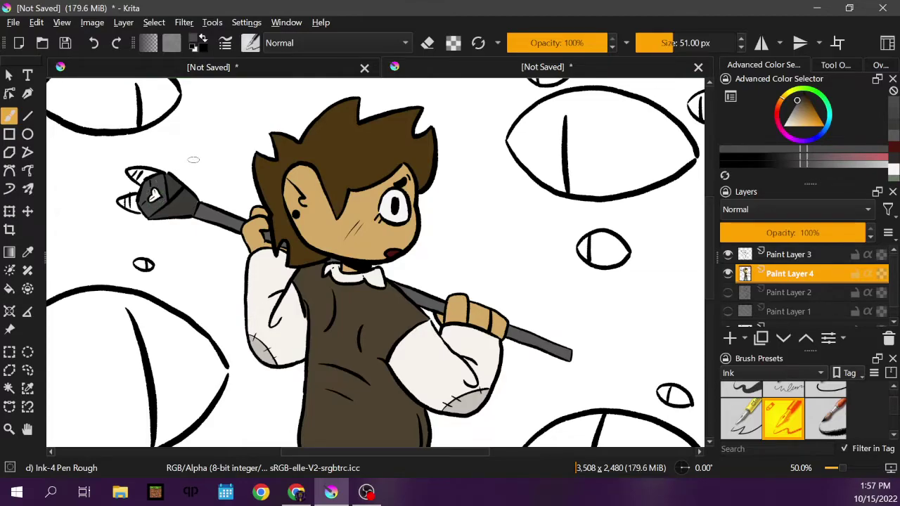
Step: Choose a muted pink and paint the heart and both striped points on the staff's head
{"action": "left_click", "coordinate": [778, 116]}
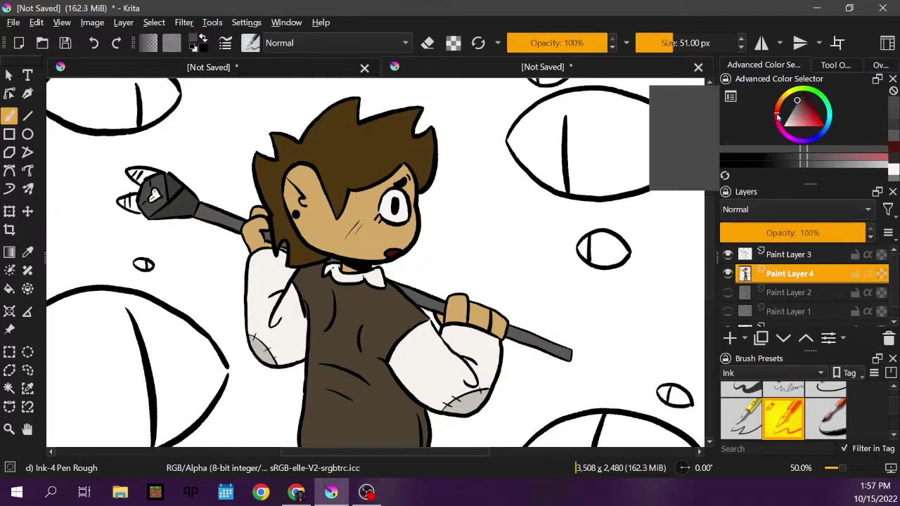
{"action": "left_click_drag", "start_coordinate": [795, 117], "coordinate": [800, 119]}
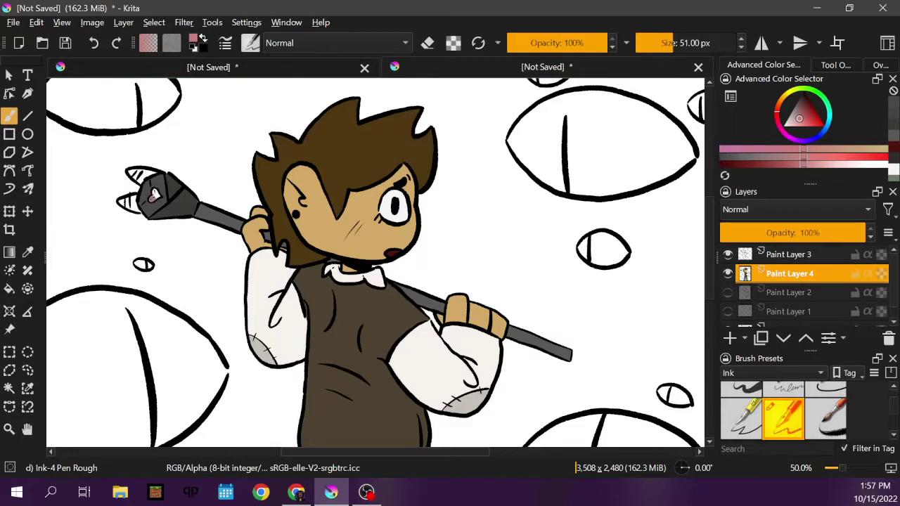
{"action": "left_click", "coordinate": [154, 196]}
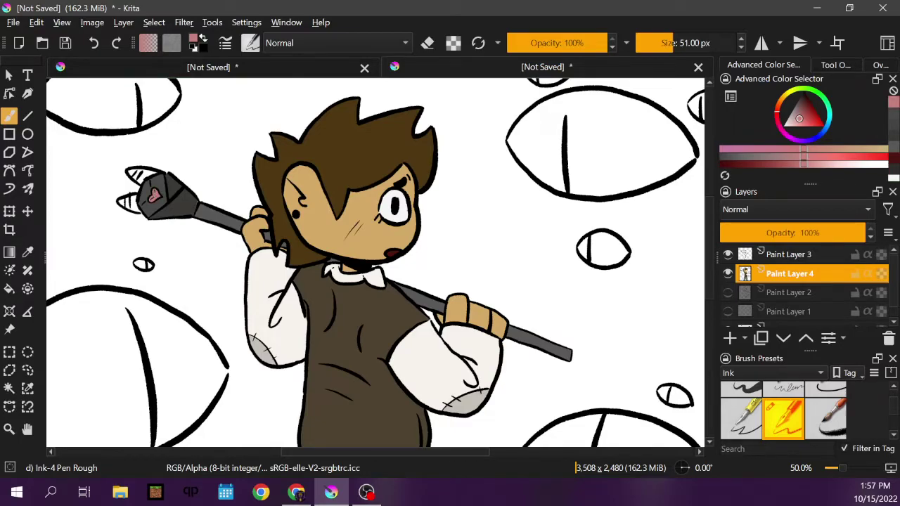
{"action": "left_click_drag", "start_coordinate": [134, 175], "coordinate": [175, 174]}
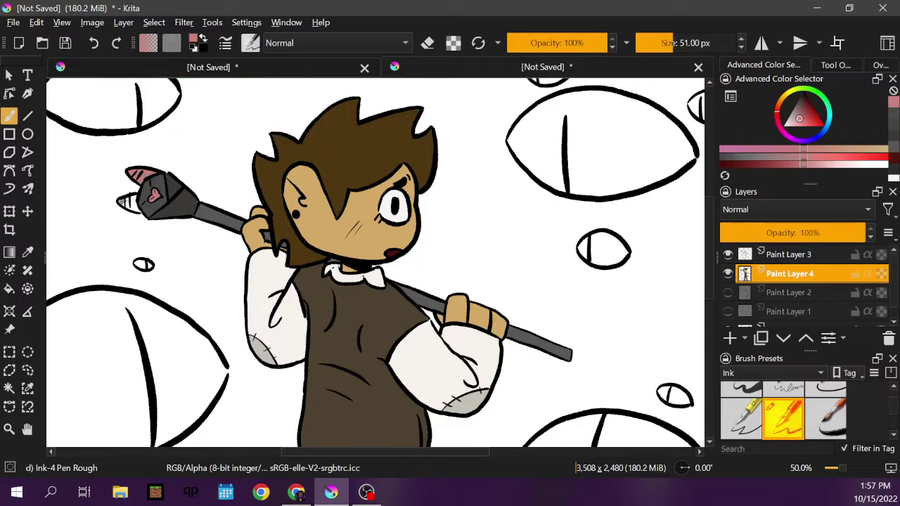
{"action": "left_click_drag", "start_coordinate": [124, 202], "coordinate": [136, 206]}
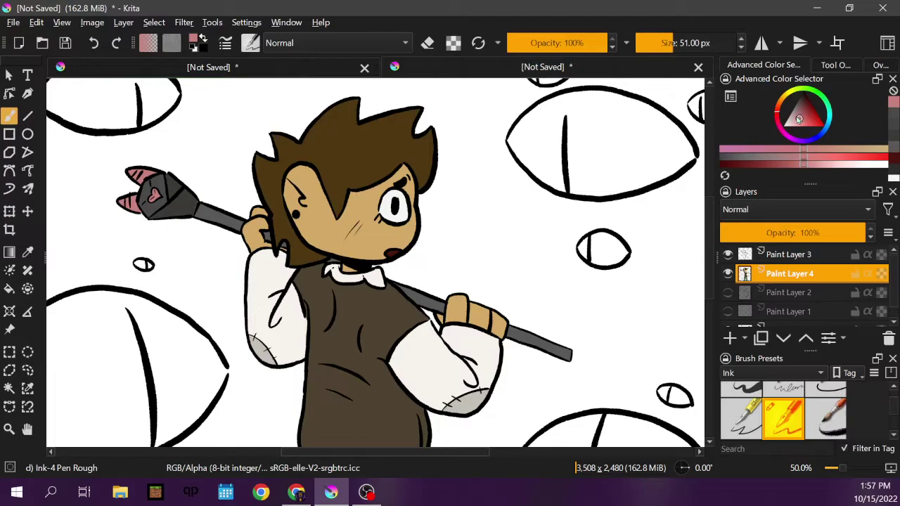
Step: Check the colouring across the whole character from hair to trousers, and view the entire canvas
{"action": "scroll", "coordinate": [710, 237], "scroll_direction": "down", "scroll_amount": 2}
{"action": "scroll", "coordinate": [710, 237], "scroll_direction": "down", "scroll_amount": 4}
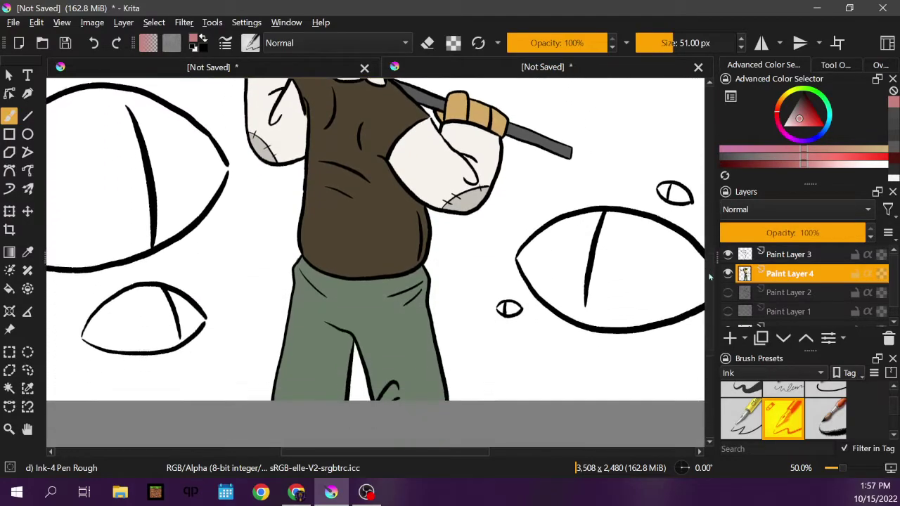
{"action": "scroll", "coordinate": [711, 225], "scroll_direction": "up", "scroll_amount": 6}
{"action": "scroll", "coordinate": [712, 213], "scroll_direction": "down", "scroll_amount": 1}
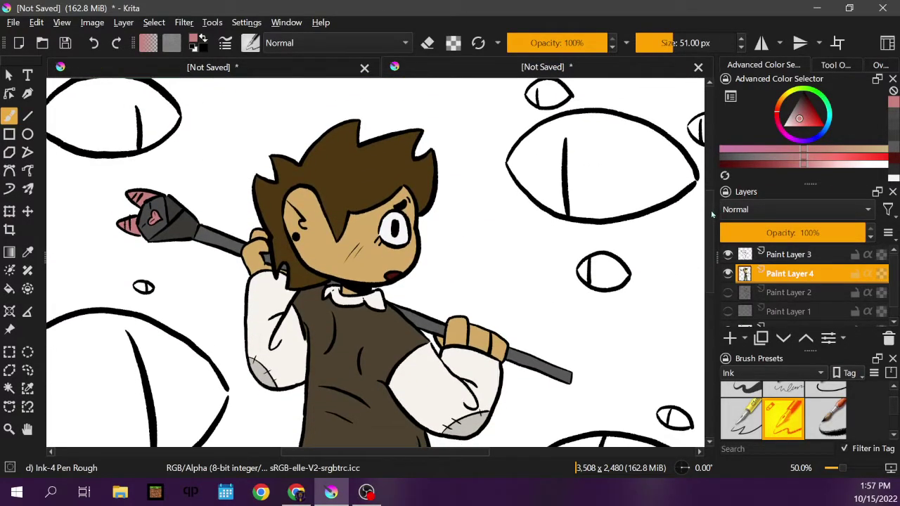
{"action": "scroll", "coordinate": [712, 213], "scroll_direction": "up", "scroll_amount": 1}
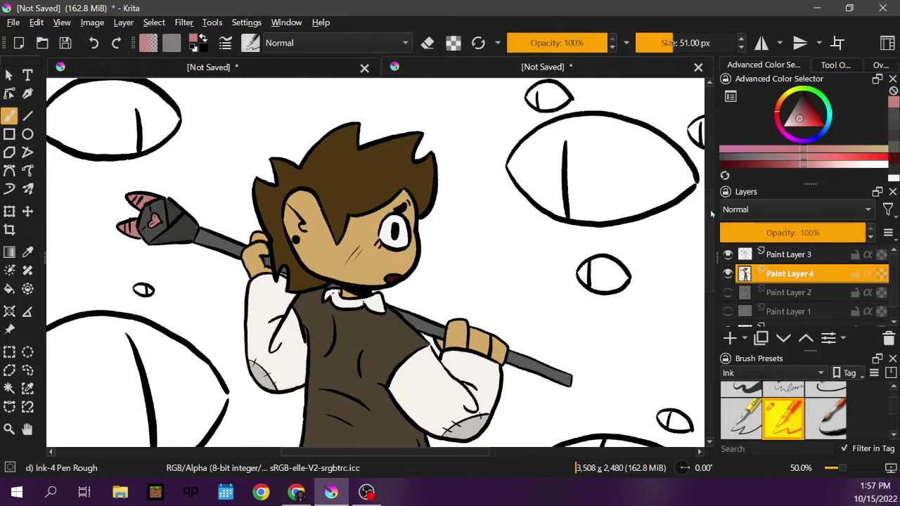
{"action": "scroll", "coordinate": [711, 213], "scroll_direction": "up", "scroll_amount": 2}
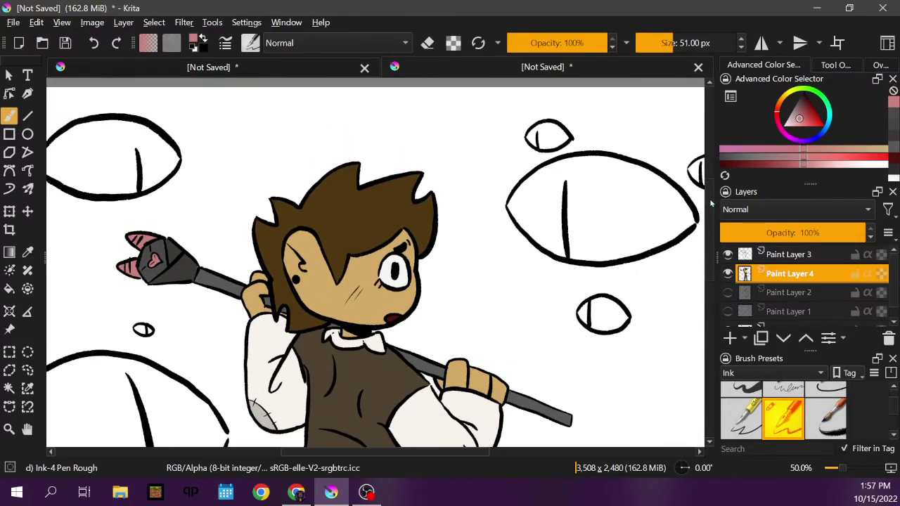
{"action": "scroll", "coordinate": [710, 219], "scroll_direction": "down", "scroll_amount": 3}
{"action": "scroll", "coordinate": [459, 391], "scroll_direction": "left", "scroll_amount": 2}
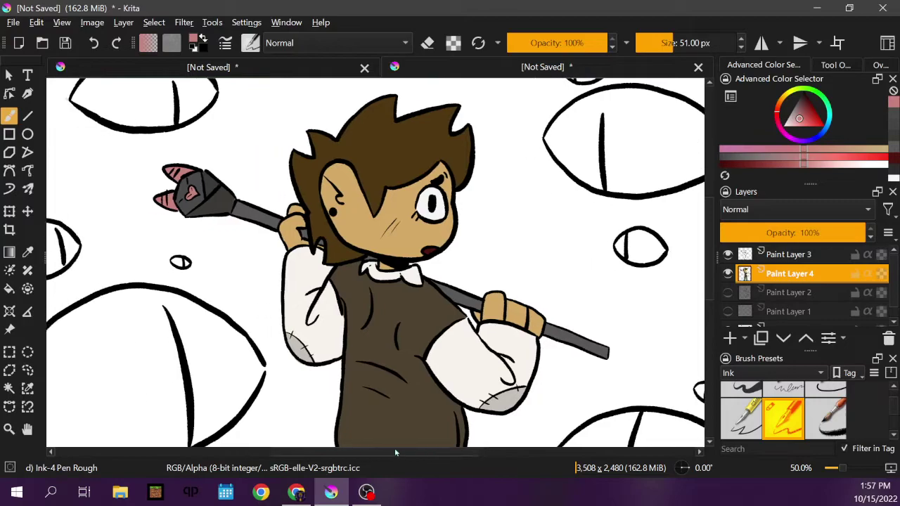
{"action": "left_click", "coordinate": [881, 65]}
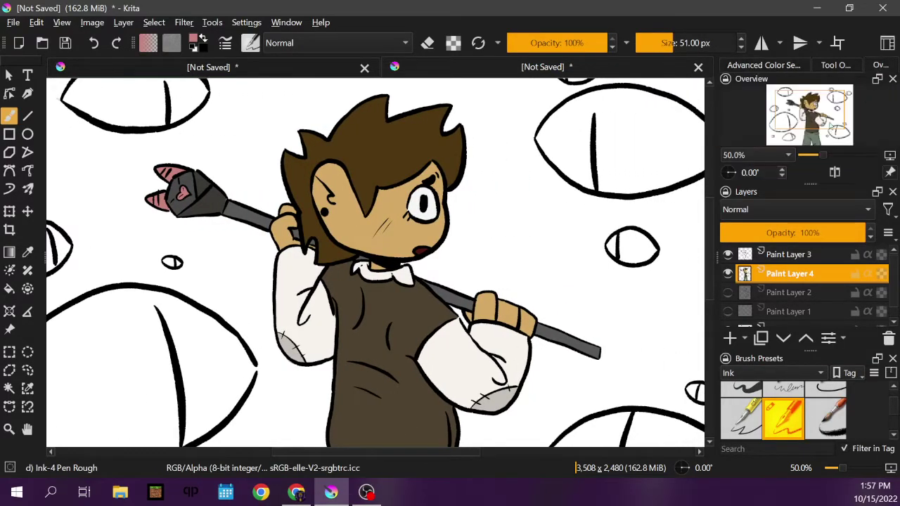
{"action": "left_click", "coordinate": [779, 154]}
{"action": "left_click", "coordinate": [765, 95]}
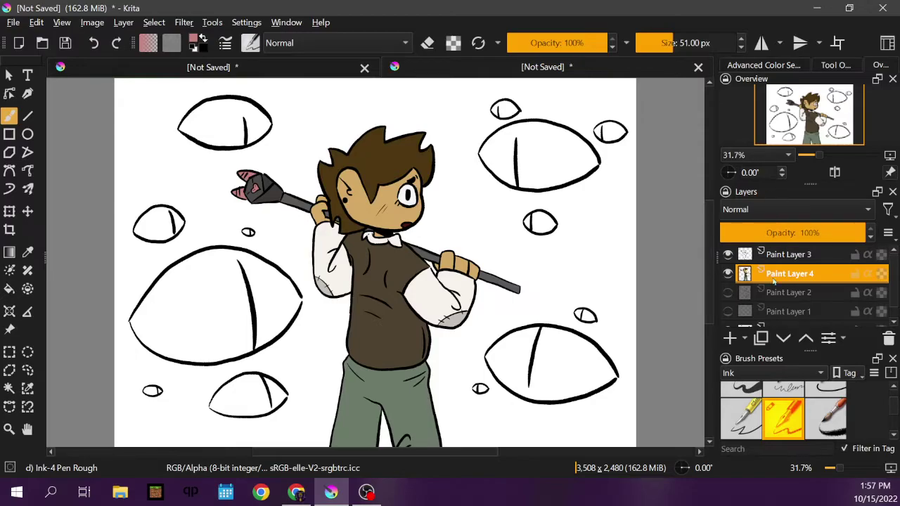
Step: Add a new paint layer and move it beneath the Background layer
{"action": "left_click_drag", "start_coordinate": [893, 271], "coordinate": [893, 291]}
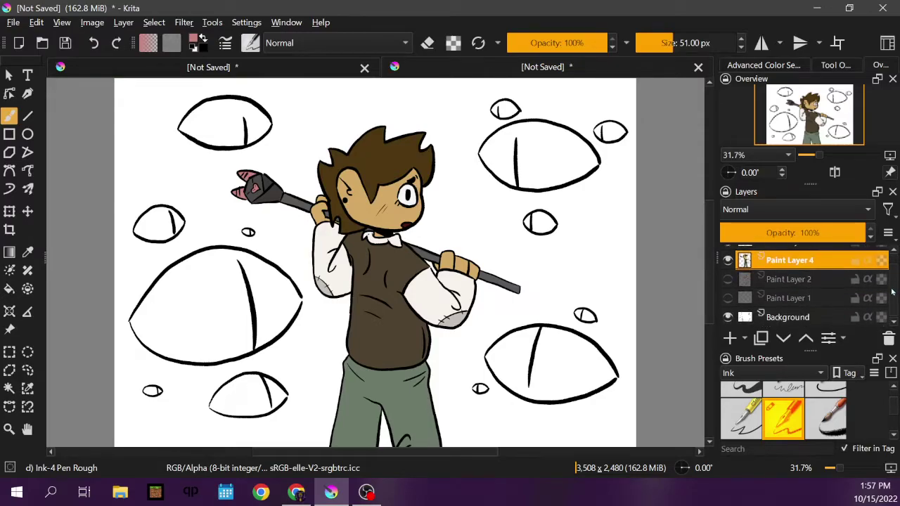
{"action": "left_click", "coordinate": [804, 319]}
{"action": "left_click", "coordinate": [730, 338]}
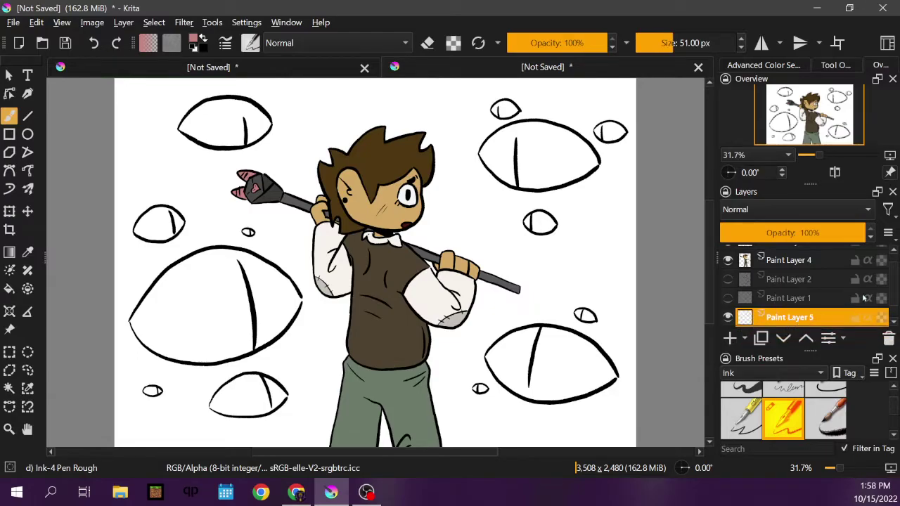
{"action": "scroll", "coordinate": [890, 281], "scroll_direction": "down", "scroll_amount": 1}
{"action": "left_click_drag", "start_coordinate": [830, 303], "coordinate": [812, 320]}
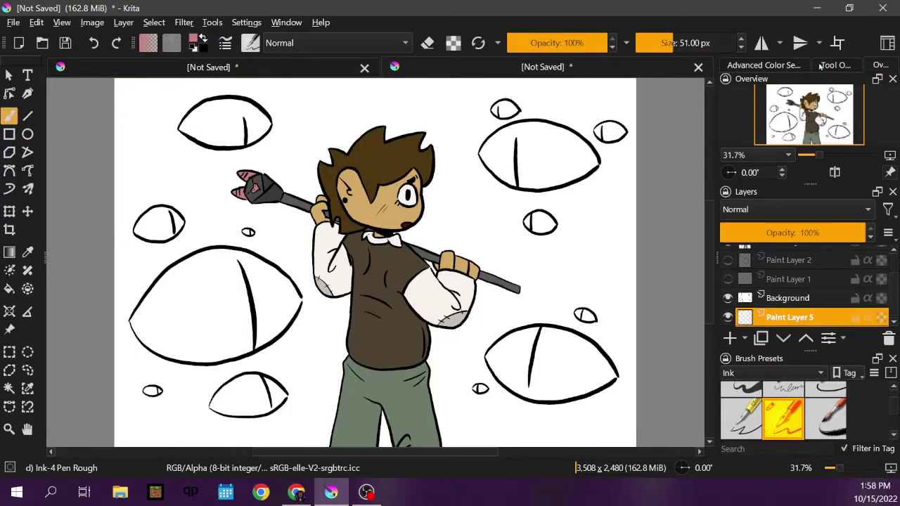
Step: Try dark red brush strokes on Paint Layer 5 beneath the Background layer, fading Background to 57% opacity, and undo the strokes
{"action": "left_click", "coordinate": [764, 64]}
{"action": "left_click_drag", "start_coordinate": [806, 124], "coordinate": [814, 117]}
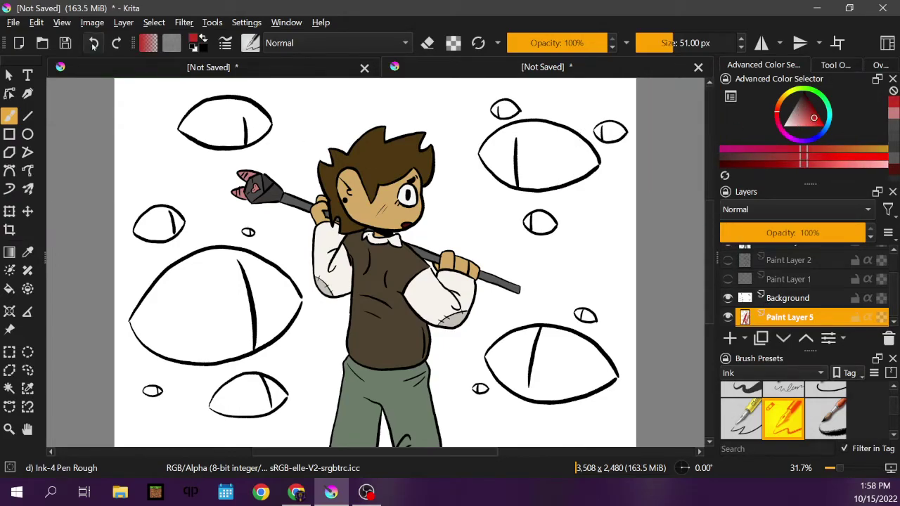
{"action": "left_click", "coordinate": [773, 308]}
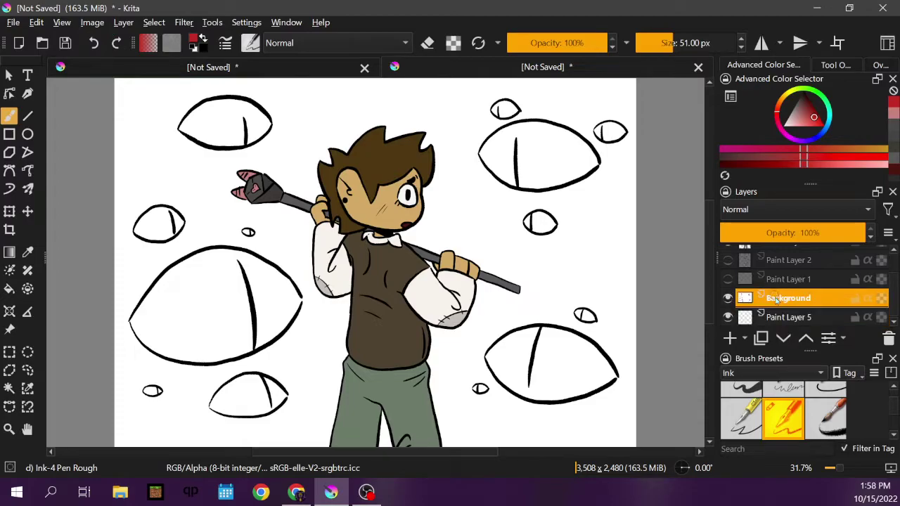
{"action": "left_click_drag", "start_coordinate": [820, 233], "coordinate": [795, 233]}
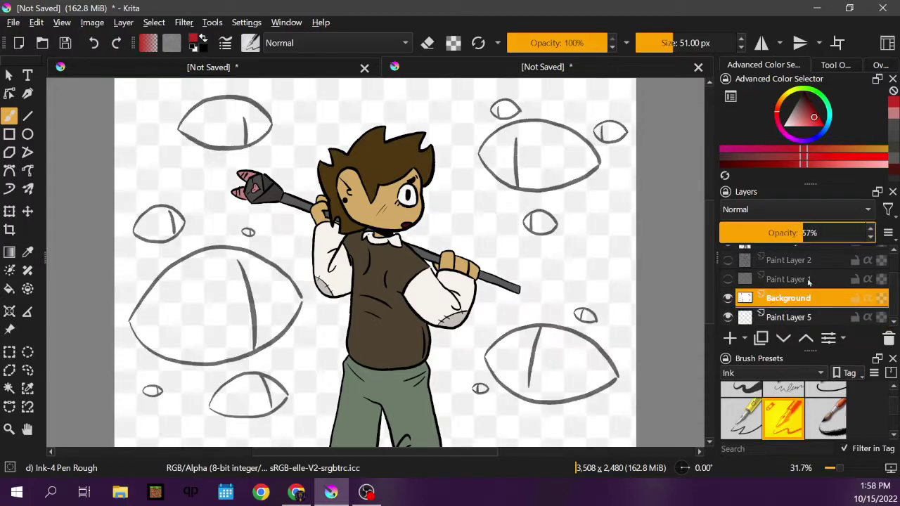
{"action": "left_click", "coordinate": [807, 319]}
{"action": "left_click_drag", "start_coordinate": [595, 281], "coordinate": [626, 343]}
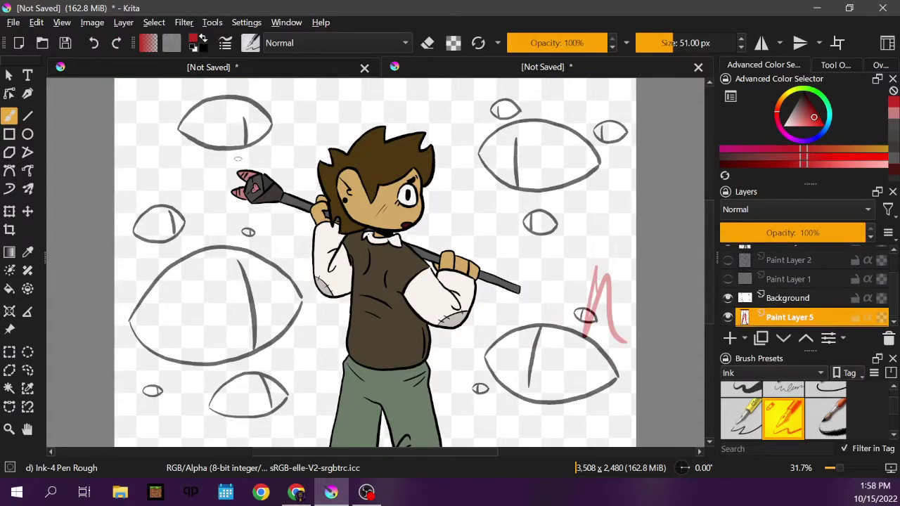
{"action": "left_click", "coordinate": [95, 43]}
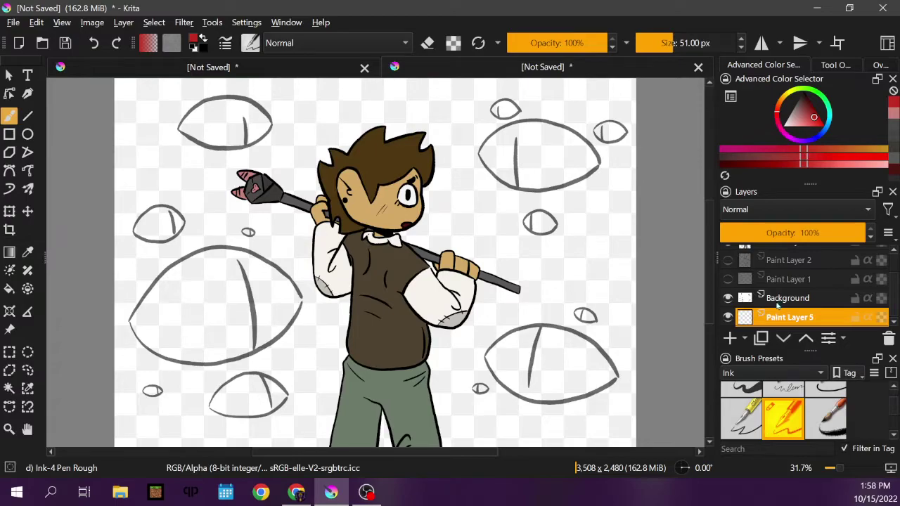
Step: Restore the Background layer to 100% opacity and move Paint Layer 5 directly above it
{"action": "left_click", "coordinate": [775, 304]}
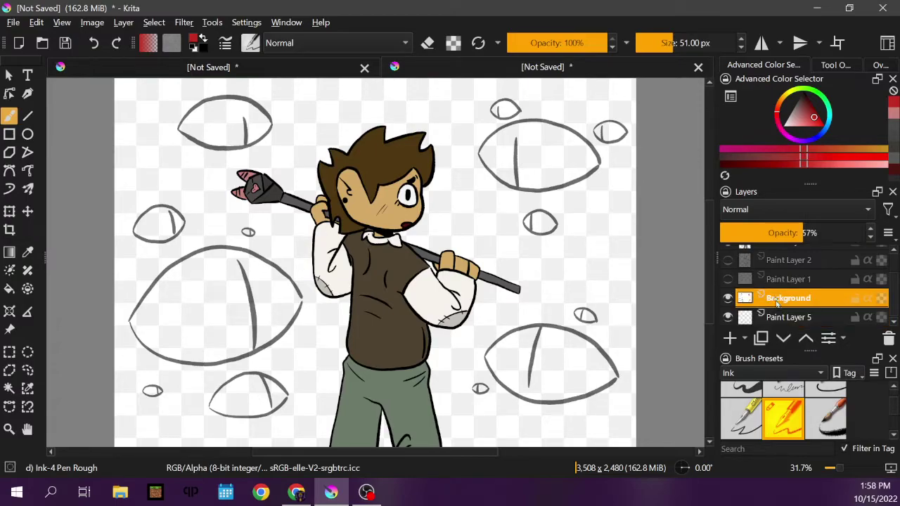
{"action": "left_click", "coordinate": [786, 318]}
{"action": "left_click", "coordinate": [788, 299]}
{"action": "left_click_drag", "start_coordinate": [803, 233], "coordinate": [872, 232]}
{"action": "left_click_drag", "start_coordinate": [820, 320], "coordinate": [816, 294]}
Step: Fade the Background layer to 58% opacity and make Paint Layer 5 ready for drawing with a black brush
{"action": "left_click", "coordinate": [804, 316]}
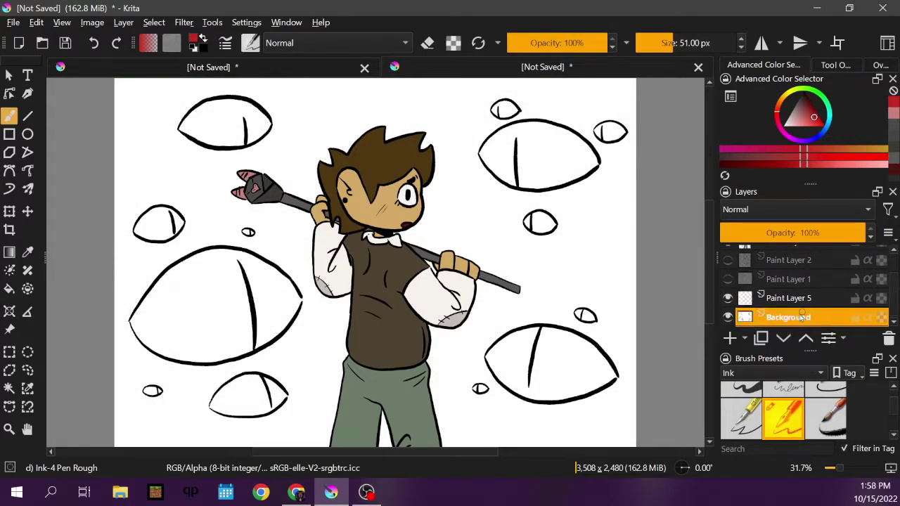
{"action": "left_click_drag", "start_coordinate": [823, 233], "coordinate": [805, 237]}
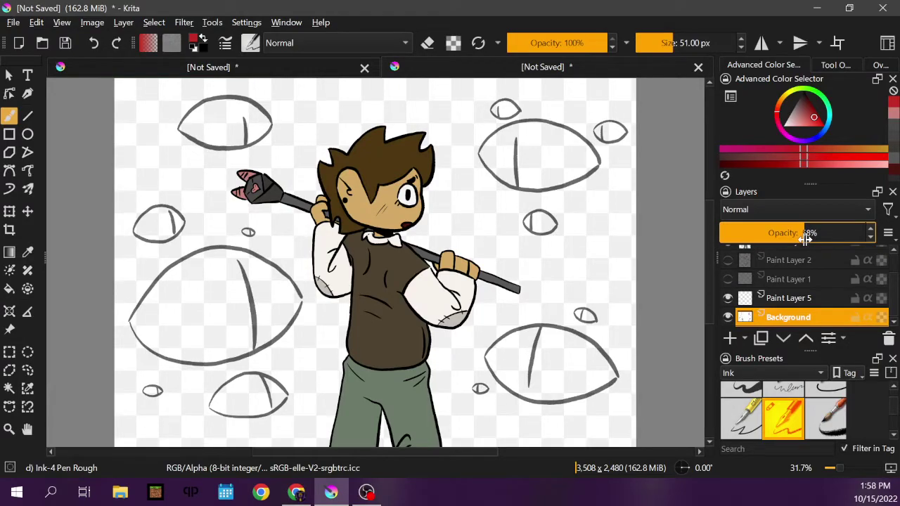
{"action": "key", "text": "d"}
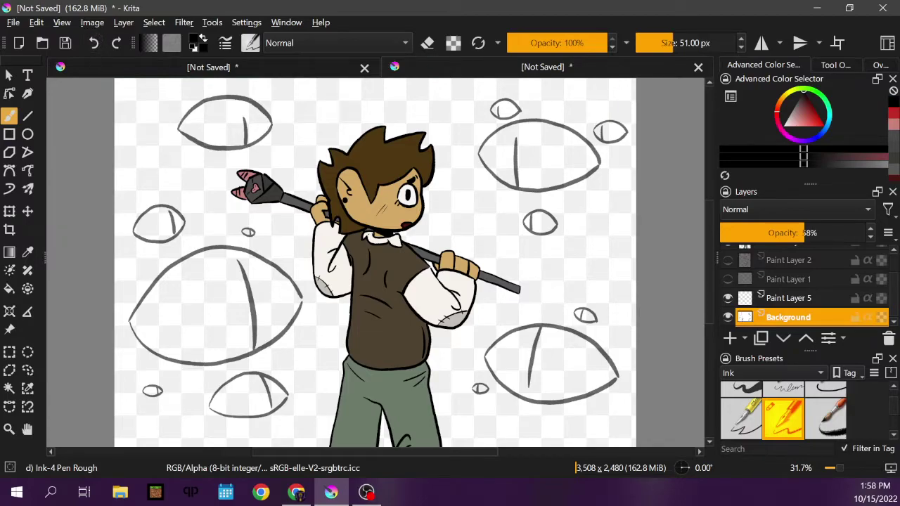
{"action": "left_click", "coordinate": [781, 299]}
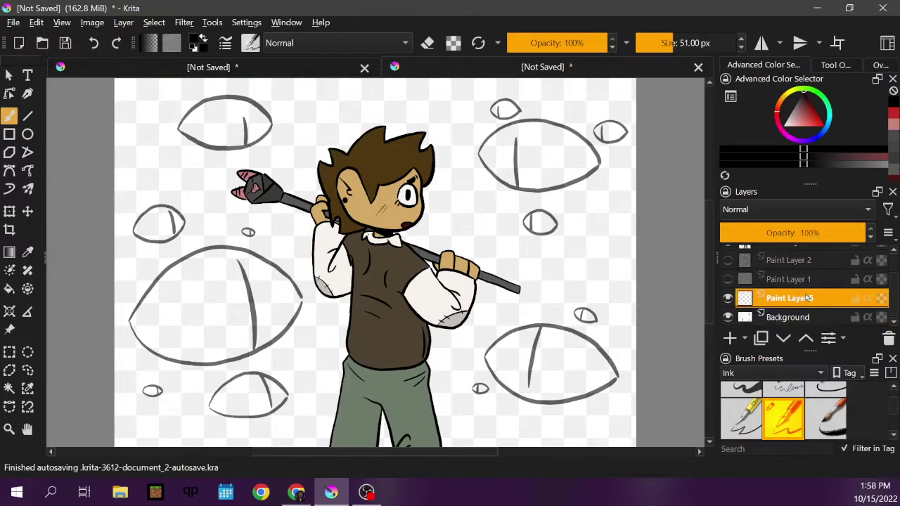
Step: Trace the outline and slit pupil of the eye above the staff's head in black on Paint Layer 5, checking it without the Background
{"action": "mouse_move", "coordinate": [180, 128]}
{"action": "left_mouse_down"}
{"action": "mouse_move", "coordinate": [228, 94]}
{"action": "mouse_move", "coordinate": [260, 106]}
{"action": "mouse_move", "coordinate": [276, 128]}
{"action": "mouse_move", "coordinate": [235, 147]}
{"action": "mouse_move", "coordinate": [180, 128]}
{"action": "left_mouse_up"}
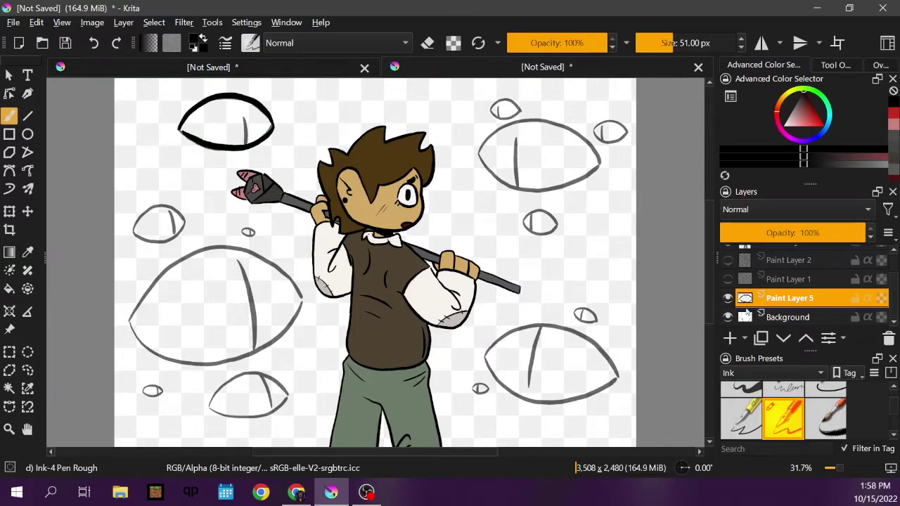
{"action": "left_click", "coordinate": [727, 317]}
{"action": "left_click", "coordinate": [727, 317]}
{"action": "left_click_drag", "start_coordinate": [180, 131], "coordinate": [184, 134]}
{"action": "left_click", "coordinate": [728, 318]}
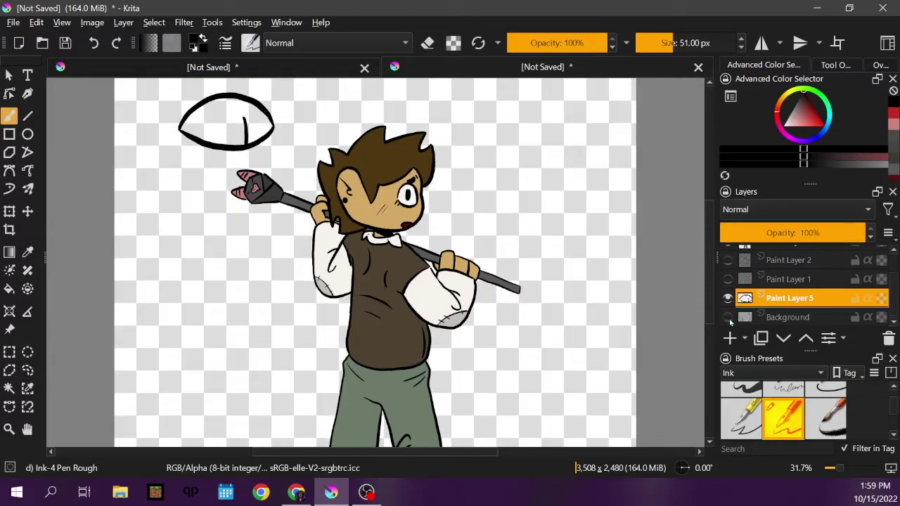
{"action": "left_click", "coordinate": [728, 317]}
Step: Trace the medium eye below the staff's head with its pupil, and the tiny eye beside it, in black
{"action": "left_click", "coordinate": [133, 231]}
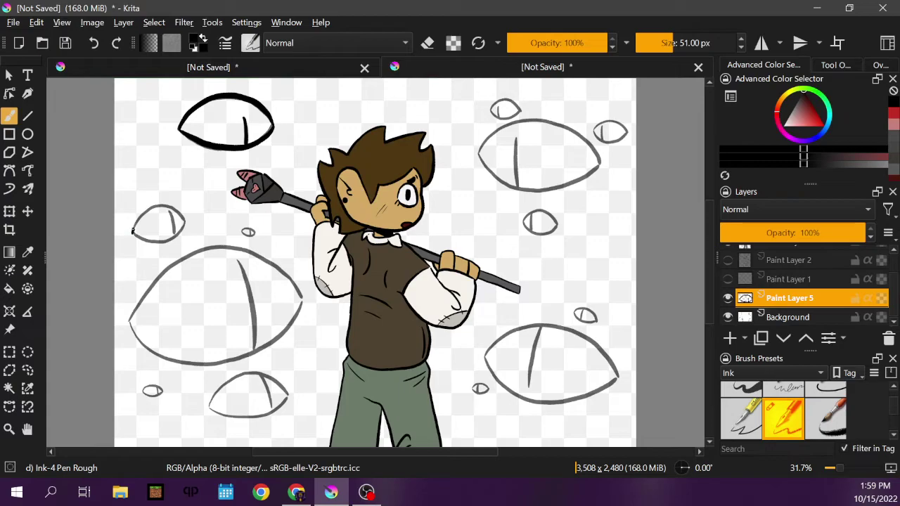
{"action": "mouse_move", "coordinate": [138, 219]}
{"action": "left_mouse_down"}
{"action": "mouse_move", "coordinate": [173, 210]}
{"action": "mouse_move", "coordinate": [187, 225]}
{"action": "mouse_move", "coordinate": [163, 240]}
{"action": "mouse_move", "coordinate": [131, 232]}
{"action": "left_mouse_up"}
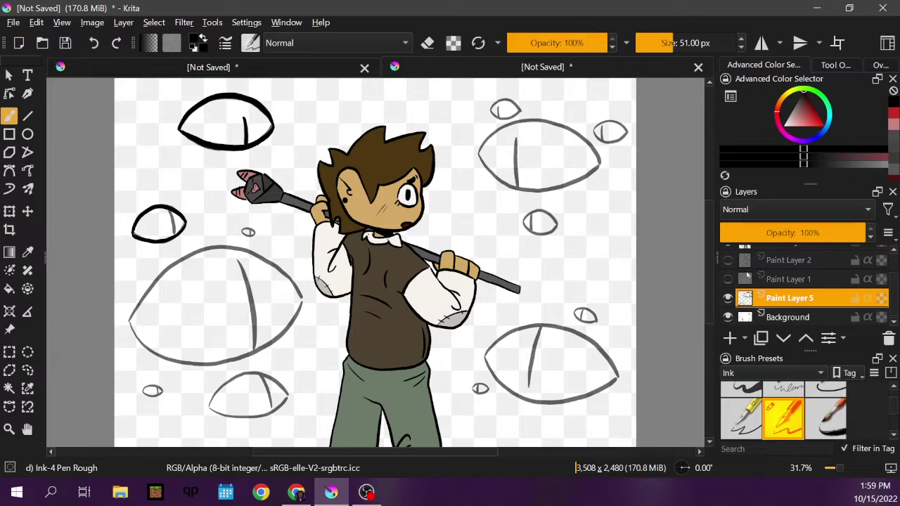
{"action": "left_click", "coordinate": [729, 317]}
{"action": "left_click", "coordinate": [729, 317]}
{"action": "left_click_drag", "start_coordinate": [171, 211], "coordinate": [170, 219]}
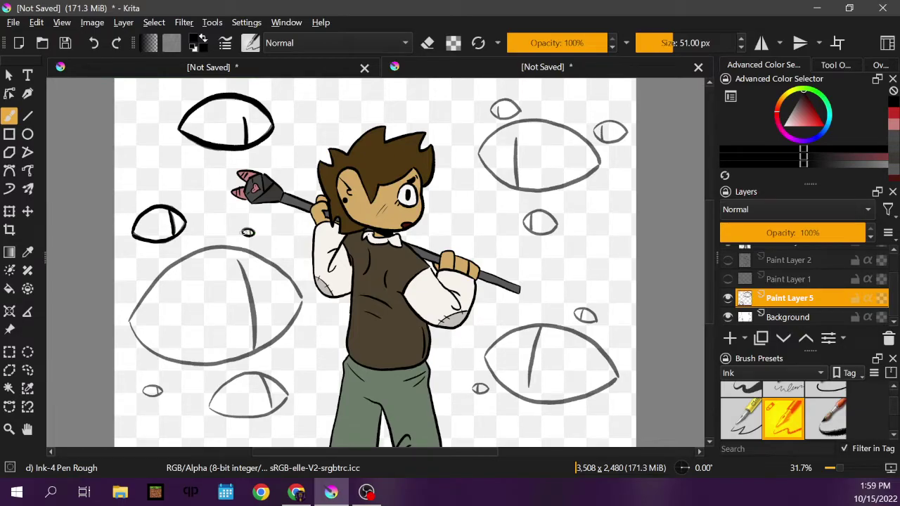
Step: Trace the upper and lower lids of the largest eye beside the character in black, checking the lines with the Background hidden
{"action": "left_click", "coordinate": [729, 317]}
{"action": "left_click", "coordinate": [729, 317]}
{"action": "mouse_move", "coordinate": [132, 312]}
{"action": "left_mouse_down"}
{"action": "mouse_move", "coordinate": [190, 255]}
{"action": "mouse_move", "coordinate": [222, 246]}
{"action": "mouse_move", "coordinate": [274, 265]}
{"action": "mouse_move", "coordinate": [305, 299]}
{"action": "left_mouse_up"}
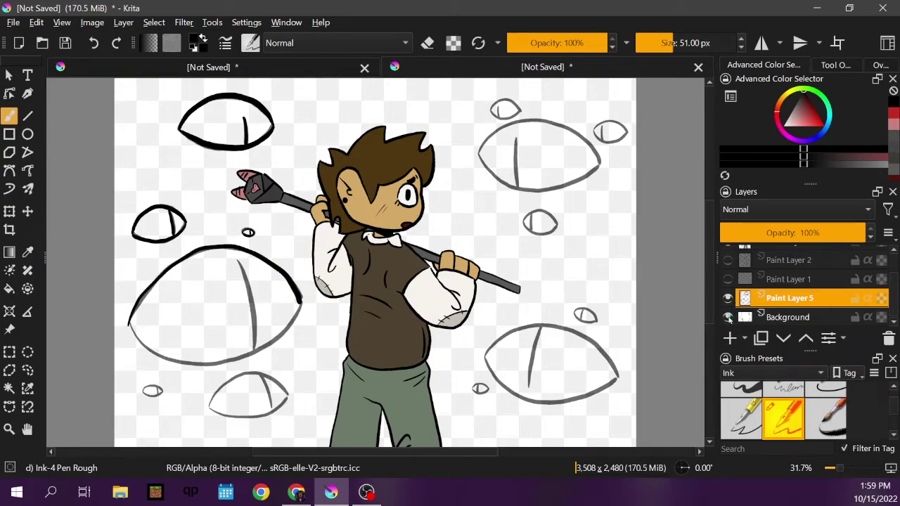
{"action": "left_click", "coordinate": [728, 317]}
{"action": "left_click", "coordinate": [729, 317]}
{"action": "mouse_move", "coordinate": [128, 325]}
{"action": "left_mouse_down"}
{"action": "mouse_move", "coordinate": [155, 355]}
{"action": "mouse_move", "coordinate": [222, 368]}
{"action": "mouse_move", "coordinate": [268, 353]}
{"action": "mouse_move", "coordinate": [303, 295]}
{"action": "left_mouse_up"}
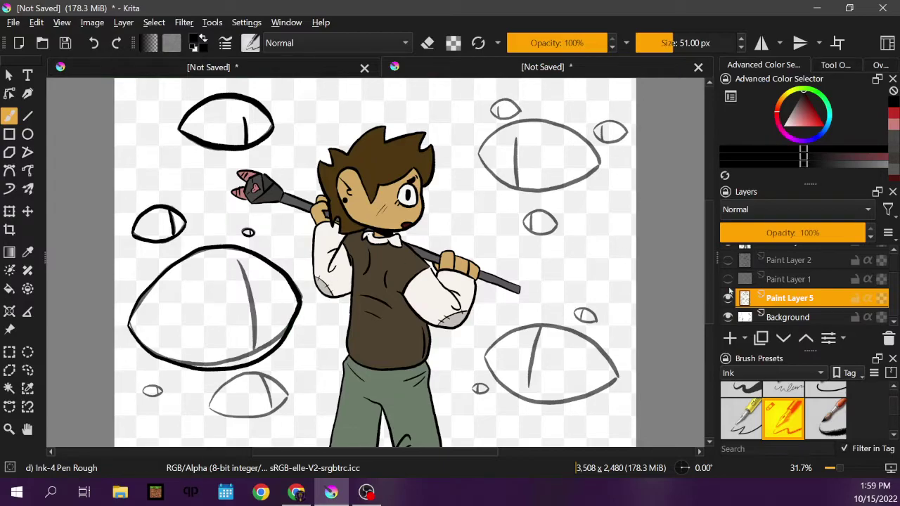
{"action": "left_click", "coordinate": [729, 318]}
{"action": "left_click", "coordinate": [729, 317]}
Step: Trace the largest eye's slit pupil and thicken its upper outline, checking the result with the Background hidden
{"action": "left_click_drag", "start_coordinate": [239, 264], "coordinate": [258, 353]}
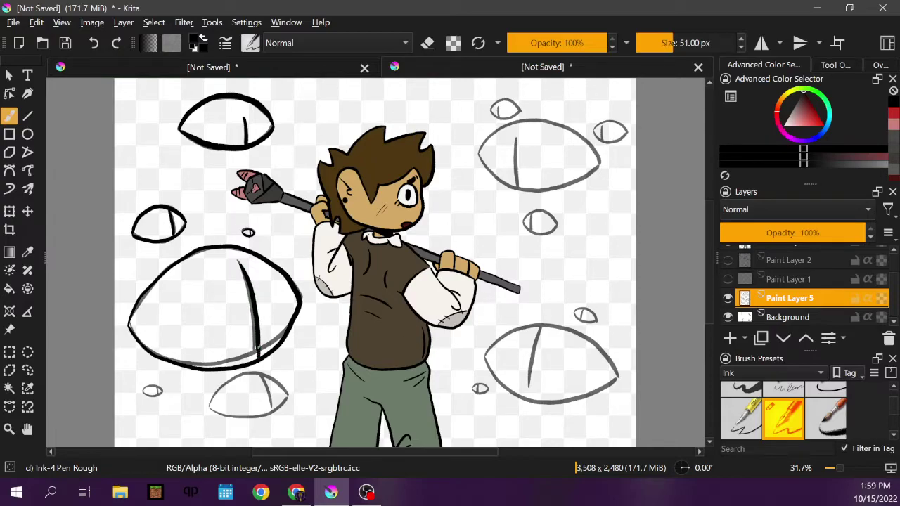
{"action": "left_click", "coordinate": [728, 317]}
{"action": "left_click", "coordinate": [729, 318]}
{"action": "mouse_move", "coordinate": [128, 325]}
{"action": "left_mouse_down"}
{"action": "mouse_move", "coordinate": [166, 269]}
{"action": "mouse_move", "coordinate": [228, 244]}
{"action": "left_mouse_up"}
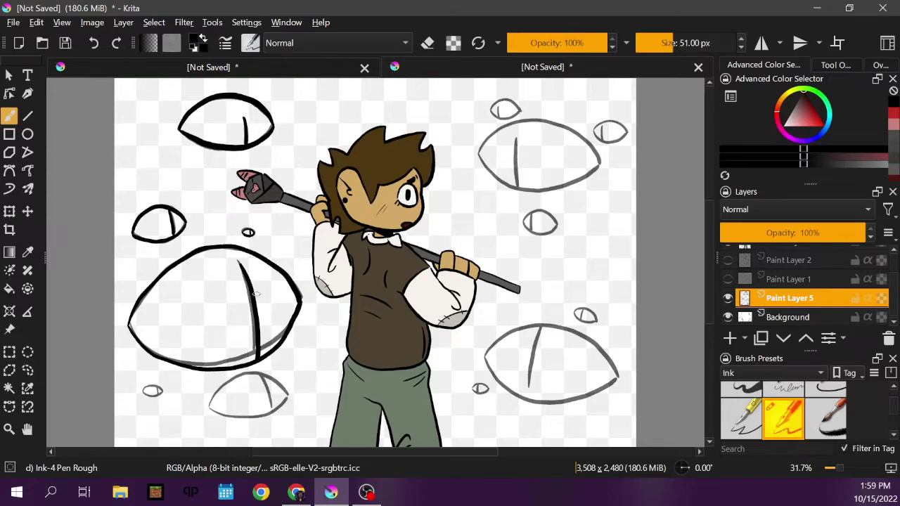
{"action": "left_click", "coordinate": [729, 317]}
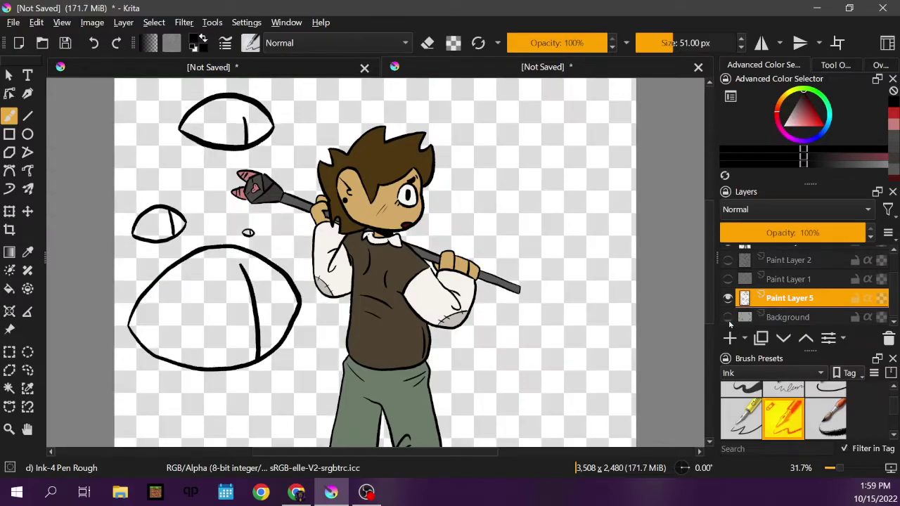
{"action": "left_click", "coordinate": [729, 317]}
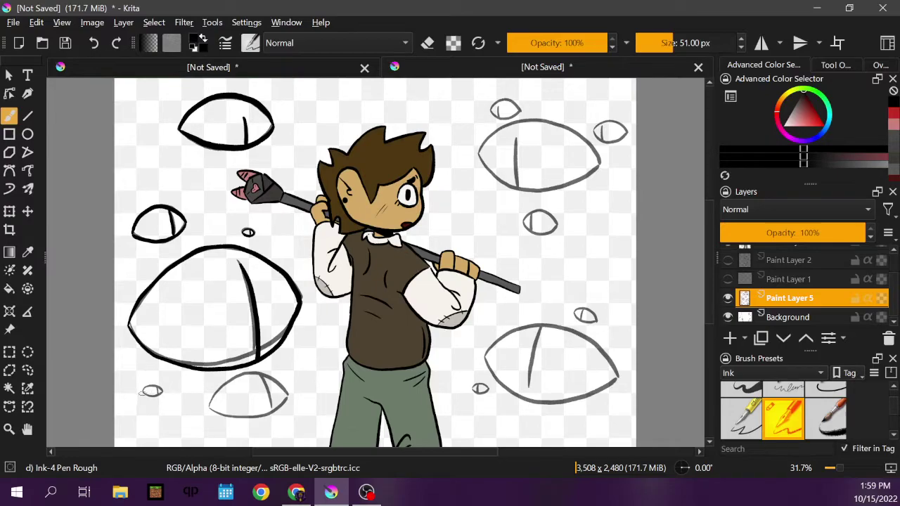
Step: Trace the tiny eye beneath the largest eye in black and check it with the Background hidden
{"action": "left_click_drag", "start_coordinate": [159, 394], "coordinate": [145, 398]}
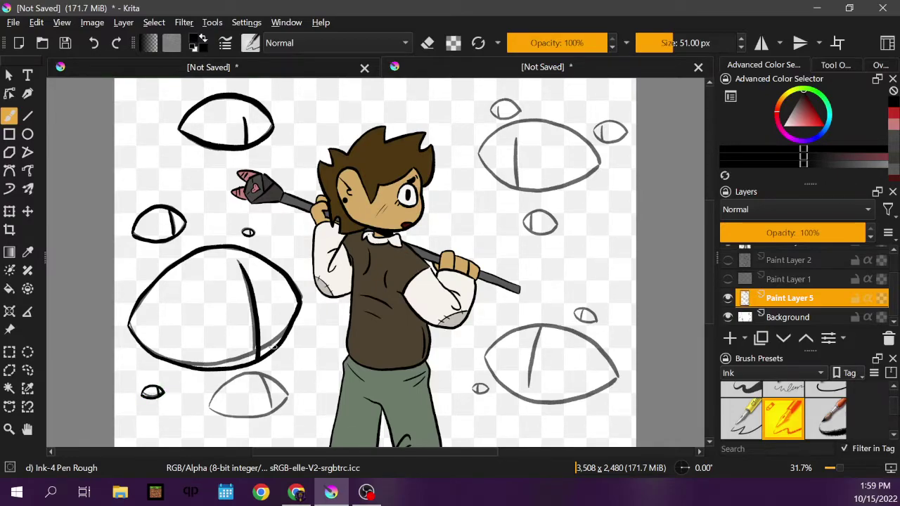
{"action": "left_click", "coordinate": [727, 318]}
{"action": "left_click", "coordinate": [728, 317]}
Step: Trace the outline and slit pupil of the medium eye beside the trousers, checking the lines with the Background hidden
{"action": "mouse_move", "coordinate": [211, 407]}
{"action": "left_mouse_down"}
{"action": "mouse_move", "coordinate": [250, 375]}
{"action": "mouse_move", "coordinate": [288, 398]}
{"action": "mouse_move", "coordinate": [269, 412]}
{"action": "mouse_move", "coordinate": [208, 410]}
{"action": "left_mouse_up"}
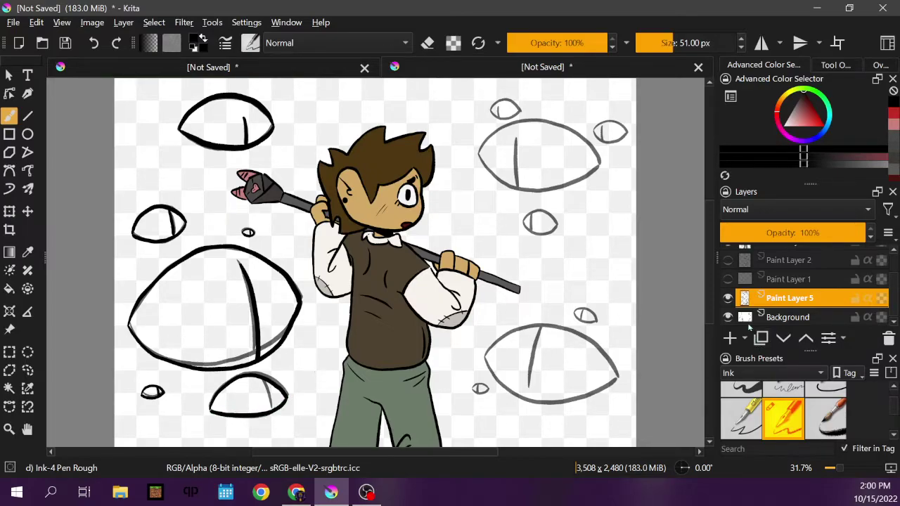
{"action": "left_click", "coordinate": [728, 317]}
{"action": "left_click", "coordinate": [728, 317]}
{"action": "left_click_drag", "start_coordinate": [266, 380], "coordinate": [270, 404]}
{"action": "left_click", "coordinate": [728, 317]}
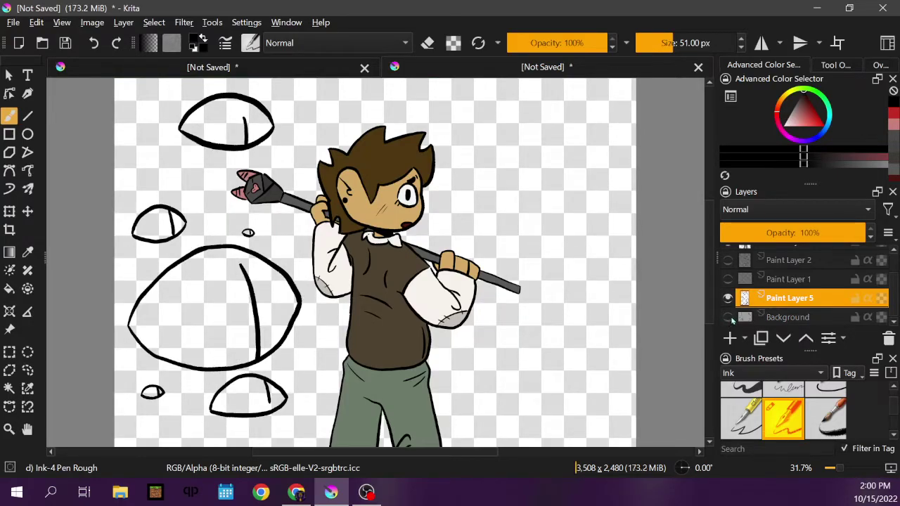
{"action": "left_click", "coordinate": [728, 317]}
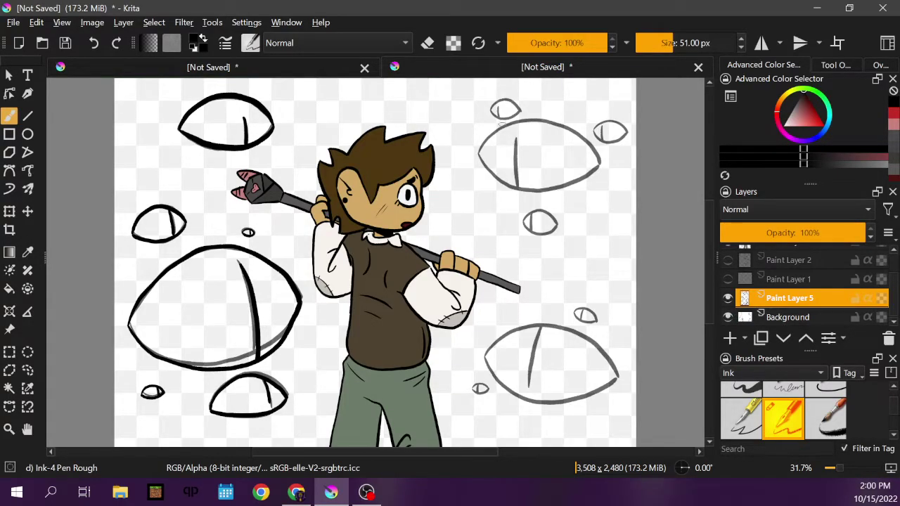
Step: Trace the outline of the large eye on the canvas's upper right in black, undoing and redrawing uneven lid strokes
{"action": "mouse_move", "coordinate": [476, 156]}
{"action": "left_mouse_down"}
{"action": "mouse_move", "coordinate": [506, 129]}
{"action": "mouse_move", "coordinate": [543, 121]}
{"action": "mouse_move", "coordinate": [588, 134]}
{"action": "mouse_move", "coordinate": [603, 165]}
{"action": "left_mouse_up"}
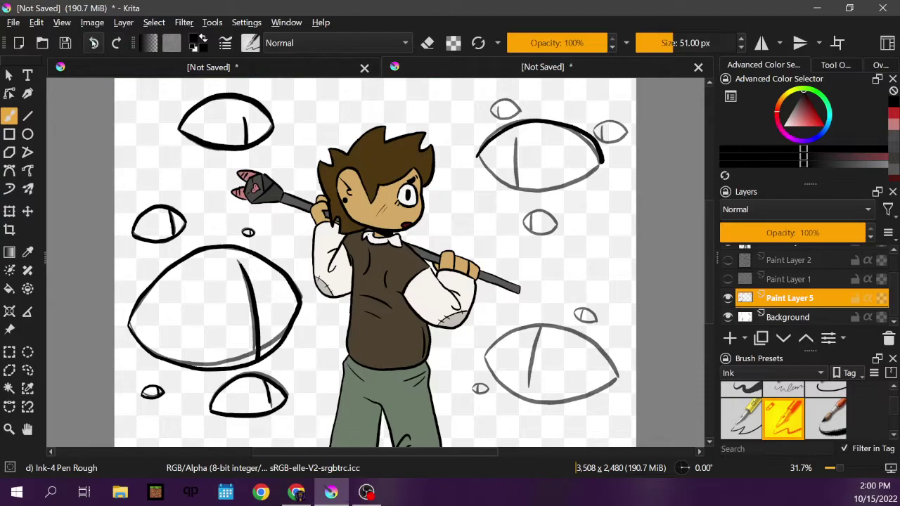
{"action": "left_click", "coordinate": [94, 43]}
{"action": "mouse_move", "coordinate": [478, 151]}
{"action": "left_mouse_down"}
{"action": "mouse_move", "coordinate": [513, 124]}
{"action": "mouse_move", "coordinate": [547, 122]}
{"action": "mouse_move", "coordinate": [585, 139]}
{"action": "mouse_move", "coordinate": [603, 163]}
{"action": "mouse_move", "coordinate": [548, 193]}
{"action": "mouse_move", "coordinate": [518, 190]}
{"action": "mouse_move", "coordinate": [476, 159]}
{"action": "left_mouse_up"}
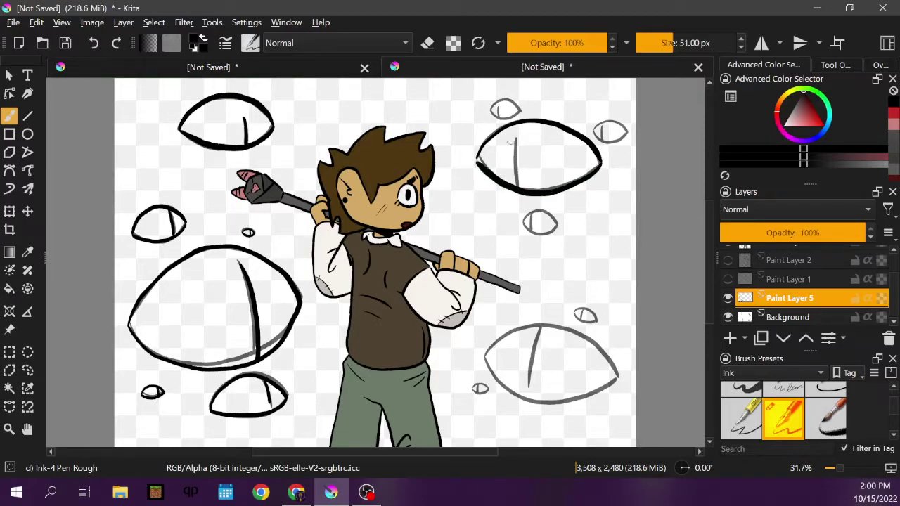
{"action": "left_click", "coordinate": [728, 317]}
{"action": "key", "text": "ctrl+z"}
{"action": "mouse_move", "coordinate": [476, 162]}
{"action": "left_mouse_down"}
{"action": "mouse_move", "coordinate": [528, 191]}
{"action": "mouse_move", "coordinate": [581, 178]}
{"action": "left_mouse_up"}
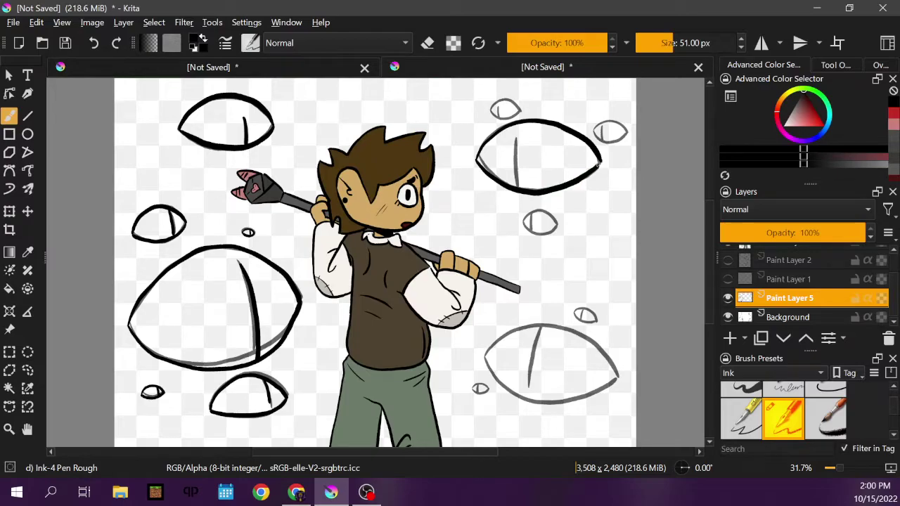
Step: Ink the pupil of the large upper-right eye and the small eye above it over the sketch, checking the lines with the Background hidden
{"action": "left_click", "coordinate": [729, 317]}
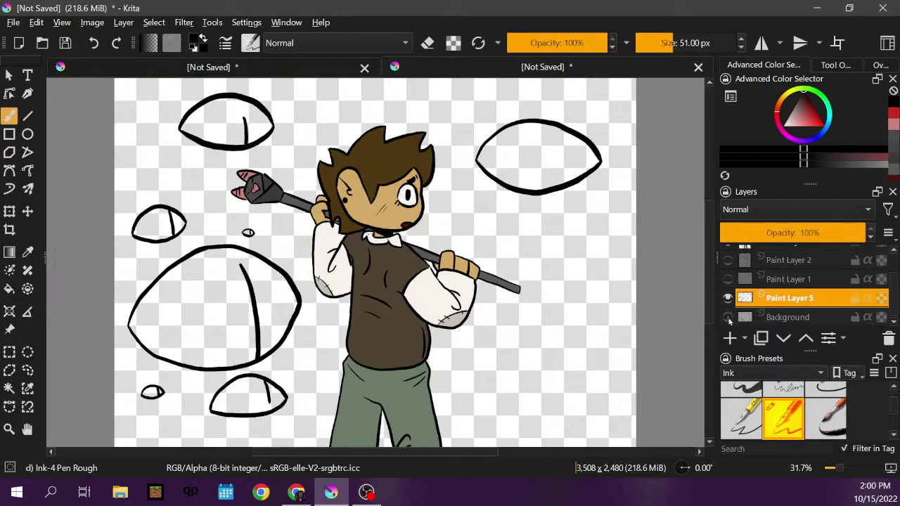
{"action": "left_click", "coordinate": [729, 317]}
{"action": "left_click_drag", "start_coordinate": [515, 137], "coordinate": [519, 193]}
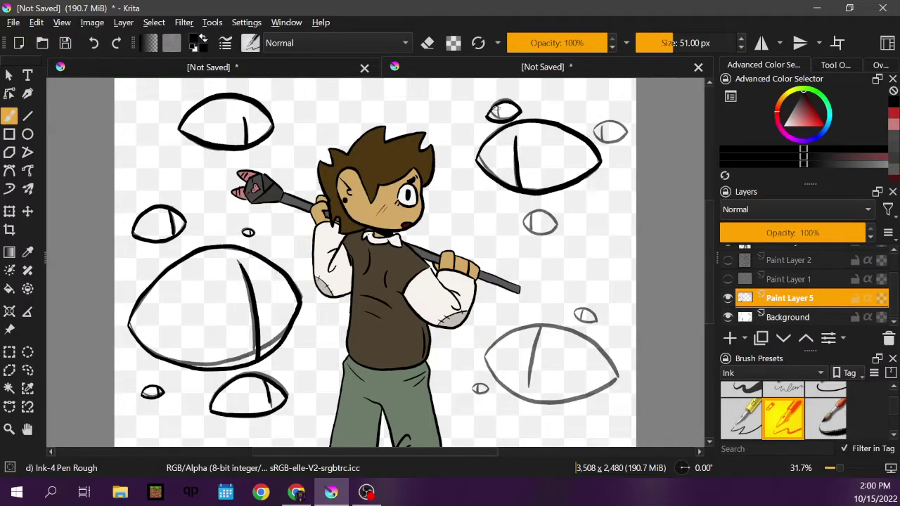
{"action": "left_click", "coordinate": [728, 317]}
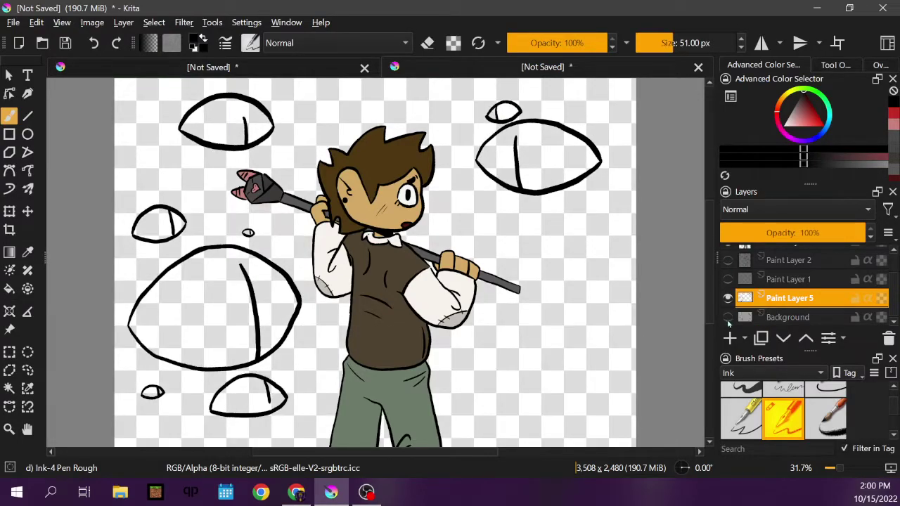
{"action": "left_click", "coordinate": [728, 317]}
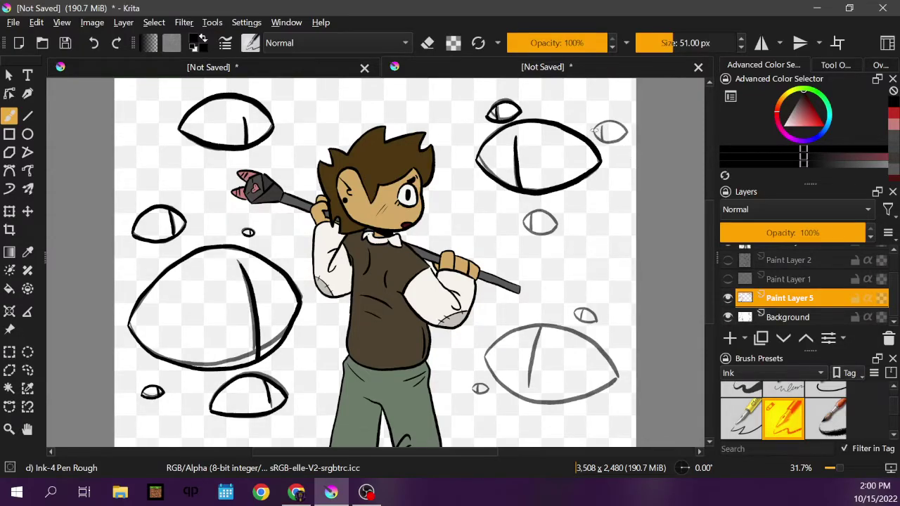
Step: Ink the two small eyes to the right of and below the large upper-right eye, checking the lines with the Background hidden
{"action": "left_click_drag", "start_coordinate": [596, 129], "coordinate": [617, 125]}
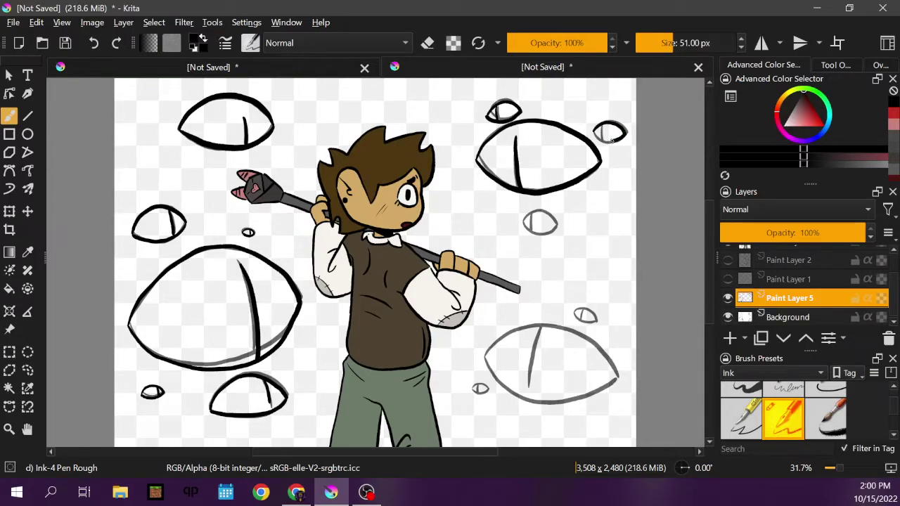
{"action": "key", "text": "ctrl+z"}
{"action": "left_click", "coordinate": [728, 317]}
{"action": "left_click", "coordinate": [728, 318]}
{"action": "left_click_drag", "start_coordinate": [597, 130], "coordinate": [600, 137]}
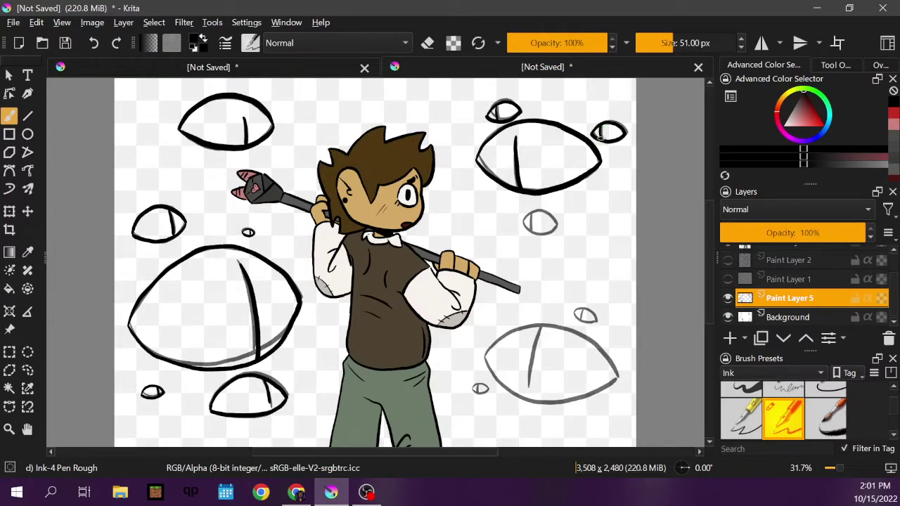
{"action": "left_click", "coordinate": [729, 318]}
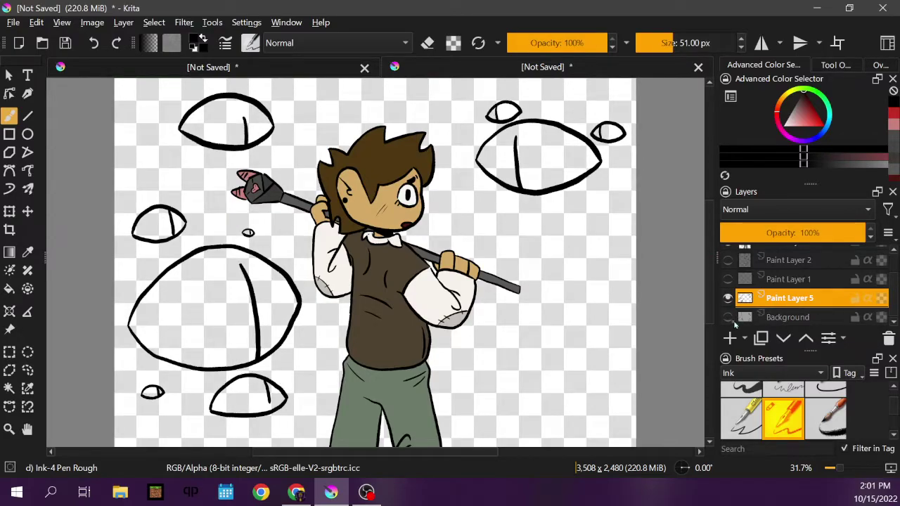
{"action": "left_click", "coordinate": [729, 318]}
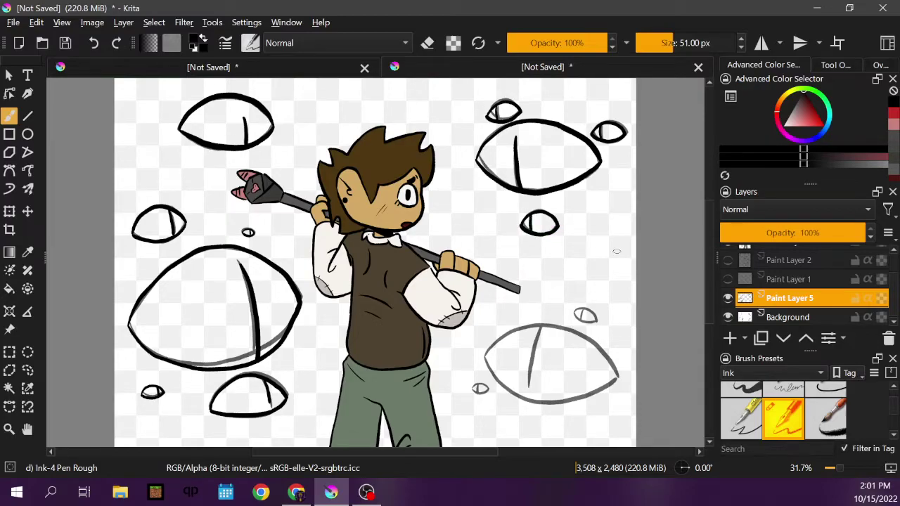
{"action": "left_click", "coordinate": [730, 318]}
{"action": "left_click", "coordinate": [729, 318]}
Step: Ink the outline of the large lower-right eye over its sketch and check it with the Background hidden
{"action": "mouse_move", "coordinate": [482, 362]}
{"action": "left_mouse_down"}
{"action": "mouse_move", "coordinate": [520, 329]}
{"action": "mouse_move", "coordinate": [556, 325]}
{"action": "mouse_move", "coordinate": [591, 341]}
{"action": "mouse_move", "coordinate": [617, 371]}
{"action": "mouse_move", "coordinate": [575, 398]}
{"action": "mouse_move", "coordinate": [497, 380]}
{"action": "left_mouse_up"}
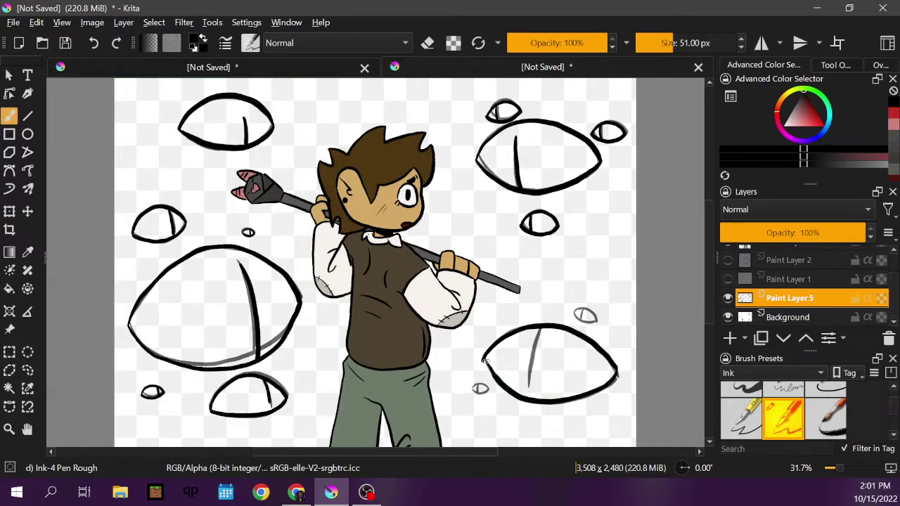
{"action": "left_click", "coordinate": [728, 317]}
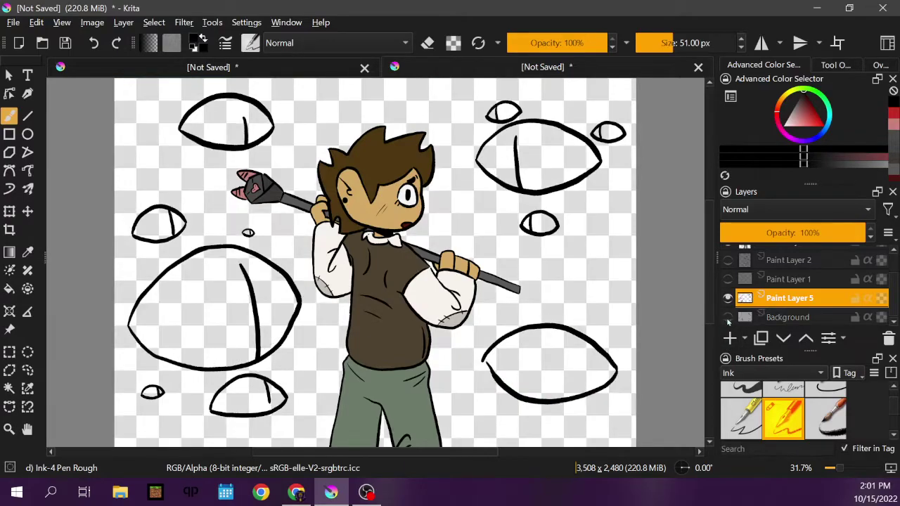
{"action": "left_click", "coordinate": [728, 317]}
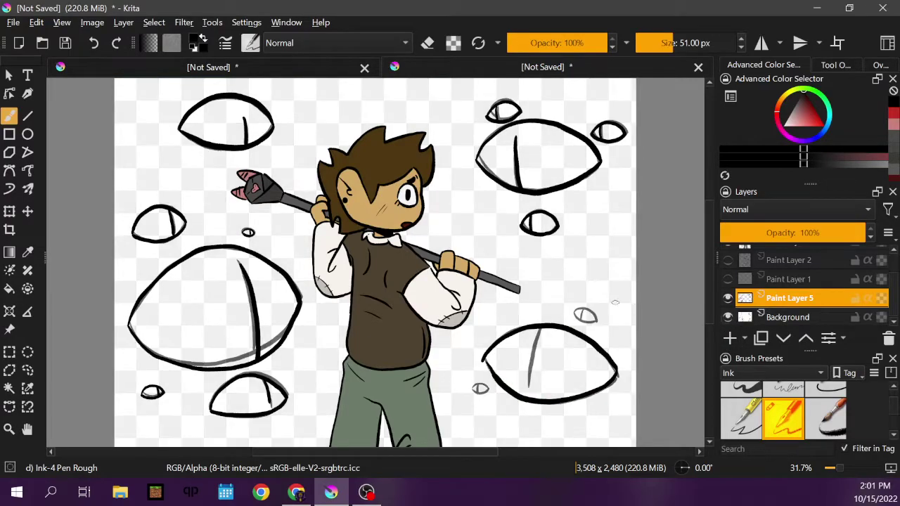
{"action": "left_click", "coordinate": [730, 317]}
{"action": "left_click", "coordinate": [729, 317]}
Step: Erase the lower-left edge of the large lower-right eye's outline and redraw it as a closed curve
{"action": "key", "text": "e"}
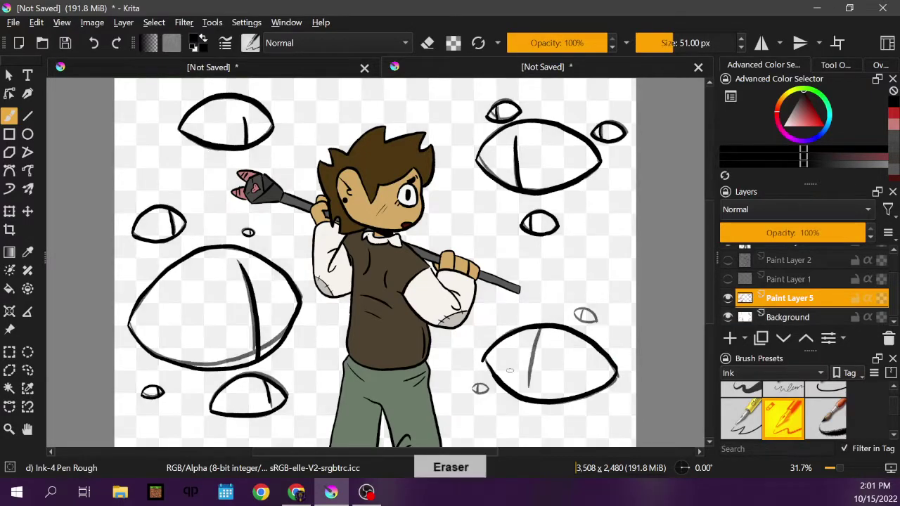
{"action": "mouse_move", "coordinate": [490, 366]}
{"action": "left_mouse_down"}
{"action": "mouse_move", "coordinate": [508, 384]}
{"action": "mouse_move", "coordinate": [534, 378]}
{"action": "left_mouse_up"}
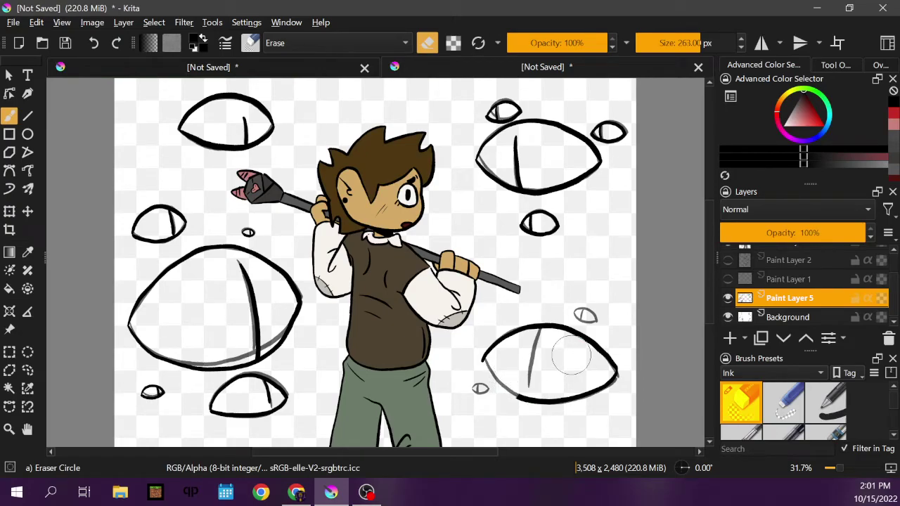
{"action": "key", "text": "e"}
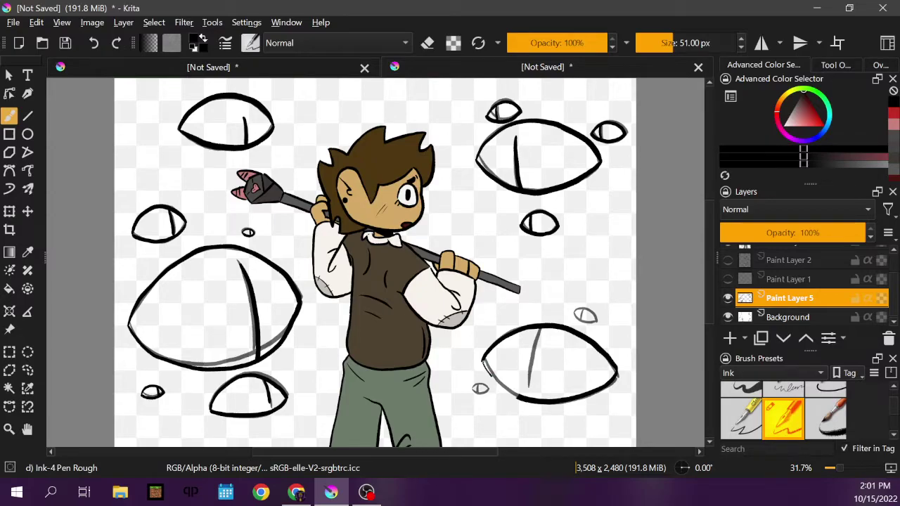
{"action": "left_click_drag", "start_coordinate": [492, 376], "coordinate": [495, 382]}
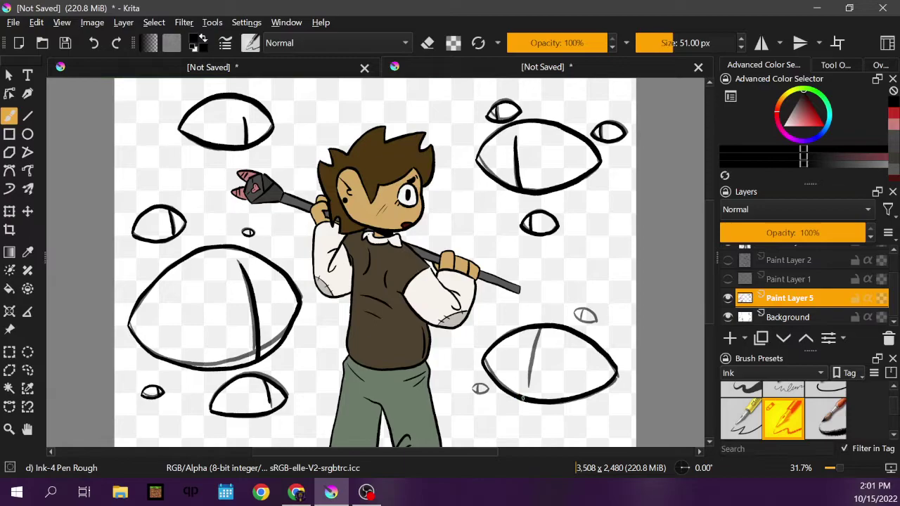
{"action": "left_click", "coordinate": [730, 317]}
{"action": "left_click", "coordinate": [729, 317]}
Step: Ink the large lower-right eye's pupil and the small eye to its lower left, redoing the small eye's pupil
{"action": "left_click_drag", "start_coordinate": [533, 337], "coordinate": [525, 378]}
{"action": "left_click", "coordinate": [729, 317]}
{"action": "left_click", "coordinate": [729, 317]}
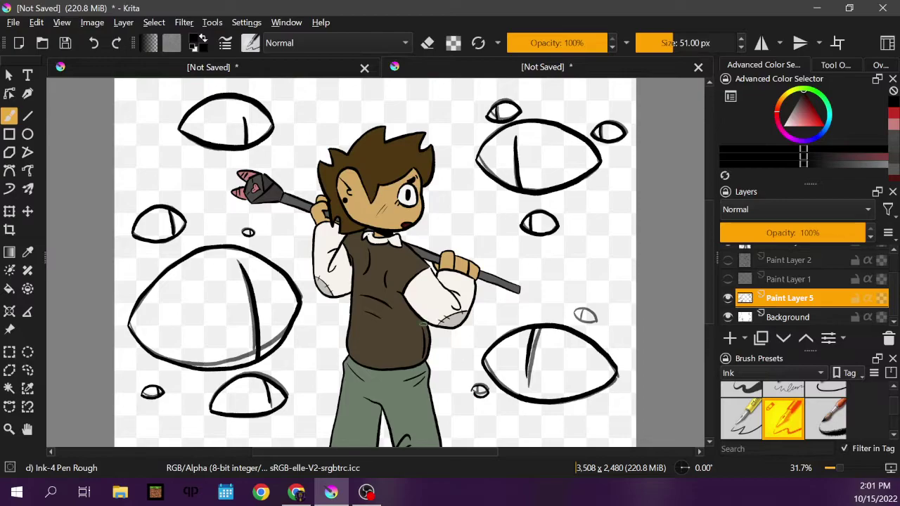
{"action": "left_click", "coordinate": [94, 42]}
{"action": "left_click_drag", "start_coordinate": [480, 384], "coordinate": [480, 391]}
{"action": "left_click", "coordinate": [728, 317]}
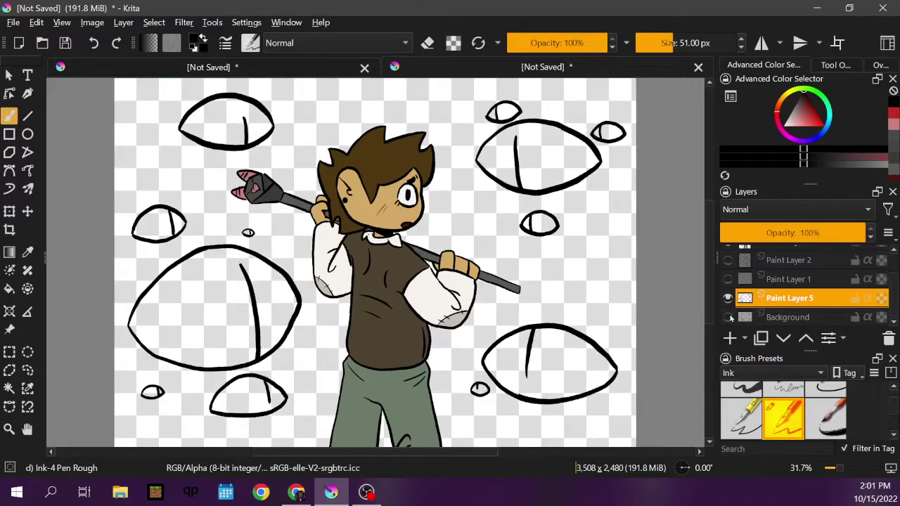
{"action": "left_click", "coordinate": [728, 317]}
Step: Ink the small eye above the large lower-right eye and check it with the Background hidden
{"action": "left_click_drag", "start_coordinate": [573, 313], "coordinate": [595, 320]}
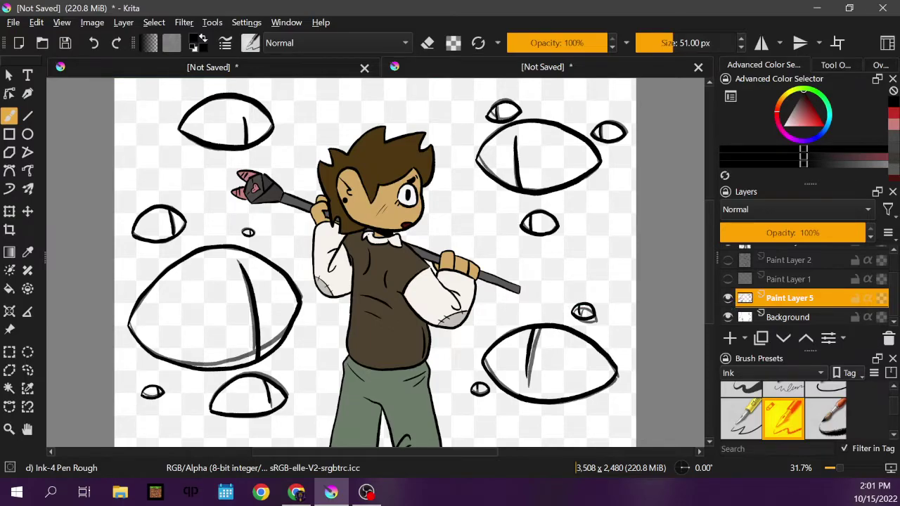
{"action": "left_click", "coordinate": [93, 43]}
{"action": "key", "text": "ctrl+z"}
{"action": "left_click", "coordinate": [728, 317]}
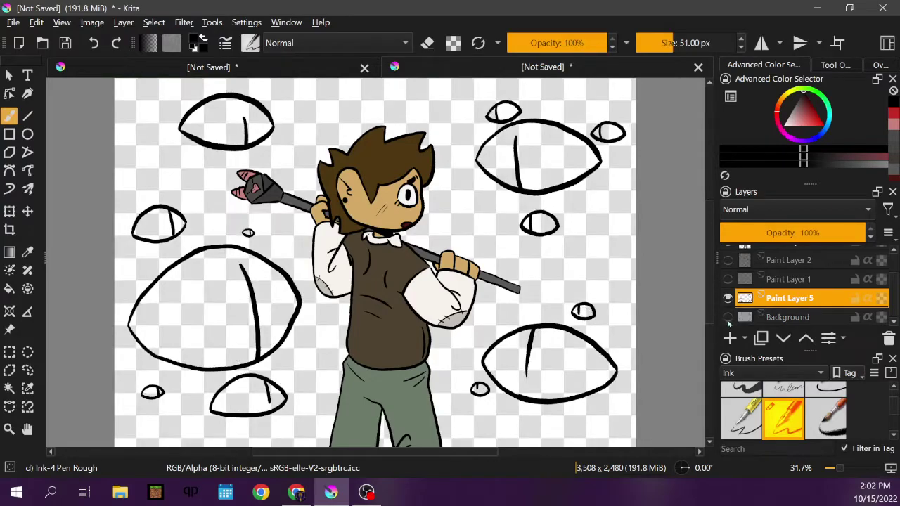
{"action": "left_click", "coordinate": [728, 317]}
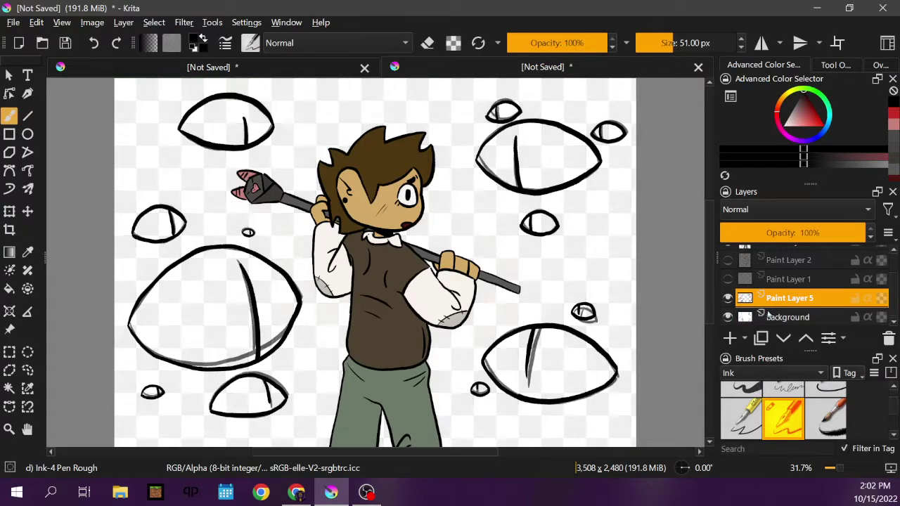
{"action": "key", "text": "e"}
{"action": "mouse_move", "coordinate": [603, 165]}
{"action": "left_mouse_down"}
{"action": "mouse_move", "coordinate": [581, 218]}
{"action": "mouse_move", "coordinate": [513, 137]}
{"action": "left_mouse_up"}
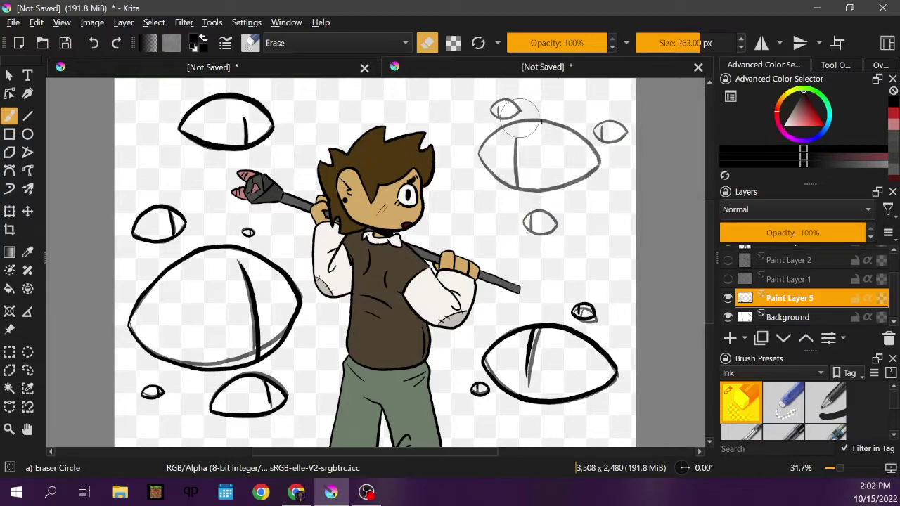
{"action": "key", "text": "ctrl+z"}
Step: Raise the Background layer's opacity to 100%
{"action": "left_click", "coordinate": [766, 317]}
{"action": "mouse_move", "coordinate": [619, 236]}
{"action": "left_mouse_down"}
{"action": "mouse_move", "coordinate": [570, 162]}
{"action": "mouse_move", "coordinate": [563, 176]}
{"action": "left_mouse_up"}
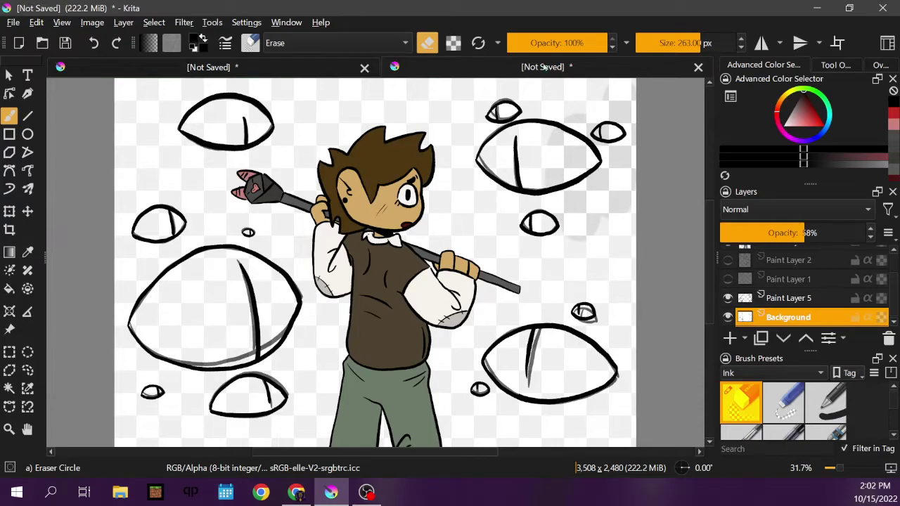
{"action": "key", "text": "ctrl+z"}
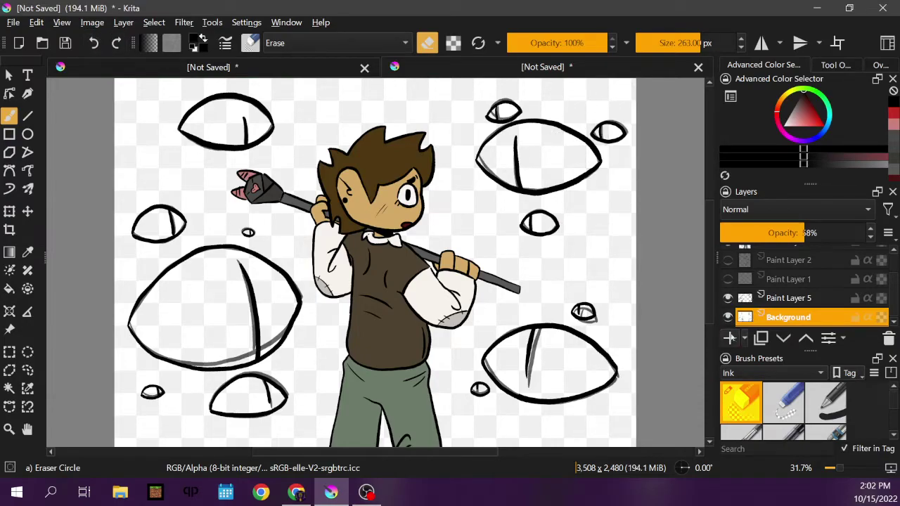
{"action": "left_click_drag", "start_coordinate": [802, 233], "coordinate": [876, 233]}
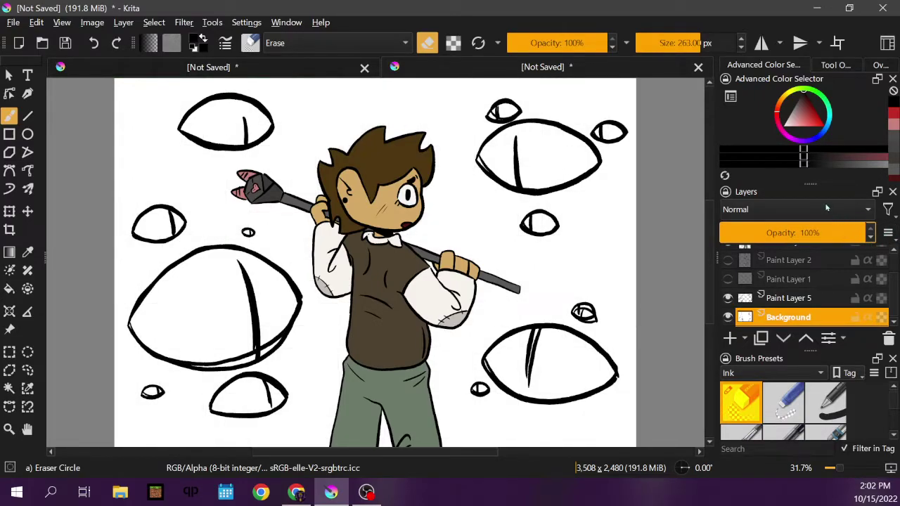
Step: Paint over the rough eye sketches on the Background layer in white with the Ink-4 Pen Rough brush at 1000 px
{"action": "left_click", "coordinate": [784, 127]}
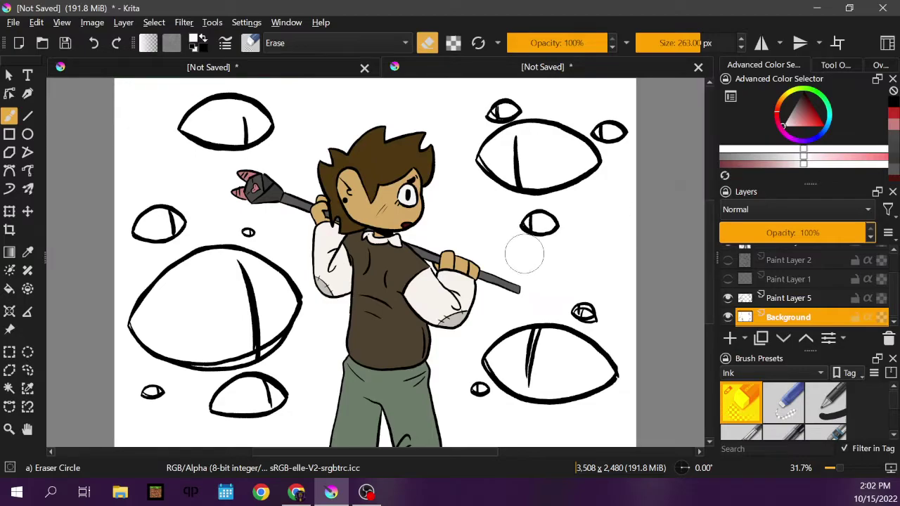
{"action": "key", "text": "slash"}
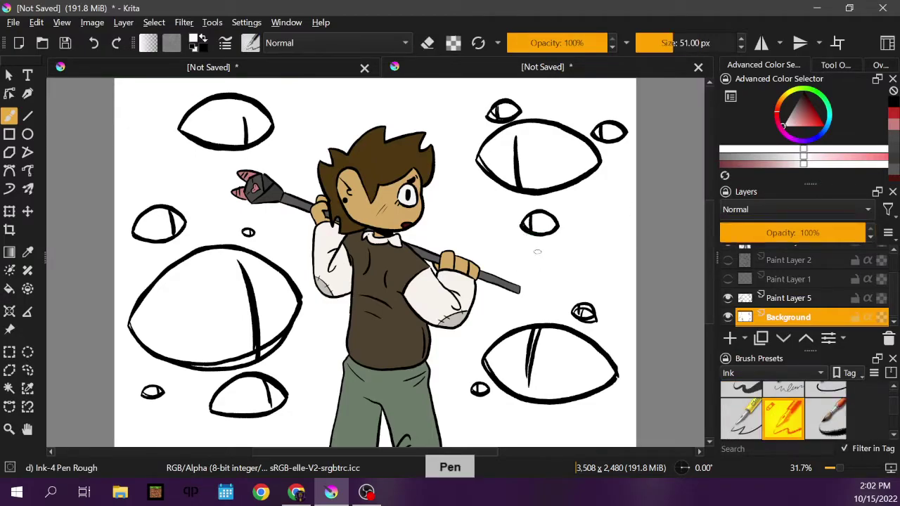
{"action": "mouse_move", "coordinate": [537, 252]}
{"action": "left_mouse_down"}
{"action": "mouse_move", "coordinate": [548, 264]}
{"action": "mouse_move", "coordinate": [559, 259]}
{"action": "mouse_move", "coordinate": [591, 233]}
{"action": "mouse_move", "coordinate": [612, 302]}
{"action": "left_mouse_up"}
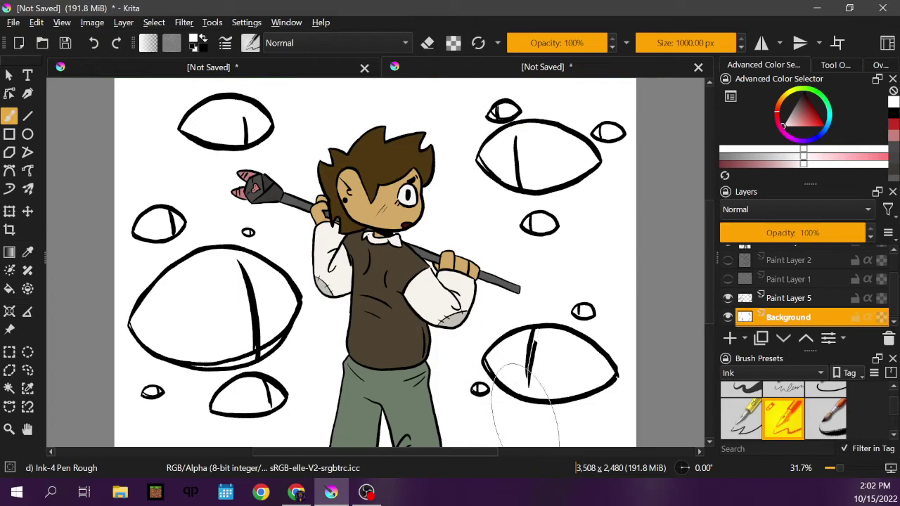
{"action": "mouse_move", "coordinate": [181, 408]}
{"action": "left_mouse_down"}
{"action": "mouse_move", "coordinate": [169, 365]}
{"action": "mouse_move", "coordinate": [161, 365]}
{"action": "mouse_move", "coordinate": [664, 205]}
{"action": "left_mouse_up"}
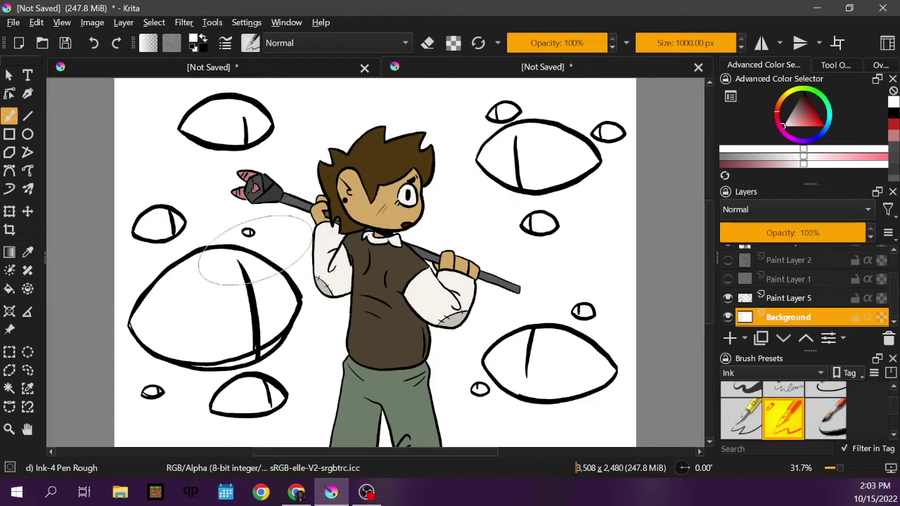
{"action": "left_click_drag", "start_coordinate": [582, 278], "coordinate": [586, 281]}
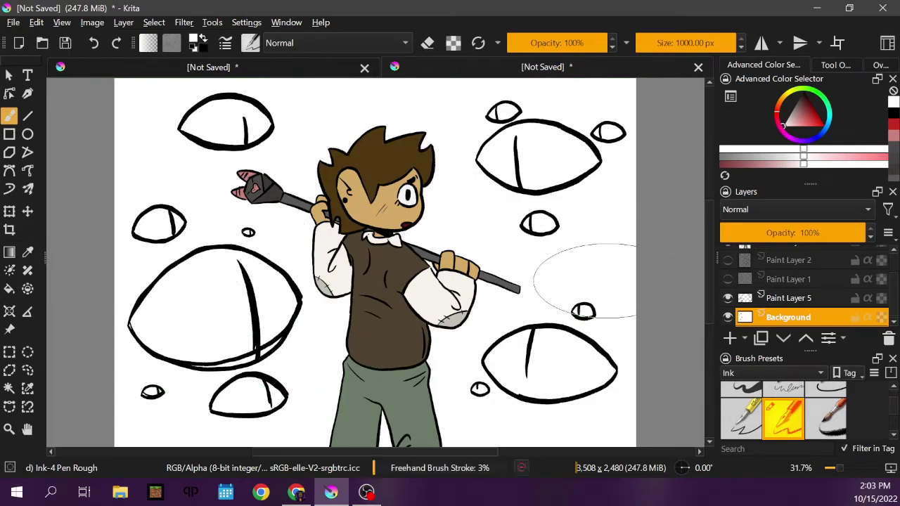
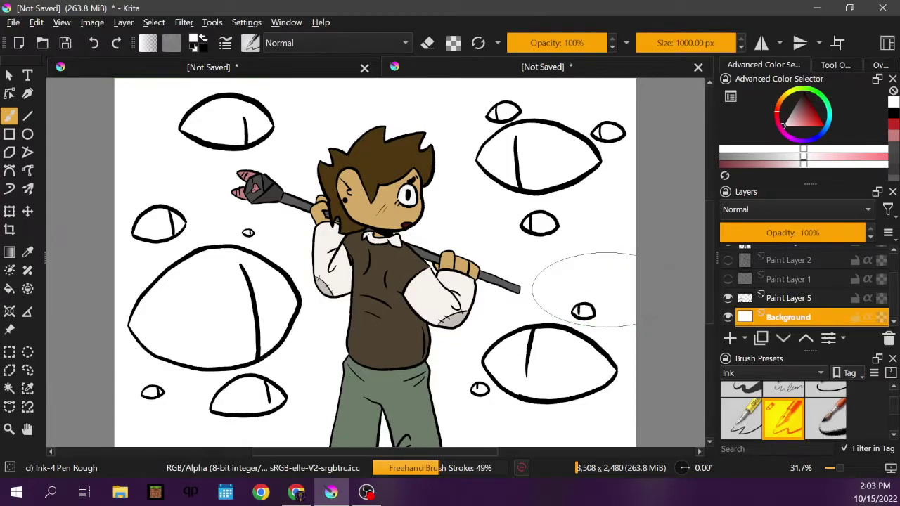
Step: Reduce the brush size to 154 px and add a new paint layer directly beneath Paint Layer 5
{"action": "left_click_drag", "start_coordinate": [605, 264], "coordinate": [492, 266]}
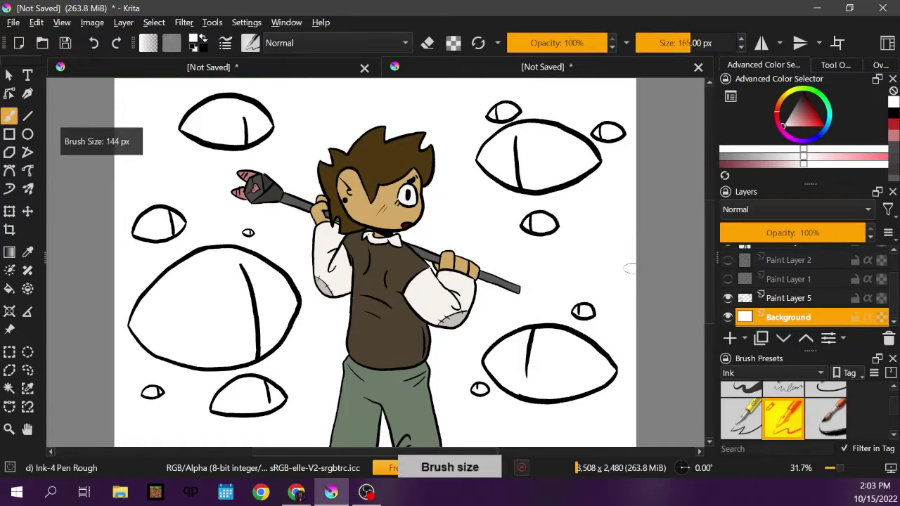
{"action": "left_click", "coordinate": [777, 300]}
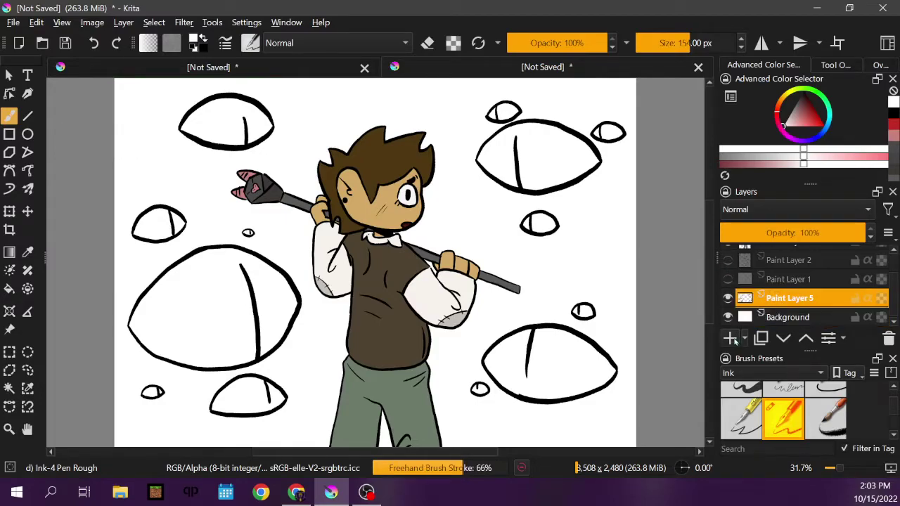
{"action": "left_click", "coordinate": [731, 340]}
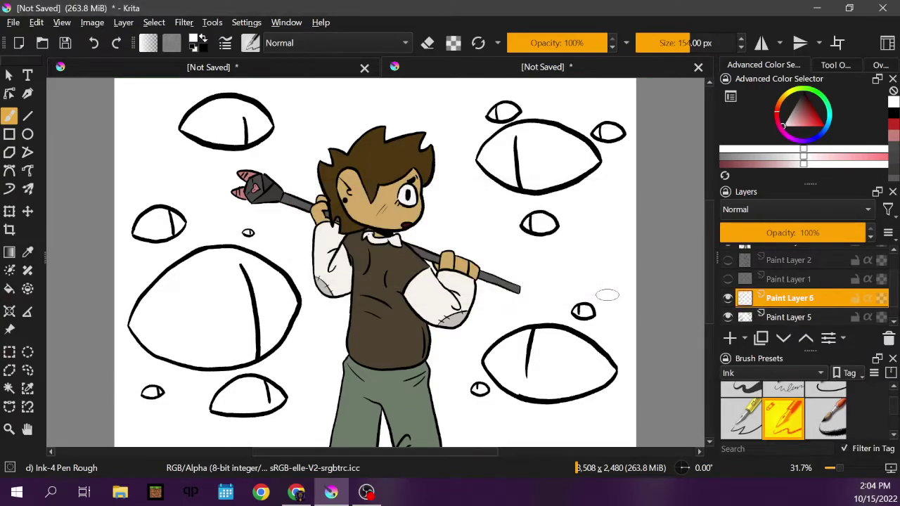
{"action": "left_click_drag", "start_coordinate": [790, 303], "coordinate": [827, 312]}
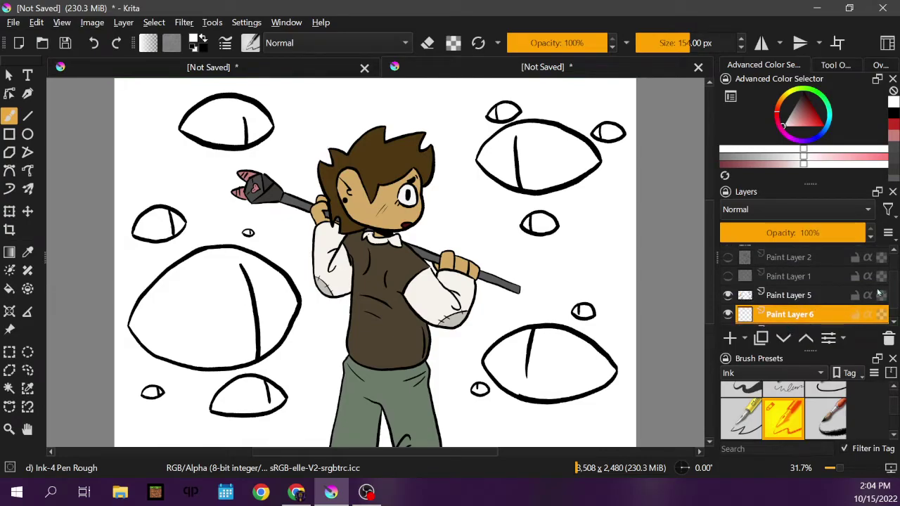
Step: Try a mid-grey brush stroke around the upper-right eyes on Paint Layer 6
{"action": "left_click", "coordinate": [790, 111]}
{"action": "left_click_drag", "start_coordinate": [582, 157], "coordinate": [547, 220]}
{"action": "left_click", "coordinate": [95, 44]}
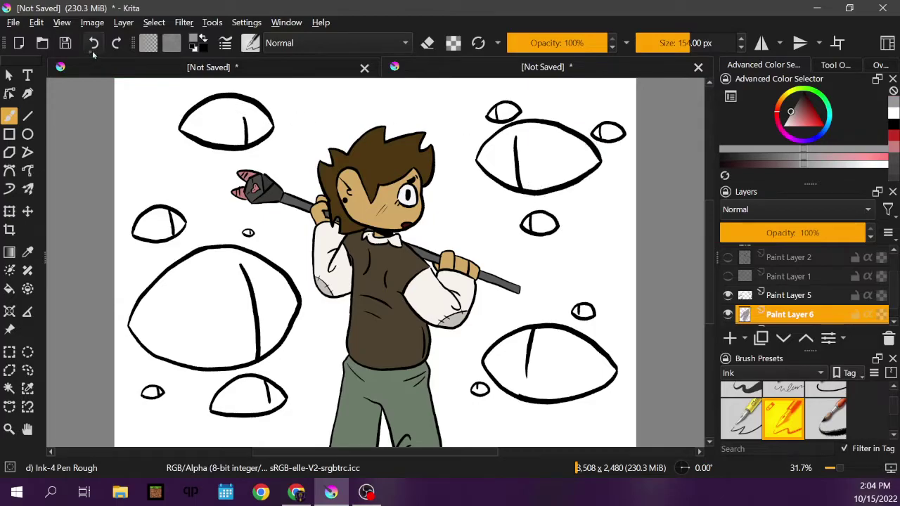
Step: Paint the whole background around the character very dark green on Paint Layer 6, enlarging the Ink-4 Pen Rough brush to 747 px
{"action": "mouse_move", "coordinate": [812, 115]}
{"action": "left_mouse_down"}
{"action": "mouse_move", "coordinate": [805, 105]}
{"action": "mouse_move", "coordinate": [816, 93]}
{"action": "mouse_move", "coordinate": [803, 112]}
{"action": "mouse_move", "coordinate": [804, 97]}
{"action": "left_mouse_up"}
{"action": "mouse_move", "coordinate": [598, 130]}
{"action": "left_mouse_down"}
{"action": "mouse_move", "coordinate": [610, 204]}
{"action": "mouse_move", "coordinate": [619, 248]}
{"action": "mouse_move", "coordinate": [630, 131]}
{"action": "mouse_move", "coordinate": [622, 208]}
{"action": "mouse_move", "coordinate": [633, 357]}
{"action": "mouse_move", "coordinate": [619, 361]}
{"action": "mouse_move", "coordinate": [619, 341]}
{"action": "mouse_move", "coordinate": [625, 446]}
{"action": "mouse_move", "coordinate": [590, 431]}
{"action": "mouse_move", "coordinate": [567, 411]}
{"action": "mouse_move", "coordinate": [567, 400]}
{"action": "mouse_move", "coordinate": [583, 400]}
{"action": "mouse_move", "coordinate": [567, 398]}
{"action": "mouse_move", "coordinate": [526, 445]}
{"action": "mouse_move", "coordinate": [499, 445]}
{"action": "mouse_move", "coordinate": [477, 415]}
{"action": "mouse_move", "coordinate": [484, 445]}
{"action": "left_mouse_up"}
{"action": "left_click_drag", "start_coordinate": [447, 422], "coordinate": [431, 380]}
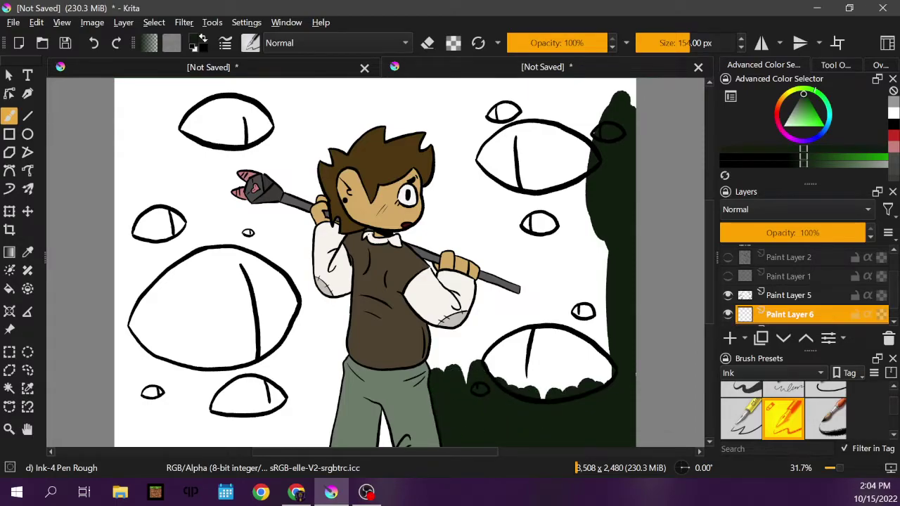
{"action": "mouse_move", "coordinate": [338, 394]}
{"action": "left_mouse_down"}
{"action": "mouse_move", "coordinate": [296, 422]}
{"action": "mouse_move", "coordinate": [225, 433]}
{"action": "mouse_move", "coordinate": [190, 426]}
{"action": "mouse_move", "coordinate": [200, 436]}
{"action": "mouse_move", "coordinate": [232, 415]}
{"action": "mouse_move", "coordinate": [204, 376]}
{"action": "mouse_move", "coordinate": [137, 408]}
{"action": "mouse_move", "coordinate": [197, 324]}
{"action": "mouse_move", "coordinate": [191, 303]}
{"action": "mouse_move", "coordinate": [282, 317]}
{"action": "mouse_move", "coordinate": [278, 394]}
{"action": "mouse_move", "coordinate": [256, 322]}
{"action": "mouse_move", "coordinate": [257, 357]}
{"action": "mouse_move", "coordinate": [207, 338]}
{"action": "mouse_move", "coordinate": [185, 366]}
{"action": "mouse_move", "coordinate": [225, 325]}
{"action": "mouse_move", "coordinate": [246, 336]}
{"action": "mouse_move", "coordinate": [287, 421]}
{"action": "mouse_move", "coordinate": [274, 359]}
{"action": "mouse_move", "coordinate": [331, 378]}
{"action": "mouse_move", "coordinate": [260, 285]}
{"action": "mouse_move", "coordinate": [218, 264]}
{"action": "mouse_move", "coordinate": [172, 290]}
{"action": "mouse_move", "coordinate": [151, 277]}
{"action": "mouse_move", "coordinate": [145, 169]}
{"action": "mouse_move", "coordinate": [161, 42]}
{"action": "mouse_move", "coordinate": [201, 124]}
{"action": "mouse_move", "coordinate": [211, 277]}
{"action": "mouse_move", "coordinate": [249, 113]}
{"action": "mouse_move", "coordinate": [257, 187]}
{"action": "mouse_move", "coordinate": [270, 119]}
{"action": "mouse_move", "coordinate": [263, 91]}
{"action": "mouse_move", "coordinate": [294, 91]}
{"action": "mouse_move", "coordinate": [271, 185]}
{"action": "mouse_move", "coordinate": [295, 211]}
{"action": "mouse_move", "coordinate": [348, 217]}
{"action": "mouse_move", "coordinate": [358, 140]}
{"action": "mouse_move", "coordinate": [338, 92]}
{"action": "mouse_move", "coordinate": [415, 113]}
{"action": "mouse_move", "coordinate": [429, 295]}
{"action": "mouse_move", "coordinate": [461, 366]}
{"action": "mouse_move", "coordinate": [486, 348]}
{"action": "mouse_move", "coordinate": [472, 239]}
{"action": "mouse_move", "coordinate": [501, 63]}
{"action": "mouse_move", "coordinate": [538, 116]}
{"action": "mouse_move", "coordinate": [549, 158]}
{"action": "mouse_move", "coordinate": [544, 277]}
{"action": "mouse_move", "coordinate": [518, 313]}
{"action": "mouse_move", "coordinate": [539, 386]}
{"action": "mouse_move", "coordinate": [572, 378]}
{"action": "mouse_move", "coordinate": [598, 334]}
{"action": "mouse_move", "coordinate": [602, 84]}
{"action": "mouse_move", "coordinate": [573, 307]}
{"action": "left_mouse_up"}
{"action": "key", "text": "bracketright"}
{"action": "key", "text": "bracketright"}
{"action": "key", "text": "bracketright"}
{"action": "key", "text": "bracketright"}
{"action": "key", "text": "bracketright"}
{"action": "key", "text": "bracketright"}
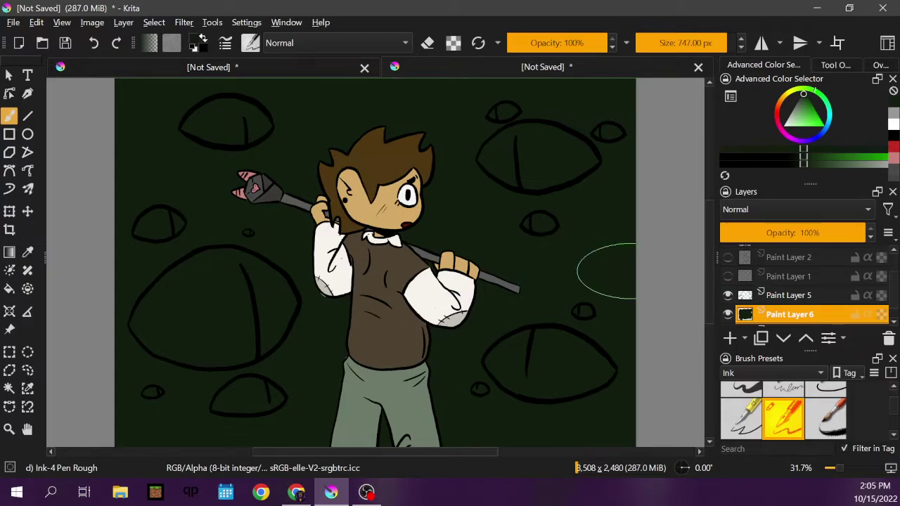
Step: Erase the dark green from inside all the eyes right of the character with the 263 px Eraser Circle
{"action": "key", "text": "e"}
{"action": "mouse_move", "coordinate": [537, 358]}
{"action": "left_mouse_down"}
{"action": "mouse_move", "coordinate": [512, 352]}
{"action": "mouse_move", "coordinate": [493, 361]}
{"action": "left_mouse_up"}
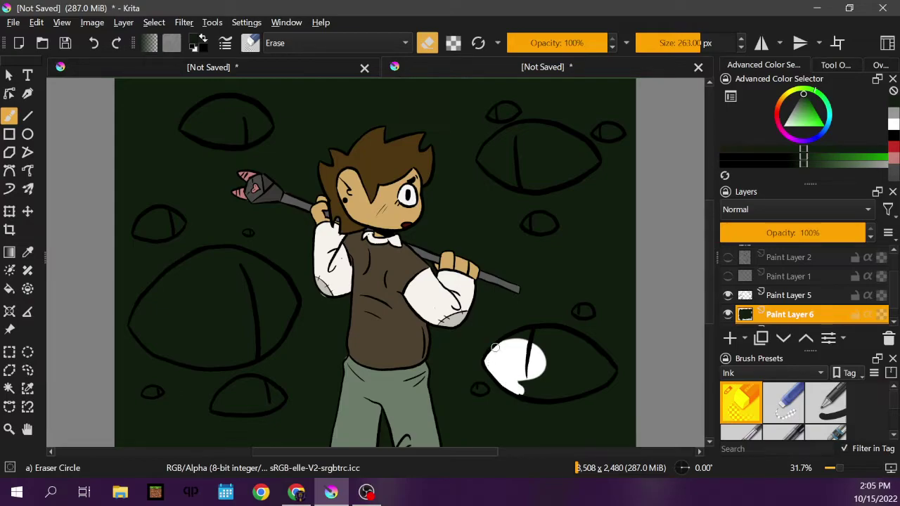
{"action": "mouse_move", "coordinate": [533, 332]}
{"action": "left_mouse_down"}
{"action": "mouse_move", "coordinate": [564, 332]}
{"action": "mouse_move", "coordinate": [596, 347]}
{"action": "mouse_move", "coordinate": [612, 369]}
{"action": "mouse_move", "coordinate": [595, 382]}
{"action": "mouse_move", "coordinate": [534, 387]}
{"action": "mouse_move", "coordinate": [570, 352]}
{"action": "mouse_move", "coordinate": [549, 346]}
{"action": "left_mouse_up"}
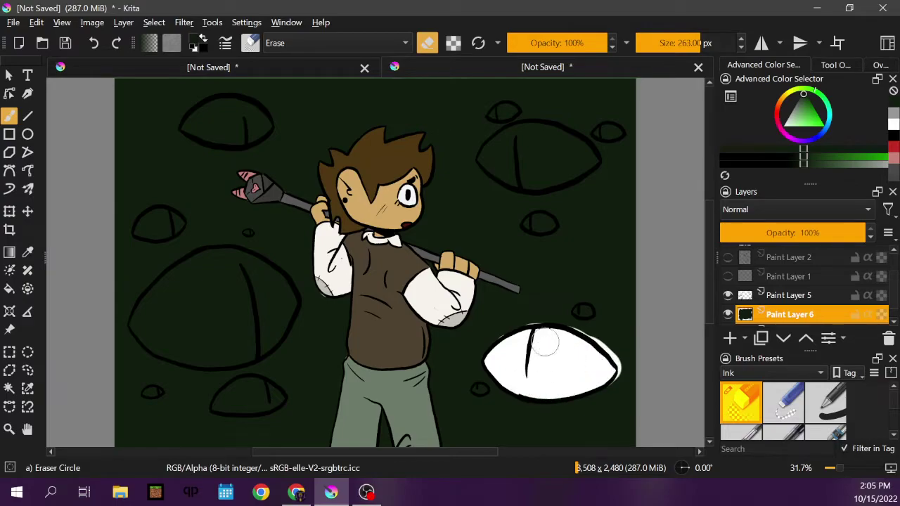
{"action": "left_click_drag", "start_coordinate": [481, 388], "coordinate": [482, 388]}
{"action": "left_click_drag", "start_coordinate": [587, 316], "coordinate": [586, 313]}
{"action": "left_click_drag", "start_coordinate": [543, 219], "coordinate": [529, 224]}
{"action": "mouse_move", "coordinate": [549, 163]}
{"action": "left_mouse_down"}
{"action": "mouse_move", "coordinate": [504, 151]}
{"action": "mouse_move", "coordinate": [510, 142]}
{"action": "mouse_move", "coordinate": [504, 154]}
{"action": "mouse_move", "coordinate": [524, 174]}
{"action": "mouse_move", "coordinate": [587, 163]}
{"action": "mouse_move", "coordinate": [581, 144]}
{"action": "mouse_move", "coordinate": [505, 113]}
{"action": "left_mouse_up"}
{"action": "mouse_move", "coordinate": [622, 133]}
{"action": "left_mouse_down"}
{"action": "mouse_move", "coordinate": [609, 131]}
{"action": "mouse_move", "coordinate": [621, 143]}
{"action": "left_mouse_up"}
Step: Erase the dark green from inside all the eyes left of the character with the Eraser Circle
{"action": "mouse_move", "coordinate": [268, 316]}
{"action": "left_mouse_down"}
{"action": "mouse_move", "coordinate": [253, 255]}
{"action": "mouse_move", "coordinate": [230, 360]}
{"action": "mouse_move", "coordinate": [208, 319]}
{"action": "mouse_move", "coordinate": [207, 252]}
{"action": "mouse_move", "coordinate": [196, 374]}
{"action": "mouse_move", "coordinate": [145, 304]}
{"action": "mouse_move", "coordinate": [137, 317]}
{"action": "mouse_move", "coordinate": [154, 396]}
{"action": "left_mouse_up"}
{"action": "mouse_move", "coordinate": [215, 394]}
{"action": "left_mouse_down"}
{"action": "mouse_move", "coordinate": [247, 396]}
{"action": "mouse_move", "coordinate": [236, 409]}
{"action": "mouse_move", "coordinate": [277, 383]}
{"action": "left_mouse_up"}
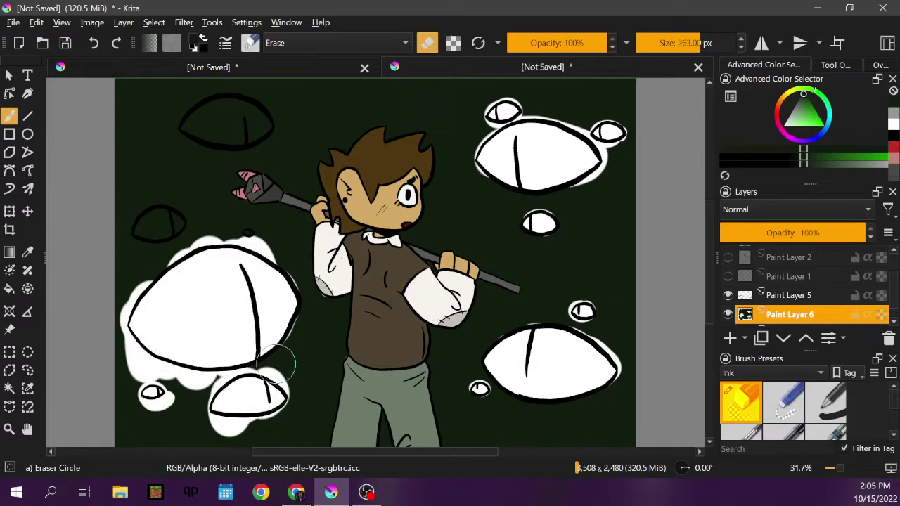
{"action": "left_click", "coordinate": [249, 232]}
{"action": "mouse_move", "coordinate": [175, 219]}
{"action": "left_mouse_down"}
{"action": "mouse_move", "coordinate": [140, 239]}
{"action": "mouse_move", "coordinate": [177, 222]}
{"action": "left_mouse_up"}
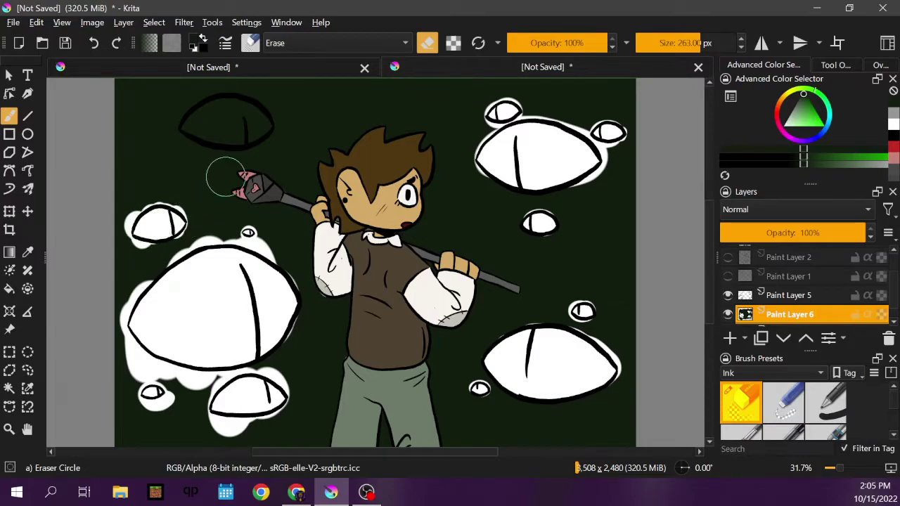
{"action": "mouse_move", "coordinate": [197, 113]}
{"action": "left_mouse_down"}
{"action": "mouse_move", "coordinate": [190, 126]}
{"action": "mouse_move", "coordinate": [225, 128]}
{"action": "mouse_move", "coordinate": [291, 106]}
{"action": "left_mouse_up"}
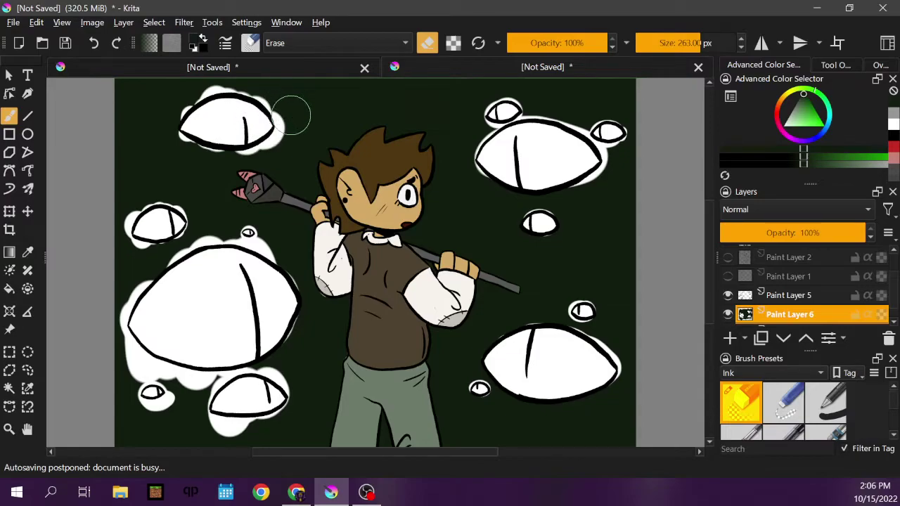
Step: Cover the white fringe around the two upper-left eyes in dark green with Ink-4 Pen Rough at 165 px, erasing any spill inside the outlines
{"action": "key", "text": "slash"}
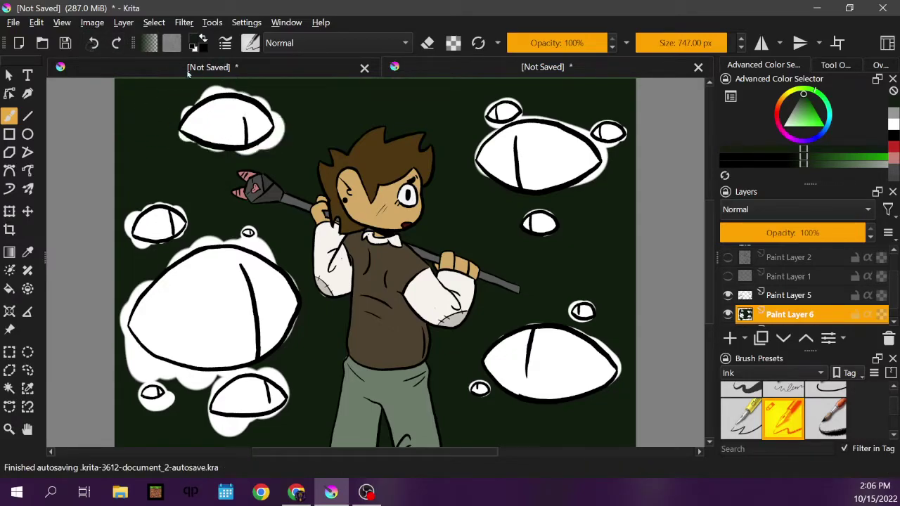
{"action": "key", "text": "bracketleft"}
{"action": "key", "text": "bracketleft"}
{"action": "key", "text": "bracketleft"}
{"action": "key", "text": "bracketleft"}
{"action": "key", "text": "bracketleft"}
{"action": "key", "text": "bracketleft"}
{"action": "key", "text": "bracketleft"}
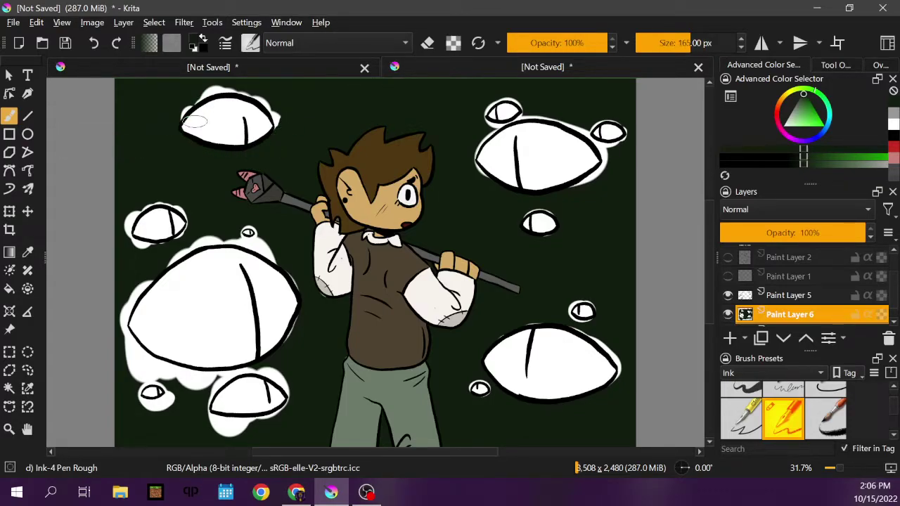
{"action": "left_click_drag", "start_coordinate": [181, 114], "coordinate": [178, 118]}
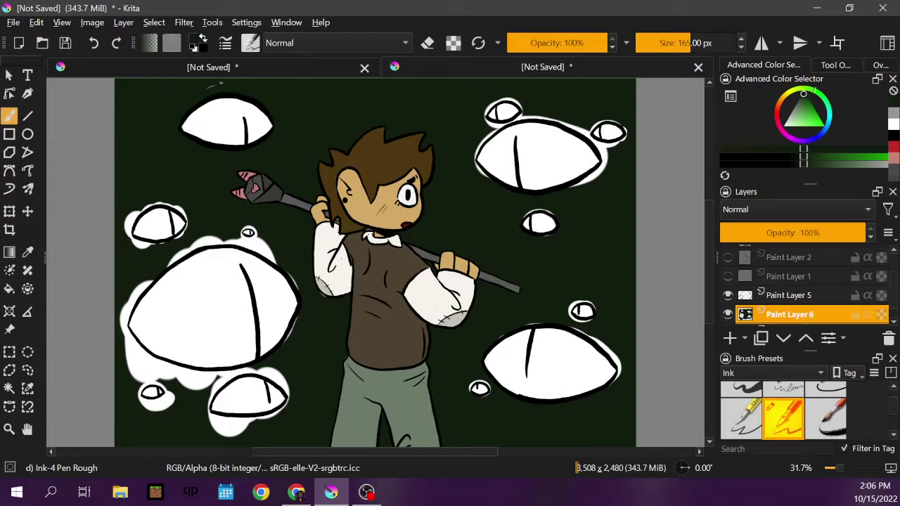
{"action": "key", "text": "e"}
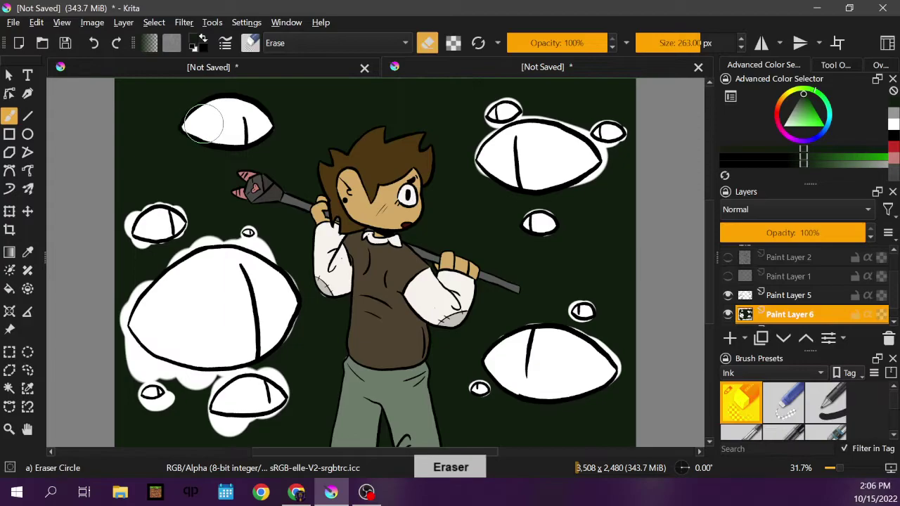
{"action": "left_click_drag", "start_coordinate": [206, 125], "coordinate": [192, 121]}
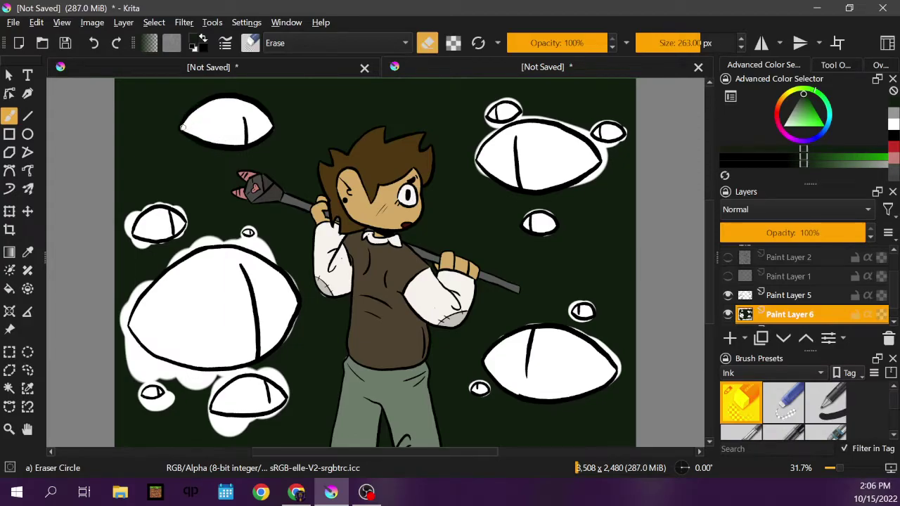
{"action": "key", "text": "e"}
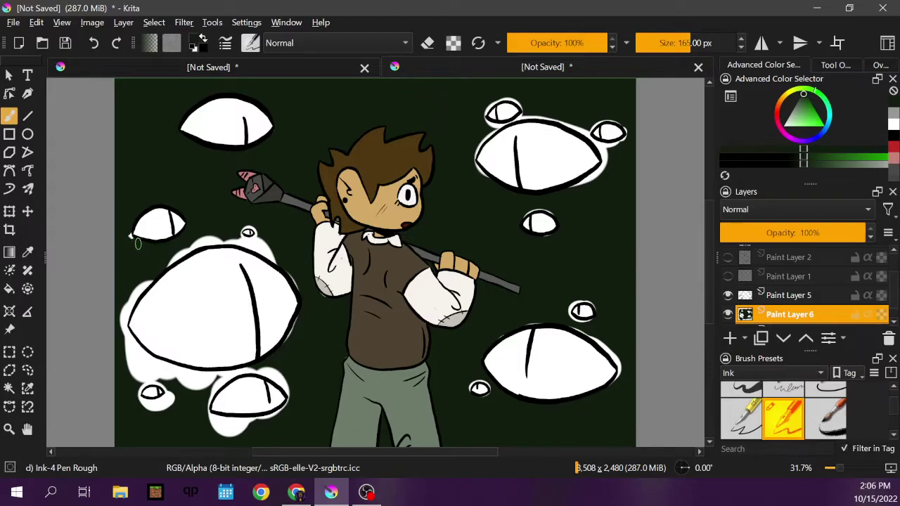
Step: Paint dark green over the white fringe around the large left eye and the tiny eye above it
{"action": "left_click", "coordinate": [248, 234]}
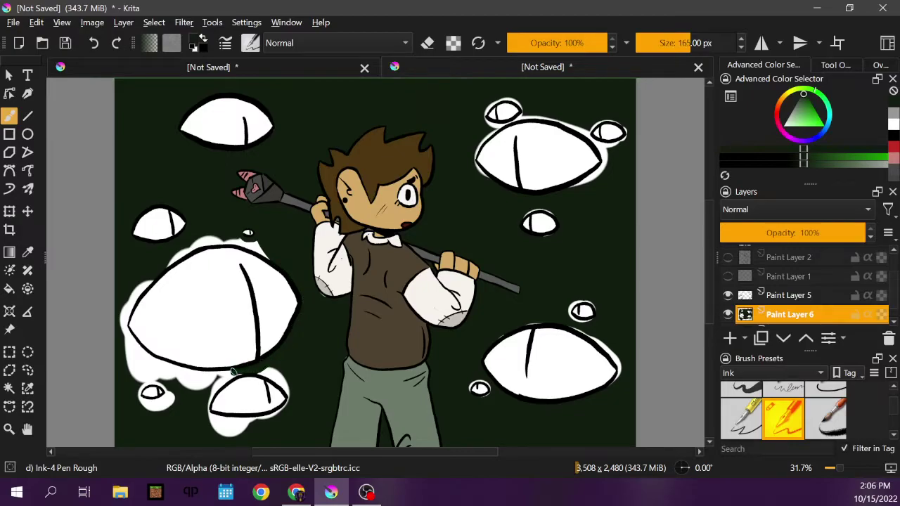
{"action": "mouse_move", "coordinate": [208, 373]}
{"action": "left_mouse_down"}
{"action": "mouse_move", "coordinate": [171, 372]}
{"action": "mouse_move", "coordinate": [133, 351]}
{"action": "mouse_move", "coordinate": [130, 304]}
{"action": "left_mouse_up"}
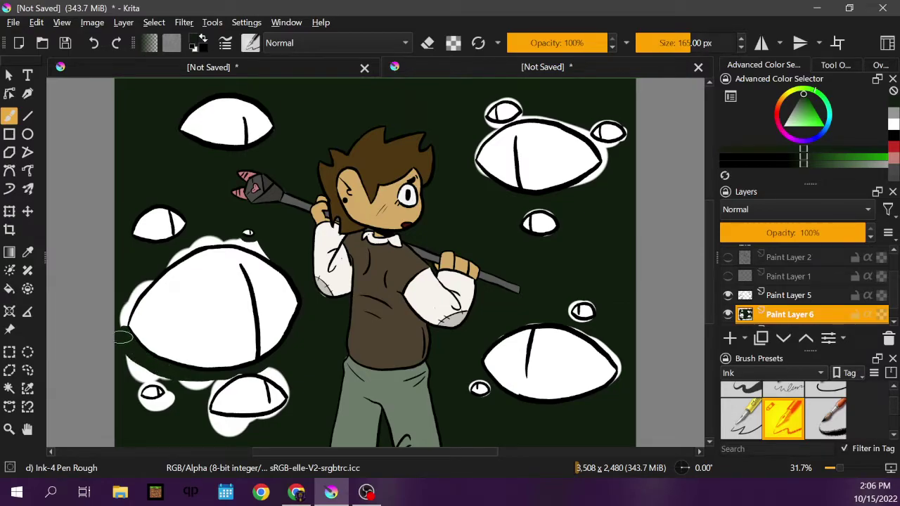
{"action": "left_click_drag", "start_coordinate": [121, 330], "coordinate": [124, 320]}
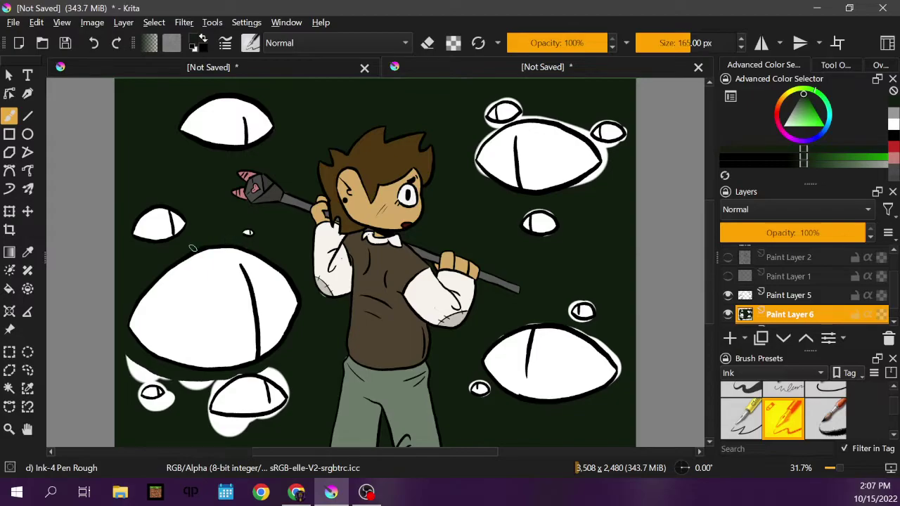
{"action": "mouse_move", "coordinate": [129, 353]}
{"action": "left_mouse_down"}
{"action": "mouse_move", "coordinate": [132, 367]}
{"action": "mouse_move", "coordinate": [143, 365]}
{"action": "left_mouse_up"}
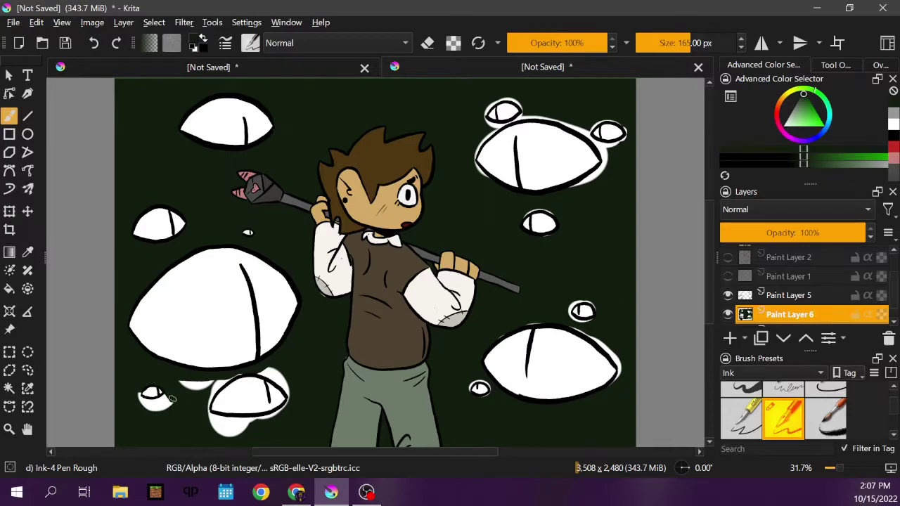
Step: Paint dark green over the leftover white around the two smaller eyes beneath the large left eye
{"action": "left_click_drag", "start_coordinate": [144, 398], "coordinate": [151, 404]}
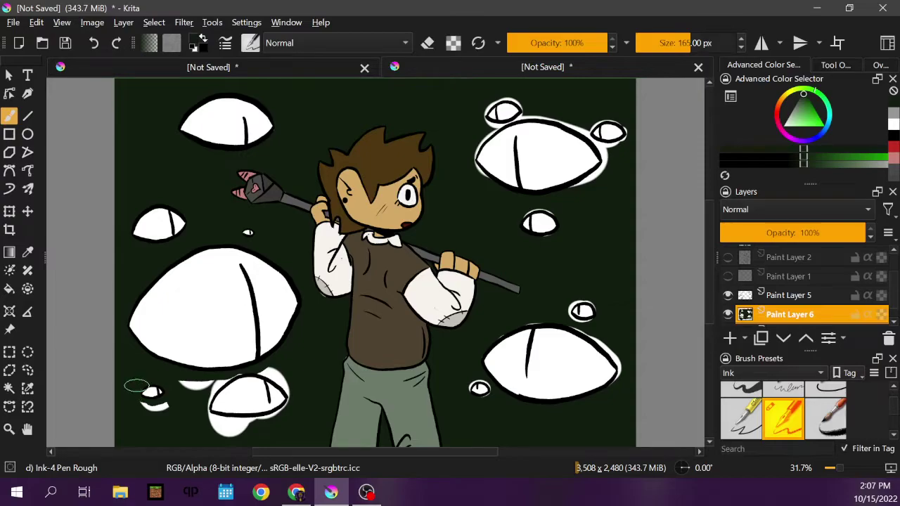
{"action": "key", "text": "e"}
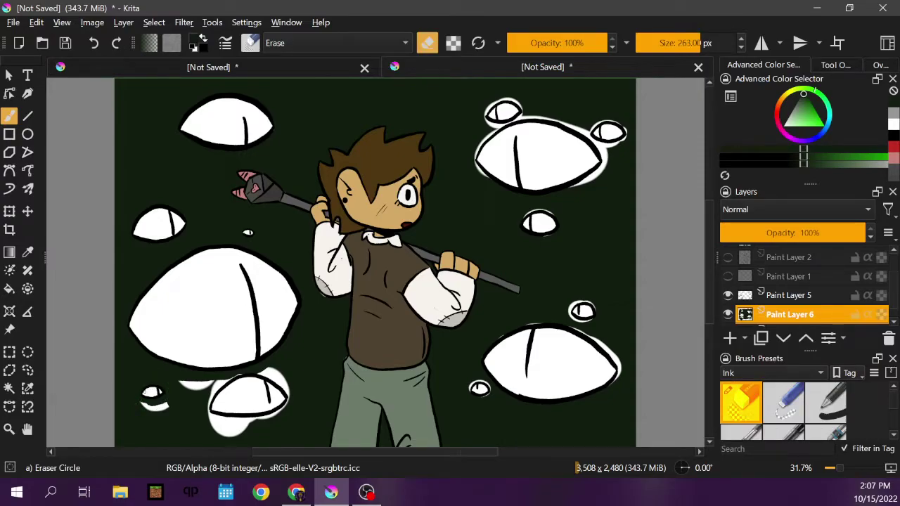
{"action": "key", "text": "e"}
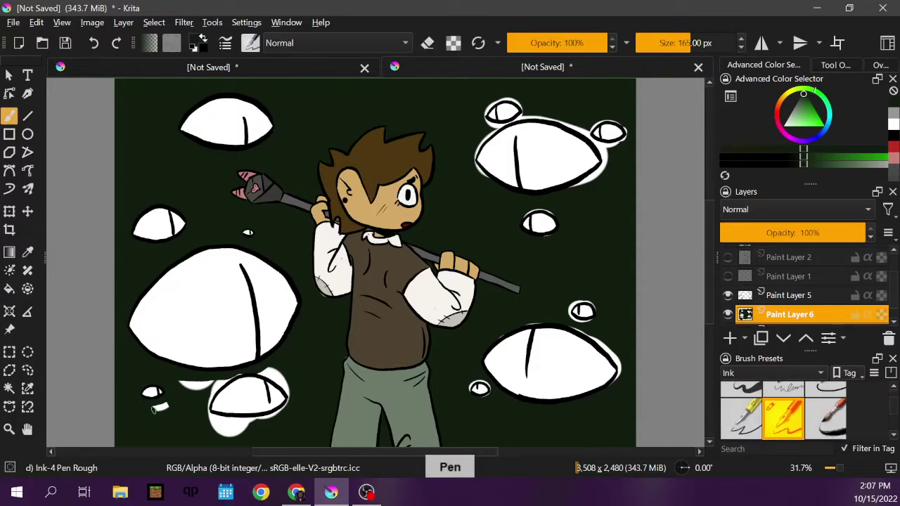
{"action": "mouse_move", "coordinate": [174, 395]}
{"action": "left_mouse_down"}
{"action": "mouse_move", "coordinate": [238, 373]}
{"action": "mouse_move", "coordinate": [210, 395]}
{"action": "mouse_move", "coordinate": [206, 419]}
{"action": "mouse_move", "coordinate": [257, 419]}
{"action": "mouse_move", "coordinate": [289, 405]}
{"action": "mouse_move", "coordinate": [275, 373]}
{"action": "mouse_move", "coordinate": [270, 364]}
{"action": "left_mouse_up"}
{"action": "mouse_move", "coordinate": [232, 427]}
{"action": "left_mouse_down"}
{"action": "mouse_move", "coordinate": [255, 427]}
{"action": "mouse_move", "coordinate": [218, 431]}
{"action": "mouse_move", "coordinate": [232, 433]}
{"action": "left_mouse_up"}
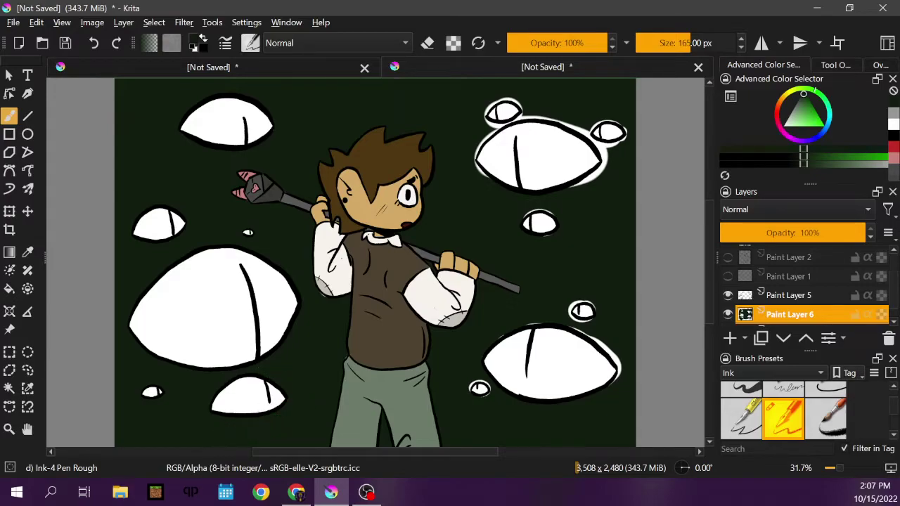
Step: Paint dark green over the white fringe around the large upper-right eye and its two small neighbours
{"action": "left_click_drag", "start_coordinate": [476, 148], "coordinate": [473, 167]}
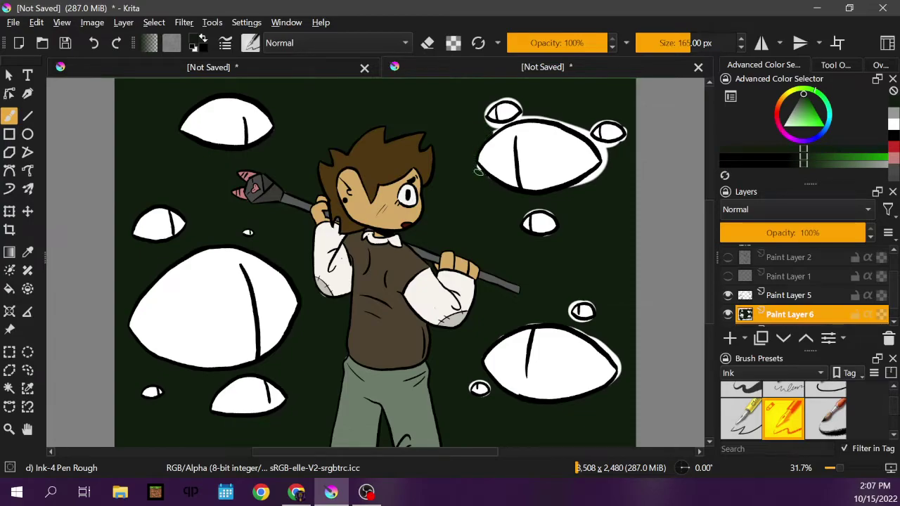
{"action": "key", "text": "e"}
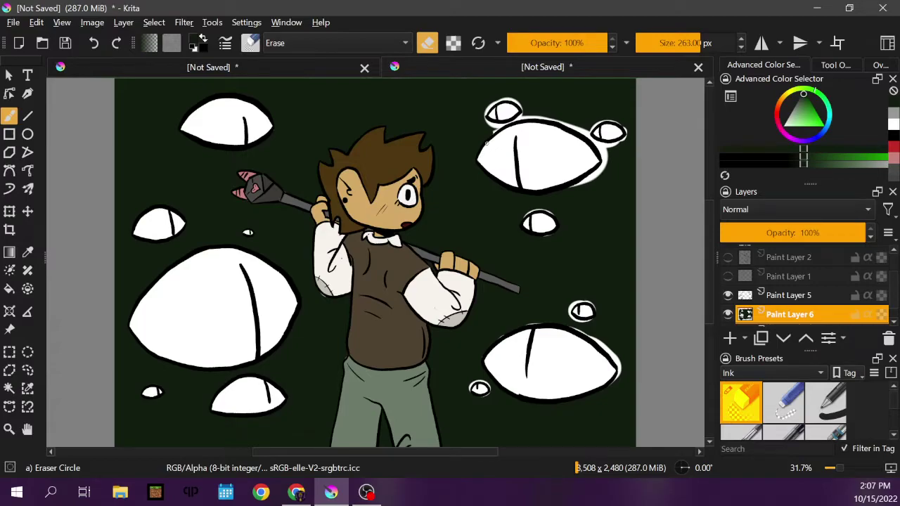
{"action": "key", "text": "e"}
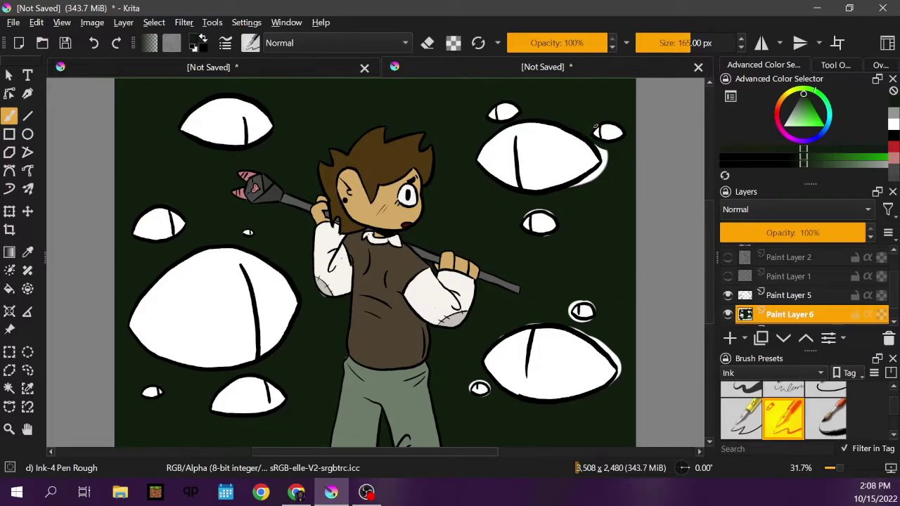
{"action": "left_click_drag", "start_coordinate": [607, 164], "coordinate": [578, 187]}
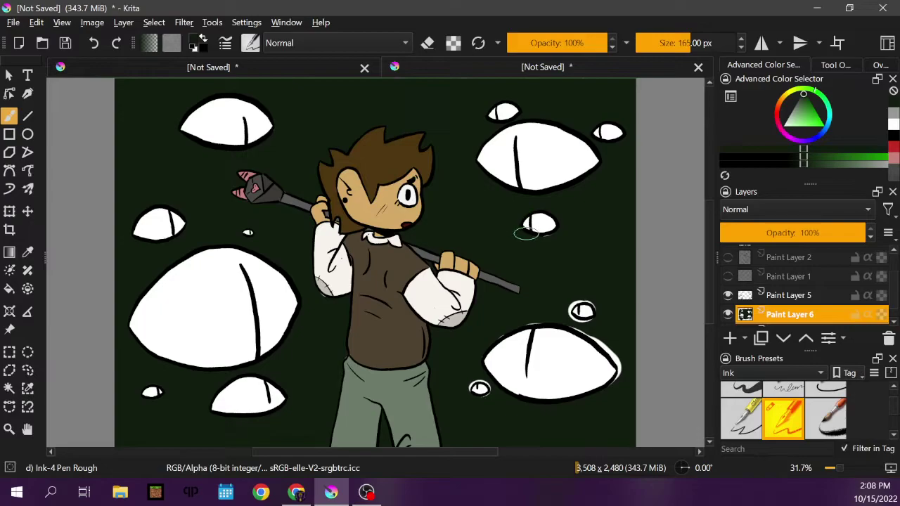
Step: Clean up the dark green edges around the middle-right eye, the large lower-right eye and the small eyes beside it
{"action": "key", "text": "e"}
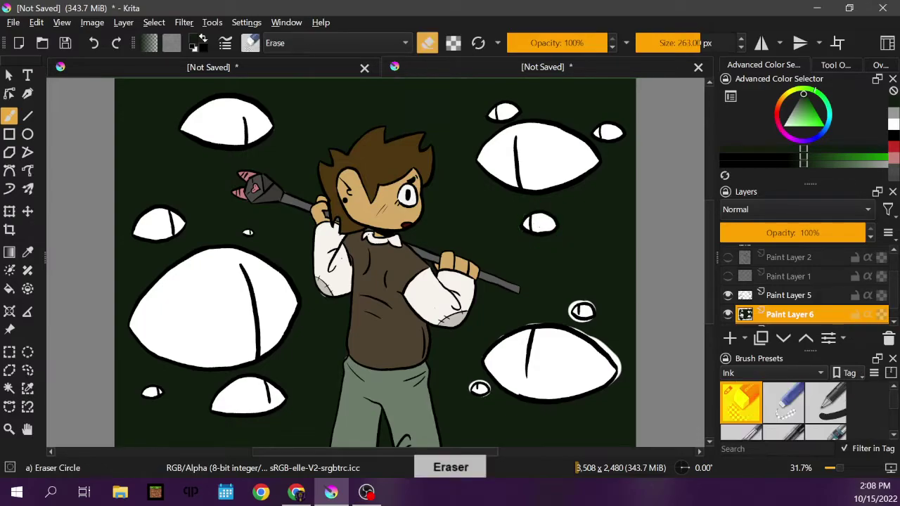
{"action": "key", "text": "e"}
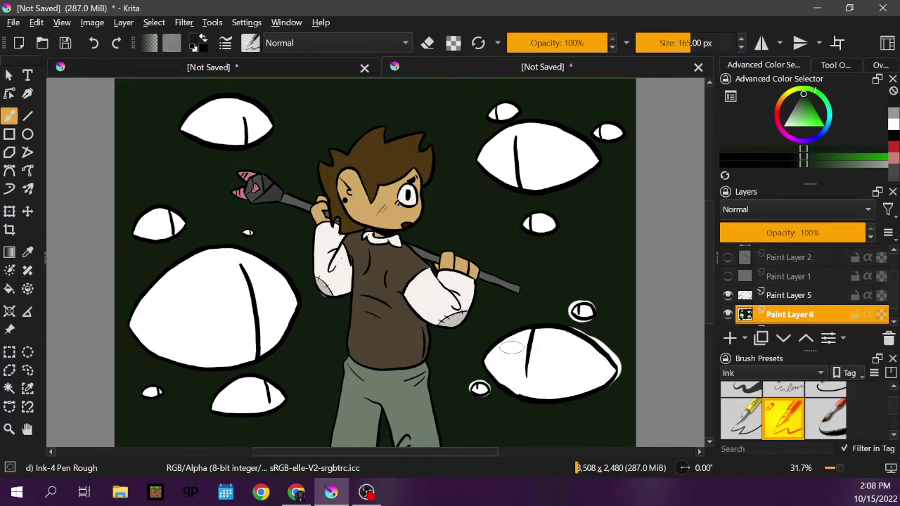
{"action": "key", "text": "e"}
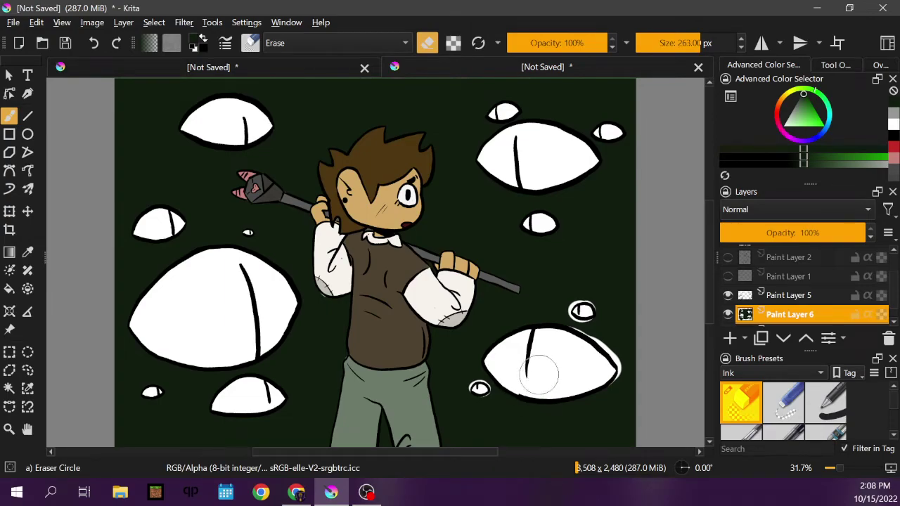
{"action": "key", "text": "e"}
{"action": "mouse_move", "coordinate": [569, 326]}
{"action": "left_mouse_down"}
{"action": "mouse_move", "coordinate": [617, 359]}
{"action": "mouse_move", "coordinate": [619, 379]}
{"action": "left_mouse_up"}
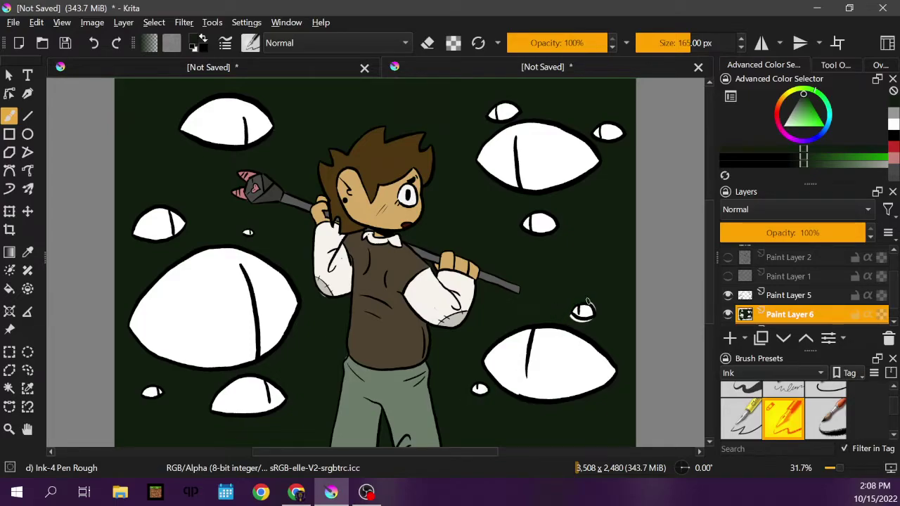
{"action": "left_click_drag", "start_coordinate": [595, 309], "coordinate": [596, 320]}
Step: Pick a bright cyan-blue and paint the inside of the large lower-right eye and the small eyes beside it
{"action": "left_click", "coordinate": [832, 124]}
{"action": "mouse_move", "coordinate": [810, 120]}
{"action": "left_mouse_down"}
{"action": "mouse_move", "coordinate": [833, 138]}
{"action": "mouse_move", "coordinate": [814, 144]}
{"action": "left_mouse_up"}
{"action": "mouse_move", "coordinate": [508, 363]}
{"action": "left_mouse_down"}
{"action": "mouse_move", "coordinate": [517, 355]}
{"action": "mouse_move", "coordinate": [522, 367]}
{"action": "mouse_move", "coordinate": [492, 362]}
{"action": "mouse_move", "coordinate": [508, 386]}
{"action": "mouse_move", "coordinate": [545, 393]}
{"action": "mouse_move", "coordinate": [585, 390]}
{"action": "mouse_move", "coordinate": [618, 369]}
{"action": "left_mouse_up"}
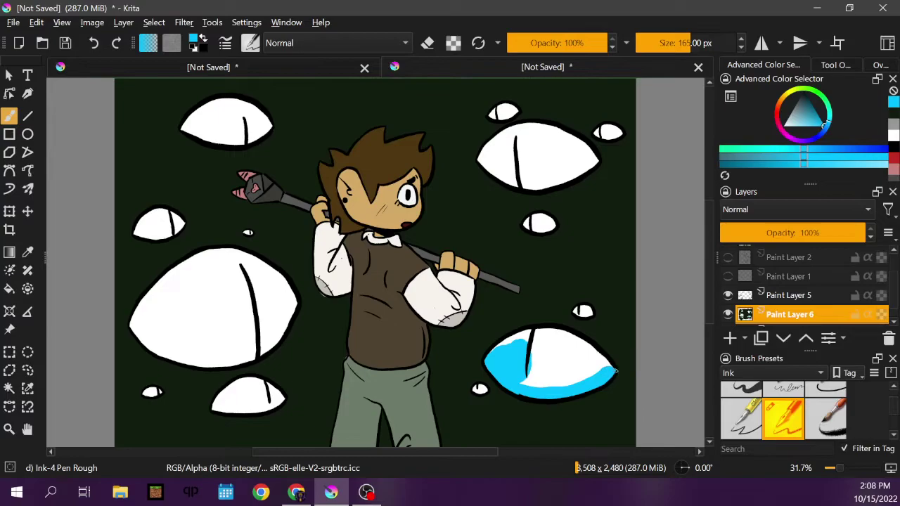
{"action": "mouse_move", "coordinate": [489, 353]}
{"action": "left_mouse_down"}
{"action": "mouse_move", "coordinate": [538, 332]}
{"action": "mouse_move", "coordinate": [574, 339]}
{"action": "mouse_move", "coordinate": [564, 350]}
{"action": "mouse_move", "coordinate": [556, 333]}
{"action": "mouse_move", "coordinate": [571, 336]}
{"action": "mouse_move", "coordinate": [615, 369]}
{"action": "mouse_move", "coordinate": [592, 357]}
{"action": "mouse_move", "coordinate": [529, 352]}
{"action": "mouse_move", "coordinate": [586, 375]}
{"action": "mouse_move", "coordinate": [527, 386]}
{"action": "left_mouse_up"}
{"action": "left_click", "coordinate": [477, 391]}
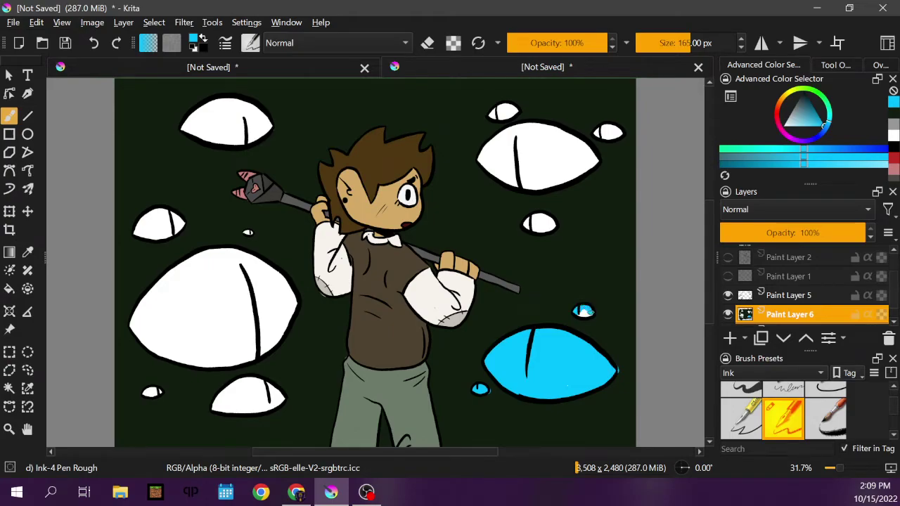
Step: Paint the middle-right eye, the large upper-right eye and its two small neighbours in the same cyan-blue
{"action": "left_click", "coordinate": [529, 225]}
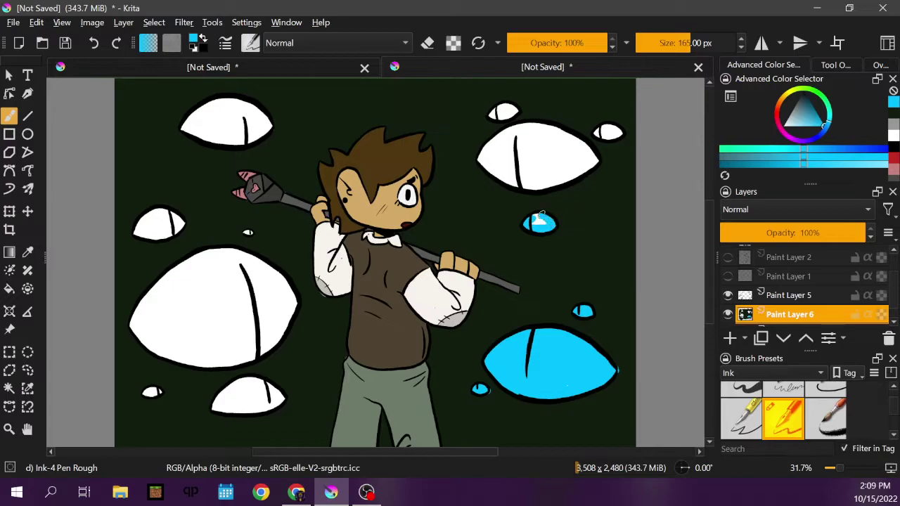
{"action": "mouse_move", "coordinate": [501, 137]}
{"action": "left_mouse_down"}
{"action": "mouse_move", "coordinate": [486, 150]}
{"action": "mouse_move", "coordinate": [485, 167]}
{"action": "mouse_move", "coordinate": [543, 189]}
{"action": "mouse_move", "coordinate": [597, 156]}
{"action": "mouse_move", "coordinate": [555, 128]}
{"action": "mouse_move", "coordinate": [531, 122]}
{"action": "mouse_move", "coordinate": [508, 131]}
{"action": "mouse_move", "coordinate": [517, 150]}
{"action": "mouse_move", "coordinate": [510, 169]}
{"action": "mouse_move", "coordinate": [542, 141]}
{"action": "mouse_move", "coordinate": [578, 154]}
{"action": "mouse_move", "coordinate": [599, 131]}
{"action": "mouse_move", "coordinate": [615, 138]}
{"action": "mouse_move", "coordinate": [603, 138]}
{"action": "left_mouse_up"}
{"action": "left_click_drag", "start_coordinate": [508, 110], "coordinate": [498, 116]}
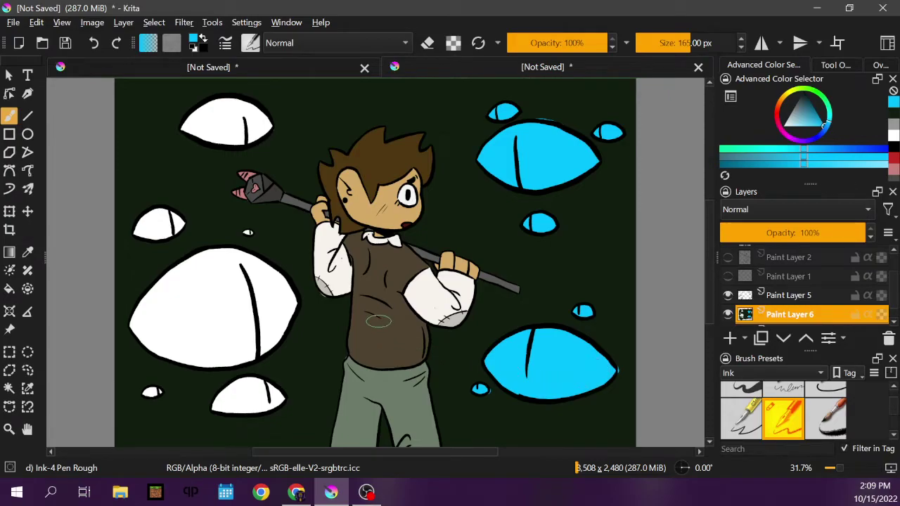
Step: Colour the large left eye cyan-blue with a brush patch and the Fill tool
{"action": "mouse_move", "coordinate": [206, 285]}
{"action": "left_mouse_down"}
{"action": "mouse_move", "coordinate": [199, 310]}
{"action": "mouse_move", "coordinate": [214, 264]}
{"action": "left_mouse_up"}
{"action": "left_click", "coordinate": [9, 289]}
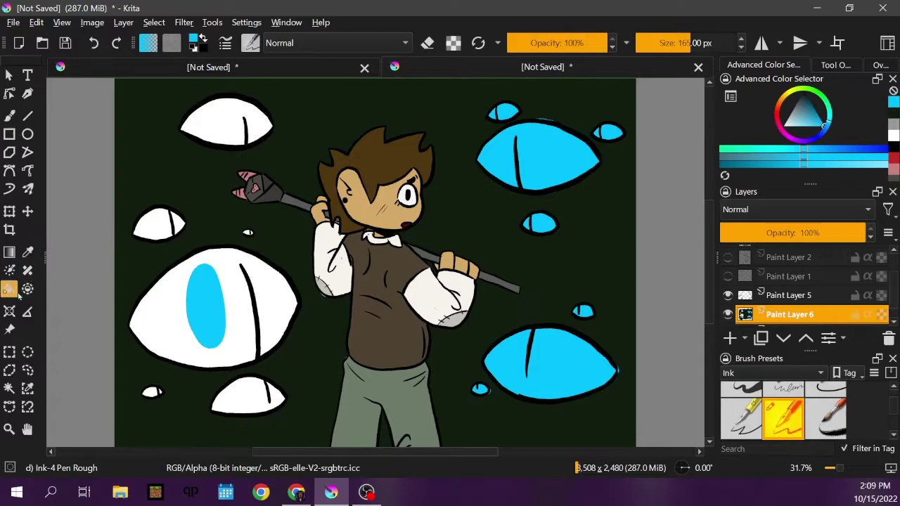
{"action": "left_click", "coordinate": [244, 321]}
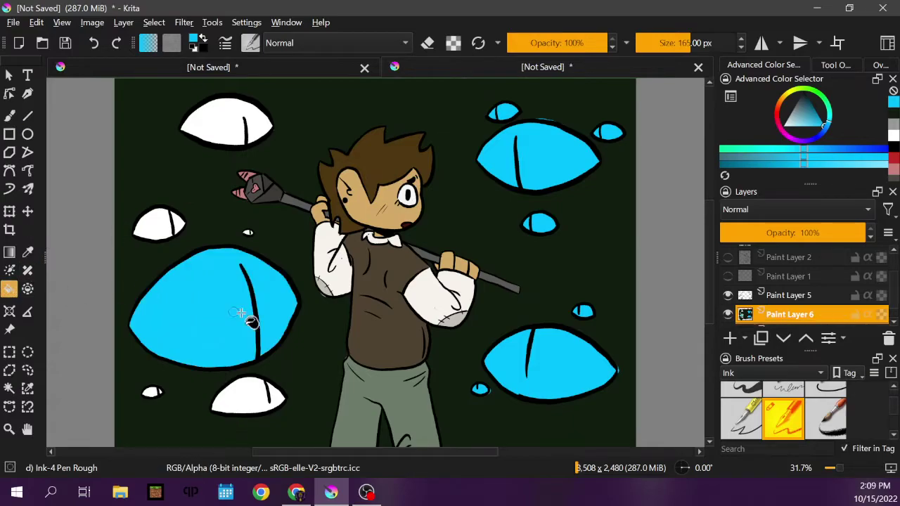
Step: Fill the upper-left eye, the small eye below it and the two eyes beneath the large left eye with cyan-blue
{"action": "left_click", "coordinate": [161, 223]}
{"action": "left_click", "coordinate": [226, 127]}
{"action": "left_click", "coordinate": [227, 398]}
{"action": "left_click", "coordinate": [152, 393]}
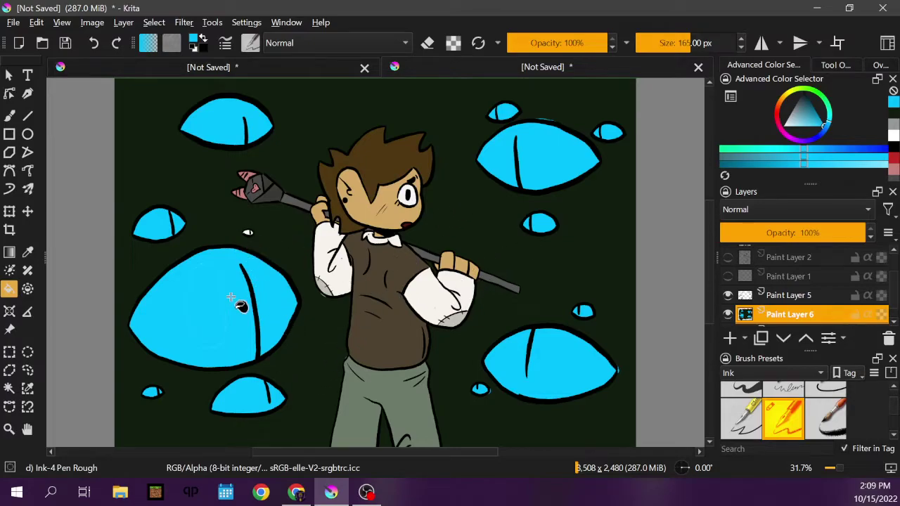
{"action": "key", "text": "e"}
{"action": "left_click_drag", "start_coordinate": [211, 273], "coordinate": [220, 284]}
{"action": "key", "text": "e"}
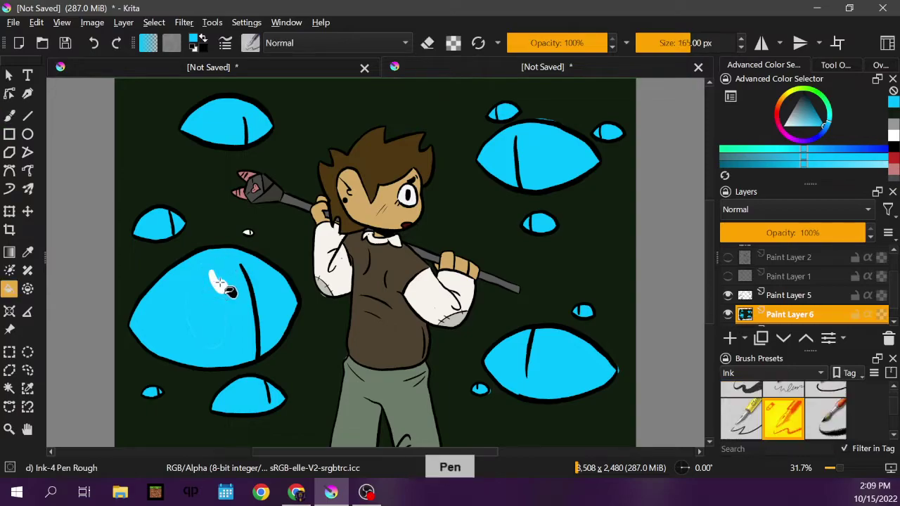
{"action": "left_click_drag", "start_coordinate": [218, 280], "coordinate": [228, 288]}
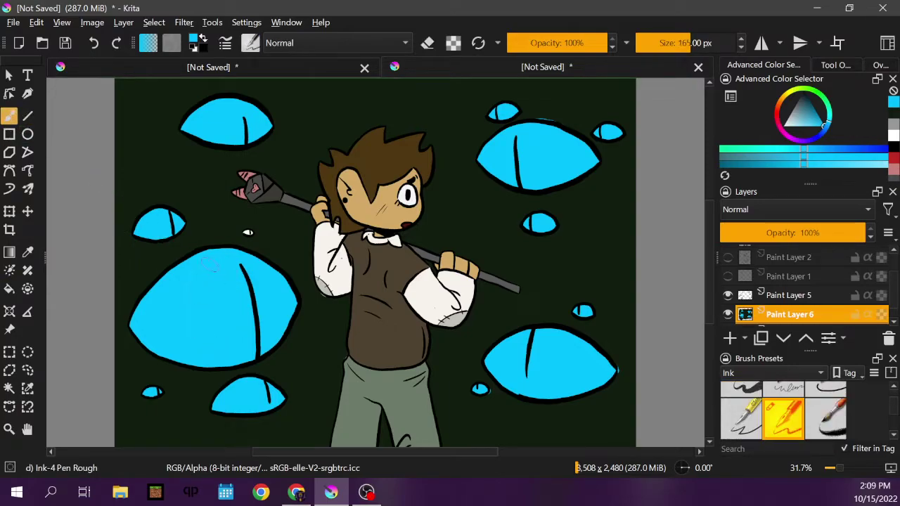
Step: Paint the tiny eye above the large left eye cyan-blue and tidy its edge with the dark green background colour
{"action": "left_click", "coordinate": [248, 232]}
{"action": "key", "text": "d"}
{"action": "key", "text": "v"}
{"action": "key", "text": "b"}
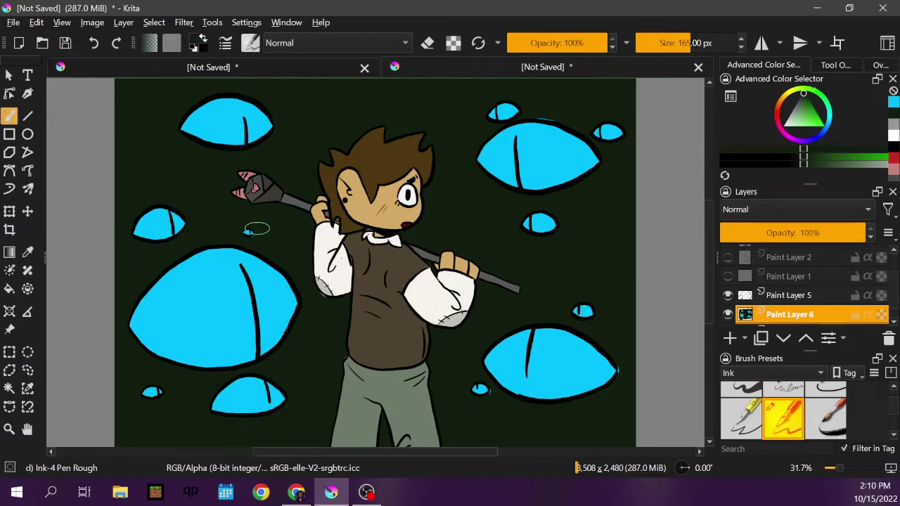
{"action": "left_click", "coordinate": [250, 232]}
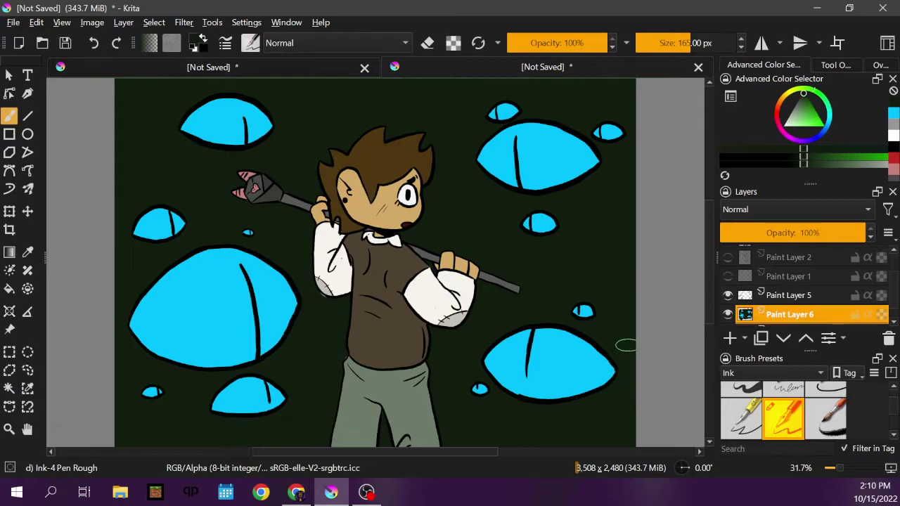
Step: Sample the cyan-blue from the large lower-right eye and touch up the eye's outer corner
{"action": "key", "text": "p"}
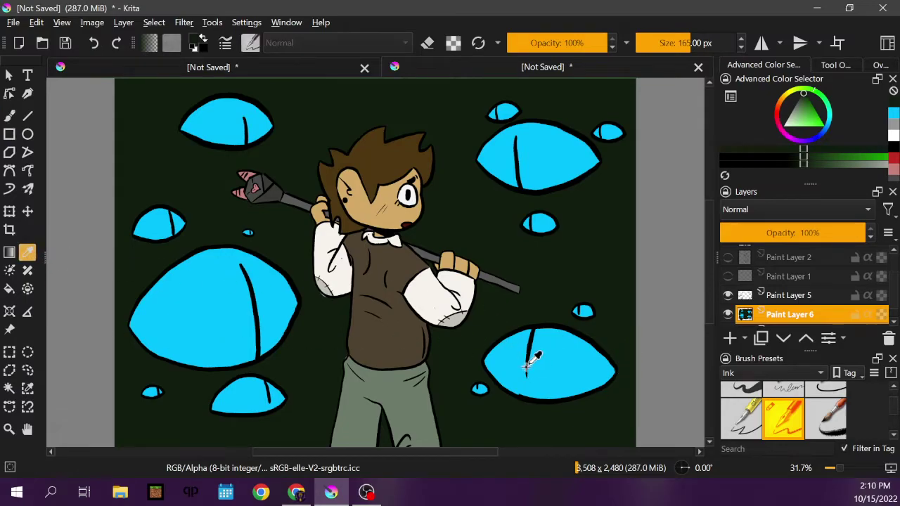
{"action": "left_click", "coordinate": [538, 358]}
{"action": "left_click", "coordinate": [561, 364]}
{"action": "key", "text": "b"}
{"action": "left_click", "coordinate": [614, 368]}
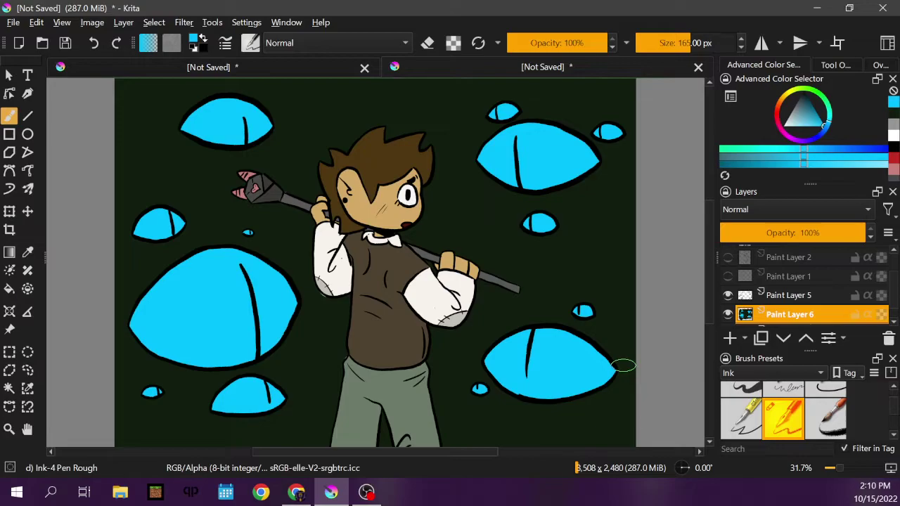
Step: Choose a slightly brighter dark green and the Charcoal Rock Soft brush from the Sketch presets at 118 px
{"action": "left_click", "coordinate": [824, 102]}
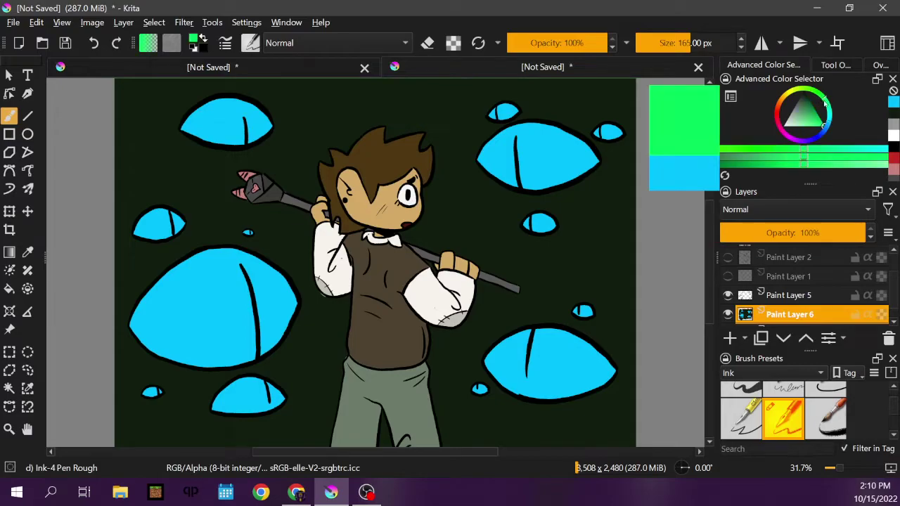
{"action": "left_click_drag", "start_coordinate": [792, 114], "coordinate": [807, 99]}
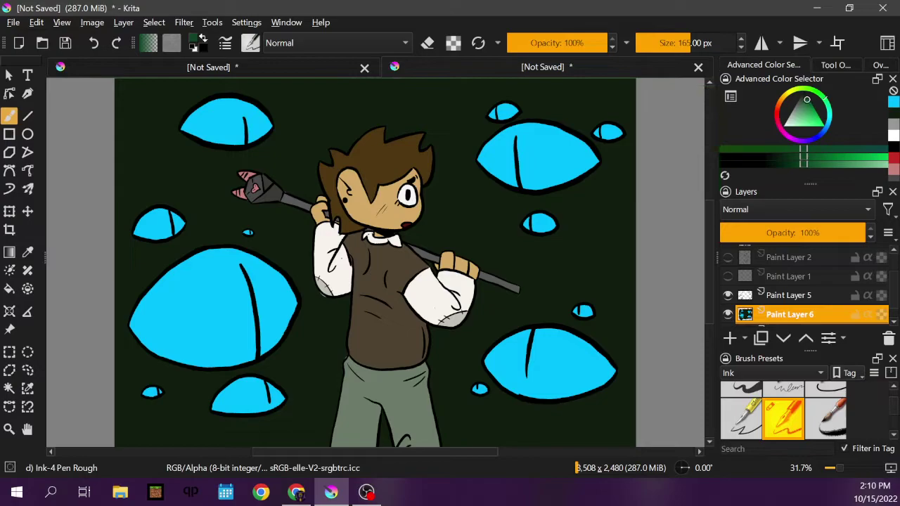
{"action": "left_click", "coordinate": [250, 43]}
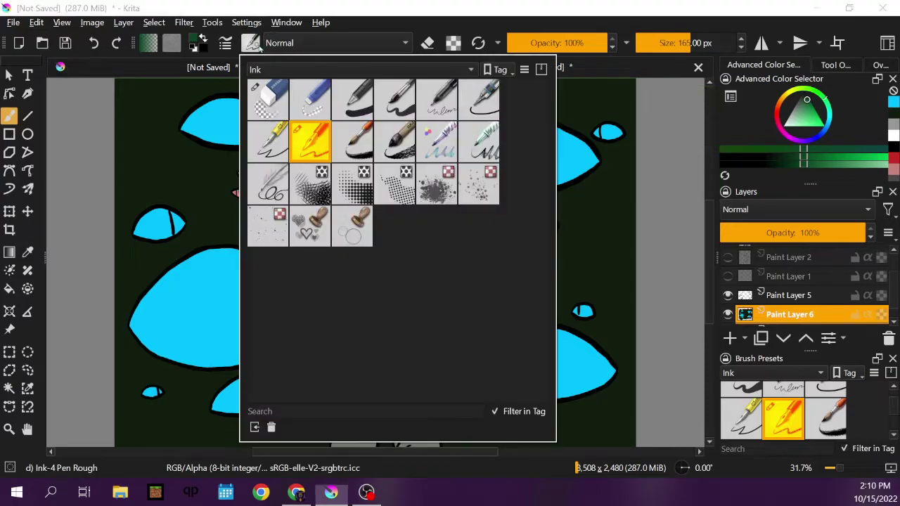
{"action": "left_click", "coordinate": [368, 70]}
{"action": "left_click", "coordinate": [363, 154]}
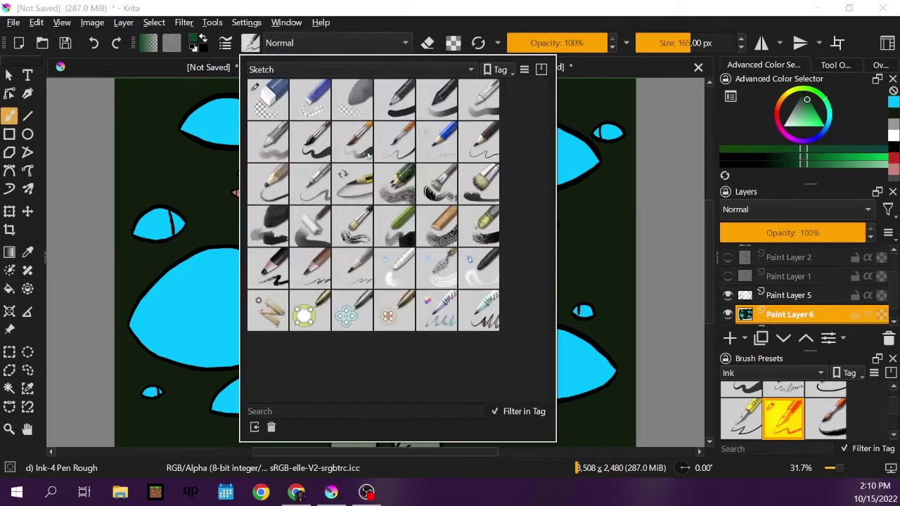
{"action": "left_click", "coordinate": [276, 229]}
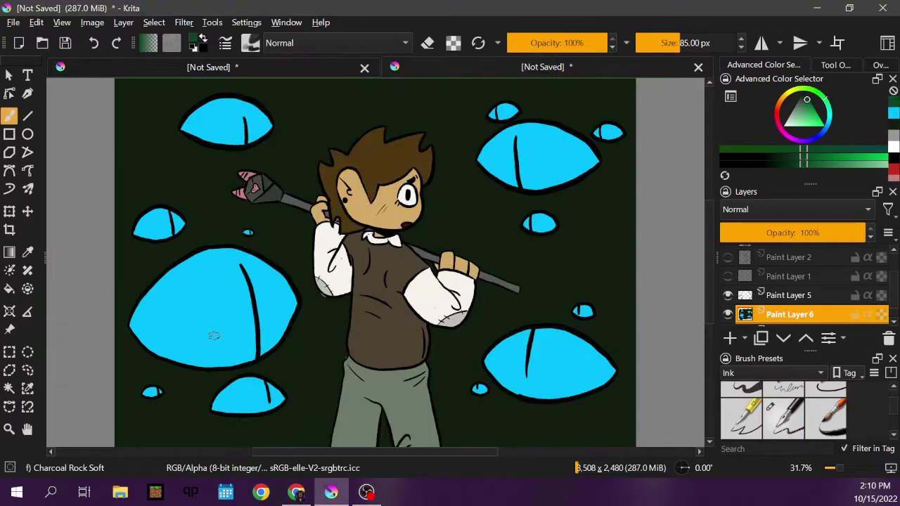
{"action": "key", "text": "bracketright"}
{"action": "key", "text": "bracketright"}
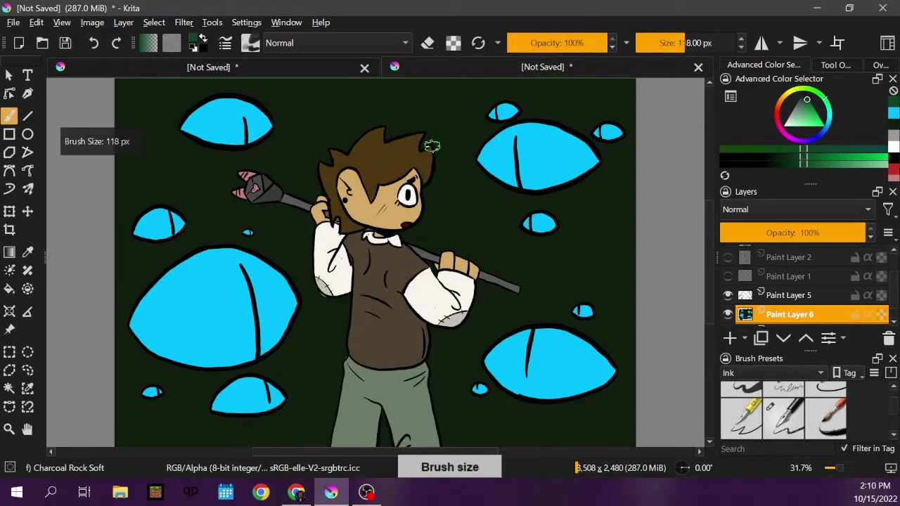
Step: Paint a layered green glow around the outline of the character and his staff
{"action": "mouse_move", "coordinate": [422, 145]}
{"action": "left_mouse_down"}
{"action": "mouse_move", "coordinate": [424, 221]}
{"action": "mouse_move", "coordinate": [406, 238]}
{"action": "mouse_move", "coordinate": [457, 250]}
{"action": "mouse_move", "coordinate": [521, 292]}
{"action": "mouse_move", "coordinate": [516, 301]}
{"action": "mouse_move", "coordinate": [488, 289]}
{"action": "mouse_move", "coordinate": [510, 294]}
{"action": "mouse_move", "coordinate": [481, 292]}
{"action": "mouse_move", "coordinate": [465, 325]}
{"action": "mouse_move", "coordinate": [432, 331]}
{"action": "mouse_move", "coordinate": [443, 447]}
{"action": "left_mouse_up"}
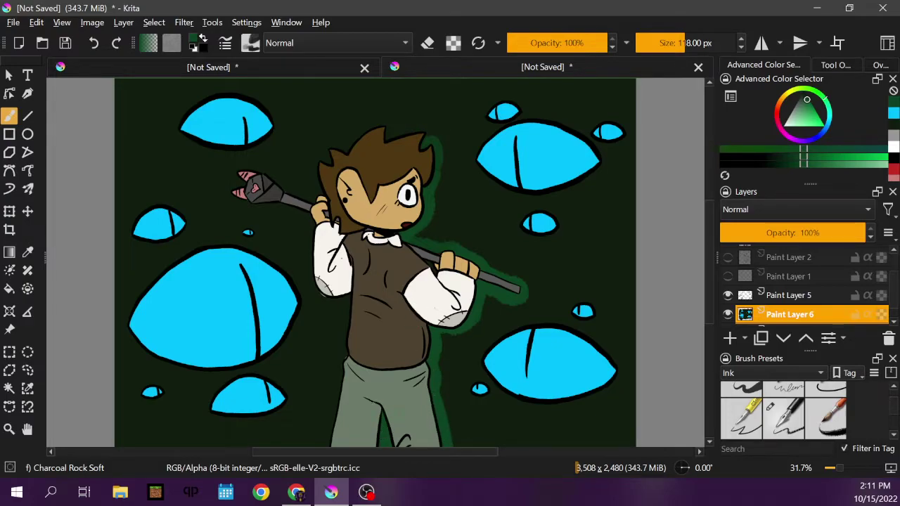
{"action": "mouse_move", "coordinate": [327, 439]}
{"action": "left_mouse_down"}
{"action": "mouse_move", "coordinate": [350, 297]}
{"action": "mouse_move", "coordinate": [320, 293]}
{"action": "mouse_move", "coordinate": [313, 218]}
{"action": "mouse_move", "coordinate": [234, 198]}
{"action": "mouse_move", "coordinate": [244, 183]}
{"action": "mouse_move", "coordinate": [233, 176]}
{"action": "mouse_move", "coordinate": [271, 175]}
{"action": "mouse_move", "coordinate": [311, 202]}
{"action": "mouse_move", "coordinate": [327, 146]}
{"action": "mouse_move", "coordinate": [347, 148]}
{"action": "mouse_move", "coordinate": [379, 124]}
{"action": "mouse_move", "coordinate": [389, 138]}
{"action": "mouse_move", "coordinate": [417, 129]}
{"action": "mouse_move", "coordinate": [453, 144]}
{"action": "mouse_move", "coordinate": [429, 136]}
{"action": "mouse_move", "coordinate": [439, 153]}
{"action": "mouse_move", "coordinate": [426, 203]}
{"action": "left_mouse_up"}
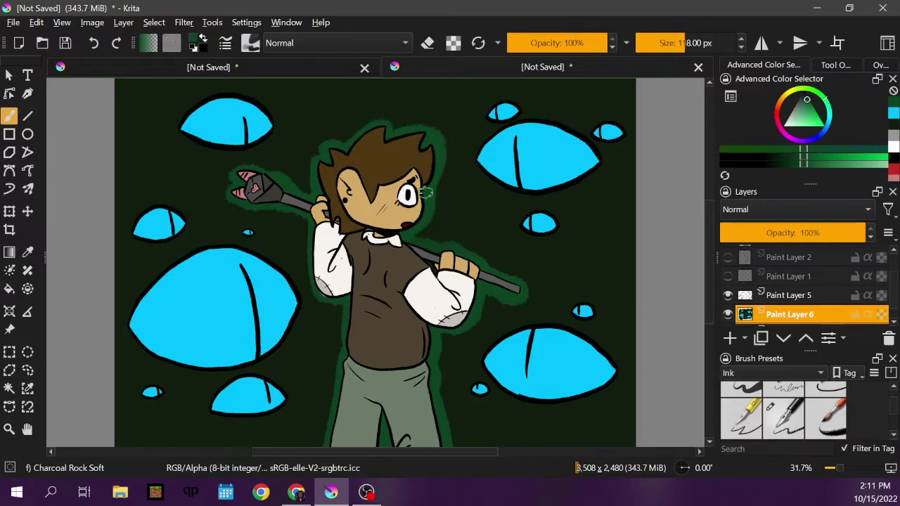
{"action": "mouse_move", "coordinate": [442, 143]}
{"action": "left_mouse_down"}
{"action": "mouse_move", "coordinate": [427, 234]}
{"action": "mouse_move", "coordinate": [462, 243]}
{"action": "mouse_move", "coordinate": [503, 276]}
{"action": "mouse_move", "coordinate": [507, 265]}
{"action": "mouse_move", "coordinate": [531, 308]}
{"action": "mouse_move", "coordinate": [498, 299]}
{"action": "mouse_move", "coordinate": [447, 349]}
{"action": "mouse_move", "coordinate": [454, 445]}
{"action": "left_mouse_up"}
{"action": "mouse_move", "coordinate": [325, 446]}
{"action": "left_mouse_down"}
{"action": "mouse_move", "coordinate": [318, 406]}
{"action": "mouse_move", "coordinate": [339, 314]}
{"action": "mouse_move", "coordinate": [334, 303]}
{"action": "mouse_move", "coordinate": [307, 302]}
{"action": "mouse_move", "coordinate": [317, 251]}
{"action": "mouse_move", "coordinate": [270, 204]}
{"action": "mouse_move", "coordinate": [247, 216]}
{"action": "mouse_move", "coordinate": [229, 177]}
{"action": "mouse_move", "coordinate": [296, 171]}
{"action": "mouse_move", "coordinate": [314, 192]}
{"action": "mouse_move", "coordinate": [305, 154]}
{"action": "mouse_move", "coordinate": [368, 131]}
{"action": "mouse_move", "coordinate": [341, 144]}
{"action": "mouse_move", "coordinate": [327, 136]}
{"action": "mouse_move", "coordinate": [353, 142]}
{"action": "mouse_move", "coordinate": [383, 115]}
{"action": "mouse_move", "coordinate": [430, 141]}
{"action": "left_mouse_up"}
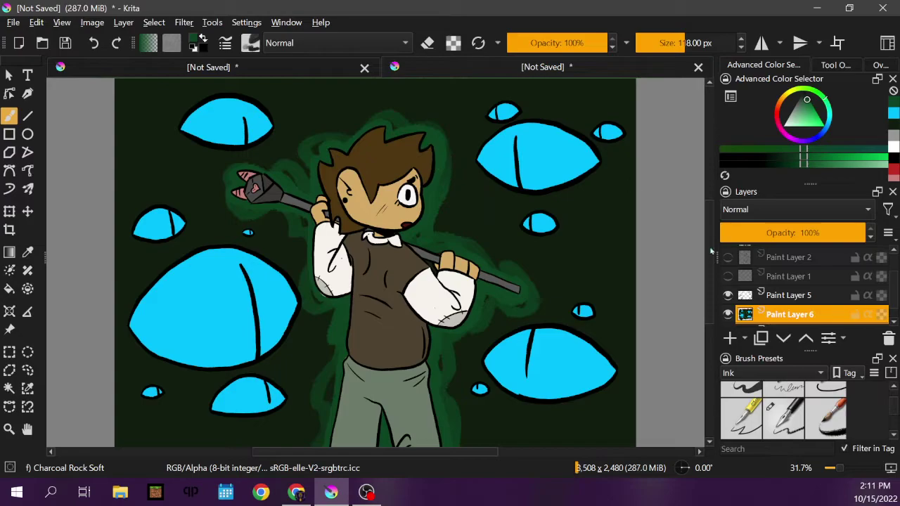
Step: Erase stray marks around the character's arm on Paint Layer 4 with the Eraser Circle brush
{"action": "scroll", "coordinate": [801, 285], "scroll_direction": "up", "scroll_amount": 1}
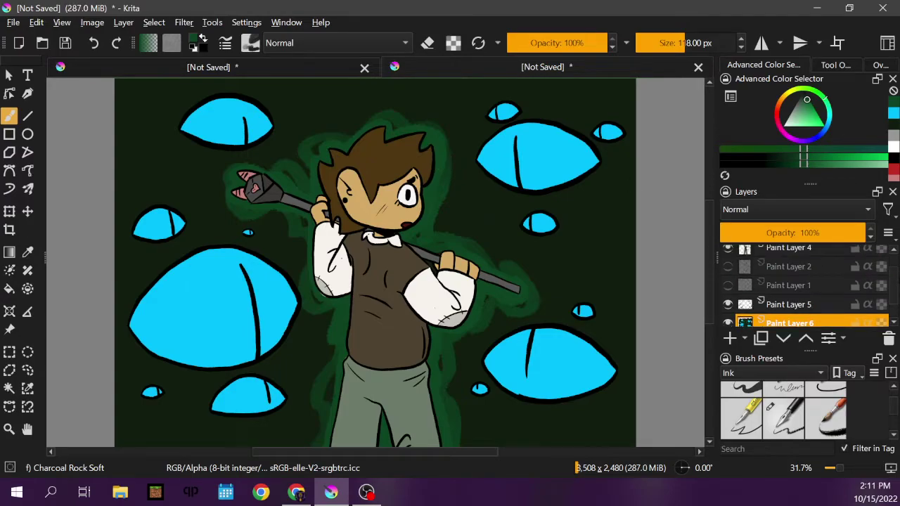
{"action": "left_click", "coordinate": [790, 251]}
{"action": "scroll", "coordinate": [792, 260], "scroll_direction": "up", "scroll_amount": 1}
{"action": "key", "text": "e"}
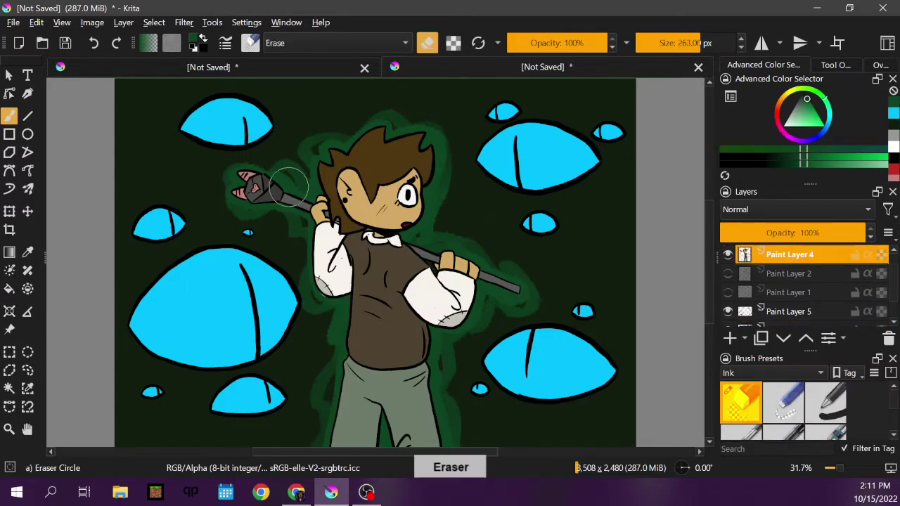
{"action": "left_click_drag", "start_coordinate": [324, 291], "coordinate": [323, 296]}
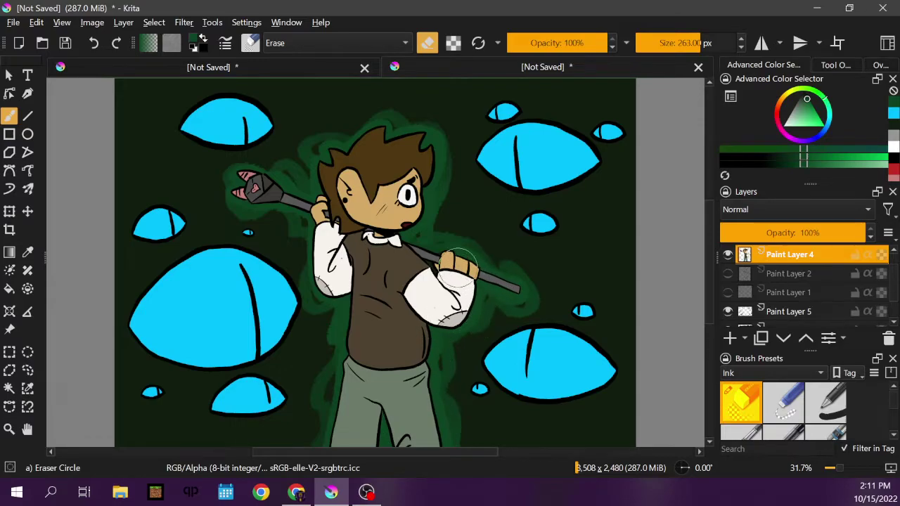
Step: Extend the green charcoal glow farther out around the character on Paint Layer 6
{"action": "left_click", "coordinate": [771, 315]}
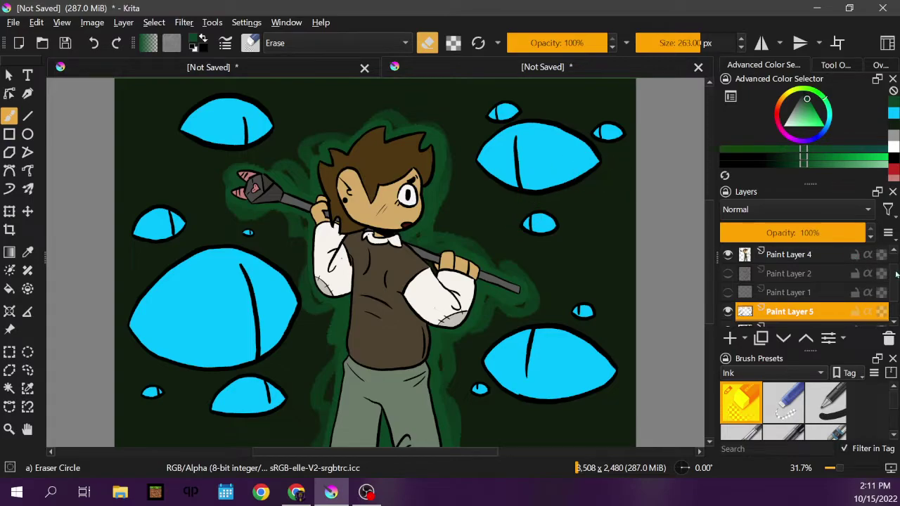
{"action": "left_click_drag", "start_coordinate": [897, 275], "coordinate": [898, 282]}
{"action": "left_click", "coordinate": [797, 309]}
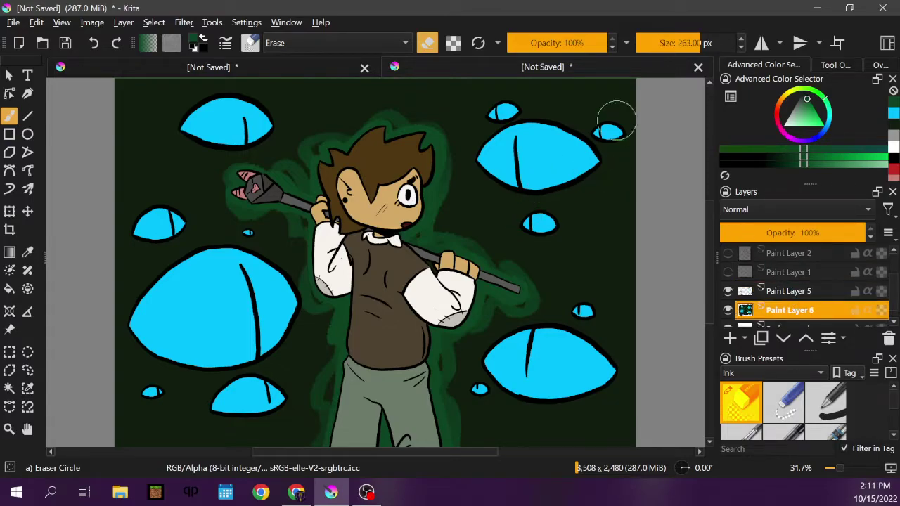
{"action": "key", "text": "slash"}
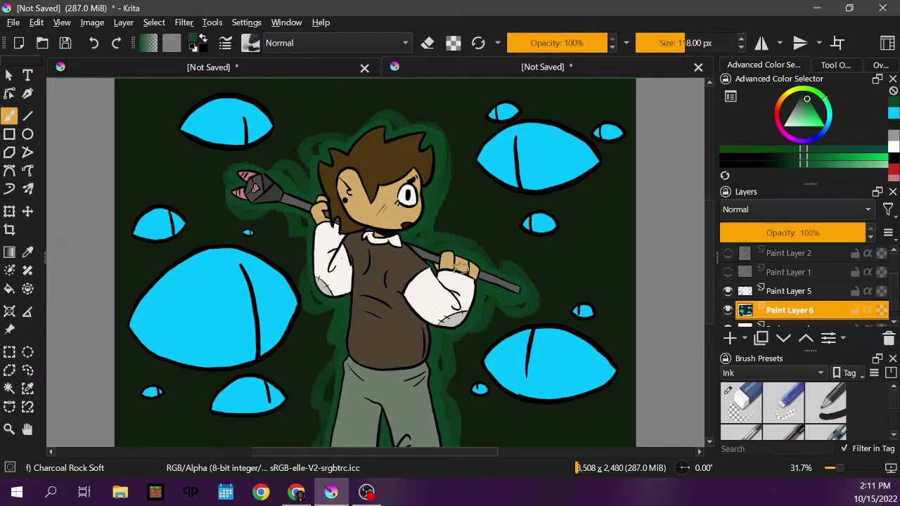
{"action": "mouse_move", "coordinate": [529, 270]}
{"action": "left_mouse_down"}
{"action": "mouse_move", "coordinate": [524, 308]}
{"action": "mouse_move", "coordinate": [456, 348]}
{"action": "mouse_move", "coordinate": [465, 403]}
{"action": "left_mouse_up"}
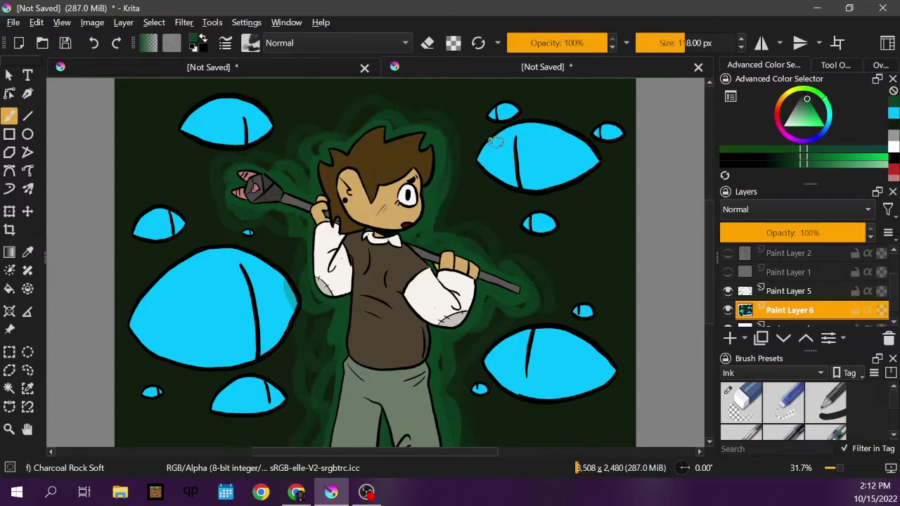
Step: Enlarge the charcoal brush to 300 px and paint soft green texture across the background's corners and sides
{"action": "mouse_move", "coordinate": [538, 123]}
{"action": "left_mouse_down"}
{"action": "mouse_move", "coordinate": [563, 130]}
{"action": "mouse_move", "coordinate": [619, 92]}
{"action": "left_mouse_up"}
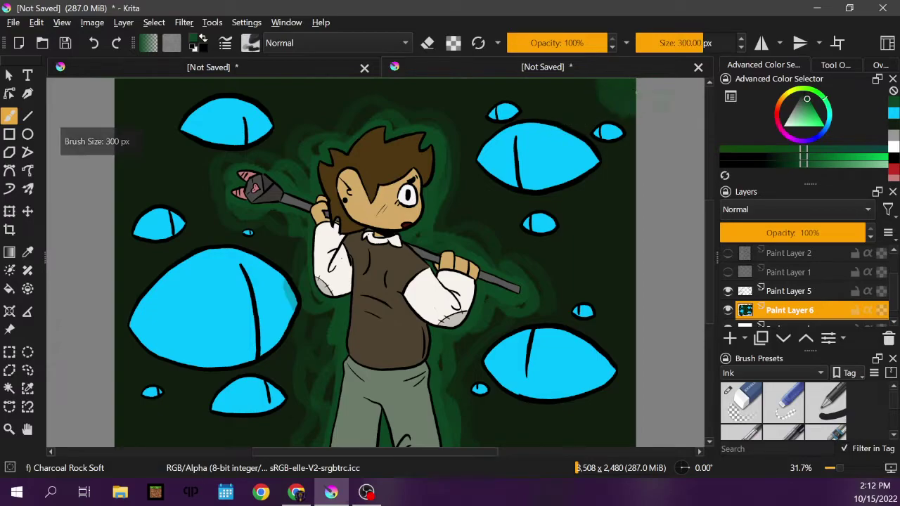
{"action": "mouse_move", "coordinate": [583, 98]}
{"action": "left_mouse_down"}
{"action": "mouse_move", "coordinate": [601, 154]}
{"action": "mouse_move", "coordinate": [573, 78]}
{"action": "mouse_move", "coordinate": [623, 171]}
{"action": "mouse_move", "coordinate": [532, 98]}
{"action": "mouse_move", "coordinate": [634, 191]}
{"action": "mouse_move", "coordinate": [615, 322]}
{"action": "mouse_move", "coordinate": [631, 436]}
{"action": "mouse_move", "coordinate": [610, 445]}
{"action": "mouse_move", "coordinate": [627, 406]}
{"action": "mouse_move", "coordinate": [632, 420]}
{"action": "mouse_move", "coordinate": [570, 445]}
{"action": "mouse_move", "coordinate": [634, 360]}
{"action": "mouse_move", "coordinate": [604, 339]}
{"action": "mouse_move", "coordinate": [581, 441]}
{"action": "mouse_move", "coordinate": [561, 322]}
{"action": "mouse_move", "coordinate": [524, 349]}
{"action": "left_mouse_up"}
{"action": "mouse_move", "coordinate": [125, 428]}
{"action": "left_mouse_down"}
{"action": "mouse_move", "coordinate": [133, 448]}
{"action": "mouse_move", "coordinate": [112, 436]}
{"action": "mouse_move", "coordinate": [164, 448]}
{"action": "mouse_move", "coordinate": [109, 402]}
{"action": "mouse_move", "coordinate": [135, 388]}
{"action": "mouse_move", "coordinate": [178, 447]}
{"action": "mouse_move", "coordinate": [111, 328]}
{"action": "mouse_move", "coordinate": [222, 436]}
{"action": "mouse_move", "coordinate": [107, 356]}
{"action": "mouse_move", "coordinate": [172, 405]}
{"action": "mouse_move", "coordinate": [184, 443]}
{"action": "mouse_move", "coordinate": [120, 327]}
{"action": "mouse_move", "coordinate": [239, 437]}
{"action": "mouse_move", "coordinate": [144, 347]}
{"action": "mouse_move", "coordinate": [232, 388]}
{"action": "left_mouse_up"}
{"action": "mouse_move", "coordinate": [137, 146]}
{"action": "left_mouse_down"}
{"action": "mouse_move", "coordinate": [127, 84]}
{"action": "mouse_move", "coordinate": [140, 74]}
{"action": "mouse_move", "coordinate": [141, 85]}
{"action": "mouse_move", "coordinate": [105, 104]}
{"action": "mouse_move", "coordinate": [140, 77]}
{"action": "mouse_move", "coordinate": [167, 120]}
{"action": "mouse_move", "coordinate": [106, 121]}
{"action": "mouse_move", "coordinate": [186, 80]}
{"action": "mouse_move", "coordinate": [162, 128]}
{"action": "mouse_move", "coordinate": [119, 135]}
{"action": "mouse_move", "coordinate": [211, 95]}
{"action": "mouse_move", "coordinate": [139, 189]}
{"action": "mouse_move", "coordinate": [254, 89]}
{"action": "left_mouse_up"}
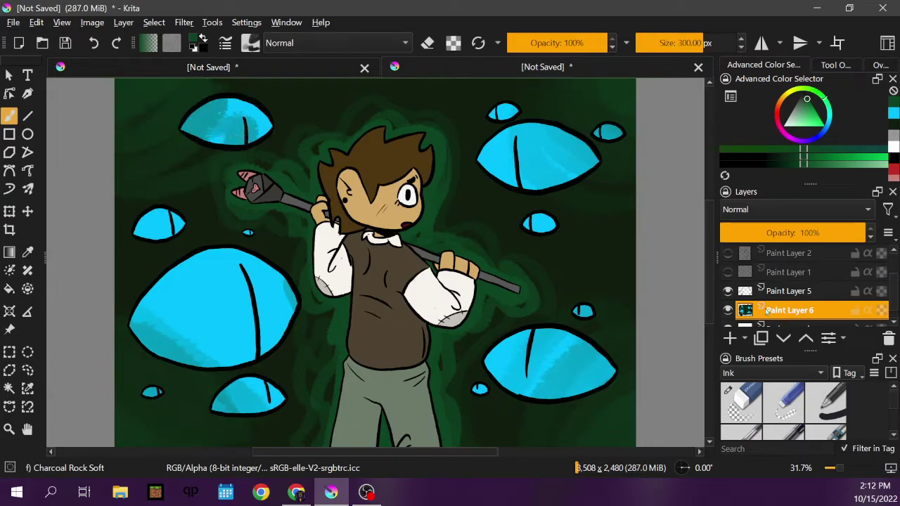
Step: Repaint the green-tinted left eyes in cyan-blue sampled from the large left eye, using the Ink-4 Pen Rough brush
{"action": "left_click", "coordinate": [28, 252]}
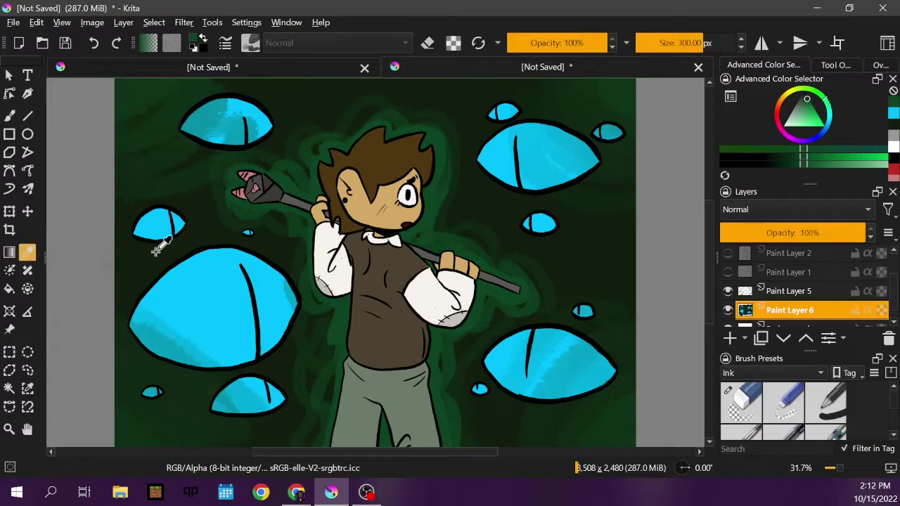
{"action": "left_click", "coordinate": [209, 293]}
{"action": "left_click", "coordinate": [9, 116]}
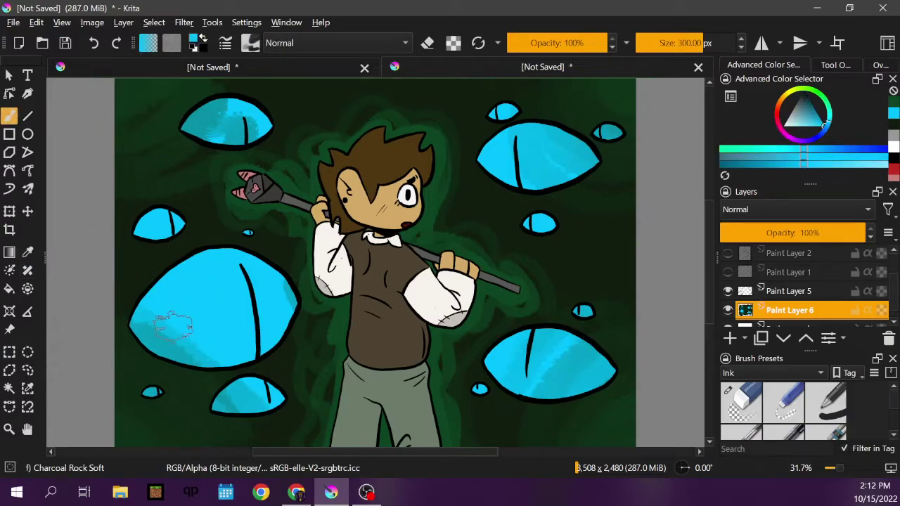
{"action": "left_click", "coordinate": [251, 44]}
{"action": "left_click", "coordinate": [316, 71]}
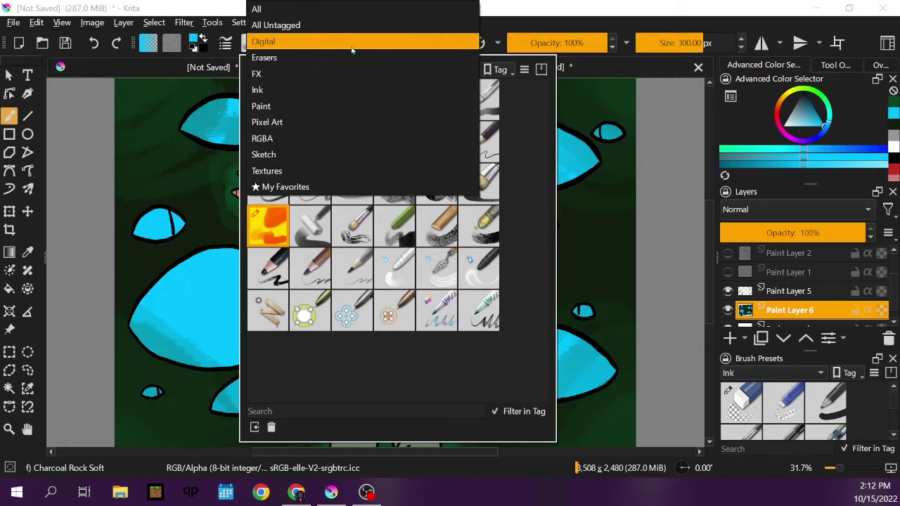
{"action": "left_click", "coordinate": [305, 155]}
{"action": "left_click", "coordinate": [302, 65]}
{"action": "left_click", "coordinate": [288, 90]}
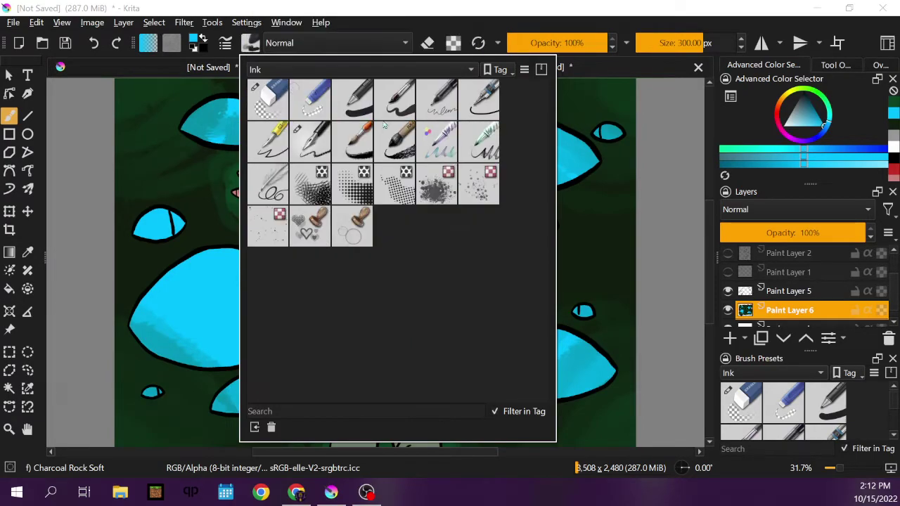
{"action": "left_click", "coordinate": [310, 142]}
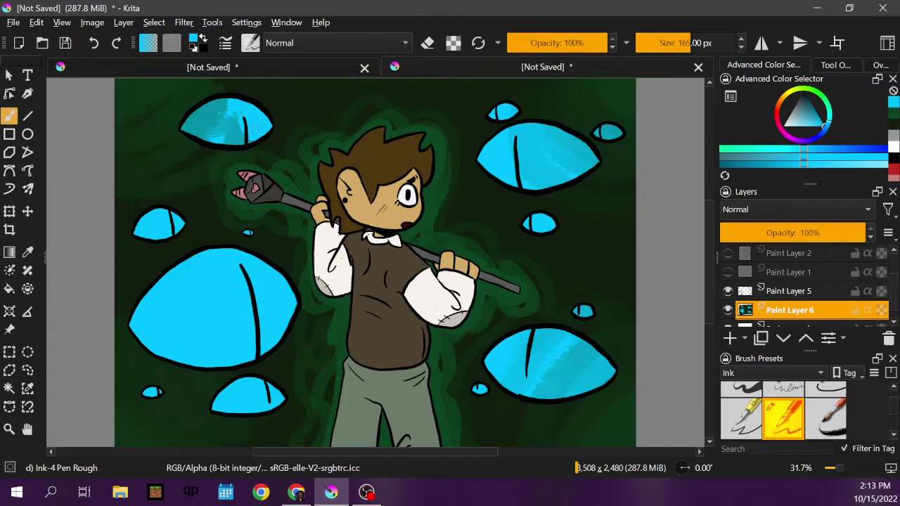
{"action": "mouse_move", "coordinate": [214, 132]}
{"action": "left_mouse_down"}
{"action": "mouse_move", "coordinate": [194, 128]}
{"action": "mouse_move", "coordinate": [224, 104]}
{"action": "mouse_move", "coordinate": [239, 130]}
{"action": "mouse_move", "coordinate": [205, 118]}
{"action": "left_mouse_up"}
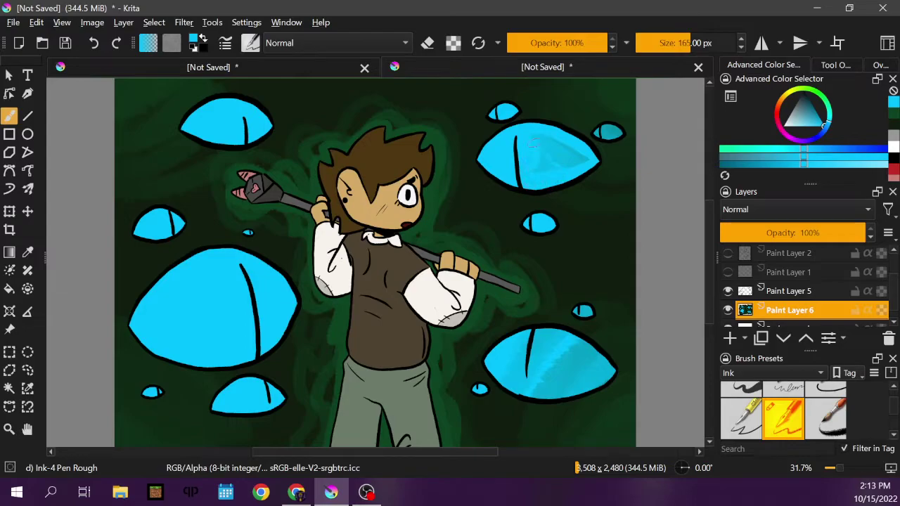
Step: Paint over the green tint in the large upper-right eye, its small neighbour and the large lower-right eye with cyan-blue
{"action": "left_click_drag", "start_coordinate": [552, 154], "coordinate": [578, 158]}
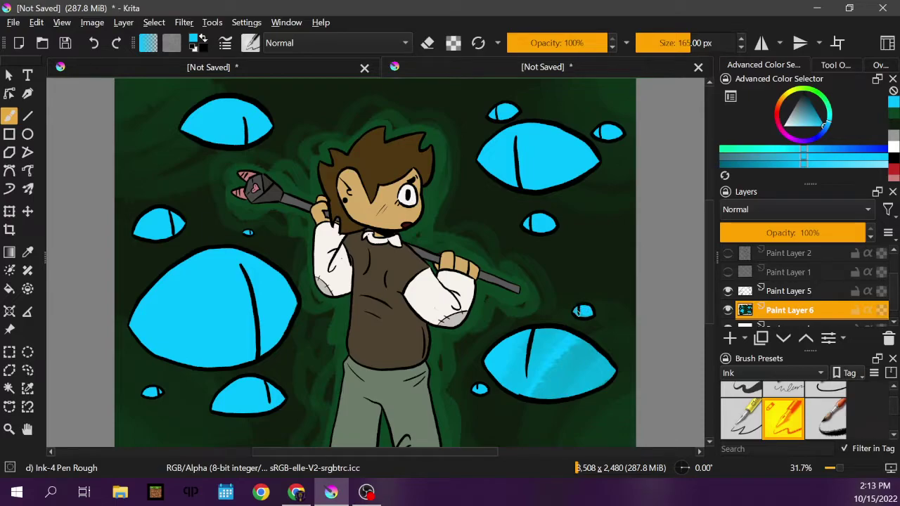
{"action": "mouse_move", "coordinate": [543, 365]}
{"action": "left_mouse_down"}
{"action": "mouse_move", "coordinate": [552, 371]}
{"action": "mouse_move", "coordinate": [528, 371]}
{"action": "left_mouse_up"}
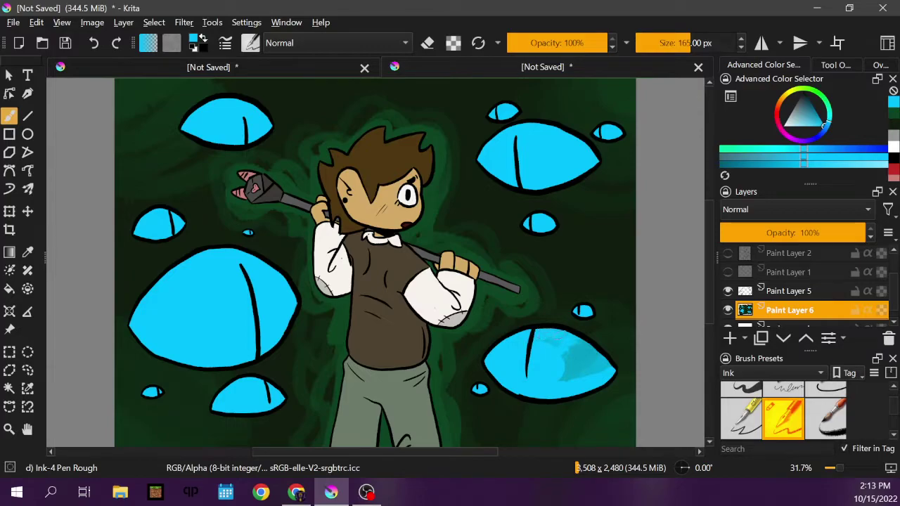
{"action": "mouse_move", "coordinate": [578, 343]}
{"action": "left_mouse_down"}
{"action": "mouse_move", "coordinate": [609, 369]}
{"action": "mouse_move", "coordinate": [598, 359]}
{"action": "mouse_move", "coordinate": [601, 368]}
{"action": "mouse_move", "coordinate": [577, 371]}
{"action": "mouse_move", "coordinate": [563, 350]}
{"action": "left_mouse_up"}
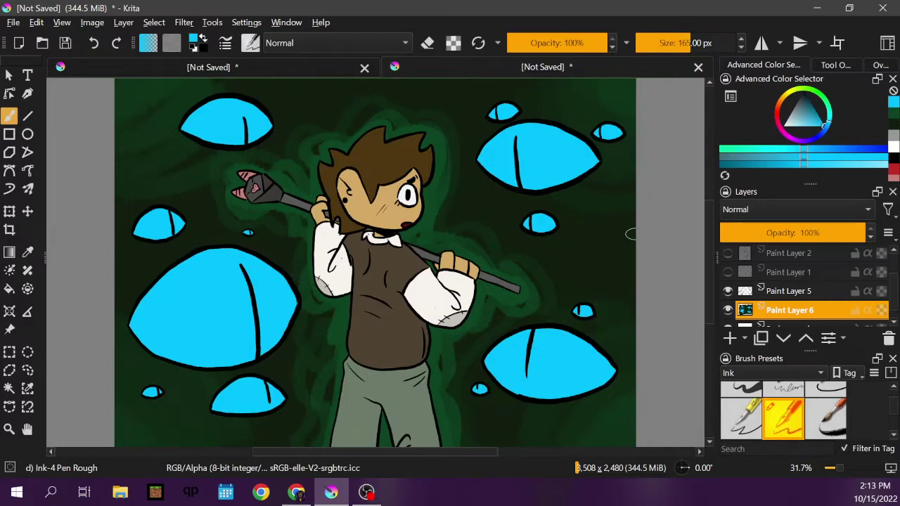
{"action": "left_click", "coordinate": [253, 44]}
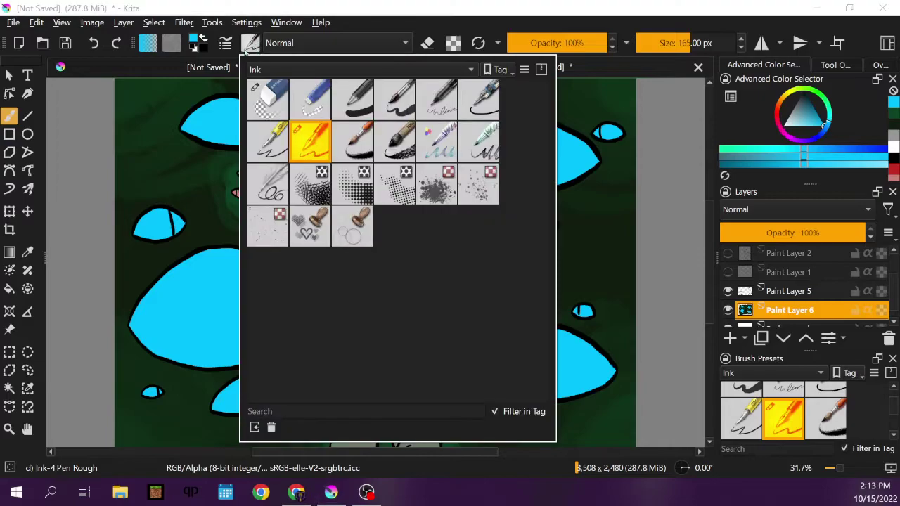
{"action": "left_click", "coordinate": [298, 73]}
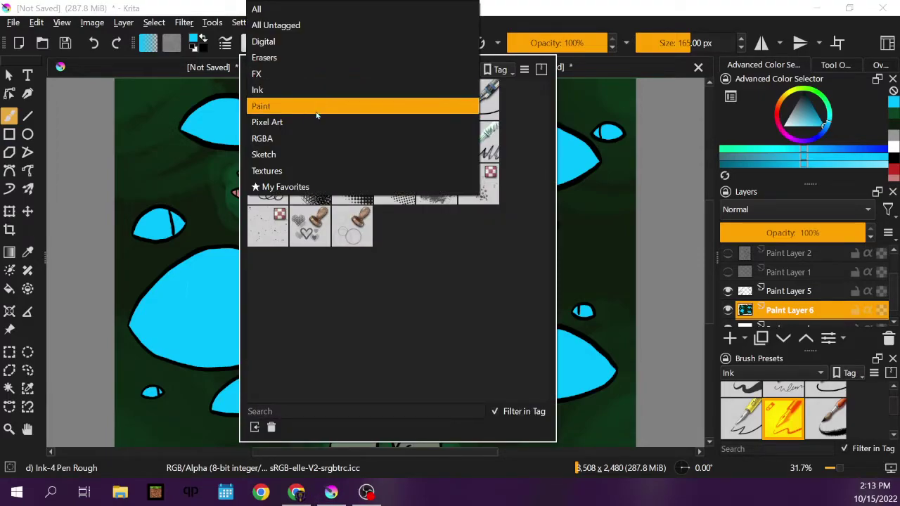
{"action": "left_click", "coordinate": [310, 154]}
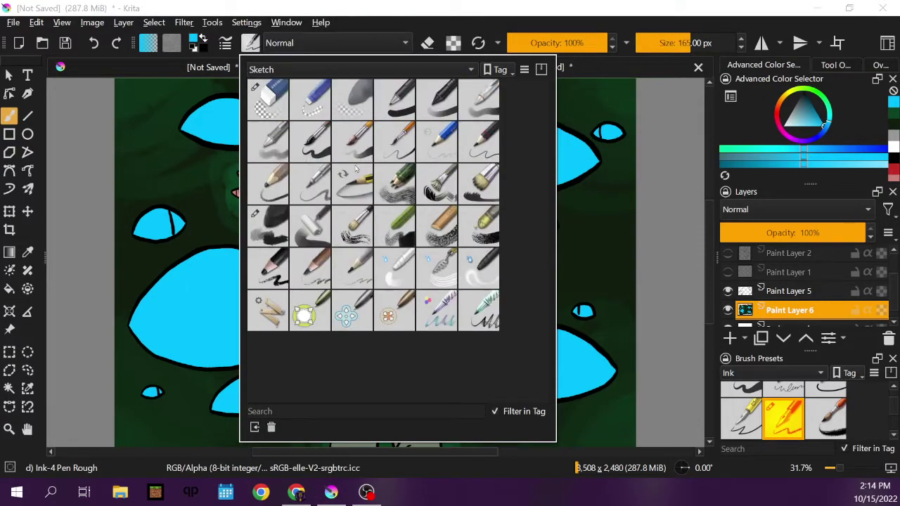
{"action": "left_click", "coordinate": [274, 225]}
{"action": "left_click", "coordinate": [60, 316]}
{"action": "mouse_move", "coordinate": [159, 281]}
{"action": "left_mouse_down"}
{"action": "mouse_move", "coordinate": [135, 325]}
{"action": "mouse_move", "coordinate": [165, 358]}
{"action": "mouse_move", "coordinate": [184, 365]}
{"action": "mouse_move", "coordinate": [285, 348]}
{"action": "left_mouse_up"}
{"action": "left_click", "coordinate": [93, 42]}
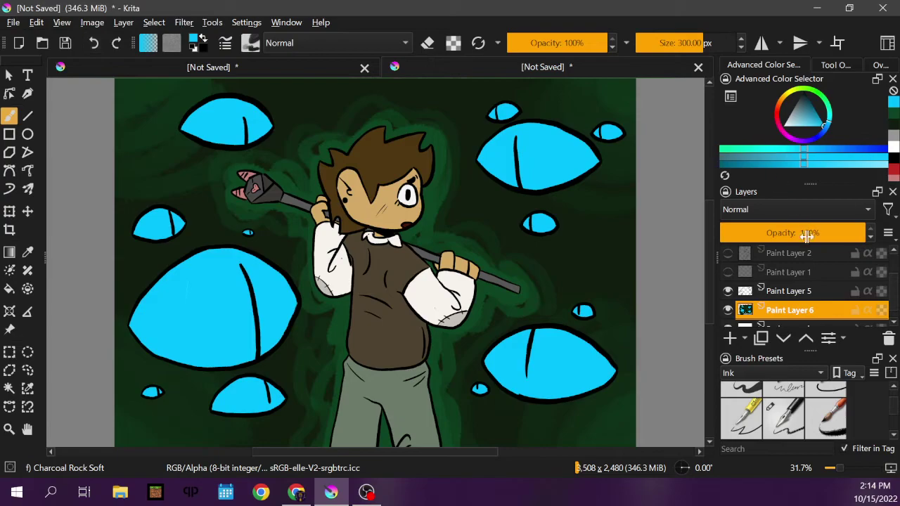
Step: Paint a soft cyan-blue glow around all the background eyes on Paint Layer 5 with the 600 px Airbrush Soft brush
{"action": "left_click", "coordinate": [785, 291]}
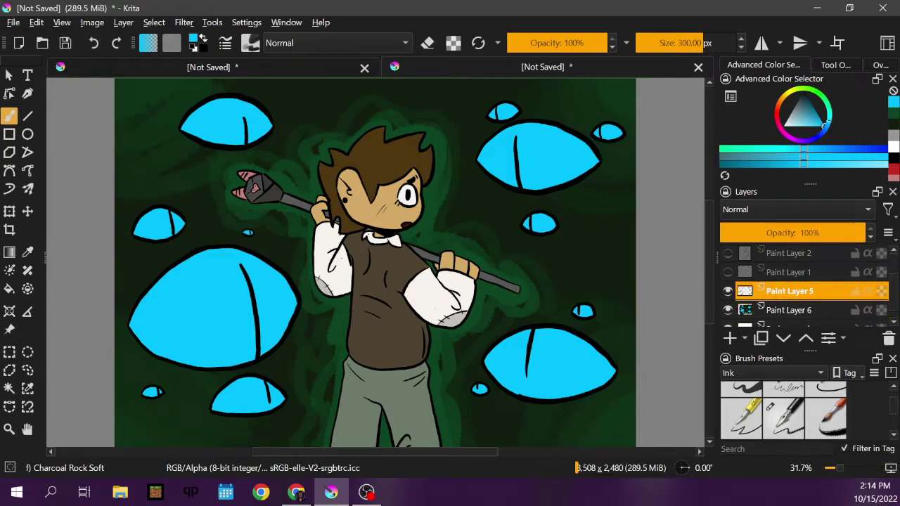
{"action": "left_click", "coordinate": [250, 43]}
{"action": "left_click", "coordinate": [401, 70]}
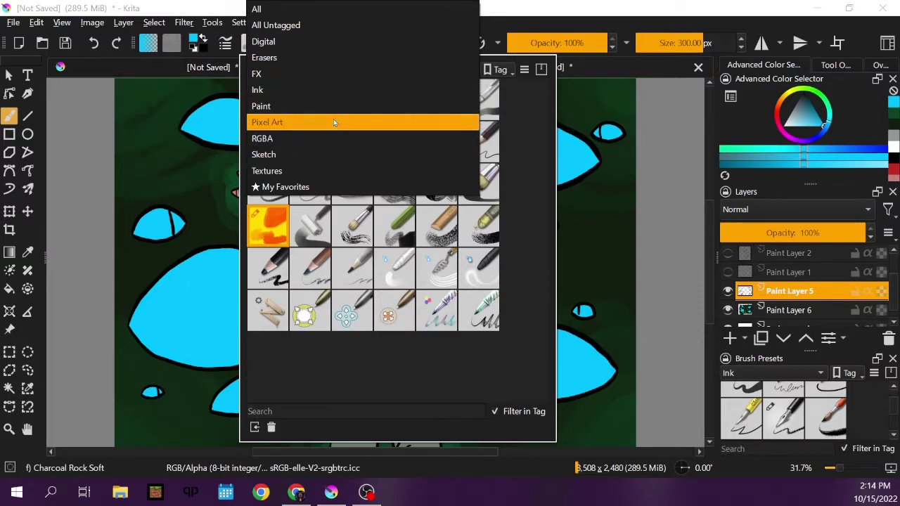
{"action": "left_click", "coordinate": [335, 41]}
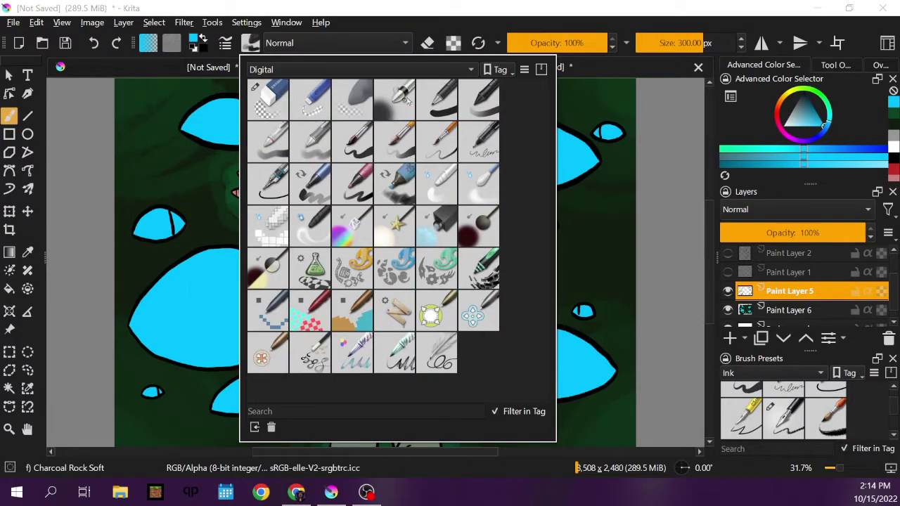
{"action": "left_click", "coordinate": [403, 101]}
{"action": "left_click", "coordinate": [118, 313]}
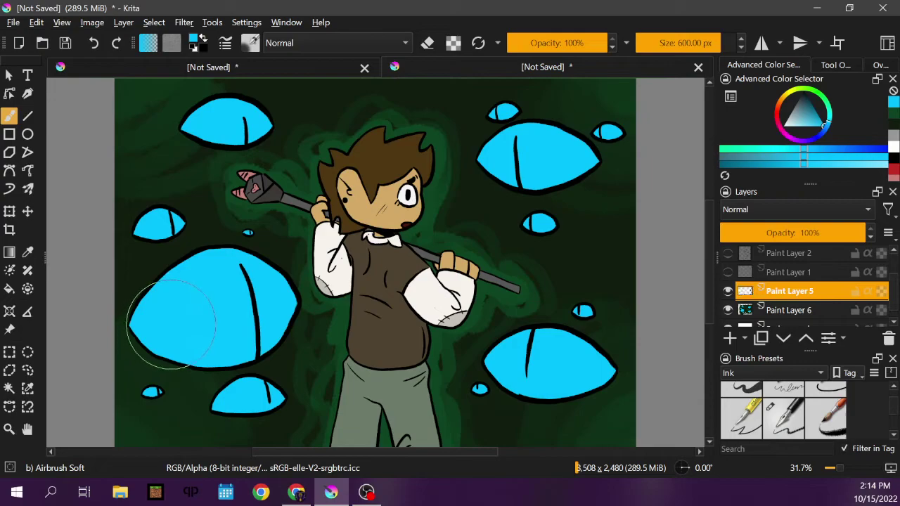
{"action": "mouse_move", "coordinate": [168, 320]}
{"action": "left_mouse_down"}
{"action": "mouse_move", "coordinate": [189, 358]}
{"action": "mouse_move", "coordinate": [263, 349]}
{"action": "mouse_move", "coordinate": [285, 325]}
{"action": "mouse_move", "coordinate": [285, 296]}
{"action": "mouse_move", "coordinate": [233, 247]}
{"action": "mouse_move", "coordinate": [201, 251]}
{"action": "mouse_move", "coordinate": [163, 290]}
{"action": "mouse_move", "coordinate": [144, 309]}
{"action": "left_mouse_up"}
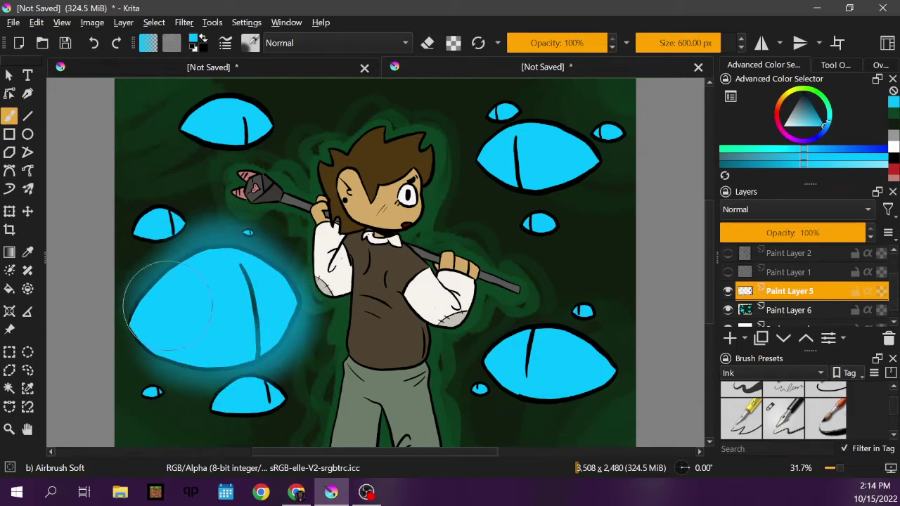
{"action": "mouse_move", "coordinate": [253, 236]}
{"action": "left_mouse_down"}
{"action": "mouse_move", "coordinate": [204, 179]}
{"action": "mouse_move", "coordinate": [168, 204]}
{"action": "mouse_move", "coordinate": [169, 158]}
{"action": "mouse_move", "coordinate": [203, 137]}
{"action": "mouse_move", "coordinate": [171, 117]}
{"action": "mouse_move", "coordinate": [278, 105]}
{"action": "left_mouse_up"}
{"action": "mouse_move", "coordinate": [502, 107]}
{"action": "left_mouse_down"}
{"action": "mouse_move", "coordinate": [517, 116]}
{"action": "mouse_move", "coordinate": [573, 96]}
{"action": "mouse_move", "coordinate": [579, 78]}
{"action": "mouse_move", "coordinate": [598, 111]}
{"action": "mouse_move", "coordinate": [606, 190]}
{"action": "left_mouse_up"}
{"action": "mouse_move", "coordinate": [550, 240]}
{"action": "left_mouse_down"}
{"action": "mouse_move", "coordinate": [513, 260]}
{"action": "mouse_move", "coordinate": [569, 322]}
{"action": "mouse_move", "coordinate": [569, 337]}
{"action": "mouse_move", "coordinate": [526, 376]}
{"action": "mouse_move", "coordinate": [477, 378]}
{"action": "mouse_move", "coordinate": [538, 320]}
{"action": "left_mouse_up"}
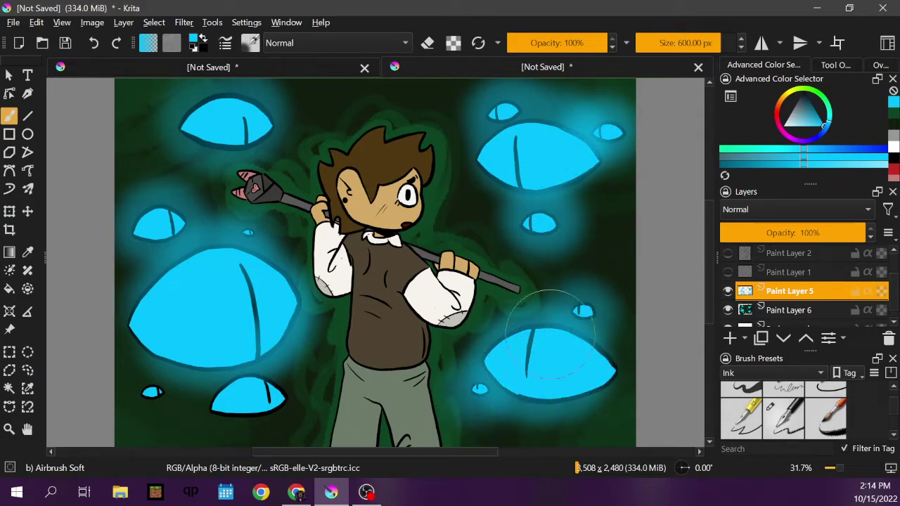
{"action": "mouse_move", "coordinate": [258, 398]}
{"action": "left_mouse_down"}
{"action": "mouse_move", "coordinate": [214, 407]}
{"action": "mouse_move", "coordinate": [232, 372]}
{"action": "mouse_move", "coordinate": [266, 380]}
{"action": "mouse_move", "coordinate": [165, 394]}
{"action": "left_mouse_up"}
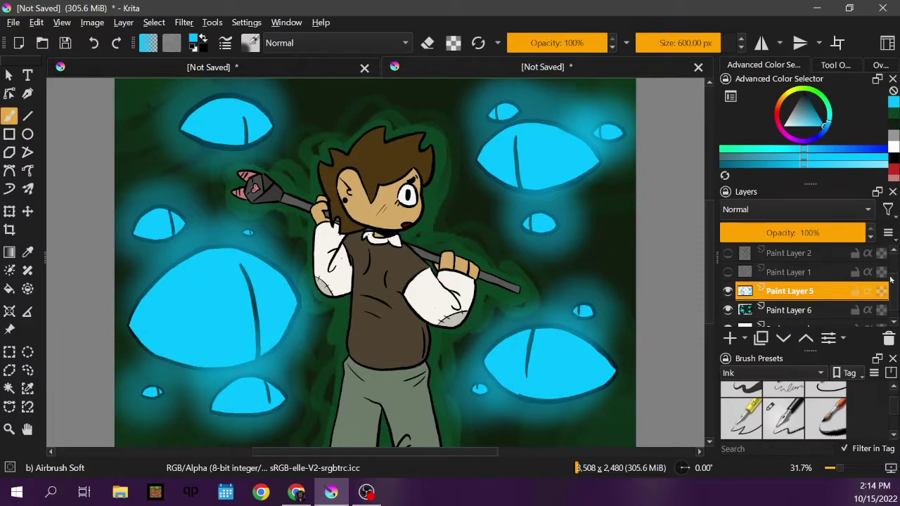
Step: Add a new paint layer directly above Paint Layer 4 and set its opacity to 63%
{"action": "scroll", "coordinate": [891, 279], "scroll_direction": "up", "scroll_amount": 2}
{"action": "left_click", "coordinate": [801, 276]}
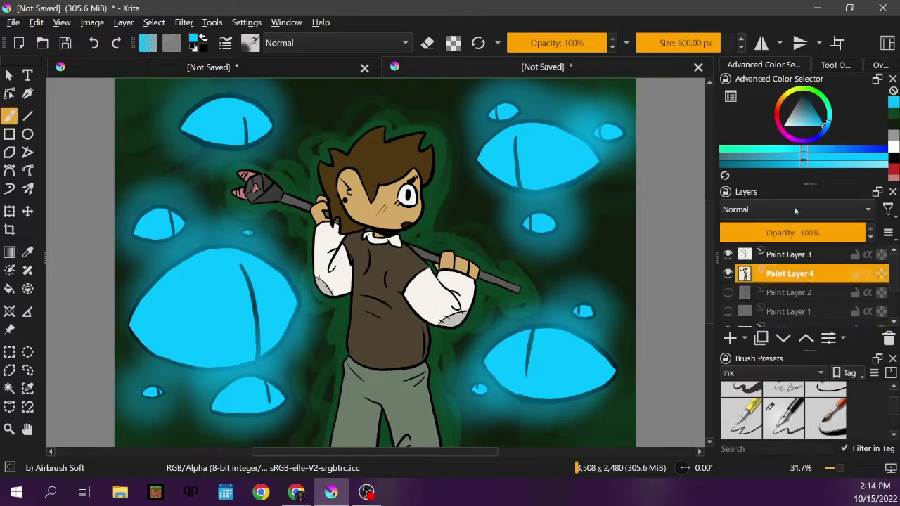
{"action": "left_click", "coordinate": [730, 339]}
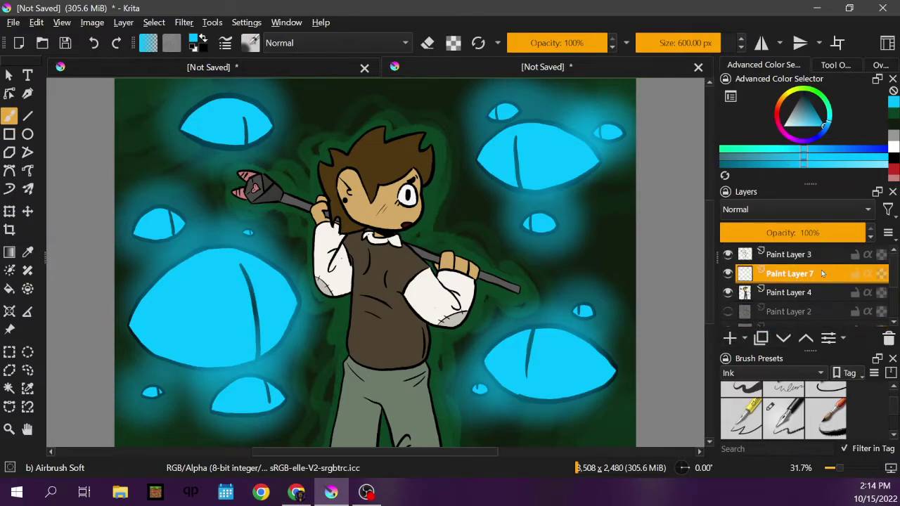
{"action": "mouse_move", "coordinate": [816, 235]}
{"action": "left_mouse_down"}
{"action": "mouse_move", "coordinate": [803, 235]}
{"action": "mouse_move", "coordinate": [811, 245]}
{"action": "left_mouse_up"}
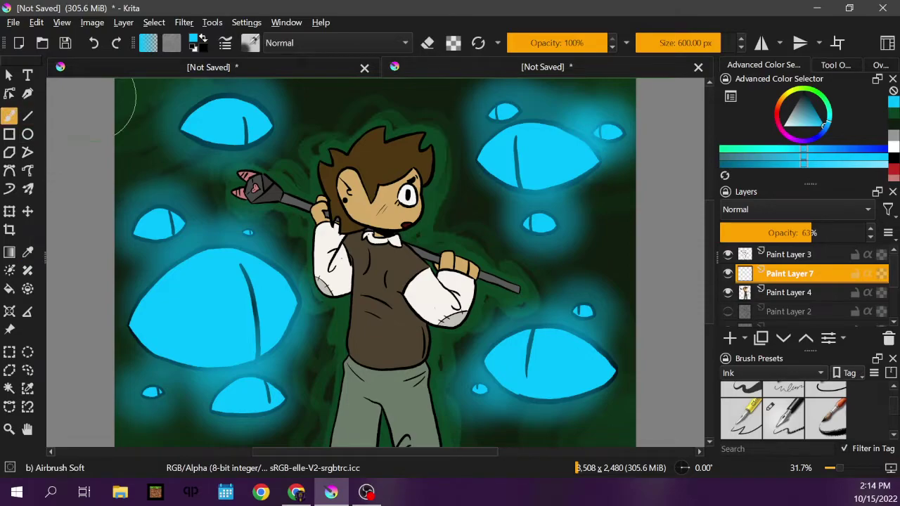
Step: Switch to the Ink-4 Pen Rough brush for detailing the staff head, undo the test stroke and reduce the brush size to 20 px
{"action": "left_click", "coordinate": [9, 429]}
{"action": "left_click_drag", "start_coordinate": [243, 141], "coordinate": [443, 274]}
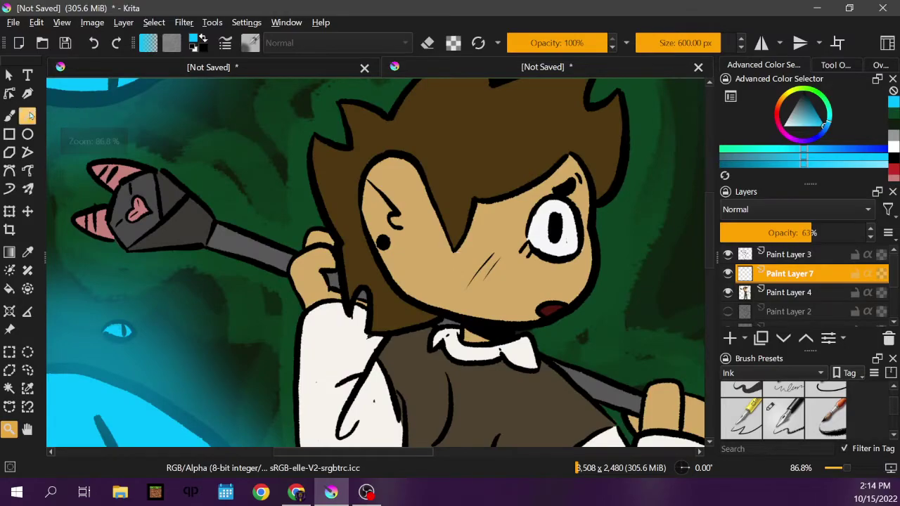
{"action": "key", "text": "b"}
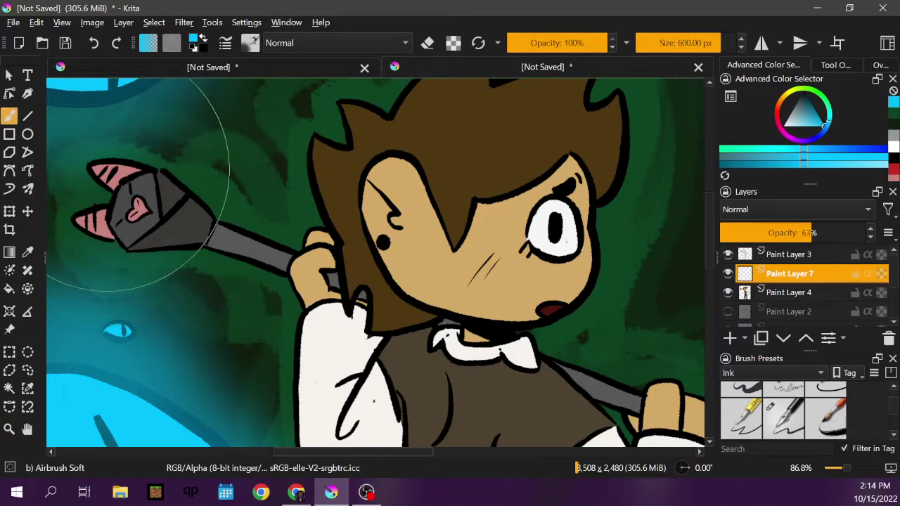
{"action": "left_click", "coordinate": [249, 43]}
{"action": "left_click", "coordinate": [381, 68]}
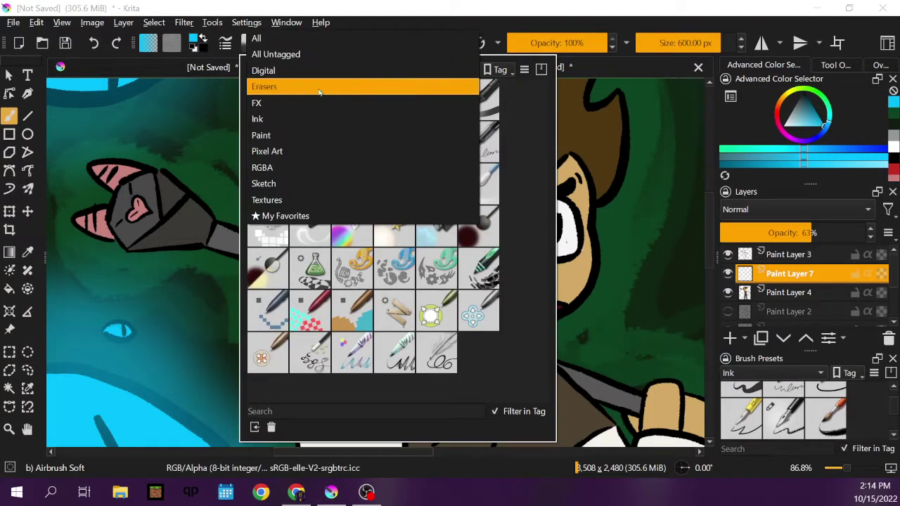
{"action": "left_click", "coordinate": [330, 119]}
{"action": "left_click", "coordinate": [310, 141]}
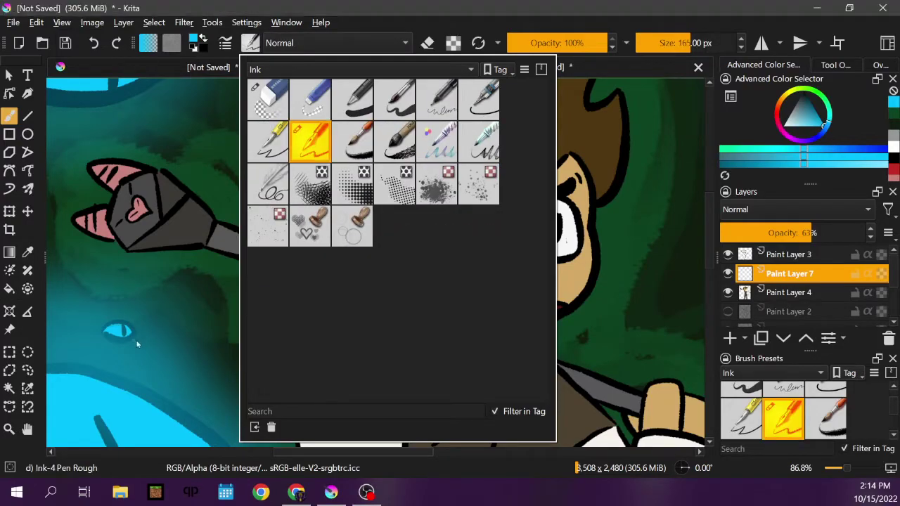
{"action": "mouse_move", "coordinate": [134, 192]}
{"action": "left_mouse_down"}
{"action": "mouse_move", "coordinate": [121, 203]}
{"action": "mouse_move", "coordinate": [99, 182]}
{"action": "mouse_move", "coordinate": [54, 182]}
{"action": "left_mouse_up"}
{"action": "key", "text": "ctrl+z"}
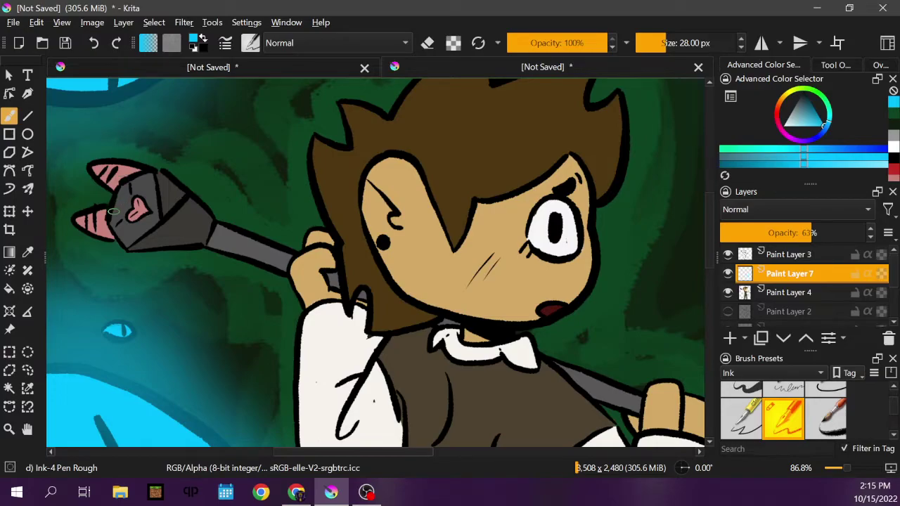
{"action": "key", "text": "bracketleft"}
{"action": "key", "text": "bracketleft"}
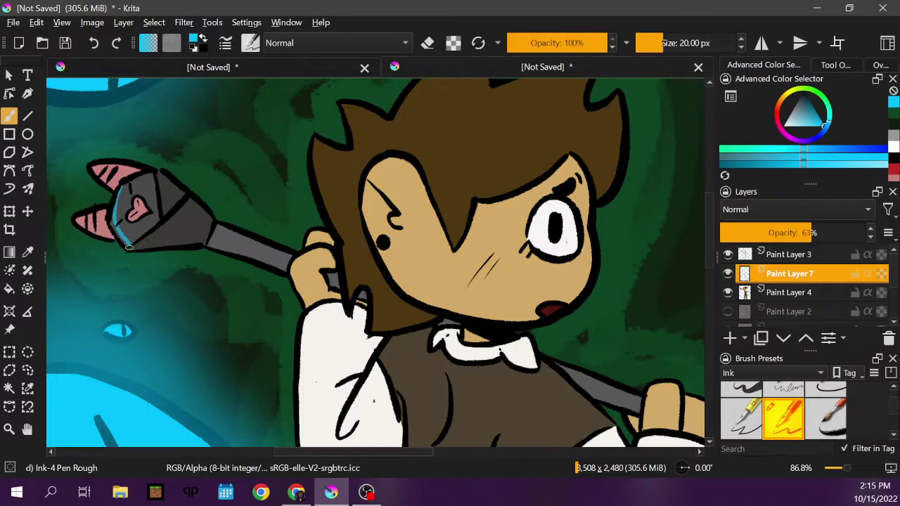
Step: Paint cyan-blue rim highlights along the staff head's edges, its striped pink horns and the pink heart
{"action": "left_click_drag", "start_coordinate": [147, 248], "coordinate": [172, 246]}
{"action": "left_click_drag", "start_coordinate": [117, 237], "coordinate": [111, 219]}
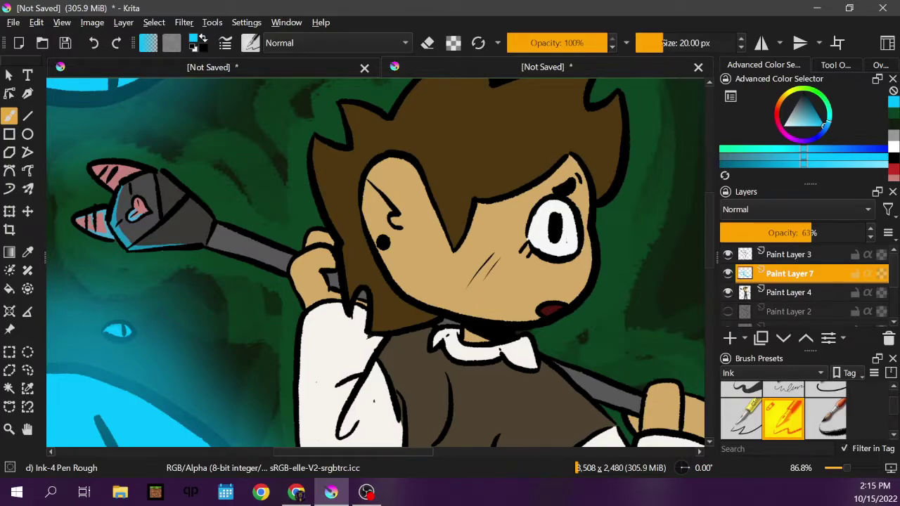
{"action": "left_click", "coordinate": [85, 218]}
{"action": "left_click", "coordinate": [137, 169]}
{"action": "left_click_drag", "start_coordinate": [178, 184], "coordinate": [162, 173]}
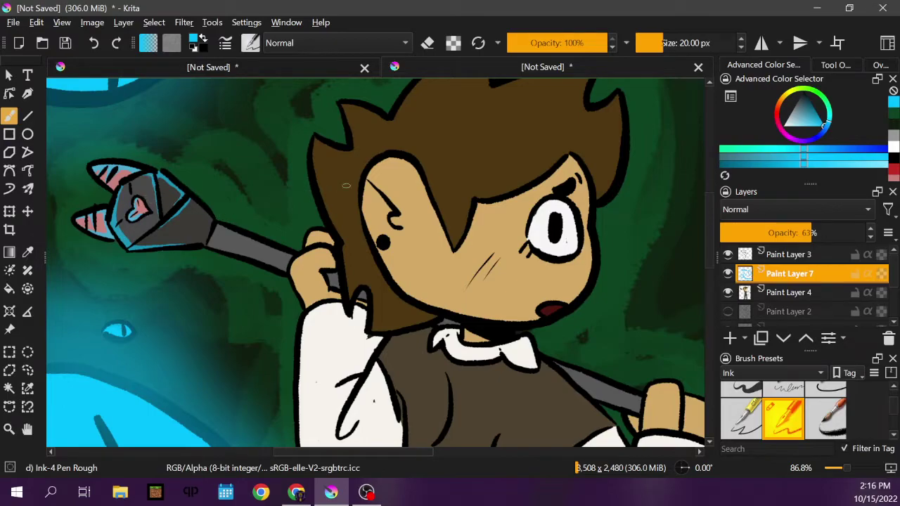
Step: Lower the opacity of the highlight layer, Paint Layer 7, to 45%
{"action": "left_click", "coordinate": [805, 236]}
{"action": "mouse_move", "coordinate": [803, 237]}
{"action": "left_mouse_down"}
{"action": "mouse_move", "coordinate": [763, 236]}
{"action": "mouse_move", "coordinate": [785, 239]}
{"action": "left_mouse_up"}
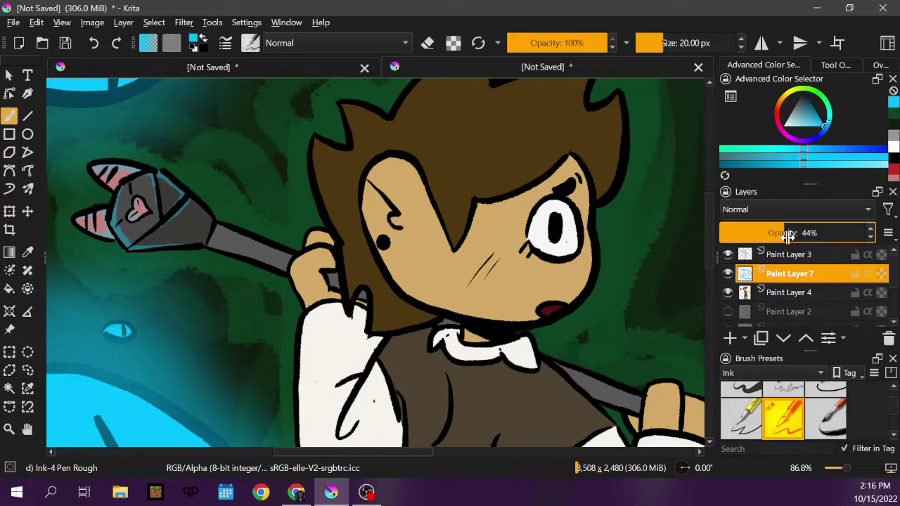
{"action": "left_click", "coordinate": [788, 234]}
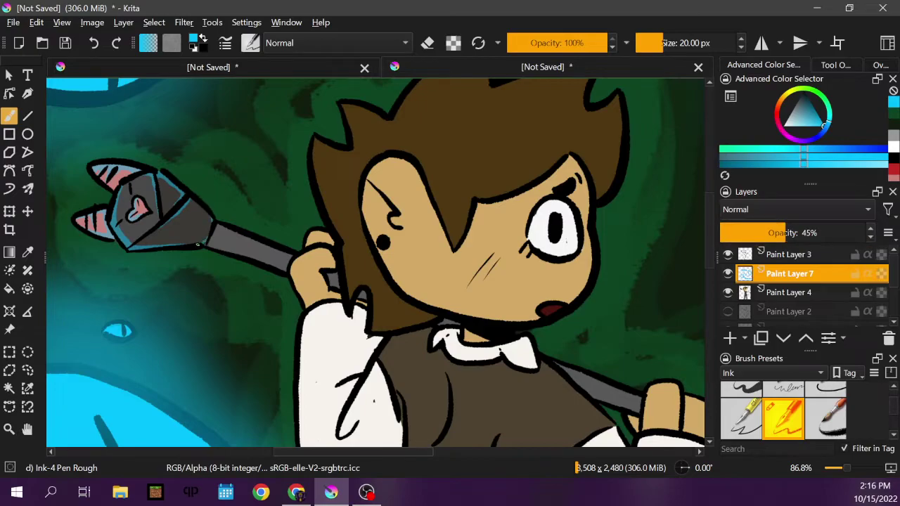
Step: Add cyan-blue highlights along the staff head's lower edge, the shaft and the outer edge of the hand gripping it, redoing the first hand stroke
{"action": "left_click_drag", "start_coordinate": [183, 250], "coordinate": [204, 244]}
{"action": "left_click_drag", "start_coordinate": [254, 262], "coordinate": [258, 263]}
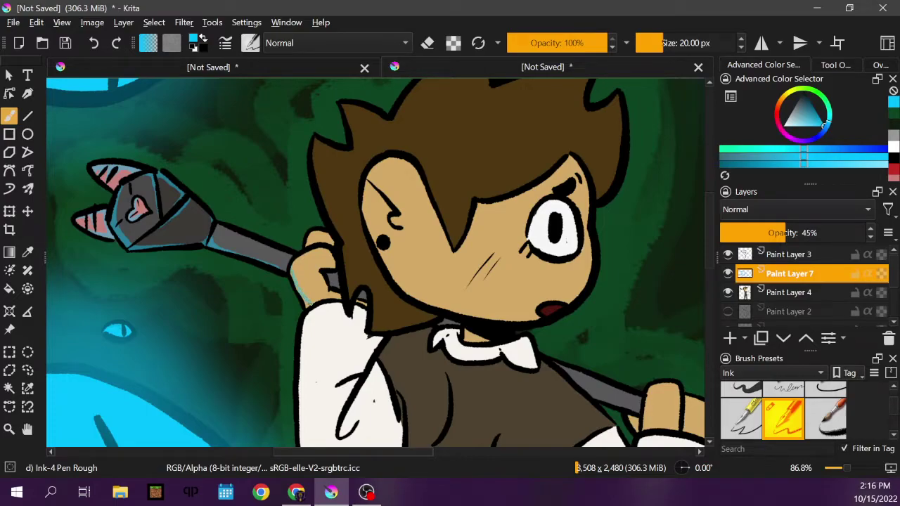
{"action": "left_click", "coordinate": [294, 270]}
{"action": "key", "text": "ctrl+z"}
{"action": "left_click_drag", "start_coordinate": [317, 246], "coordinate": [307, 247]}
Step: Shade the left sleeve's outer edge and elbow patch in cyan-blue, undoing the first patch strokes and repainting them
{"action": "scroll", "coordinate": [710, 276], "scroll_direction": "down", "scroll_amount": 3}
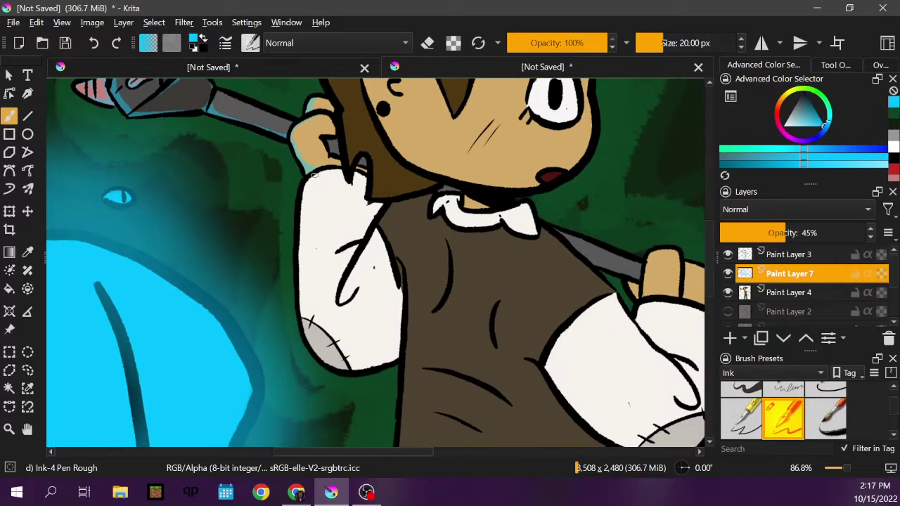
{"action": "mouse_move", "coordinate": [314, 173]}
{"action": "left_mouse_down"}
{"action": "mouse_move", "coordinate": [306, 215]}
{"action": "mouse_move", "coordinate": [318, 324]}
{"action": "mouse_move", "coordinate": [302, 298]}
{"action": "mouse_move", "coordinate": [309, 180]}
{"action": "left_mouse_up"}
{"action": "mouse_move", "coordinate": [304, 240]}
{"action": "left_mouse_down"}
{"action": "mouse_move", "coordinate": [305, 316]}
{"action": "mouse_move", "coordinate": [351, 367]}
{"action": "mouse_move", "coordinate": [384, 364]}
{"action": "mouse_move", "coordinate": [325, 355]}
{"action": "mouse_move", "coordinate": [338, 368]}
{"action": "mouse_move", "coordinate": [307, 330]}
{"action": "mouse_move", "coordinate": [311, 341]}
{"action": "mouse_move", "coordinate": [303, 315]}
{"action": "mouse_move", "coordinate": [322, 350]}
{"action": "mouse_move", "coordinate": [313, 351]}
{"action": "mouse_move", "coordinate": [334, 355]}
{"action": "mouse_move", "coordinate": [303, 312]}
{"action": "mouse_move", "coordinate": [319, 319]}
{"action": "left_mouse_up"}
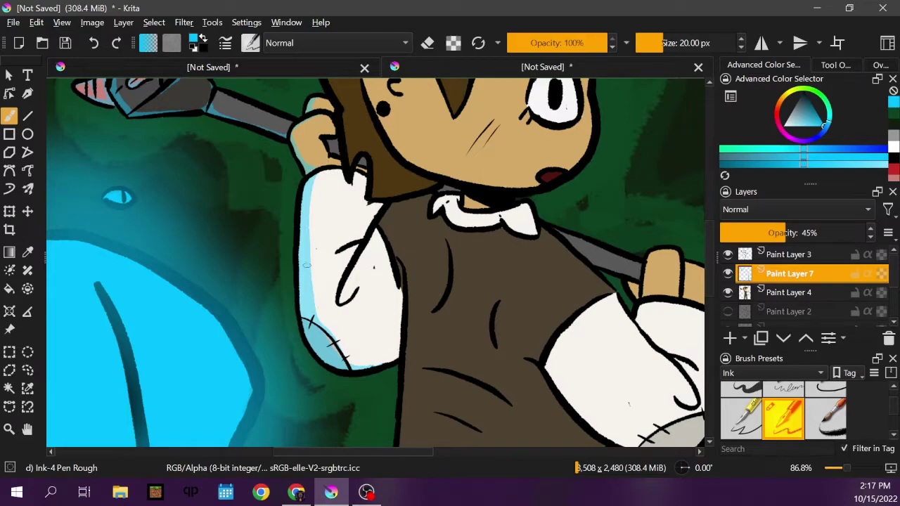
{"action": "left_click", "coordinate": [94, 44]}
{"action": "left_click", "coordinate": [94, 44]}
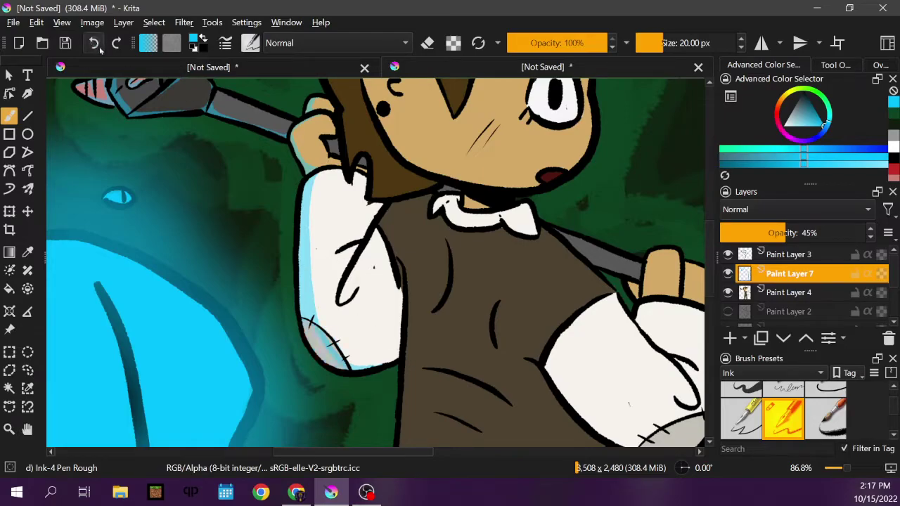
{"action": "left_click", "coordinate": [93, 44]}
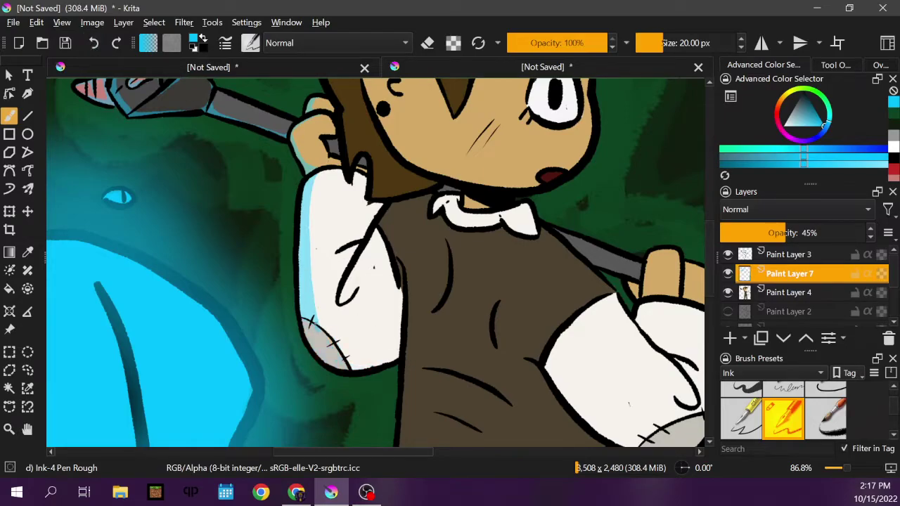
{"action": "mouse_move", "coordinate": [316, 328]}
{"action": "left_mouse_down"}
{"action": "mouse_move", "coordinate": [340, 365]}
{"action": "mouse_move", "coordinate": [364, 371]}
{"action": "left_mouse_up"}
{"action": "left_click_drag", "start_coordinate": [317, 354], "coordinate": [307, 319]}
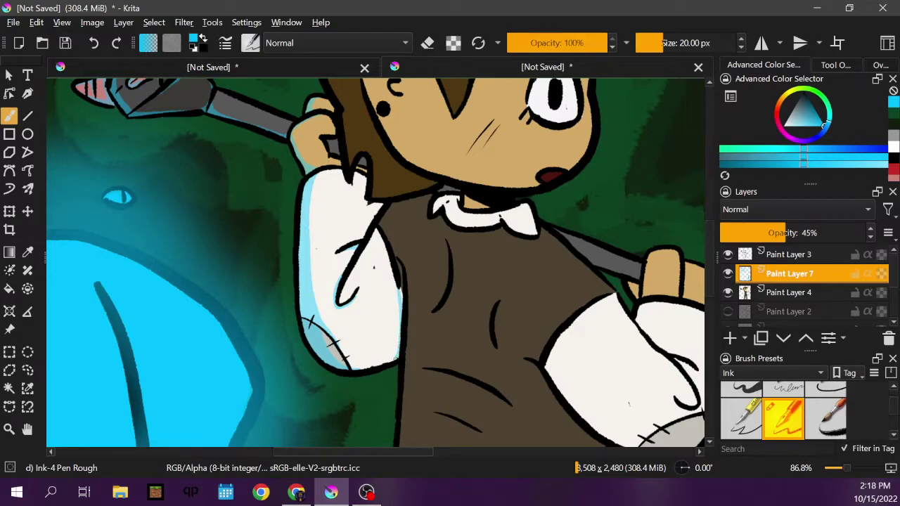
Step: Paint thin cyan-blue highlights on the sleeve's inner edge, the adjoining vest shoulder and the left collar point
{"action": "left_click_drag", "start_coordinate": [399, 283], "coordinate": [402, 298]}
{"action": "left_click_drag", "start_coordinate": [391, 249], "coordinate": [384, 212]}
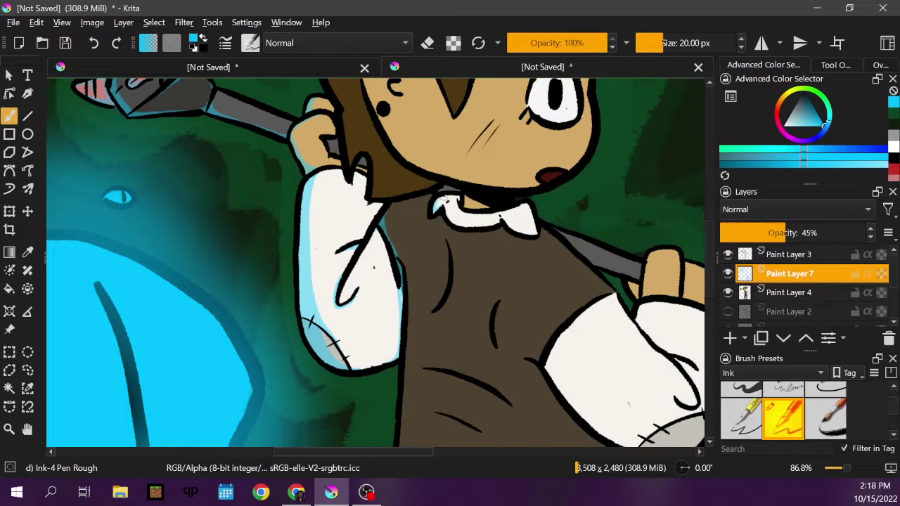
{"action": "mouse_move", "coordinate": [444, 208]}
{"action": "left_mouse_down"}
{"action": "mouse_move", "coordinate": [454, 224]}
{"action": "mouse_move", "coordinate": [447, 206]}
{"action": "left_mouse_up"}
Step: Paint cyan-blue rim highlights down the left side of the hair, along its left spikes and on the ear's outer edge
{"action": "scroll", "coordinate": [713, 244], "scroll_direction": "up", "scroll_amount": 5}
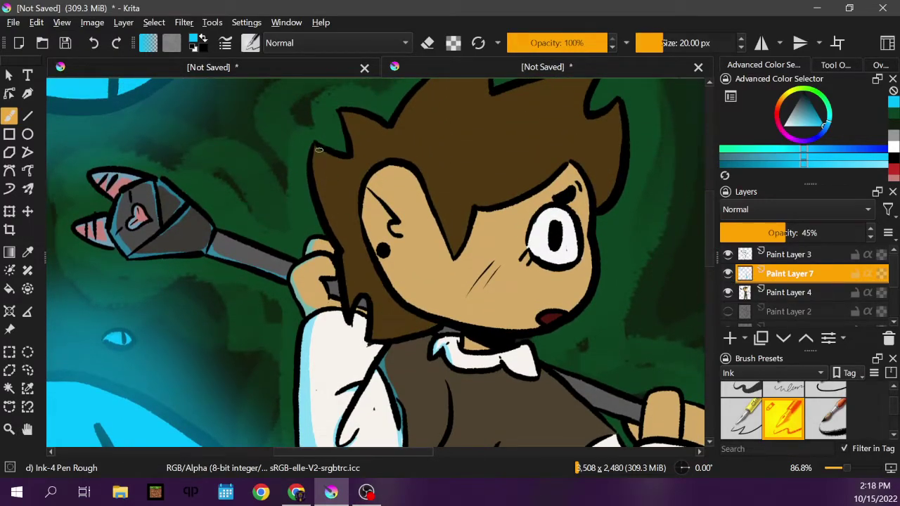
{"action": "left_click_drag", "start_coordinate": [316, 149], "coordinate": [334, 239]}
{"action": "mouse_move", "coordinate": [317, 191]}
{"action": "left_mouse_down"}
{"action": "mouse_move", "coordinate": [344, 259]}
{"action": "mouse_move", "coordinate": [348, 295]}
{"action": "left_mouse_up"}
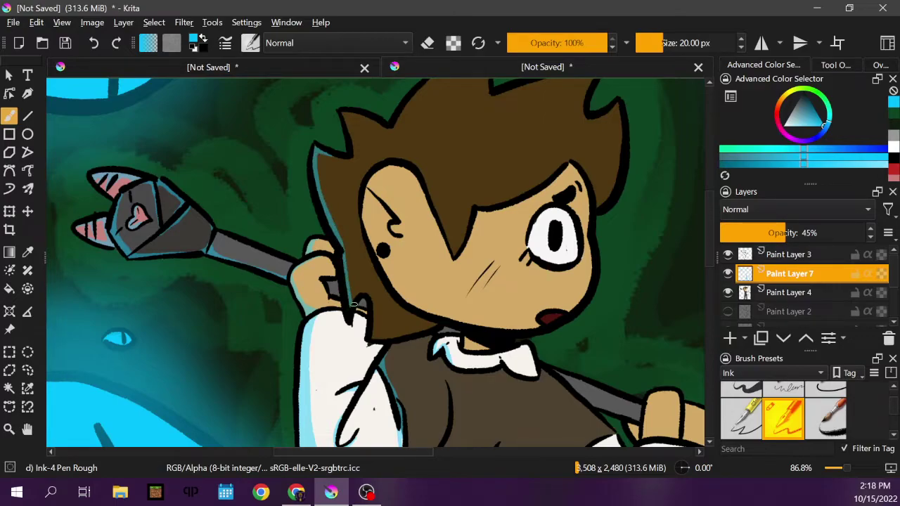
{"action": "left_click_drag", "start_coordinate": [368, 294], "coordinate": [372, 338]}
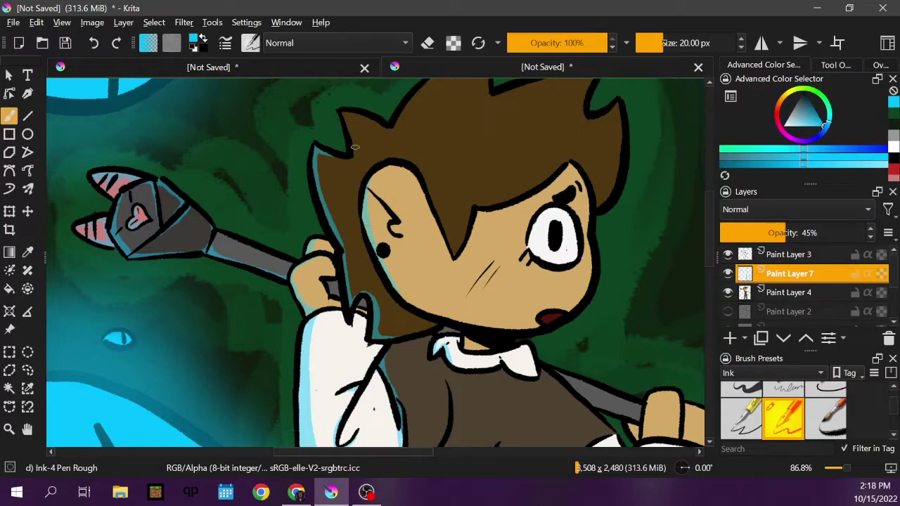
{"action": "left_click_drag", "start_coordinate": [353, 156], "coordinate": [347, 118]}
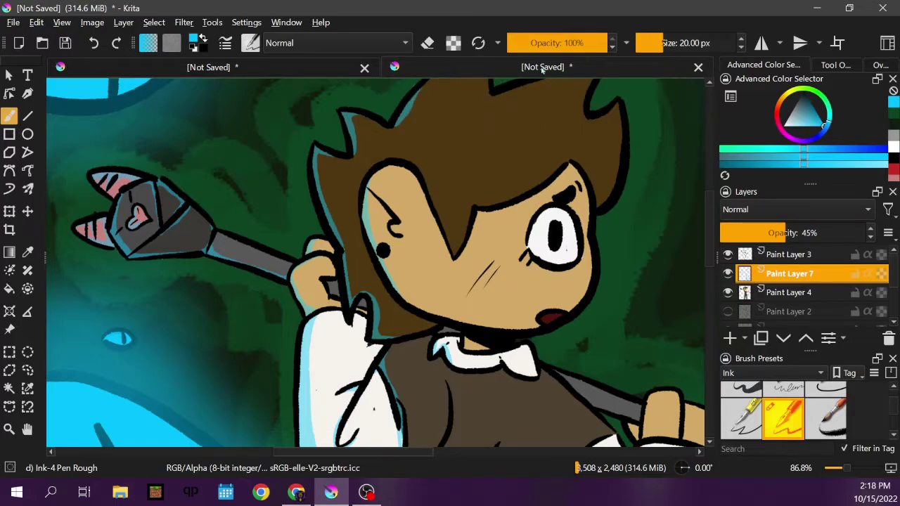
{"action": "scroll", "coordinate": [712, 211], "scroll_direction": "up", "scroll_amount": 4}
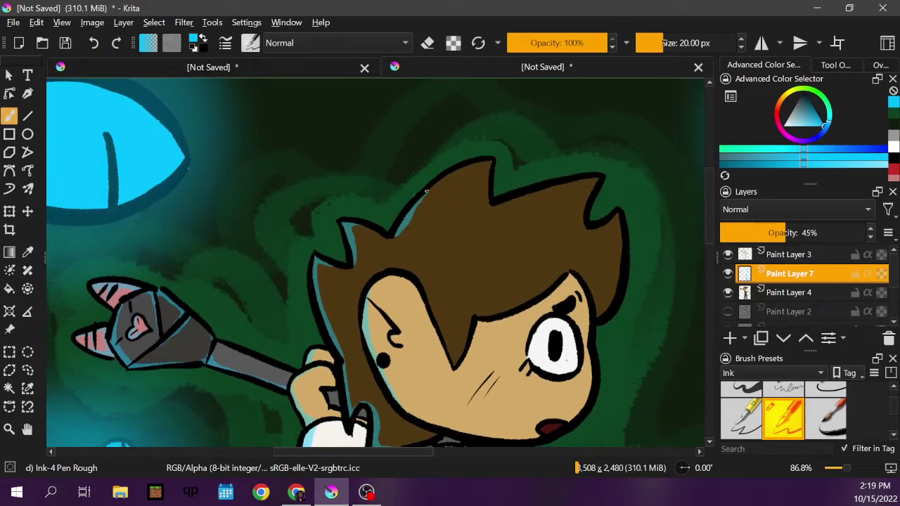
{"action": "key", "text": "e"}
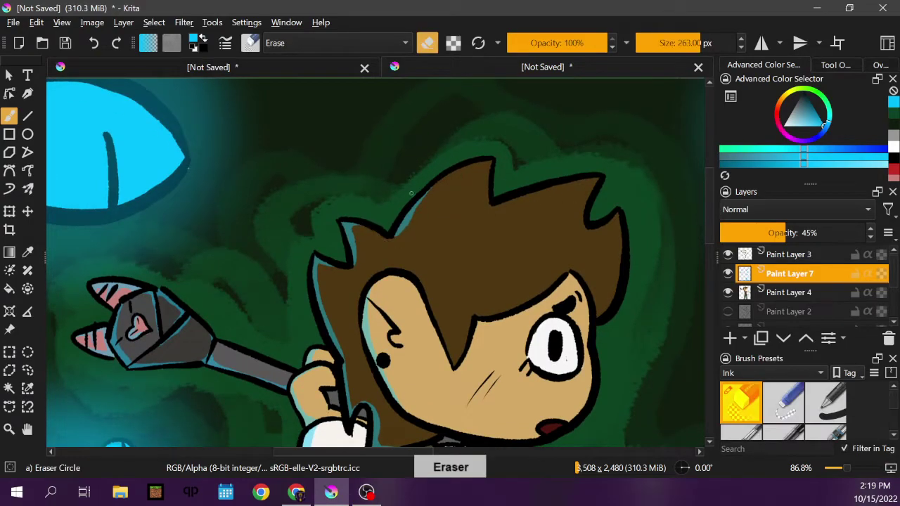
{"action": "key", "text": "e"}
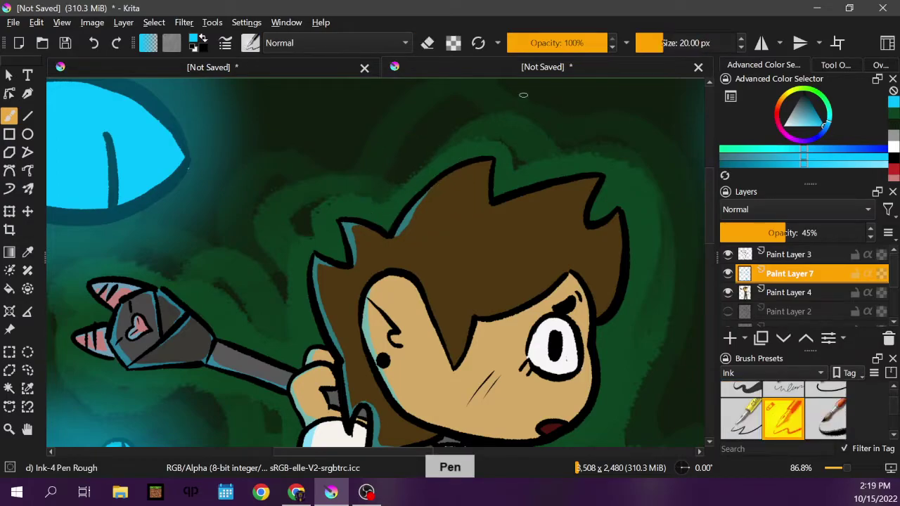
{"action": "scroll", "coordinate": [711, 215], "scroll_direction": "down", "scroll_amount": 1}
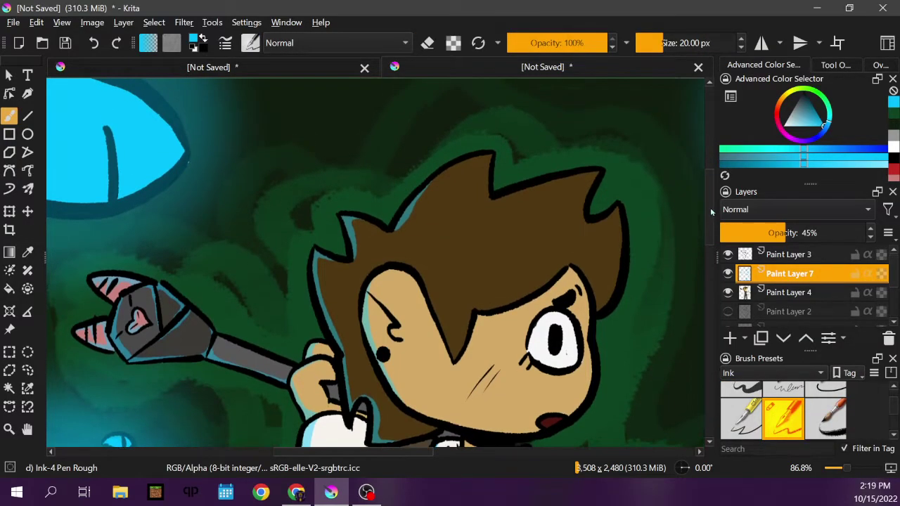
{"action": "scroll", "coordinate": [712, 219], "scroll_direction": "down", "scroll_amount": 5}
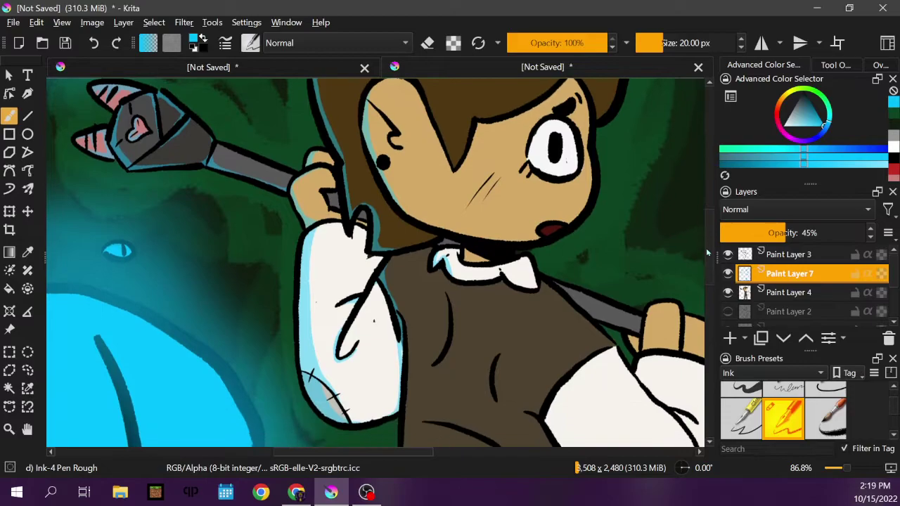
{"action": "scroll", "coordinate": [705, 240], "scroll_direction": "up", "scroll_amount": 4}
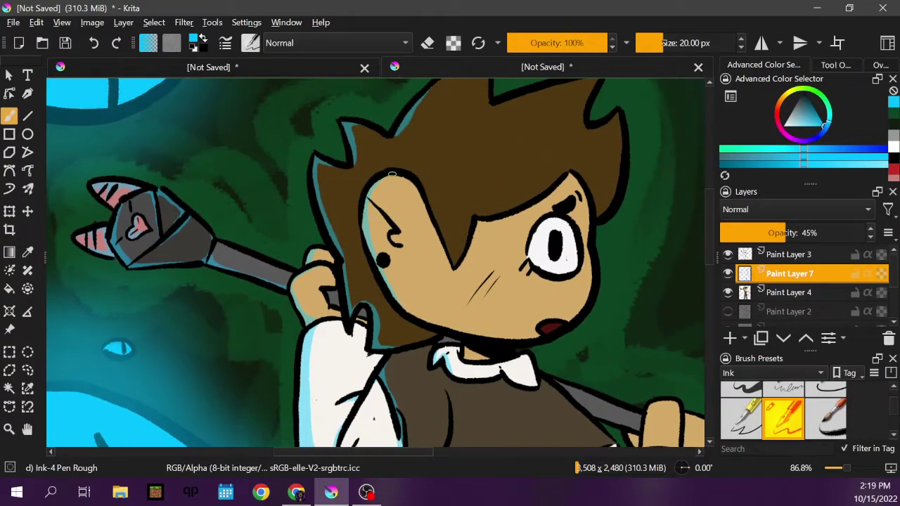
{"action": "left_click_drag", "start_coordinate": [370, 199], "coordinate": [393, 226]}
{"action": "left_click", "coordinate": [93, 43]}
Step: Paint cyan-blue rim highlights down the right edge of the hair and along its right spike, undoing one stroke
{"action": "scroll", "coordinate": [712, 246], "scroll_direction": "down", "scroll_amount": 3}
{"action": "scroll", "coordinate": [490, 415], "scroll_direction": "right", "scroll_amount": 10}
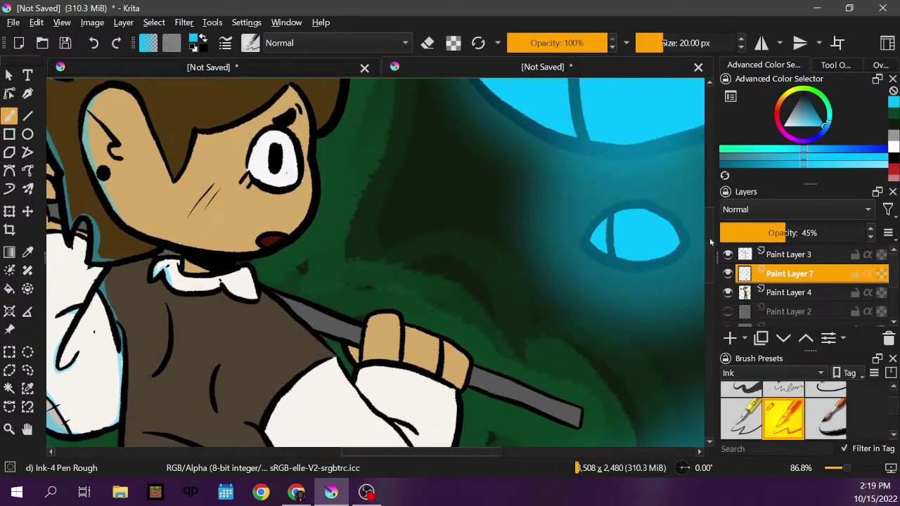
{"action": "left_click_drag", "start_coordinate": [710, 238], "coordinate": [708, 219]}
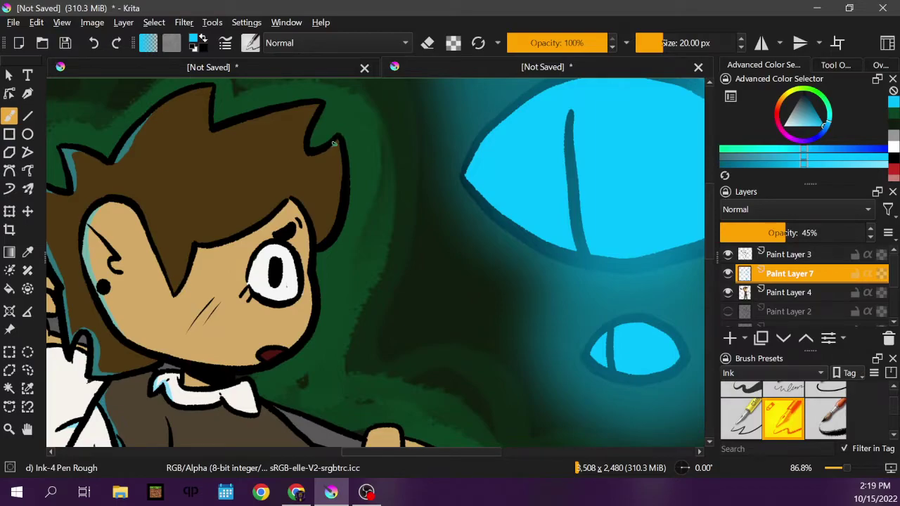
{"action": "mouse_move", "coordinate": [337, 147]}
{"action": "left_mouse_down"}
{"action": "mouse_move", "coordinate": [339, 203]}
{"action": "mouse_move", "coordinate": [317, 242]}
{"action": "left_mouse_up"}
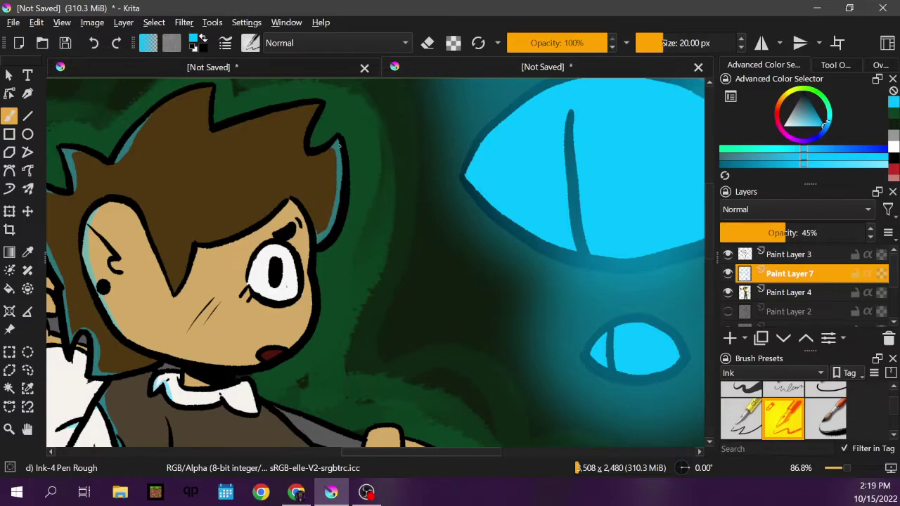
{"action": "left_click_drag", "start_coordinate": [305, 149], "coordinate": [318, 103]}
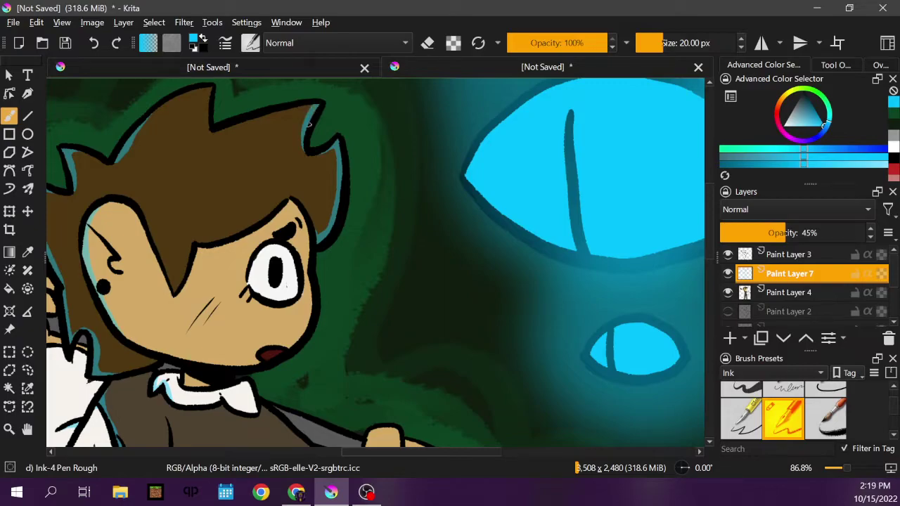
{"action": "key", "text": "ctrl+z"}
Step: Paint cyan-blue highlights along the right edge of the face down to the mouth and on the right side of the eye
{"action": "left_click_drag", "start_coordinate": [296, 208], "coordinate": [306, 314]}
{"action": "left_click_drag", "start_coordinate": [262, 355], "coordinate": [258, 362]}
{"action": "mouse_move", "coordinate": [289, 251]}
{"action": "left_mouse_down"}
{"action": "mouse_move", "coordinate": [294, 292]}
{"action": "mouse_move", "coordinate": [273, 302]}
{"action": "left_mouse_up"}
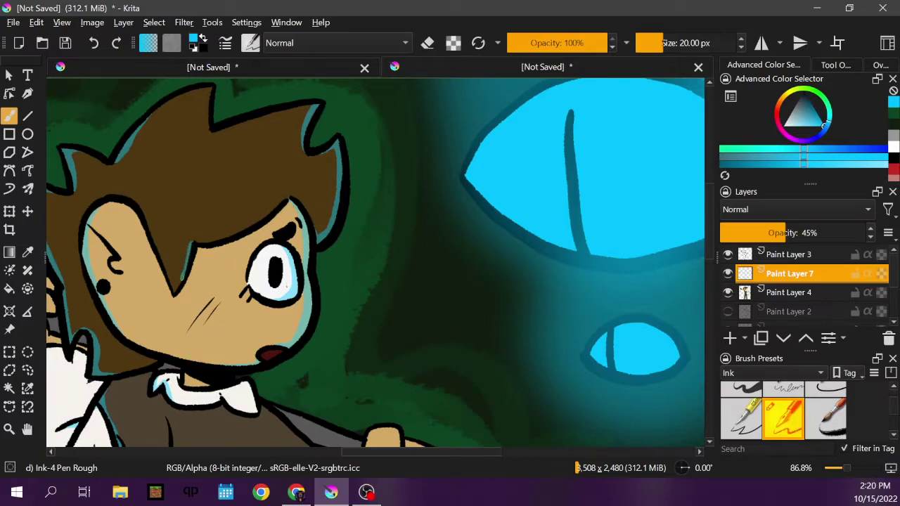
Step: Highlight the staff shaft behind the neck and the tops of the fingers gripping it in cyan-blue, undoing one small stroke
{"action": "scroll", "coordinate": [700, 209], "scroll_direction": "down", "scroll_amount": 5}
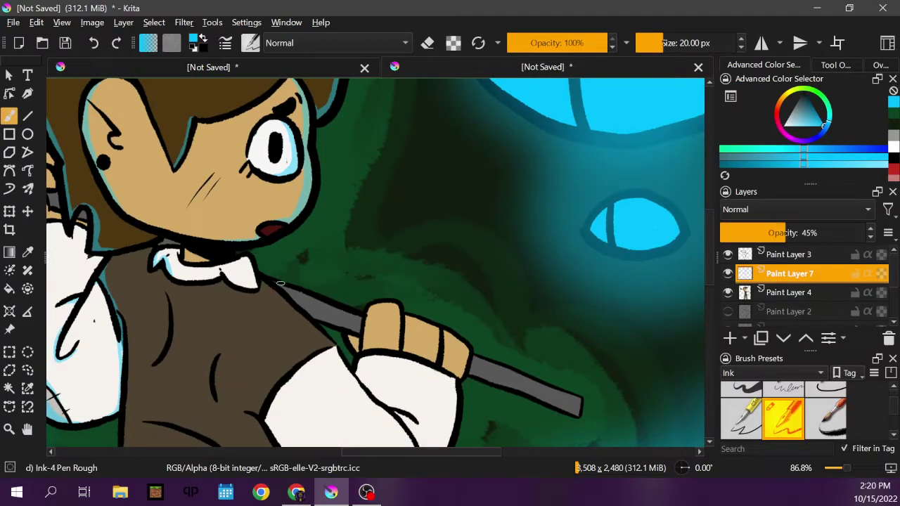
{"action": "left_click_drag", "start_coordinate": [292, 291], "coordinate": [370, 322]}
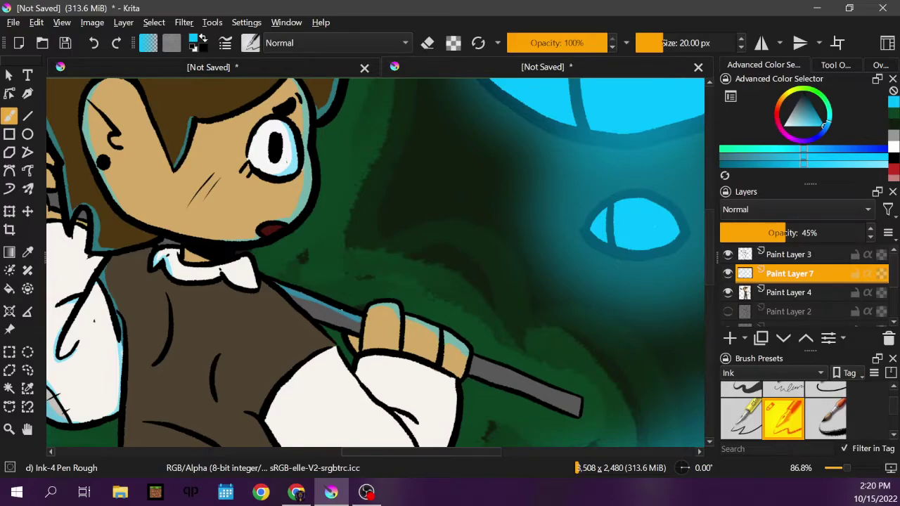
{"action": "left_click_drag", "start_coordinate": [352, 330], "coordinate": [360, 329]}
{"action": "key", "text": "ctrl+z"}
Step: Shade the right sleeve's cuff edge and the staff's free end in cyan-blue, undoing the last stroke
{"action": "mouse_move", "coordinate": [413, 360]}
{"action": "left_mouse_down"}
{"action": "mouse_move", "coordinate": [443, 380]}
{"action": "mouse_move", "coordinate": [457, 412]}
{"action": "left_mouse_up"}
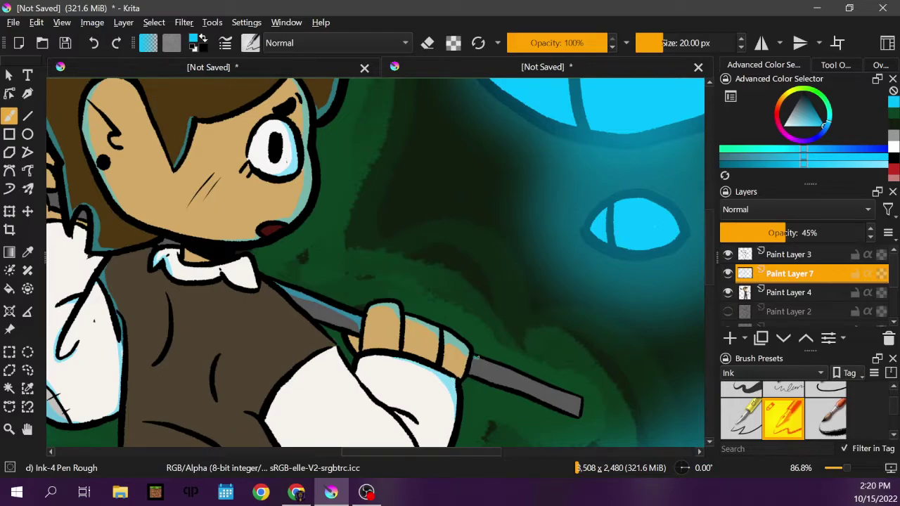
{"action": "left_click_drag", "start_coordinate": [498, 366], "coordinate": [566, 398]}
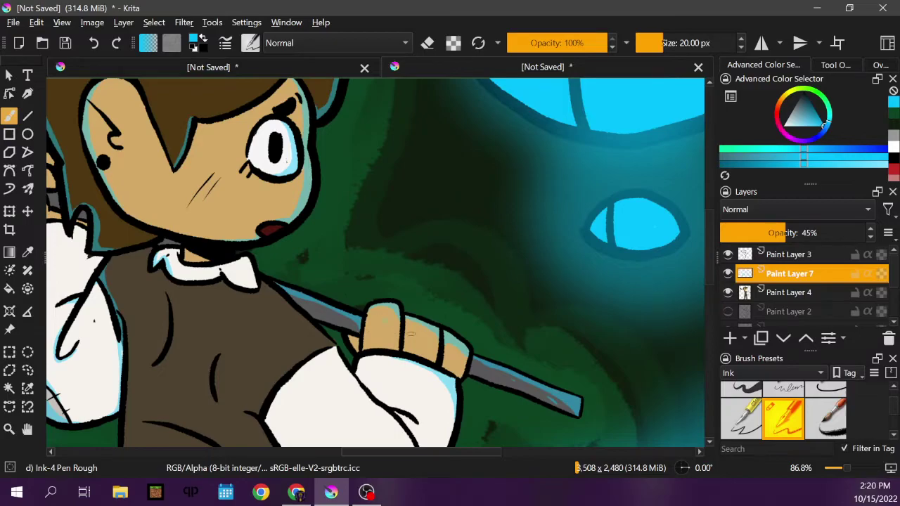
{"action": "left_click", "coordinate": [93, 43]}
Step: Draw thin cyan-blue accent lines beside the highlights on the staff head, the shaft and the hair
{"action": "scroll", "coordinate": [483, 454], "scroll_direction": "left", "scroll_amount": 3}
{"action": "left_click_drag", "start_coordinate": [478, 454], "coordinate": [433, 452]}
{"action": "scroll", "coordinate": [434, 452], "scroll_direction": "left", "scroll_amount": 2}
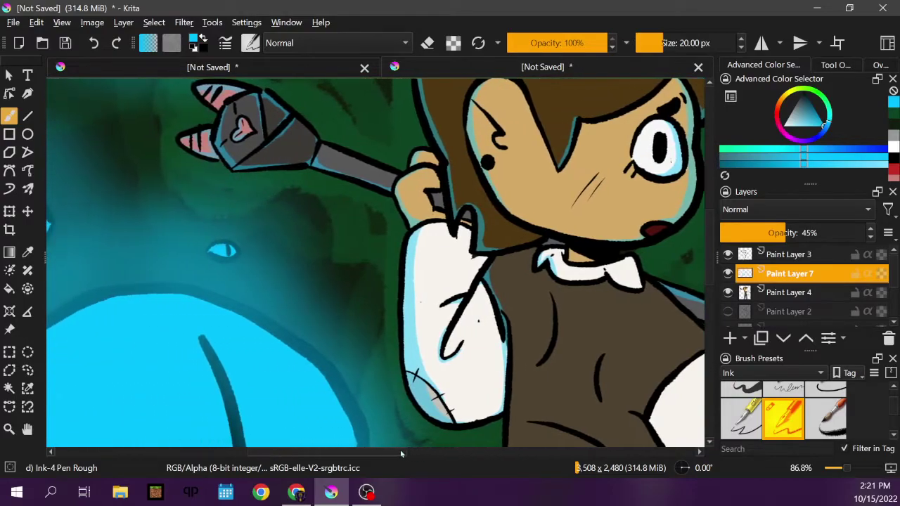
{"action": "scroll", "coordinate": [435, 452], "scroll_direction": "left", "scroll_amount": 6}
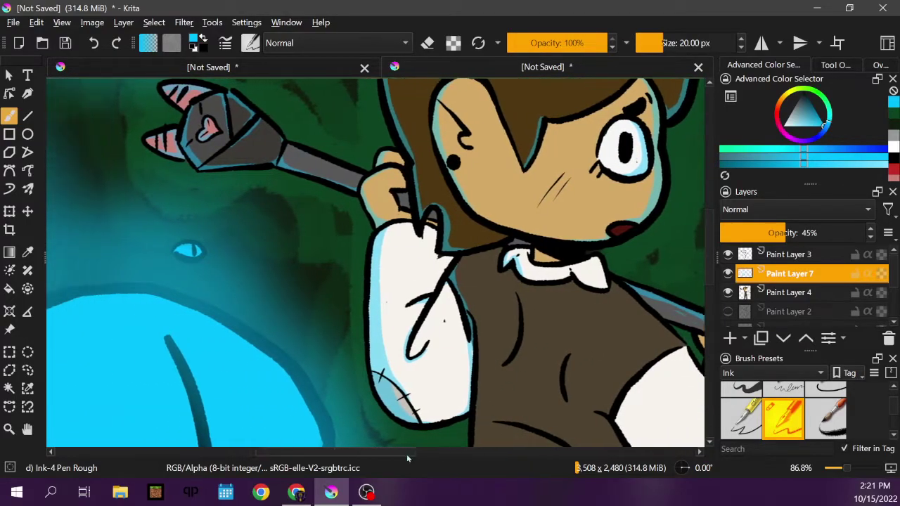
{"action": "scroll", "coordinate": [710, 235], "scroll_direction": "up", "scroll_amount": 4}
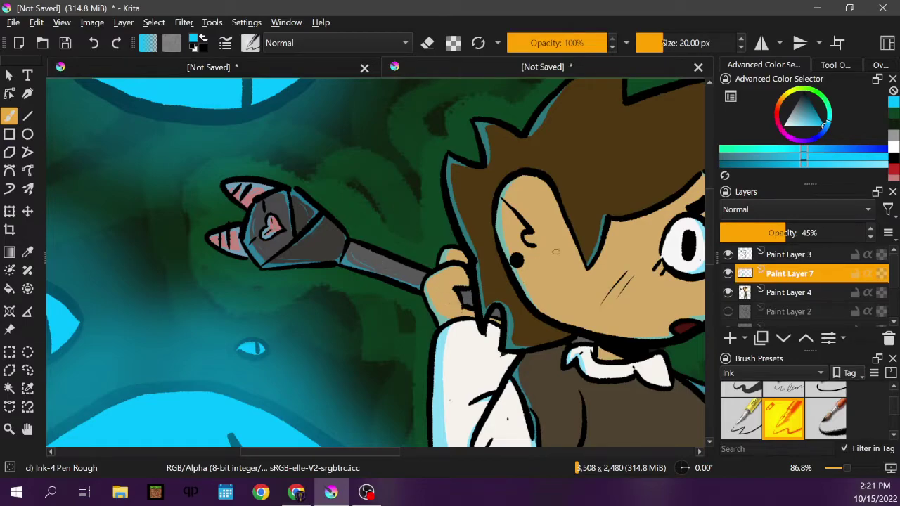
{"action": "left_click_drag", "start_coordinate": [465, 211], "coordinate": [482, 247]}
{"action": "left_click_drag", "start_coordinate": [488, 277], "coordinate": [489, 295]}
{"action": "left_click_drag", "start_coordinate": [396, 452], "coordinate": [438, 452]}
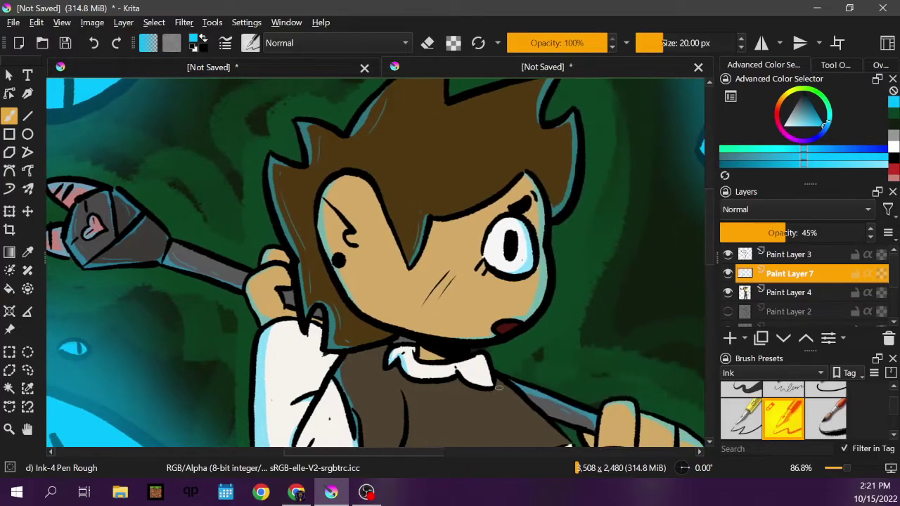
{"action": "left_click_drag", "start_coordinate": [708, 255], "coordinate": [708, 236]}
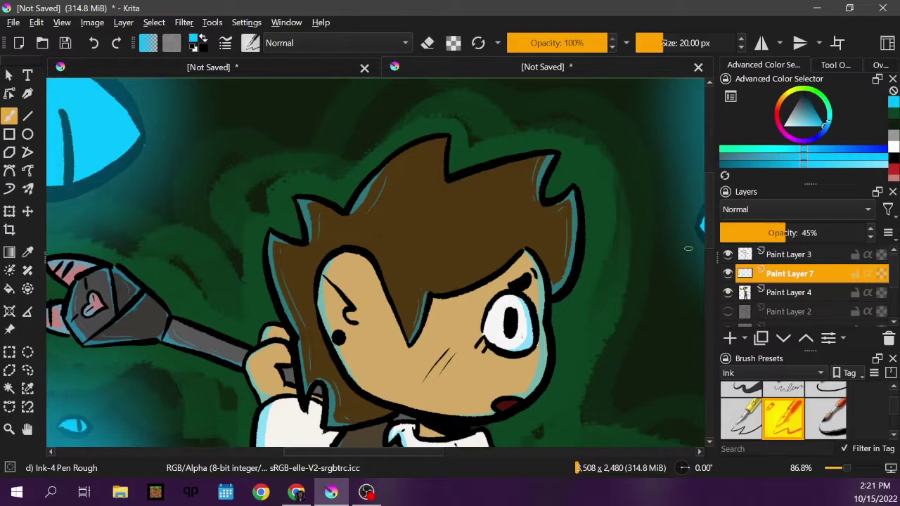
Step: Add thin accent lines to the sleeves and highlight the right sleeve's folds and upper edge in cyan-blue
{"action": "scroll", "coordinate": [709, 232], "scroll_direction": "down", "scroll_amount": 5}
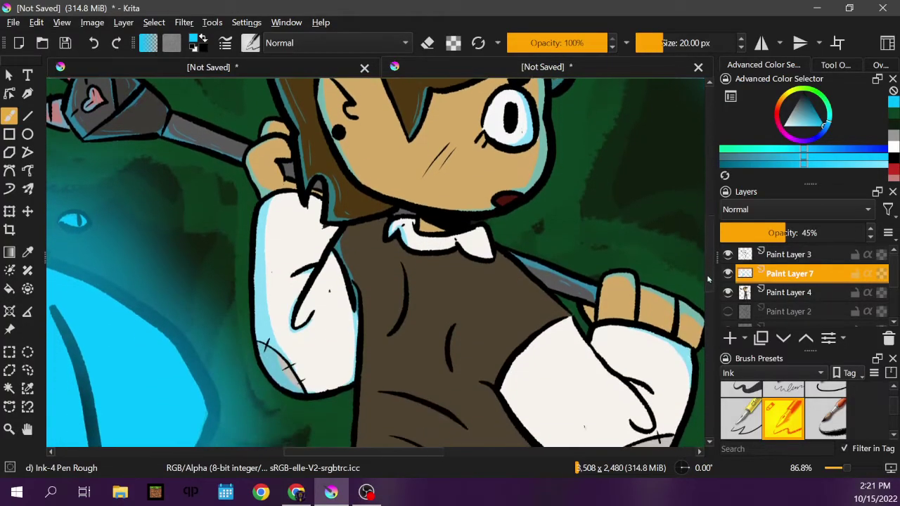
{"action": "scroll", "coordinate": [709, 286], "scroll_direction": "down", "scroll_amount": 2}
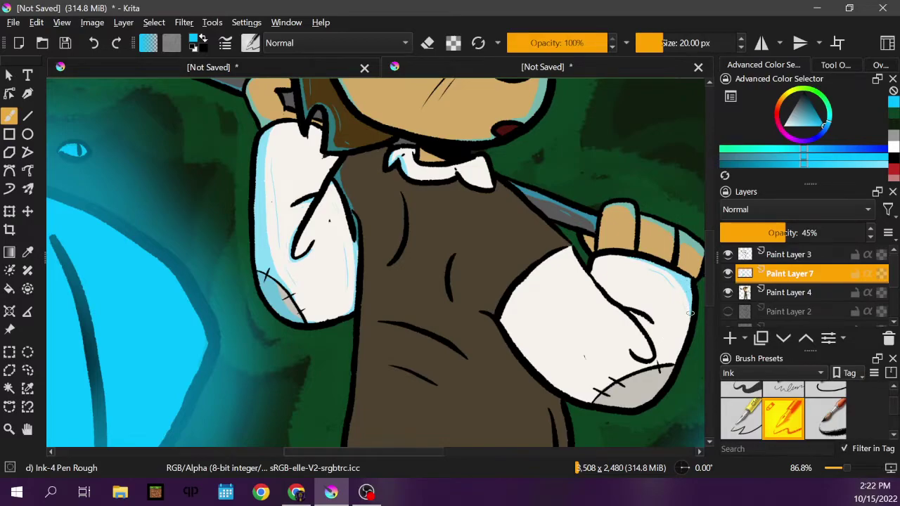
{"action": "left_click_drag", "start_coordinate": [623, 309], "coordinate": [633, 314]}
{"action": "left_click_drag", "start_coordinate": [646, 327], "coordinate": [654, 344]}
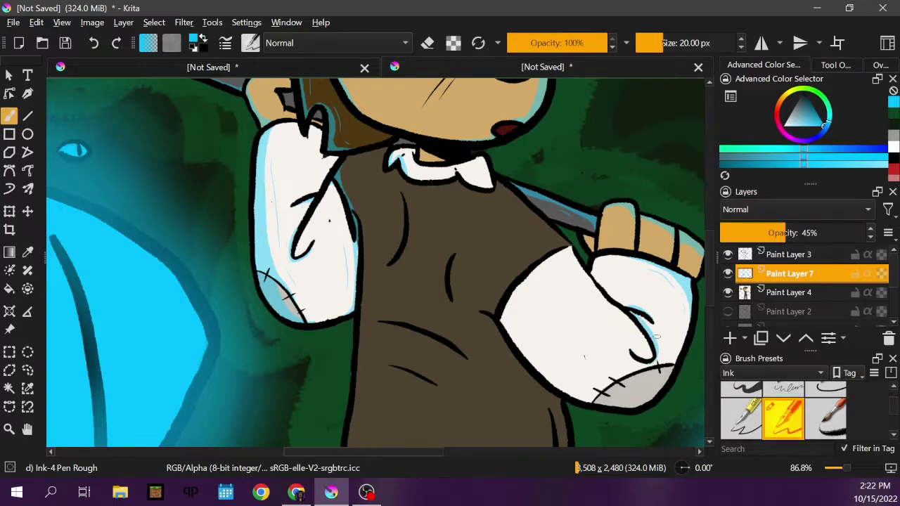
{"action": "left_click_drag", "start_coordinate": [660, 338], "coordinate": [663, 355]}
{"action": "left_click_drag", "start_coordinate": [567, 250], "coordinate": [597, 289]}
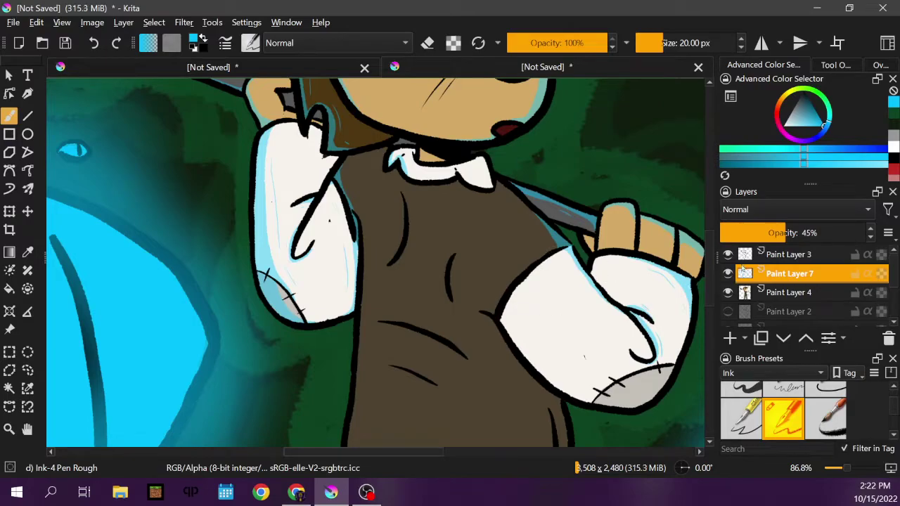
Step: Paint cyan-blue highlights and thin accent lines beside the two chest creases of the vest
{"action": "scroll", "coordinate": [711, 260], "scroll_direction": "down", "scroll_amount": 5}
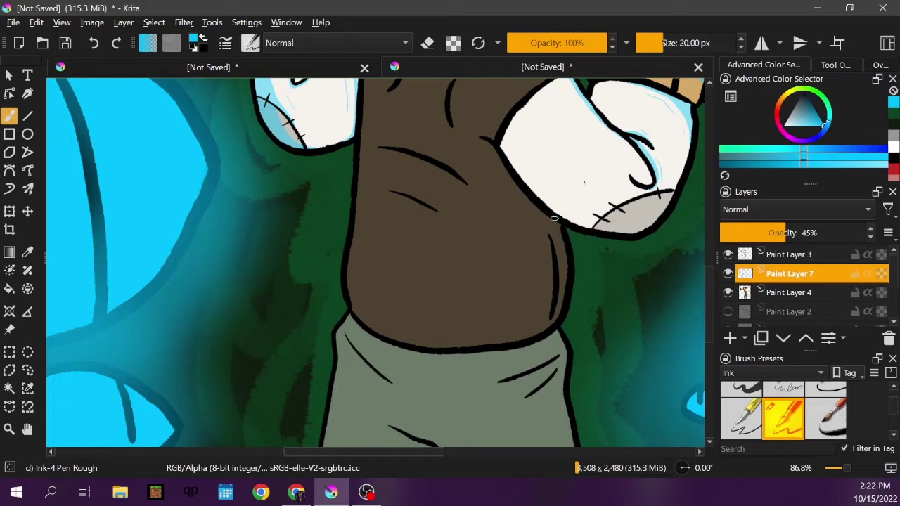
{"action": "scroll", "coordinate": [709, 280], "scroll_direction": "up", "scroll_amount": 3}
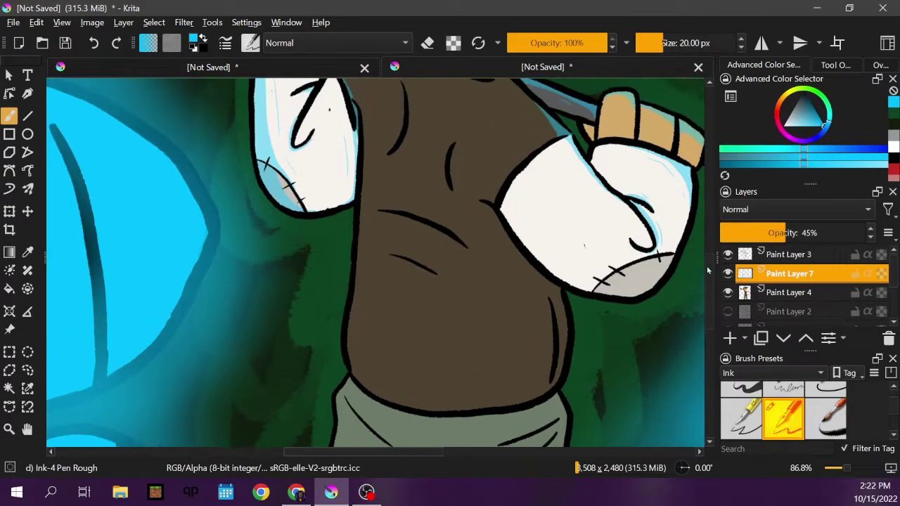
{"action": "left_click_drag", "start_coordinate": [403, 131], "coordinate": [395, 174]}
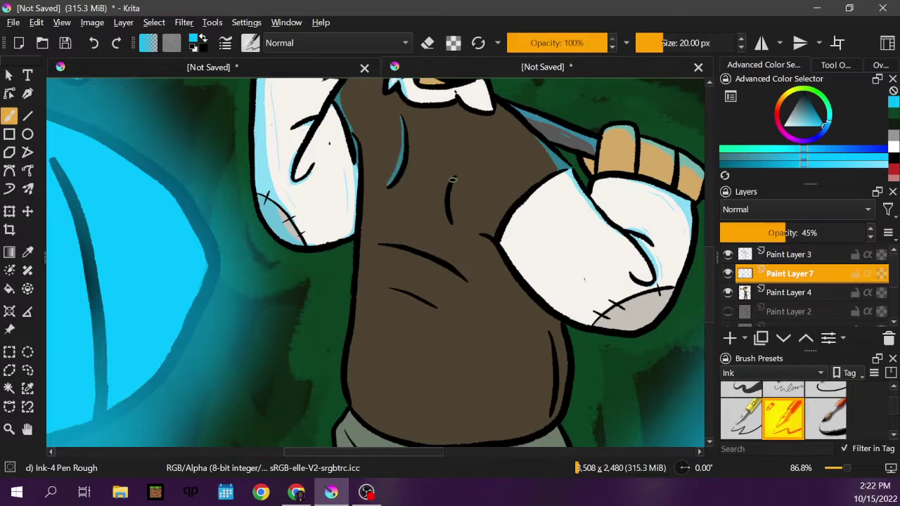
{"action": "left_click_drag", "start_coordinate": [452, 177], "coordinate": [446, 209]}
{"action": "left_click_drag", "start_coordinate": [399, 121], "coordinate": [388, 175]}
Step: Paint cyan-blue rim highlights with thin accent lines down the vest's left edge and its lower right edge
{"action": "mouse_move", "coordinate": [363, 179]}
{"action": "left_mouse_down"}
{"action": "mouse_move", "coordinate": [352, 380]}
{"action": "mouse_move", "coordinate": [378, 432]}
{"action": "mouse_move", "coordinate": [351, 408]}
{"action": "mouse_move", "coordinate": [349, 352]}
{"action": "left_mouse_up"}
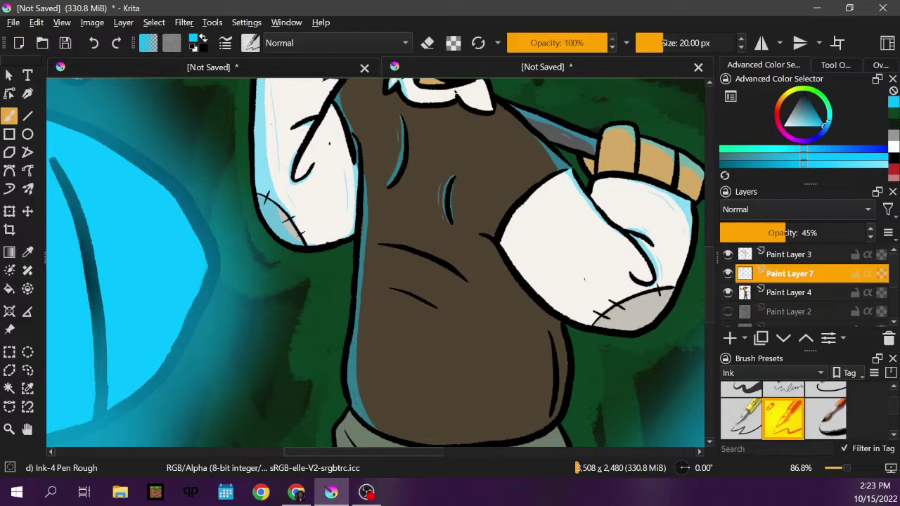
{"action": "left_click_drag", "start_coordinate": [366, 398], "coordinate": [363, 309]}
{"action": "scroll", "coordinate": [709, 272], "scroll_direction": "down", "scroll_amount": 5}
{"action": "mouse_move", "coordinate": [558, 215]}
{"action": "left_mouse_down"}
{"action": "mouse_move", "coordinate": [564, 272]}
{"action": "mouse_move", "coordinate": [559, 304]}
{"action": "mouse_move", "coordinate": [543, 322]}
{"action": "left_mouse_up"}
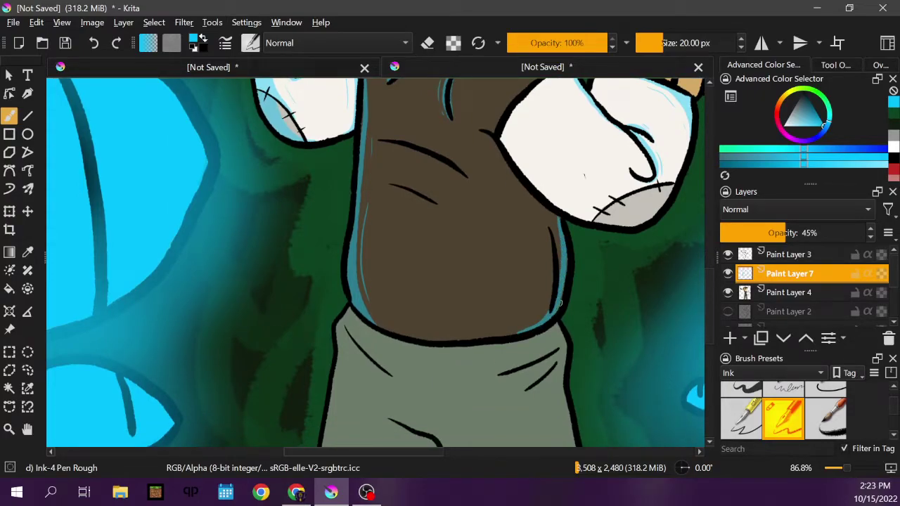
{"action": "left_click_drag", "start_coordinate": [552, 218], "coordinate": [561, 220]}
{"action": "left_click_drag", "start_coordinate": [555, 244], "coordinate": [559, 265]}
Step: Paint cyan-blue rim highlights with thin accent lines down both outer trouser edges and highlight the right knee fold
{"action": "scroll", "coordinate": [704, 296], "scroll_direction": "down", "scroll_amount": 5}
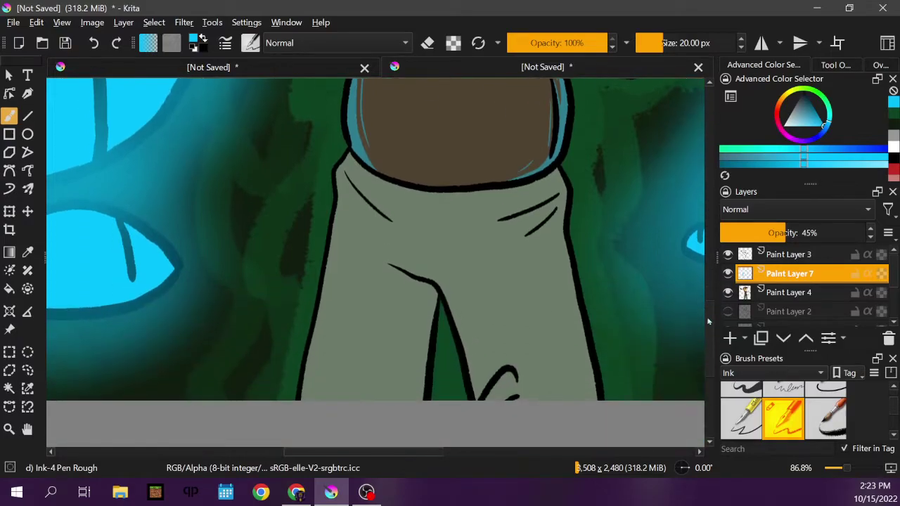
{"action": "mouse_move", "coordinate": [543, 179]}
{"action": "left_mouse_down"}
{"action": "mouse_move", "coordinate": [553, 234]}
{"action": "mouse_move", "coordinate": [595, 394]}
{"action": "mouse_move", "coordinate": [563, 228]}
{"action": "mouse_move", "coordinate": [568, 199]}
{"action": "mouse_move", "coordinate": [554, 167]}
{"action": "mouse_move", "coordinate": [553, 191]}
{"action": "left_mouse_up"}
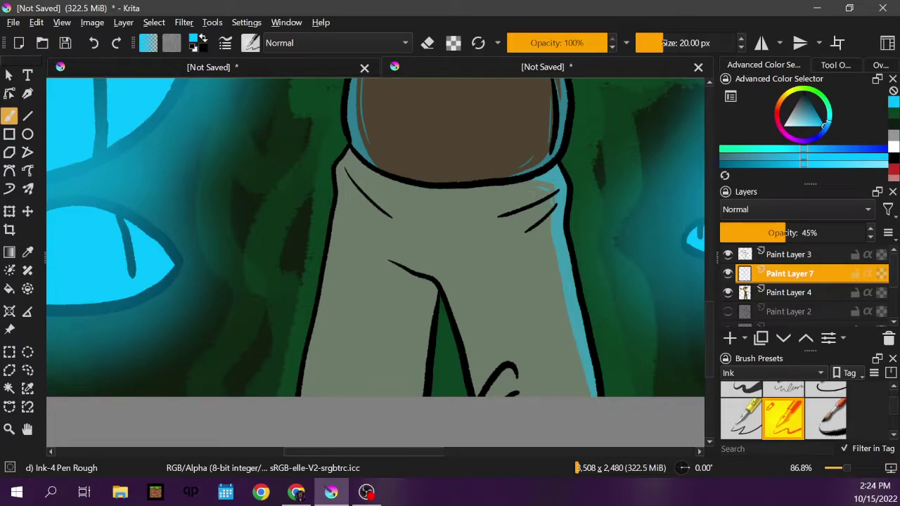
{"action": "left_click_drag", "start_coordinate": [550, 248], "coordinate": [552, 286]}
{"action": "mouse_move", "coordinate": [363, 164]}
{"action": "left_mouse_down"}
{"action": "mouse_move", "coordinate": [380, 171]}
{"action": "mouse_move", "coordinate": [350, 176]}
{"action": "mouse_move", "coordinate": [332, 309]}
{"action": "mouse_move", "coordinate": [303, 397]}
{"action": "mouse_move", "coordinate": [331, 262]}
{"action": "mouse_move", "coordinate": [334, 273]}
{"action": "mouse_move", "coordinate": [346, 152]}
{"action": "mouse_move", "coordinate": [349, 165]}
{"action": "left_mouse_up"}
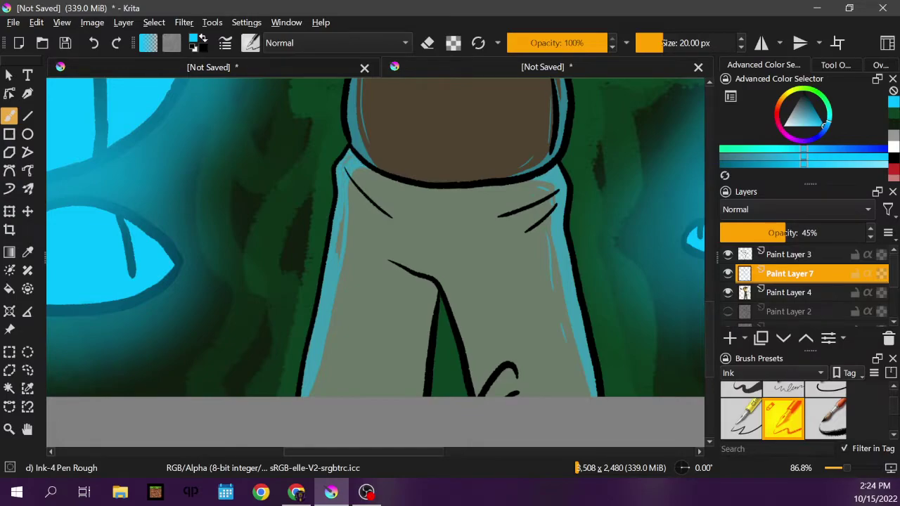
{"action": "left_click_drag", "start_coordinate": [342, 214], "coordinate": [340, 259]}
{"action": "mouse_move", "coordinate": [482, 391]}
{"action": "left_mouse_down"}
{"action": "mouse_move", "coordinate": [505, 362]}
{"action": "mouse_move", "coordinate": [518, 371]}
{"action": "left_mouse_up"}
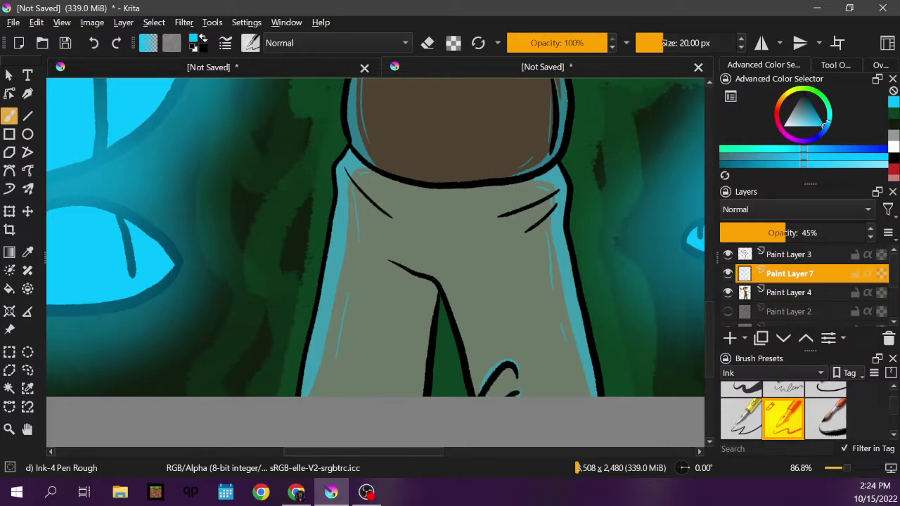
{"action": "left_click", "coordinate": [885, 66]}
{"action": "left_click", "coordinate": [775, 160]}
{"action": "left_click", "coordinate": [753, 68]}
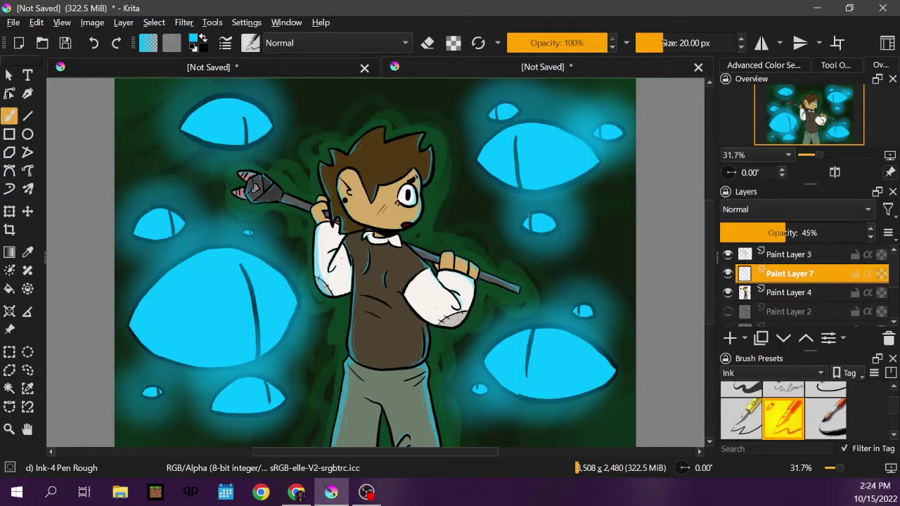
{"action": "left_click_drag", "start_coordinate": [488, 223], "coordinate": [496, 231]}
{"action": "left_click", "coordinate": [93, 43]}
{"action": "left_click_drag", "start_coordinate": [448, 324], "coordinate": [439, 330]}
{"action": "key", "text": "e"}
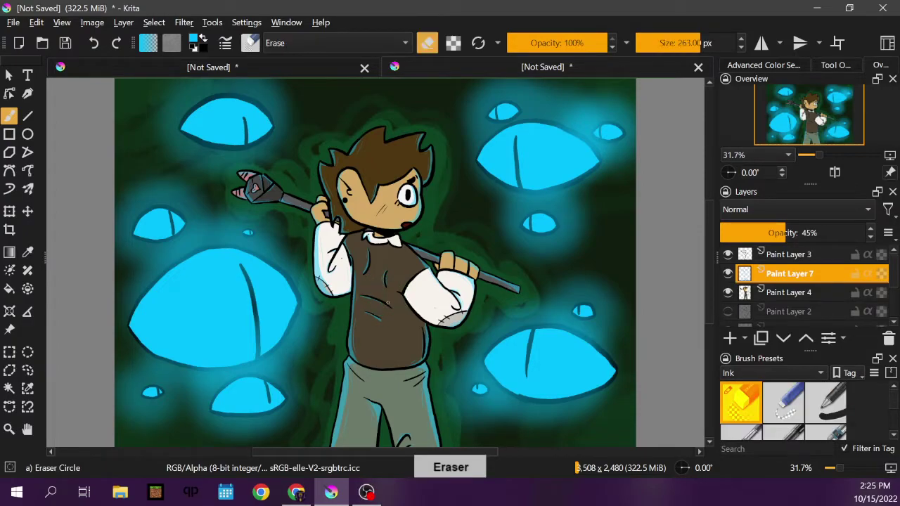
{"action": "key", "text": "e"}
{"action": "key", "text": "e"}
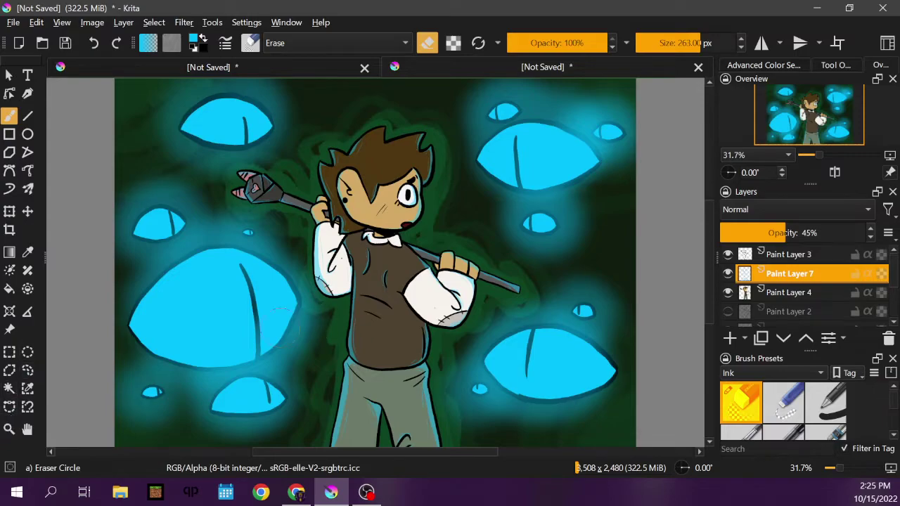
Step: Paint cyan-blue highlights under the two waist creases of the vest and add thin accent lines beside them
{"action": "left_click", "coordinate": [10, 429]}
{"action": "left_click_drag", "start_coordinate": [355, 304], "coordinate": [401, 332]}
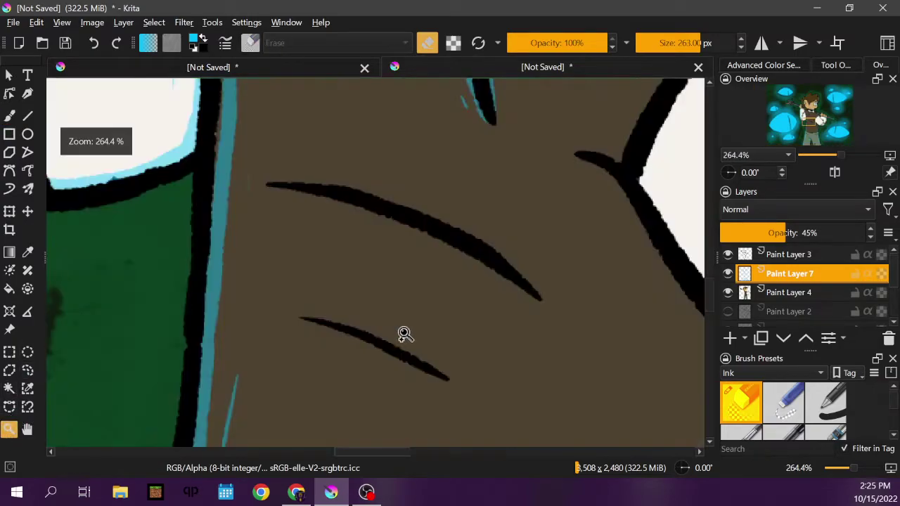
{"action": "key", "text": "b"}
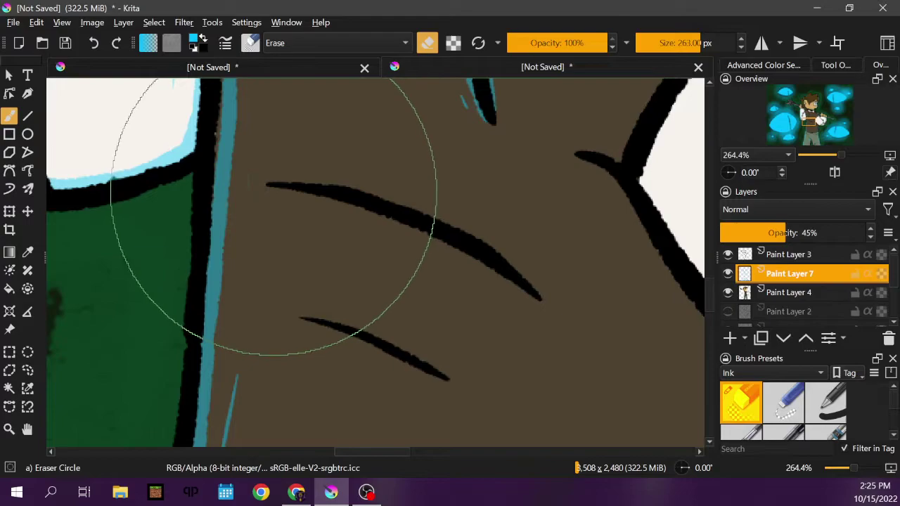
{"action": "key", "text": "e"}
{"action": "key", "text": "e"}
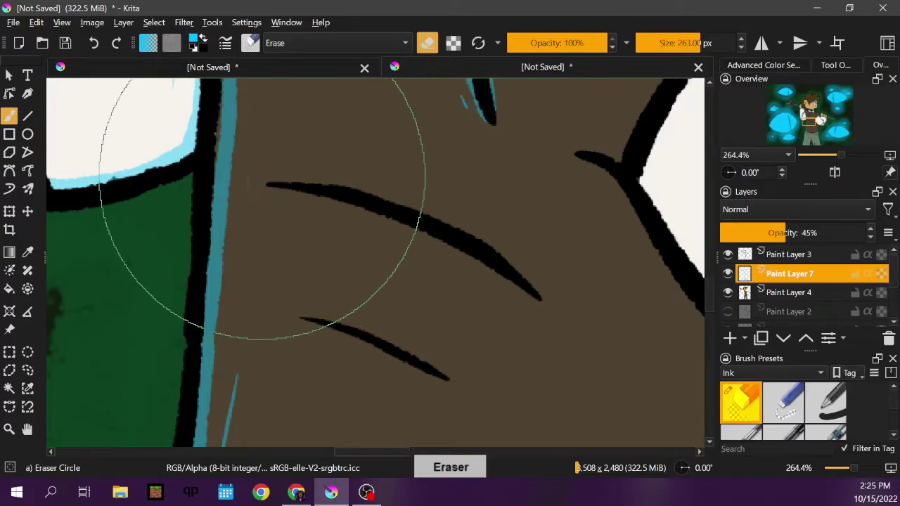
{"action": "key", "text": "e"}
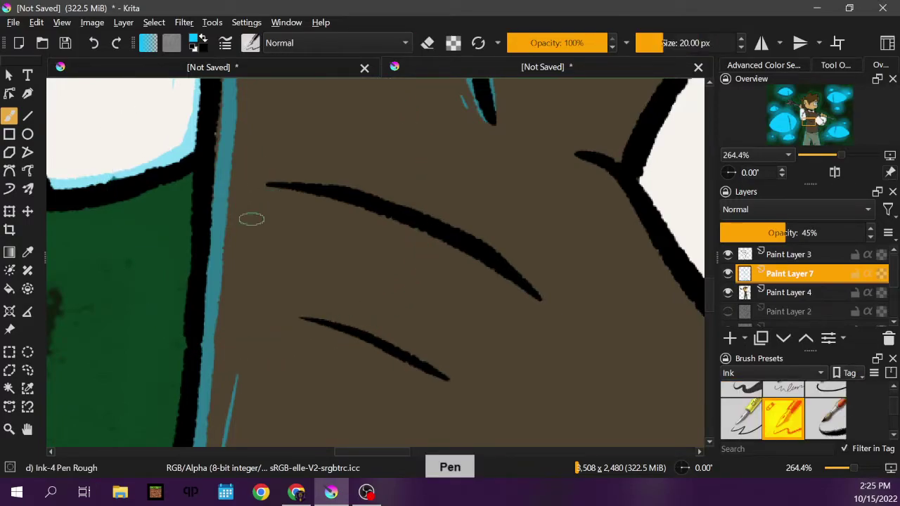
{"action": "left_click_drag", "start_coordinate": [250, 173], "coordinate": [250, 224]}
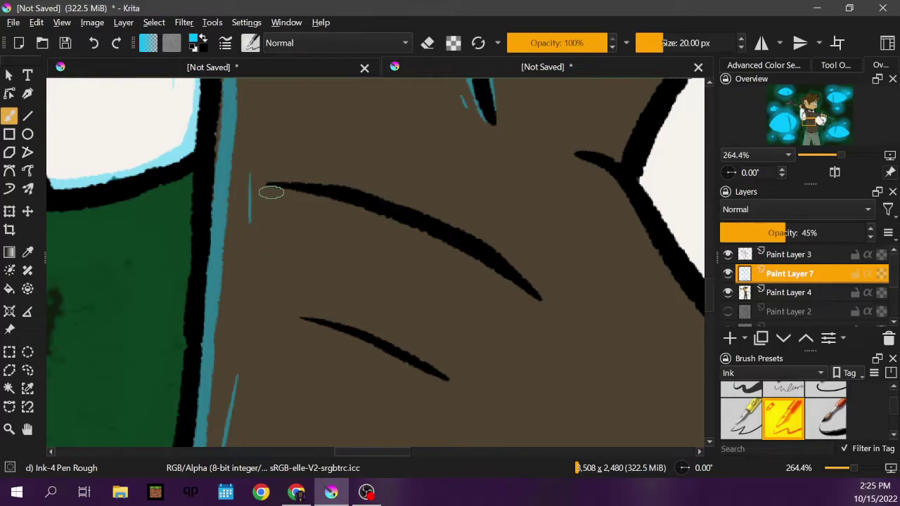
{"action": "mouse_move", "coordinate": [273, 186]}
{"action": "left_mouse_down"}
{"action": "mouse_move", "coordinate": [354, 198]}
{"action": "mouse_move", "coordinate": [302, 187]}
{"action": "mouse_move", "coordinate": [469, 246]}
{"action": "left_mouse_up"}
{"action": "mouse_move", "coordinate": [316, 317]}
{"action": "left_mouse_down"}
{"action": "mouse_move", "coordinate": [303, 317]}
{"action": "mouse_move", "coordinate": [417, 364]}
{"action": "left_mouse_up"}
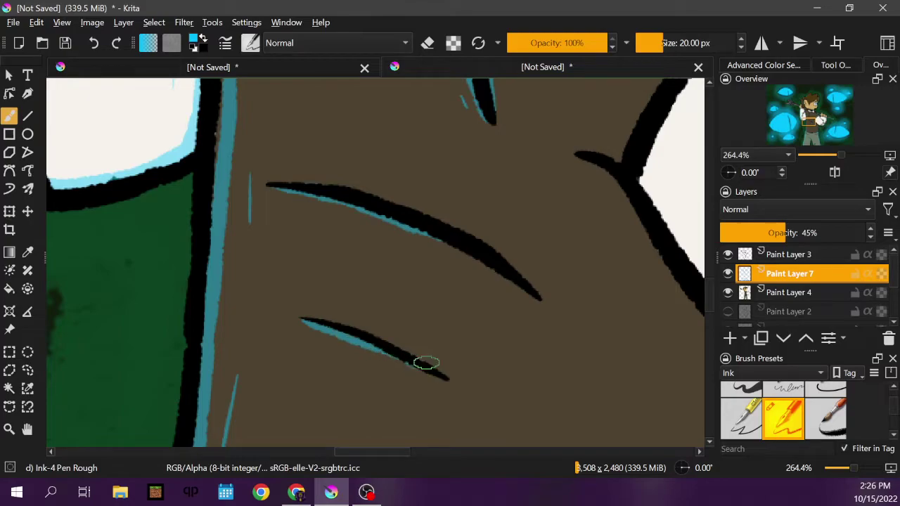
{"action": "mouse_move", "coordinate": [315, 343]}
{"action": "left_mouse_down"}
{"action": "mouse_move", "coordinate": [381, 367]}
{"action": "mouse_move", "coordinate": [363, 385]}
{"action": "left_mouse_up"}
{"action": "left_click_drag", "start_coordinate": [331, 213], "coordinate": [390, 238]}
{"action": "left_click", "coordinate": [773, 155]}
{"action": "left_click", "coordinate": [740, 23]}
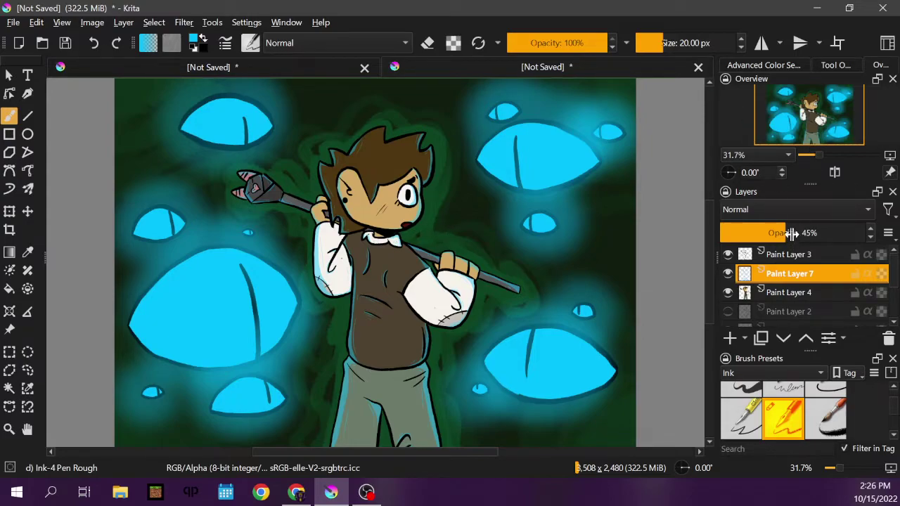
Step: Set the painting colour to black
{"action": "left_click", "coordinate": [765, 64]}
{"action": "left_click", "coordinate": [807, 99]}
{"action": "left_click", "coordinate": [880, 64]}
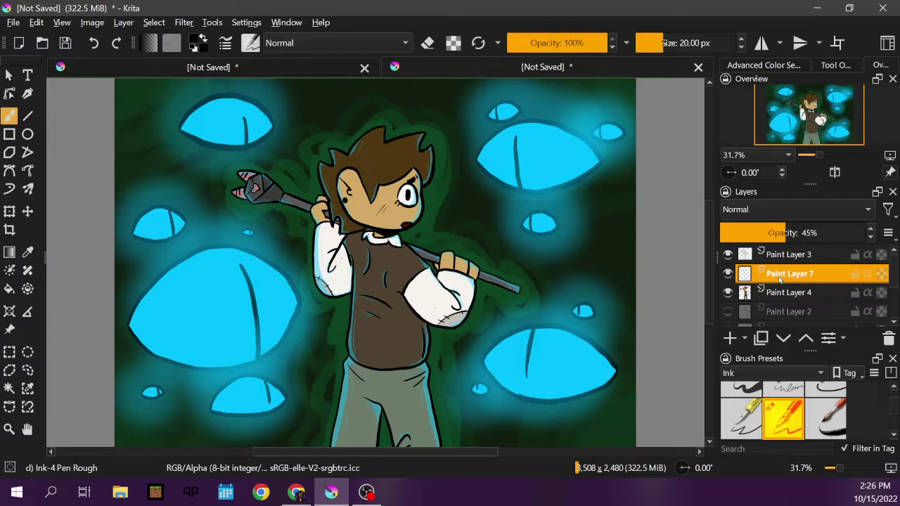
Step: Examine the rim-light strokes with Paint Layer 3 and Paint Layer 4 temporarily hidden
{"action": "left_click", "coordinate": [729, 293]}
{"action": "left_click", "coordinate": [728, 254]}
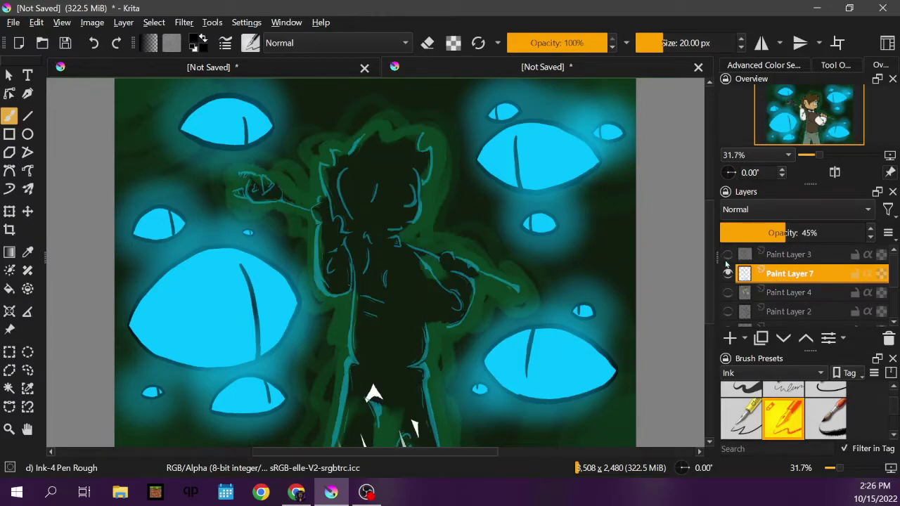
{"action": "left_click", "coordinate": [728, 255]}
{"action": "left_click", "coordinate": [729, 293]}
Step: Try the Multiply blending mode on Paint Layer 7 with its opacity at 79%
{"action": "right_click", "coordinate": [790, 275]}
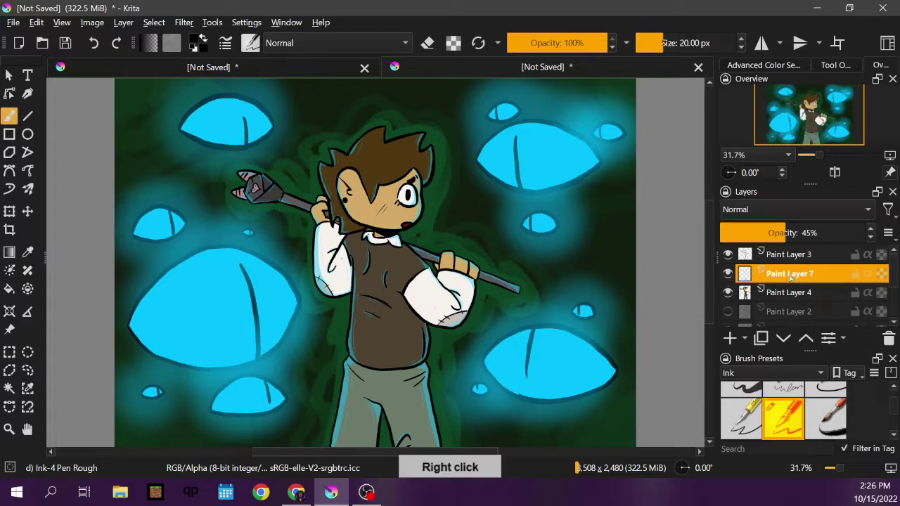
{"action": "left_click", "coordinate": [714, 9]}
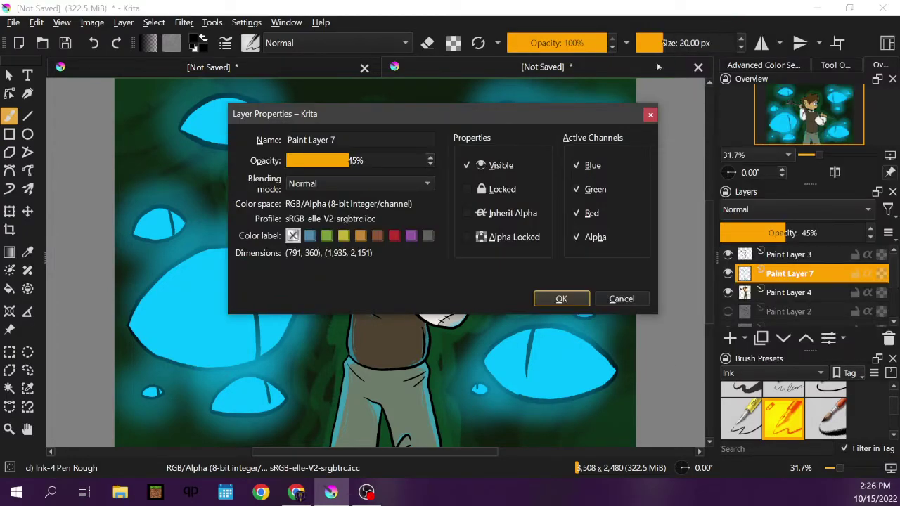
{"action": "left_click", "coordinate": [395, 186]}
{"action": "left_click", "coordinate": [360, 177]}
{"action": "left_click", "coordinate": [568, 300]}
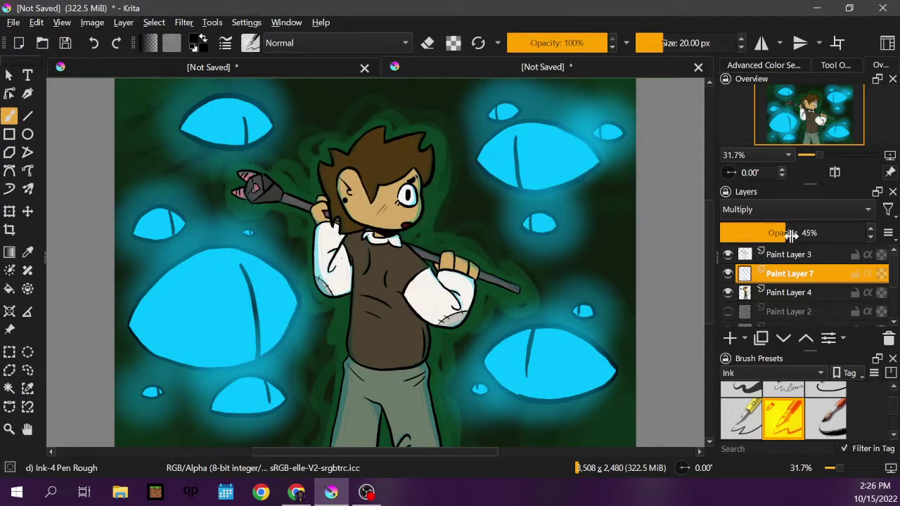
{"action": "left_click_drag", "start_coordinate": [795, 235], "coordinate": [837, 247]}
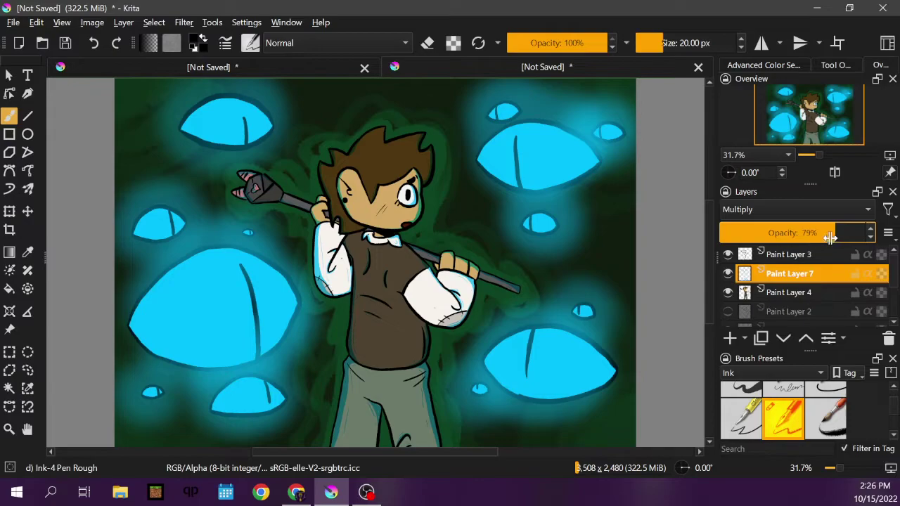
Step: Try the Lighten blending mode on Paint Layer 7 at several opacities from 50% to 100%, ending at 90%
{"action": "right_click", "coordinate": [794, 275]}
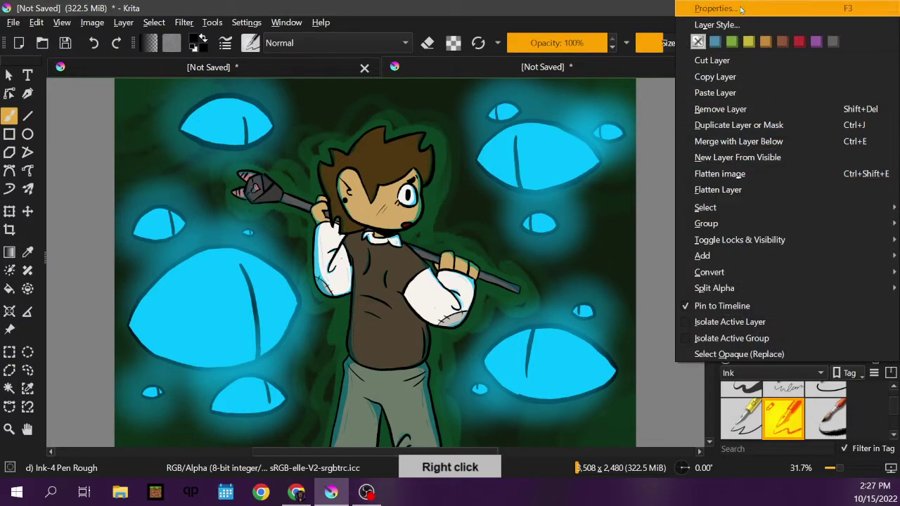
{"action": "left_click", "coordinate": [697, 9]}
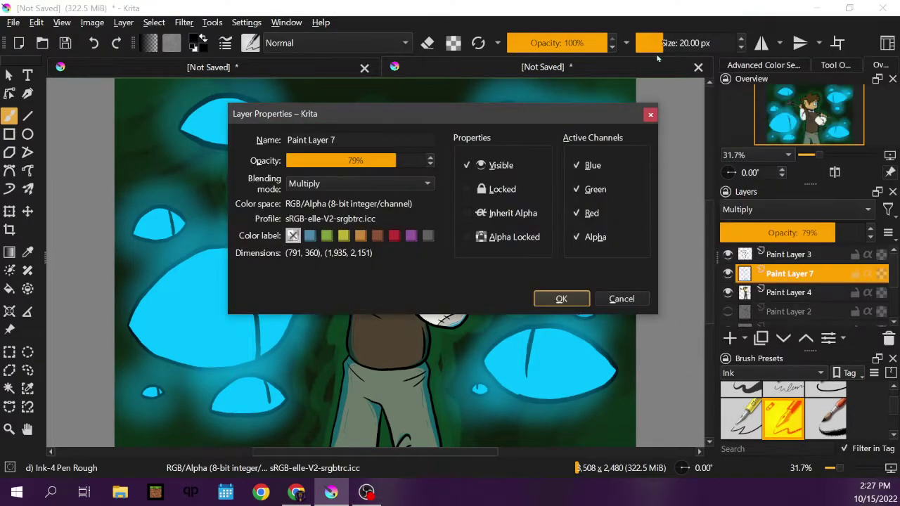
{"action": "left_click", "coordinate": [399, 185]}
{"action": "left_click", "coordinate": [388, 159]}
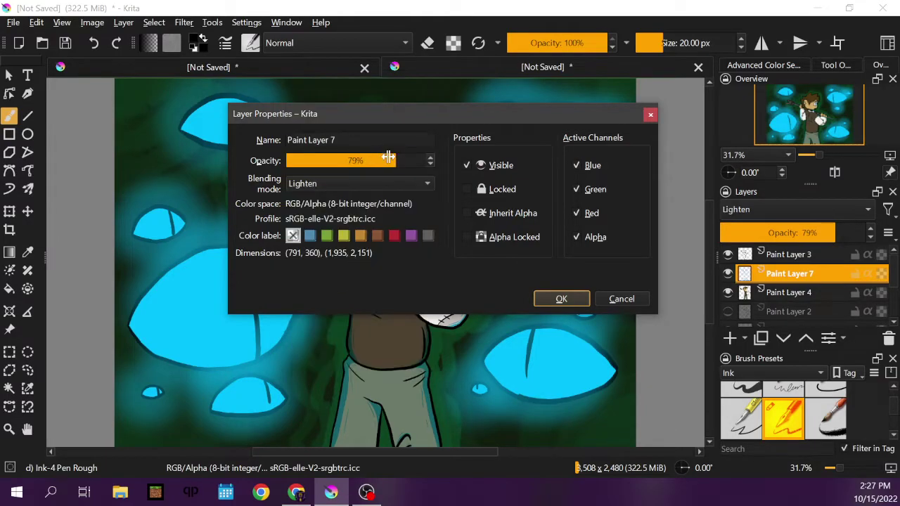
{"action": "left_click", "coordinate": [556, 299]}
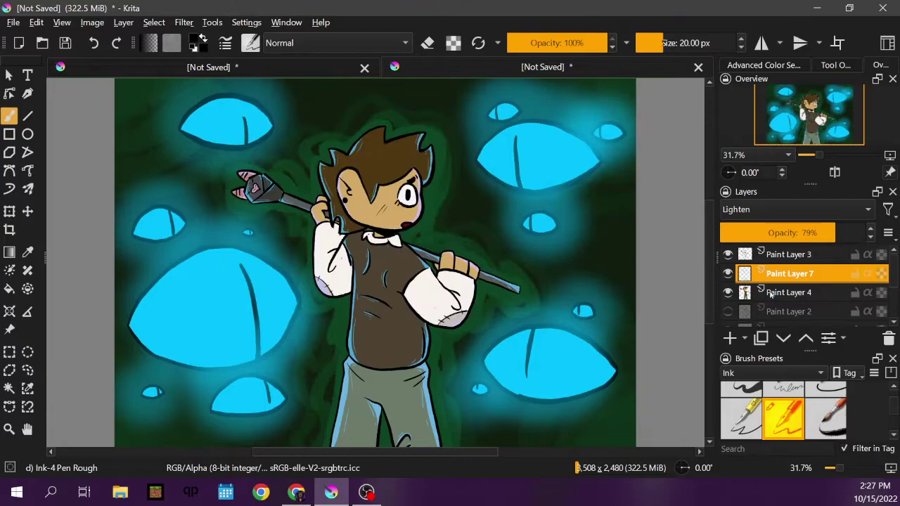
{"action": "left_click_drag", "start_coordinate": [823, 236], "coordinate": [796, 240]}
{"action": "left_click_drag", "start_coordinate": [797, 240], "coordinate": [793, 243]}
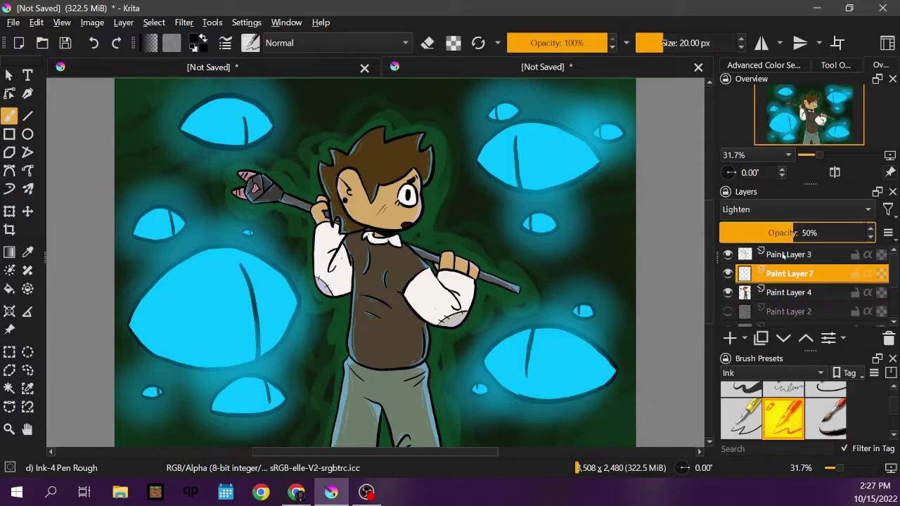
{"action": "left_click_drag", "start_coordinate": [811, 238], "coordinate": [862, 245]}
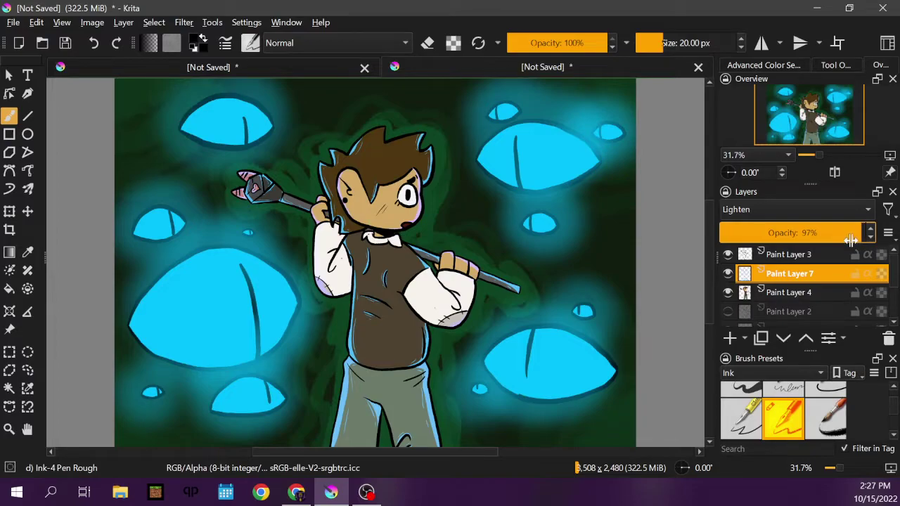
{"action": "left_click_drag", "start_coordinate": [851, 238], "coordinate": [872, 234]}
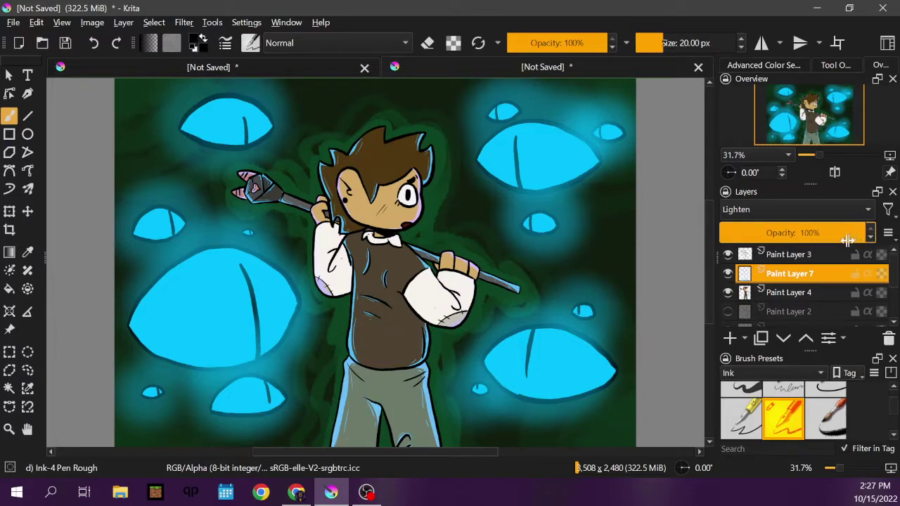
{"action": "left_click", "coordinate": [852, 239]}
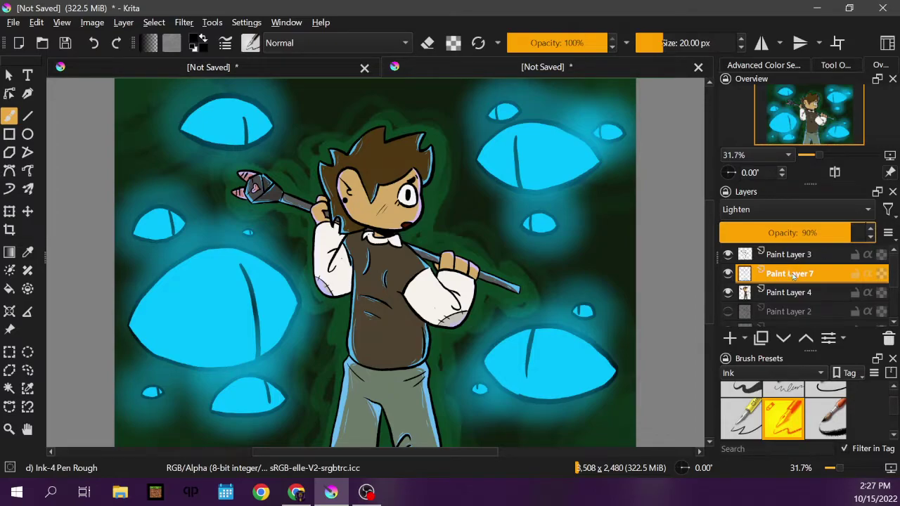
Step: Set Paint Layer 7's blending mode to Normal and its opacity to 50%
{"action": "right_click", "coordinate": [793, 276]}
{"action": "left_click", "coordinate": [743, 10]}
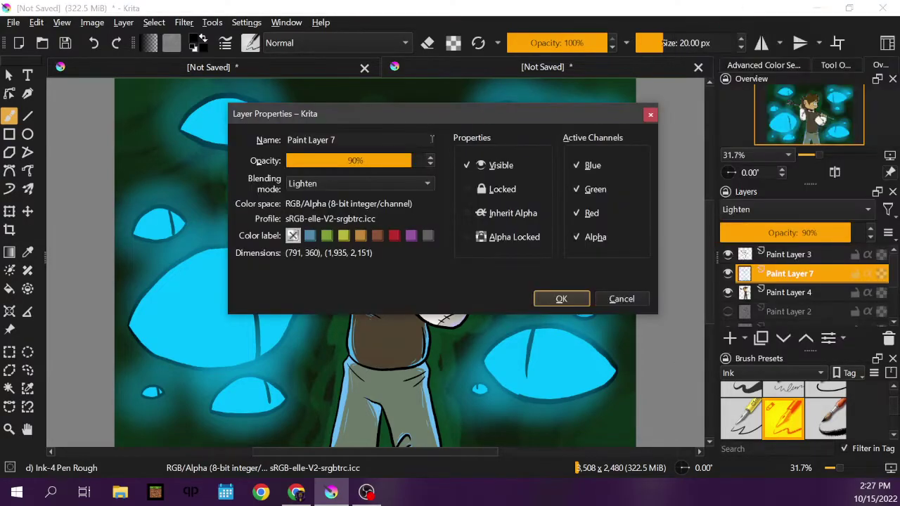
{"action": "left_click", "coordinate": [408, 185]}
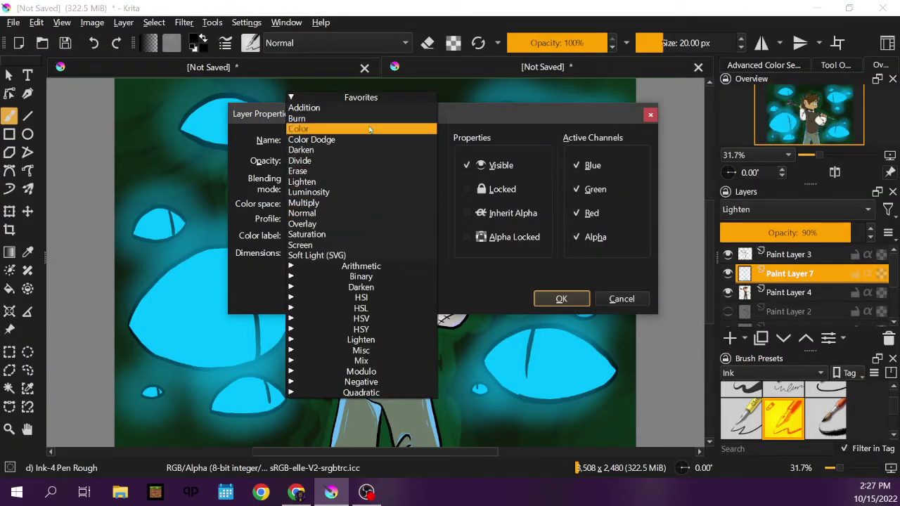
{"action": "left_click", "coordinate": [429, 213]}
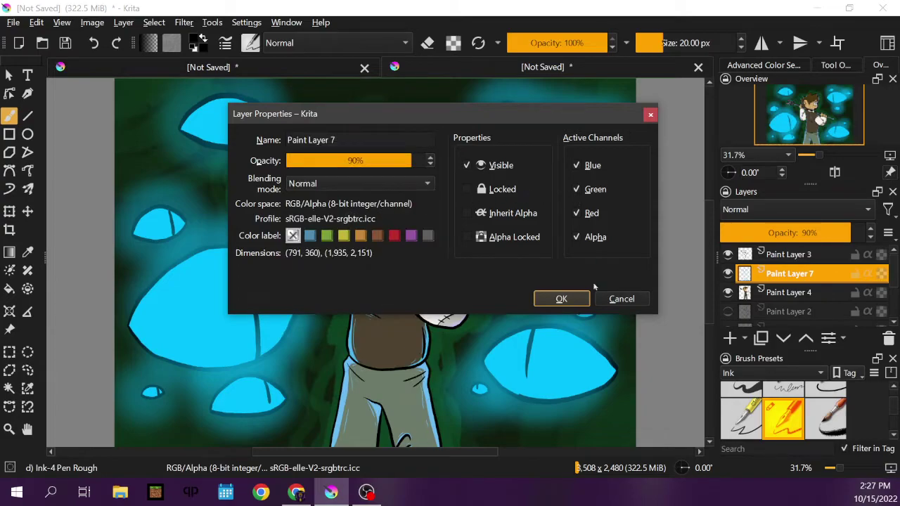
{"action": "left_click", "coordinate": [562, 300]}
{"action": "left_click_drag", "start_coordinate": [826, 234], "coordinate": [786, 236]}
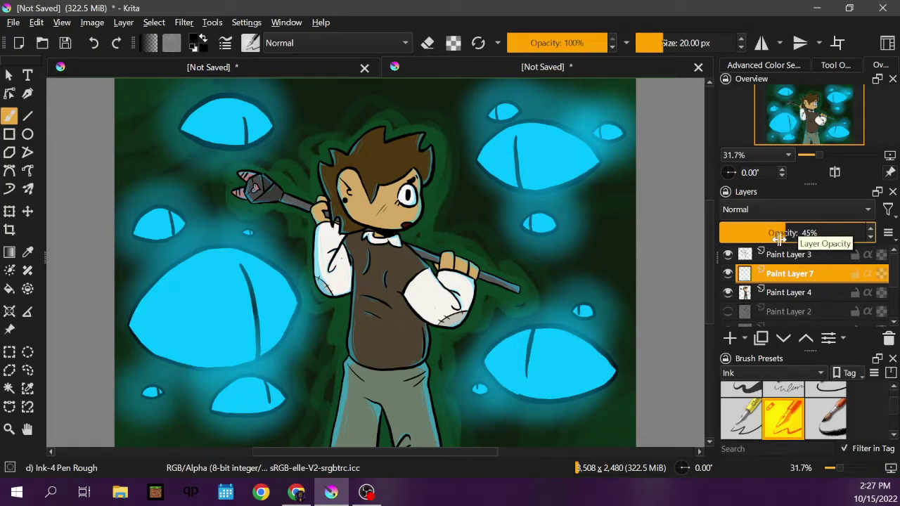
{"action": "left_click_drag", "start_coordinate": [790, 235], "coordinate": [796, 236]}
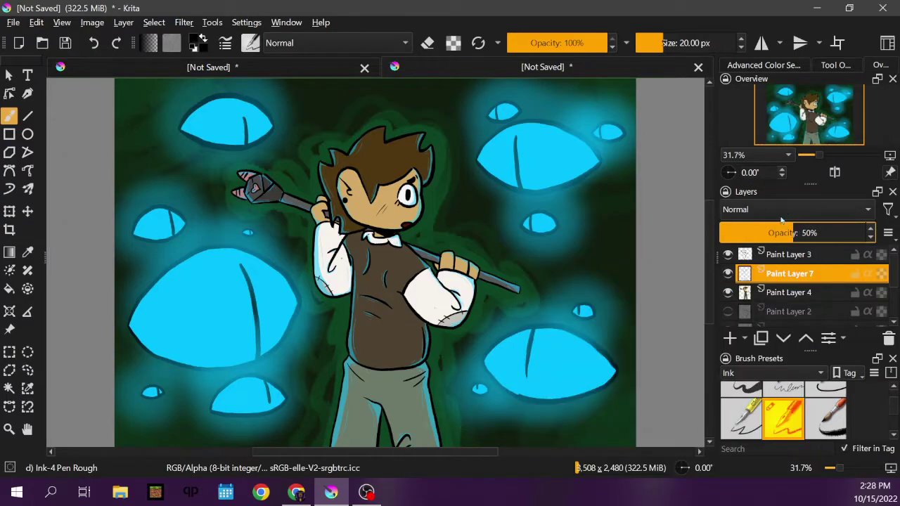
Step: Set the brush size to 35 px and paint black shading on Paint Layer 7 around the raised hand and the top of its sleeve
{"action": "left_click", "coordinate": [794, 66]}
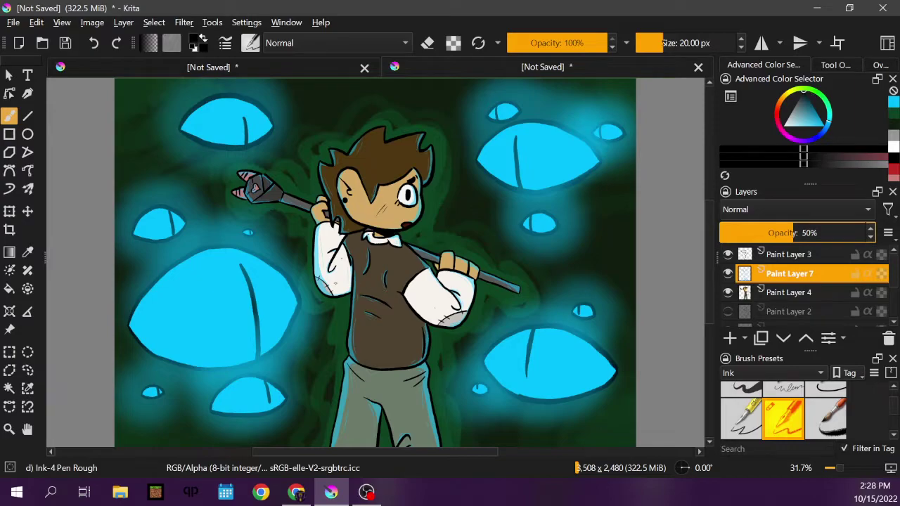
{"action": "left_click_drag", "start_coordinate": [360, 296], "coordinate": [405, 296]}
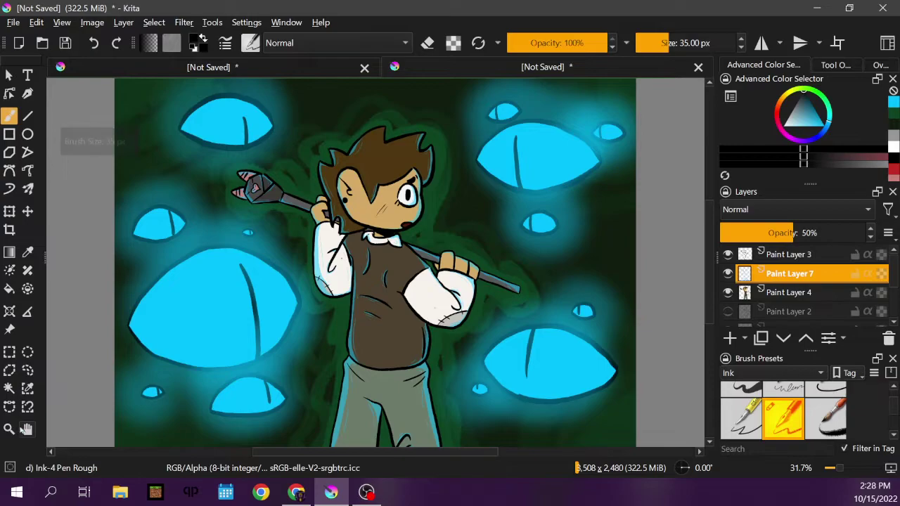
{"action": "left_click", "coordinate": [9, 428]}
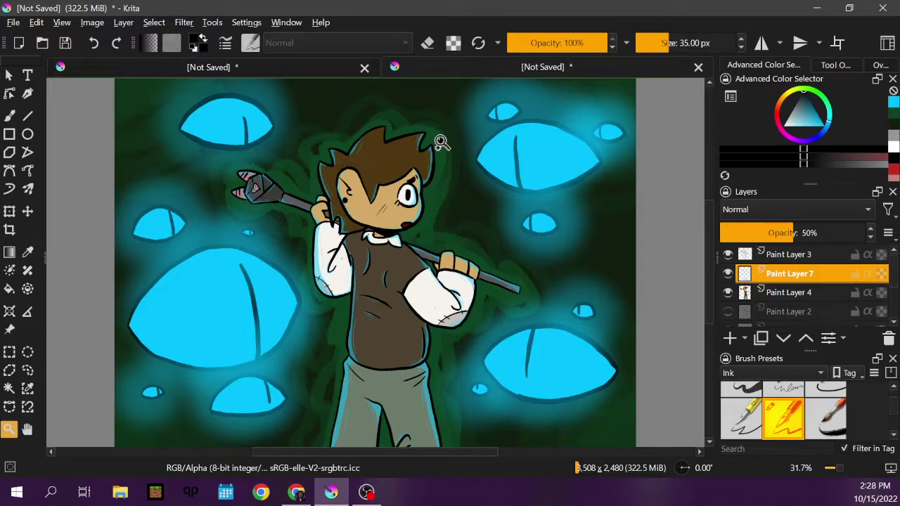
{"action": "mouse_move", "coordinate": [304, 237]}
{"action": "left_mouse_down"}
{"action": "mouse_move", "coordinate": [356, 302]}
{"action": "mouse_move", "coordinate": [485, 389]}
{"action": "left_mouse_up"}
{"action": "key", "text": "b"}
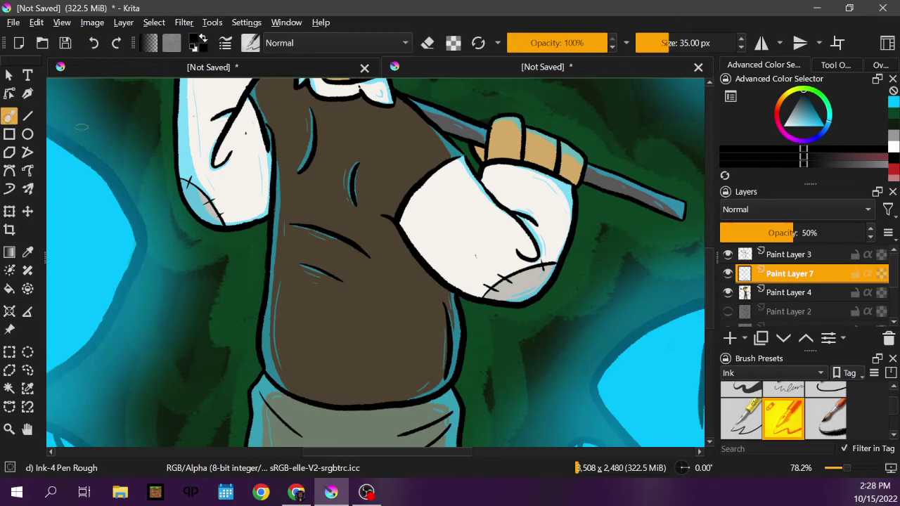
{"action": "left_click_drag", "start_coordinate": [379, 452], "coordinate": [331, 453]}
{"action": "left_click_drag", "start_coordinate": [716, 261], "coordinate": [707, 191]}
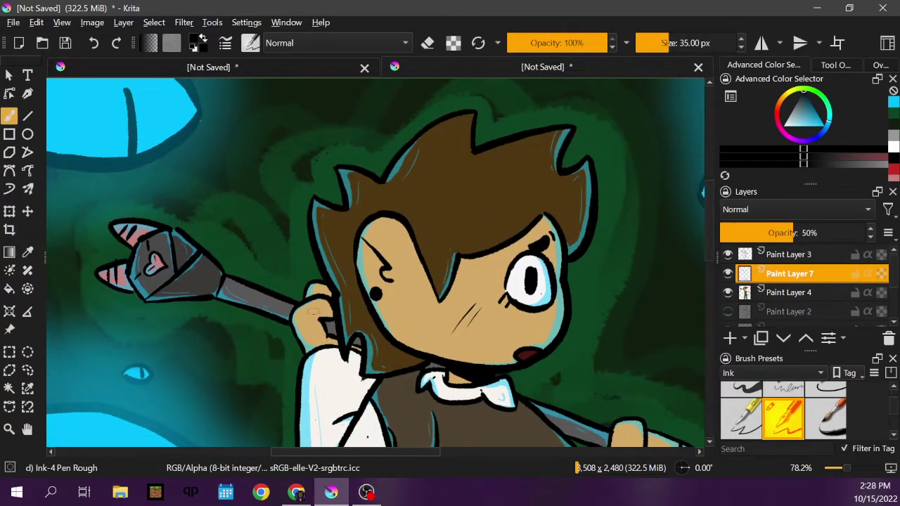
{"action": "left_click", "coordinate": [292, 310]}
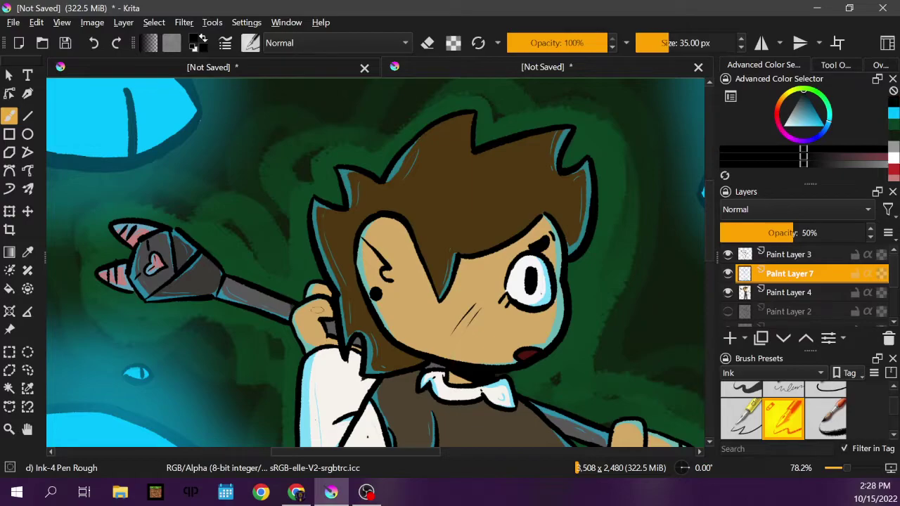
{"action": "left_click_drag", "start_coordinate": [325, 321], "coordinate": [357, 344]}
{"action": "mouse_move", "coordinate": [321, 309]}
{"action": "left_mouse_down"}
{"action": "mouse_move", "coordinate": [331, 300]}
{"action": "mouse_move", "coordinate": [332, 308]}
{"action": "left_mouse_up"}
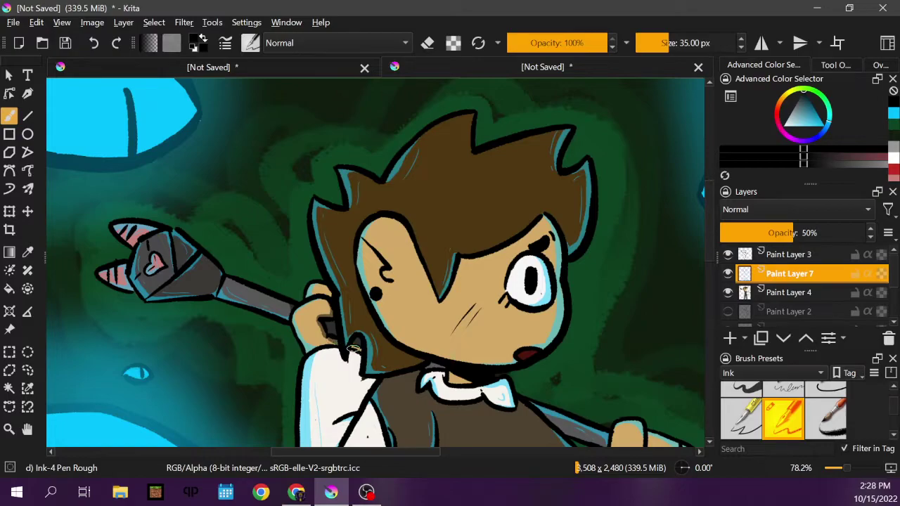
{"action": "left_click_drag", "start_coordinate": [339, 347], "coordinate": [342, 353]}
Step: Shade the raised arm's sleeve below the hair tips and along its curved fold line
{"action": "left_click_drag", "start_coordinate": [710, 195], "coordinate": [709, 222]}
{"action": "left_click_drag", "start_coordinate": [368, 322], "coordinate": [362, 320]}
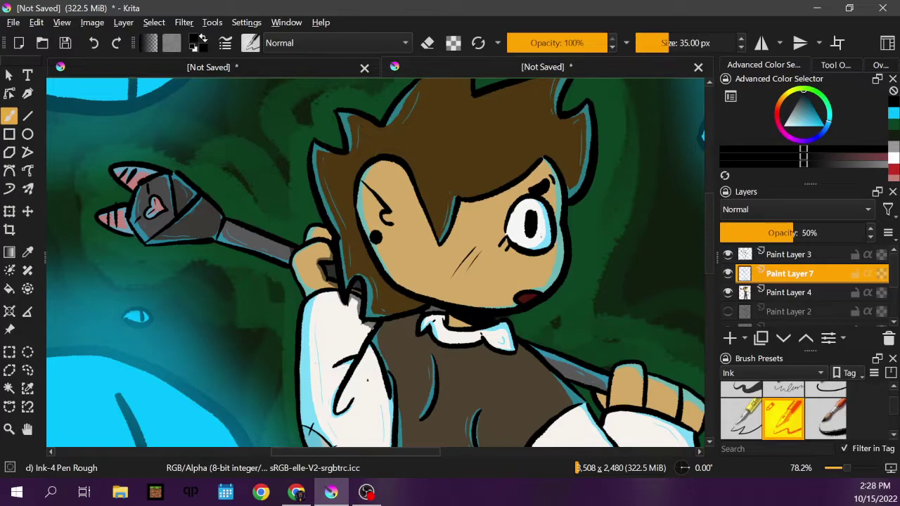
{"action": "left_click_drag", "start_coordinate": [366, 337], "coordinate": [347, 405]}
Step: Shade the vest's fold lines and its edge beside the front sleeve, and touch up the raised sleeve under the hair
{"action": "scroll", "coordinate": [710, 223], "scroll_direction": "down", "scroll_amount": 3}
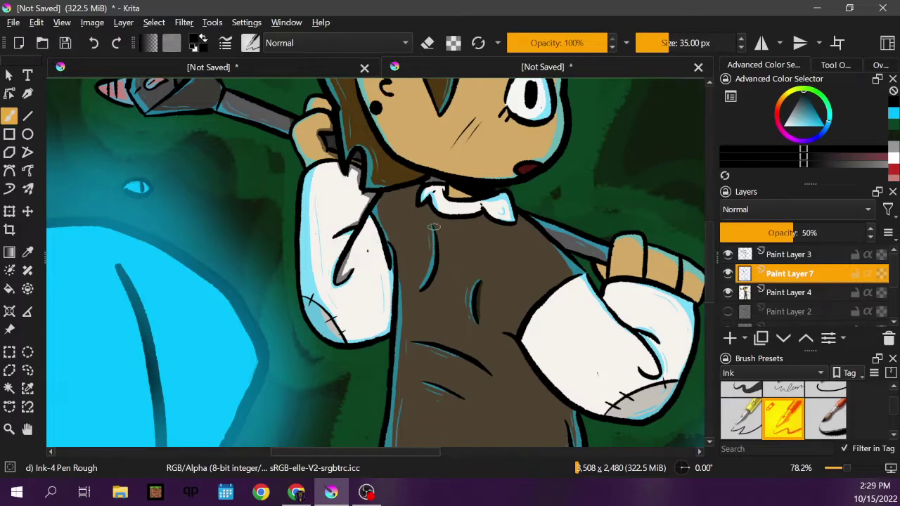
{"action": "mouse_move", "coordinate": [437, 235]}
{"action": "left_mouse_down"}
{"action": "mouse_move", "coordinate": [441, 262]}
{"action": "mouse_move", "coordinate": [421, 301]}
{"action": "left_mouse_up"}
{"action": "mouse_move", "coordinate": [436, 344]}
{"action": "left_mouse_down"}
{"action": "mouse_move", "coordinate": [480, 361]}
{"action": "mouse_move", "coordinate": [487, 379]}
{"action": "mouse_move", "coordinate": [431, 382]}
{"action": "mouse_move", "coordinate": [468, 401]}
{"action": "left_mouse_up"}
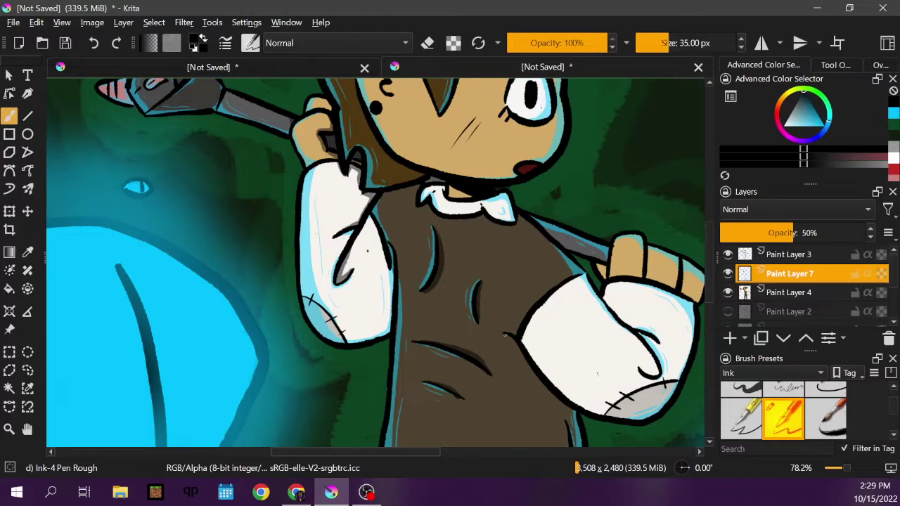
{"action": "left_click_drag", "start_coordinate": [519, 348], "coordinate": [569, 409]}
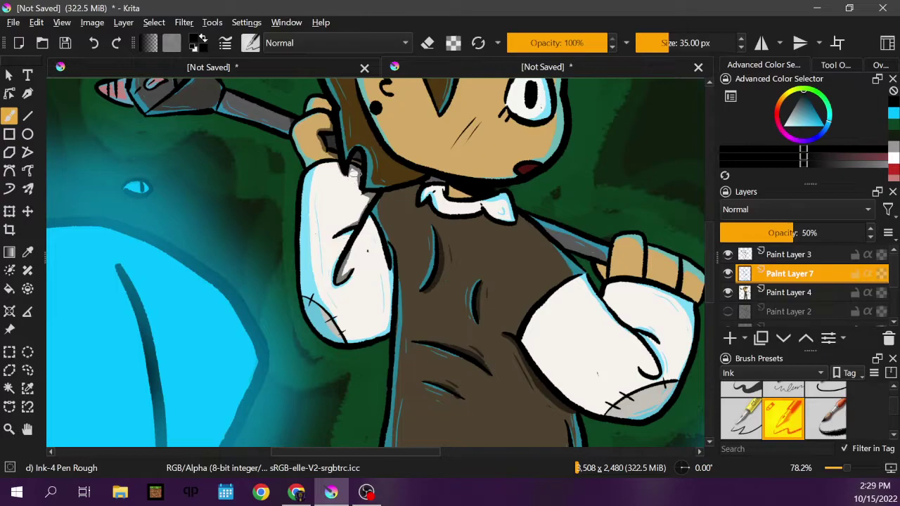
{"action": "left_click_drag", "start_coordinate": [343, 175], "coordinate": [373, 200]}
Step: Shade the inner edge of the trouser leg and the small fold at the bottom of the canvas
{"action": "scroll", "coordinate": [710, 268], "scroll_direction": "down", "scroll_amount": 5}
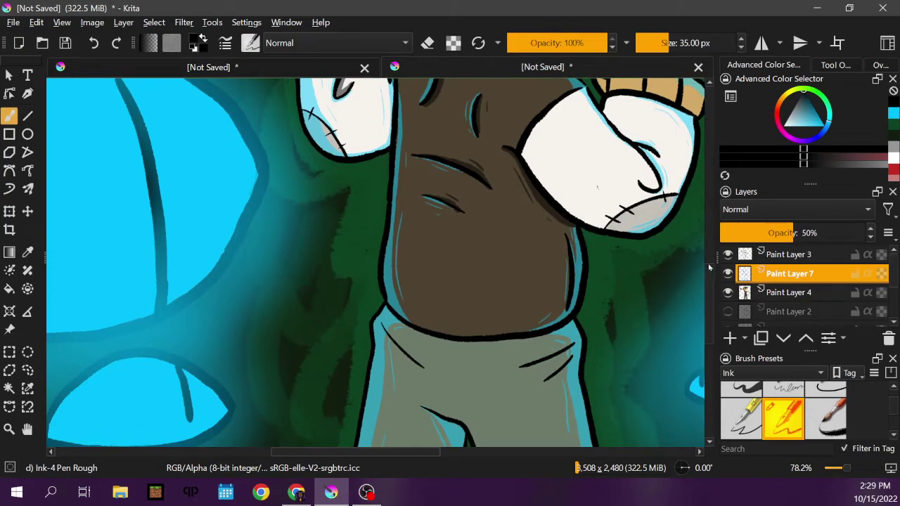
{"action": "scroll", "coordinate": [710, 278], "scroll_direction": "down", "scroll_amount": 5}
{"action": "scroll", "coordinate": [702, 318], "scroll_direction": "up", "scroll_amount": 1}
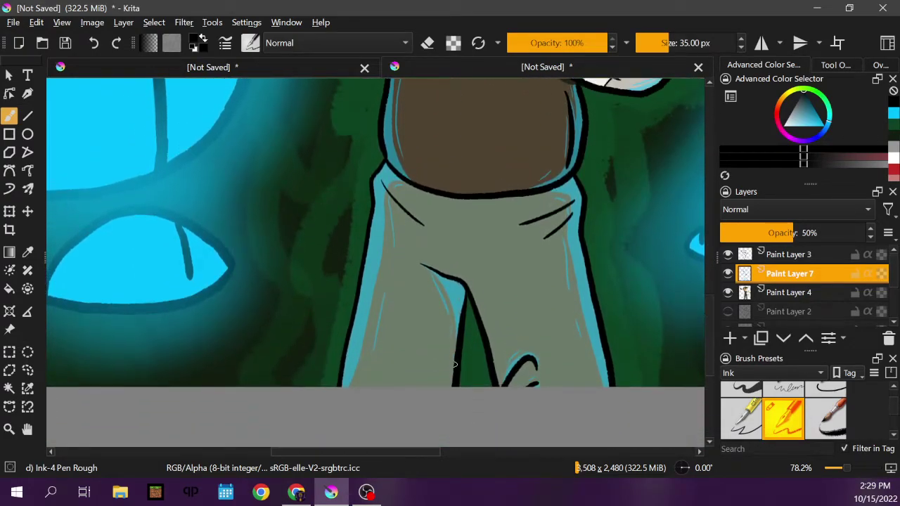
{"action": "mouse_move", "coordinate": [455, 352]}
{"action": "left_mouse_down"}
{"action": "mouse_move", "coordinate": [450, 379]}
{"action": "mouse_move", "coordinate": [426, 385]}
{"action": "mouse_move", "coordinate": [453, 384]}
{"action": "left_mouse_up"}
{"action": "mouse_move", "coordinate": [455, 352]}
{"action": "left_mouse_down"}
{"action": "mouse_move", "coordinate": [448, 373]}
{"action": "mouse_move", "coordinate": [427, 385]}
{"action": "left_mouse_up"}
{"action": "left_click_drag", "start_coordinate": [446, 350], "coordinate": [431, 373]}
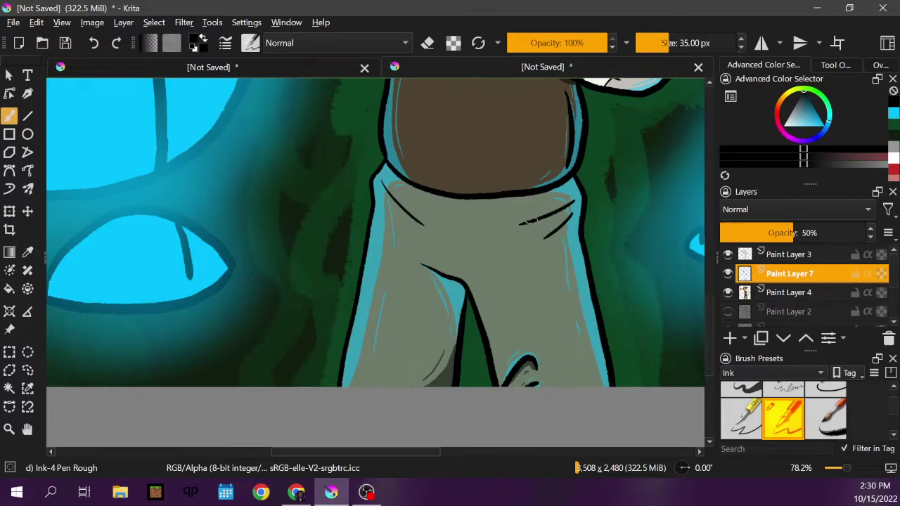
Step: Shade the trouser creases below the waist on both hips, redoing the strokes that miss
{"action": "left_click_drag", "start_coordinate": [531, 222], "coordinate": [548, 218]}
{"action": "left_click_drag", "start_coordinate": [553, 235], "coordinate": [562, 224]}
{"action": "key", "text": "ctrl+z"}
{"action": "left_click_drag", "start_coordinate": [395, 201], "coordinate": [404, 210]}
{"action": "key", "text": "ctrl+z"}
{"action": "left_click_drag", "start_coordinate": [394, 197], "coordinate": [423, 225]}
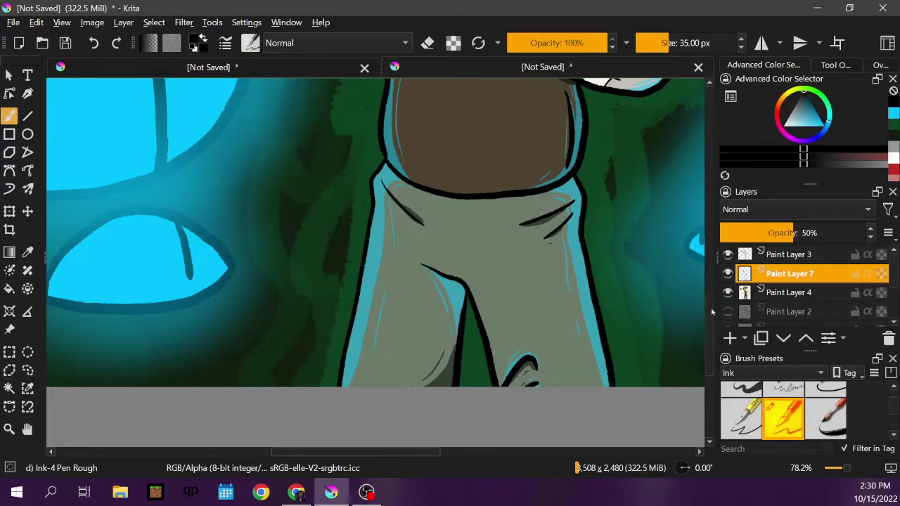
Step: Shade the front sleeve's edge where it rests against the vest, undoing the stray stroke near the elbow
{"action": "scroll", "coordinate": [710, 315], "scroll_direction": "up", "scroll_amount": 5}
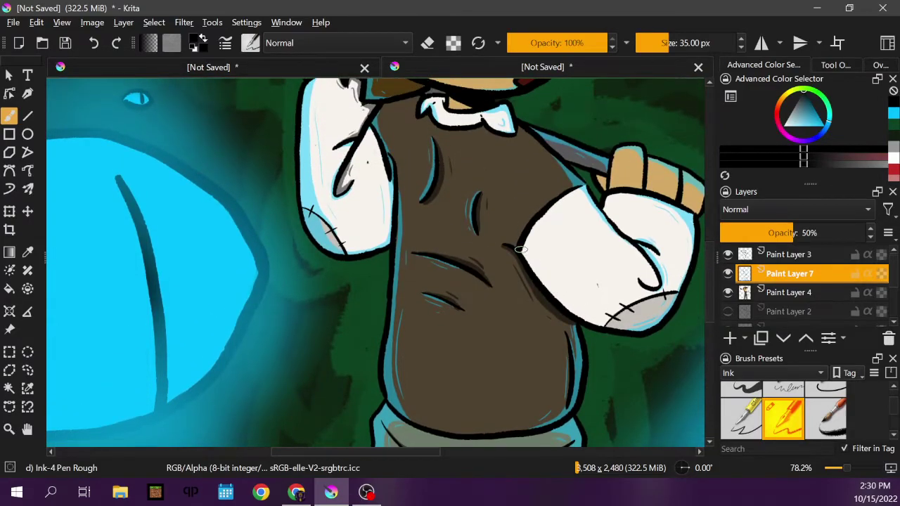
{"action": "left_click_drag", "start_coordinate": [520, 249], "coordinate": [528, 261]}
{"action": "left_click_drag", "start_coordinate": [543, 285], "coordinate": [563, 308]}
{"action": "mouse_move", "coordinate": [534, 251]}
{"action": "left_mouse_down"}
{"action": "mouse_move", "coordinate": [571, 307]}
{"action": "mouse_move", "coordinate": [559, 281]}
{"action": "left_mouse_up"}
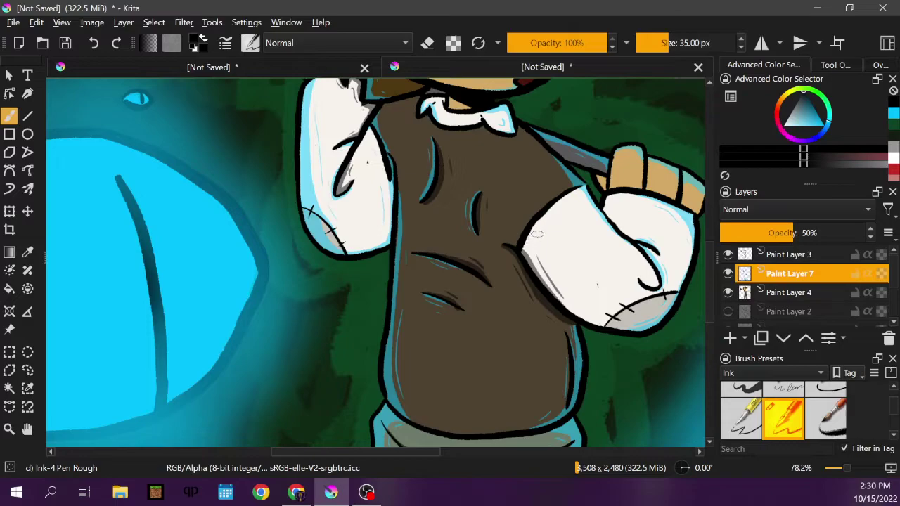
{"action": "left_click_drag", "start_coordinate": [512, 243], "coordinate": [530, 226]}
{"action": "key", "text": "ctrl+z"}
Step: Shade the neck and the white collar below the chin, undoing the unwanted last stroke
{"action": "scroll", "coordinate": [450, 222], "scroll_direction": "up", "scroll_amount": 3}
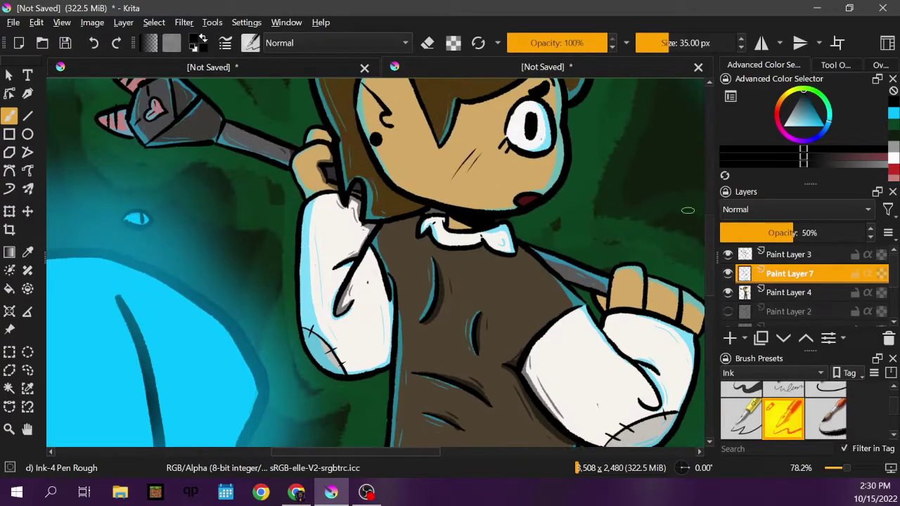
{"action": "mouse_move", "coordinate": [450, 221]}
{"action": "left_mouse_down"}
{"action": "mouse_move", "coordinate": [463, 224]}
{"action": "mouse_move", "coordinate": [461, 230]}
{"action": "mouse_move", "coordinate": [444, 220]}
{"action": "mouse_move", "coordinate": [453, 234]}
{"action": "left_mouse_up"}
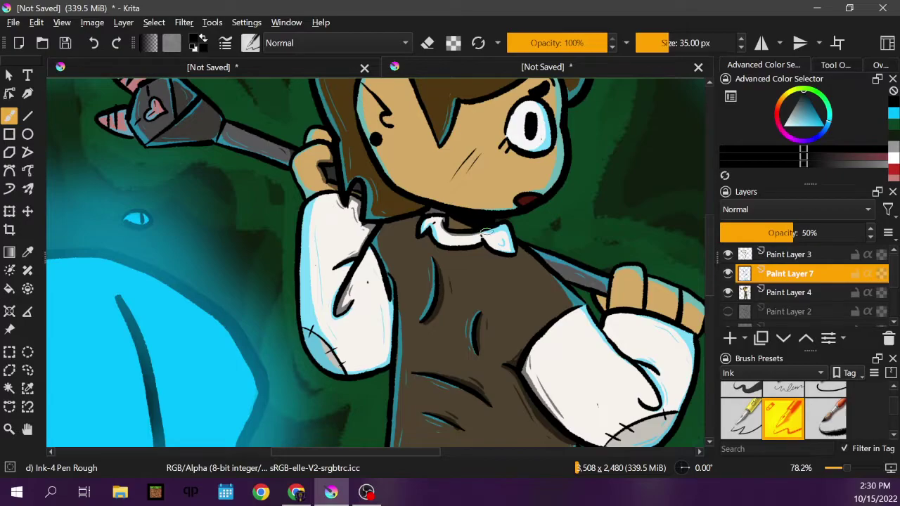
{"action": "key", "text": "ctrl+z"}
{"action": "key", "text": "ctrl+shift+z"}
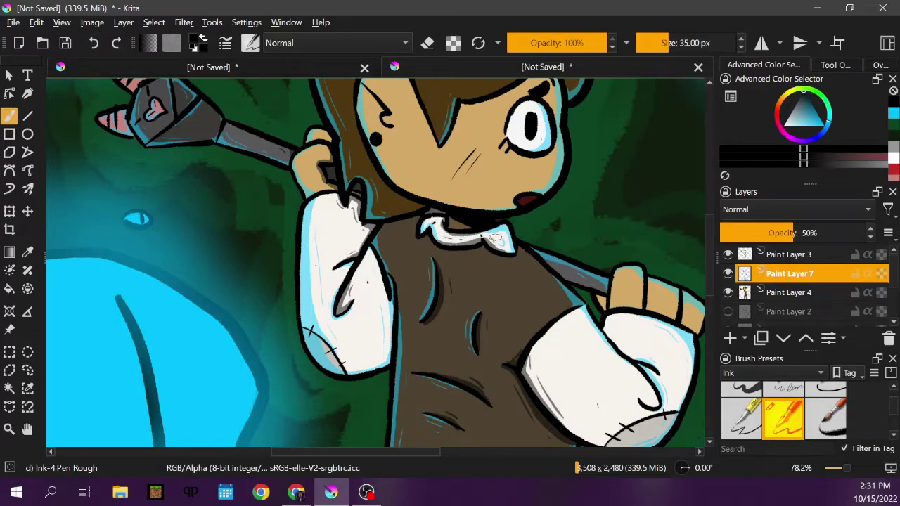
{"action": "key", "text": "ctrl+z"}
Step: Shade the brown hair along its top spikes and the fringe line above the eye
{"action": "scroll", "coordinate": [712, 246], "scroll_direction": "up", "scroll_amount": 3}
{"action": "scroll", "coordinate": [709, 204], "scroll_direction": "up", "scroll_amount": 2}
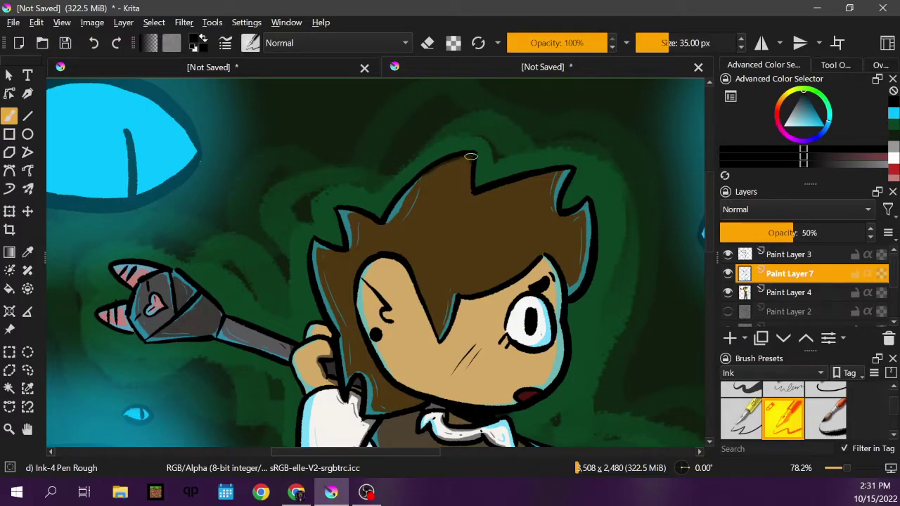
{"action": "left_click_drag", "start_coordinate": [470, 186], "coordinate": [479, 192]}
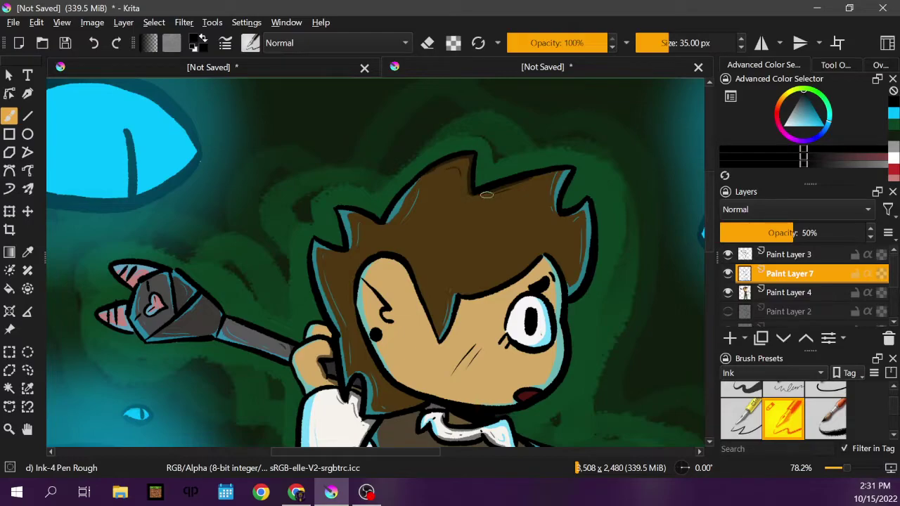
{"action": "key", "text": "ctrl+z"}
{"action": "left_click_drag", "start_coordinate": [479, 292], "coordinate": [539, 253]}
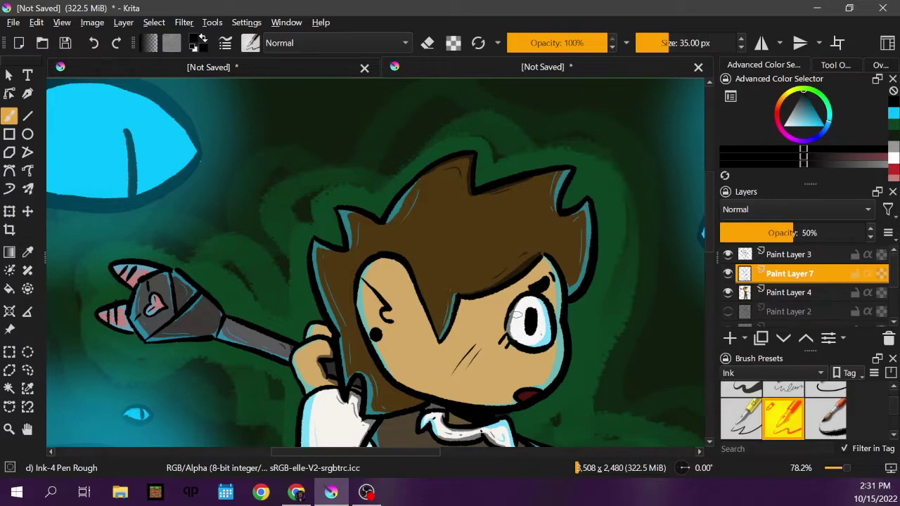
Step: Examine the shaded character against the whole scene at 31.7% zoom
{"action": "scroll", "coordinate": [709, 247], "scroll_direction": "down", "scroll_amount": 3}
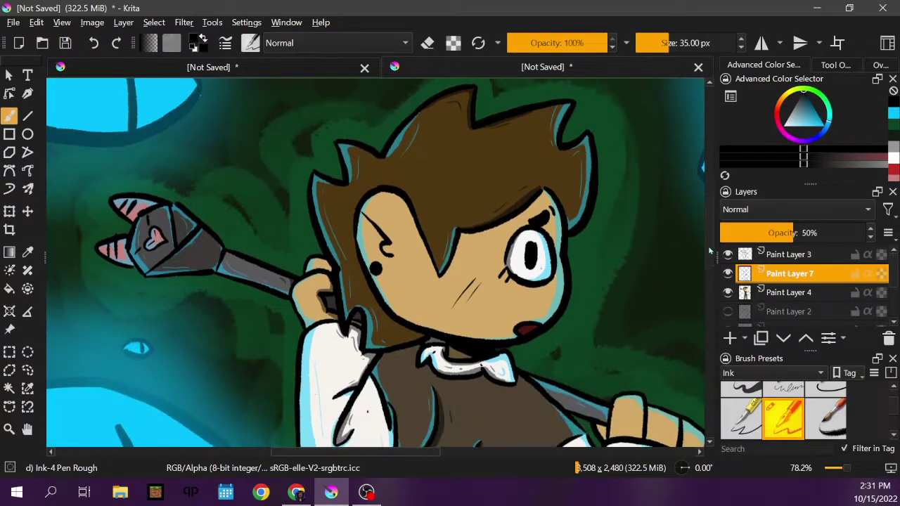
{"action": "left_click", "coordinate": [880, 65]}
{"action": "left_click", "coordinate": [758, 153]}
{"action": "left_click", "coordinate": [752, 94]}
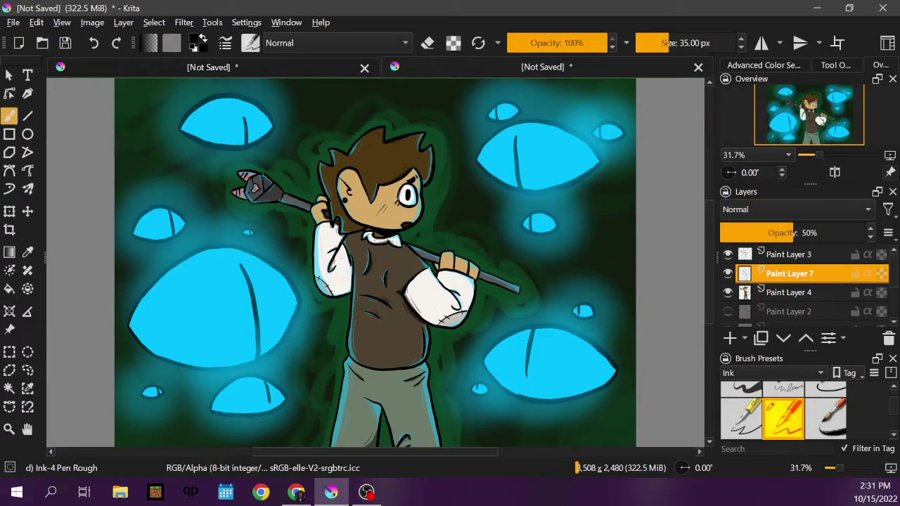
{"action": "left_click", "coordinate": [95, 42]}
{"action": "left_click", "coordinate": [406, 340]}
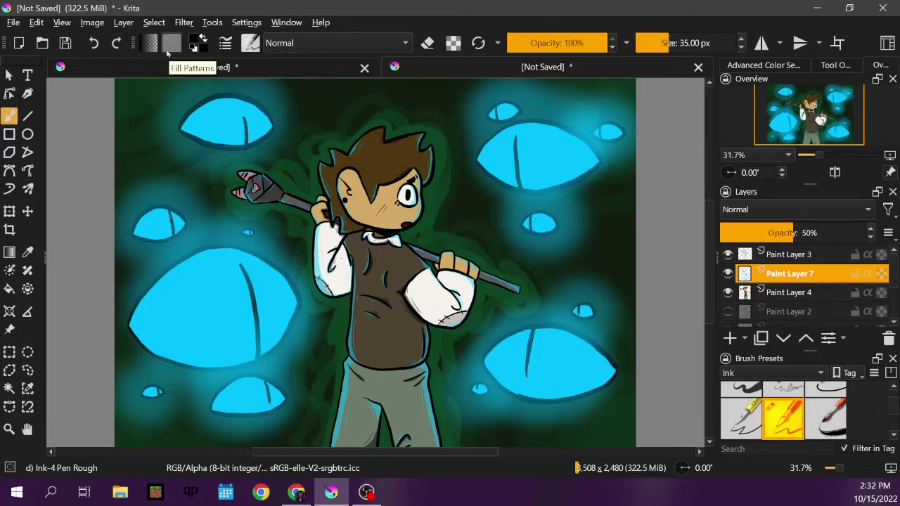
Step: Save the painting in the Pictures folder as the Krita document uhiuihjkhu
{"action": "left_click", "coordinate": [14, 22]}
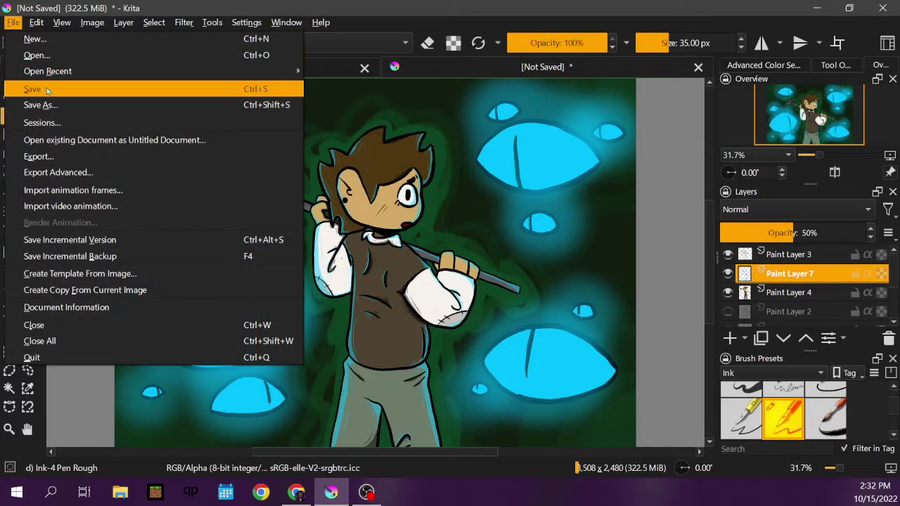
{"action": "left_click", "coordinate": [47, 88]}
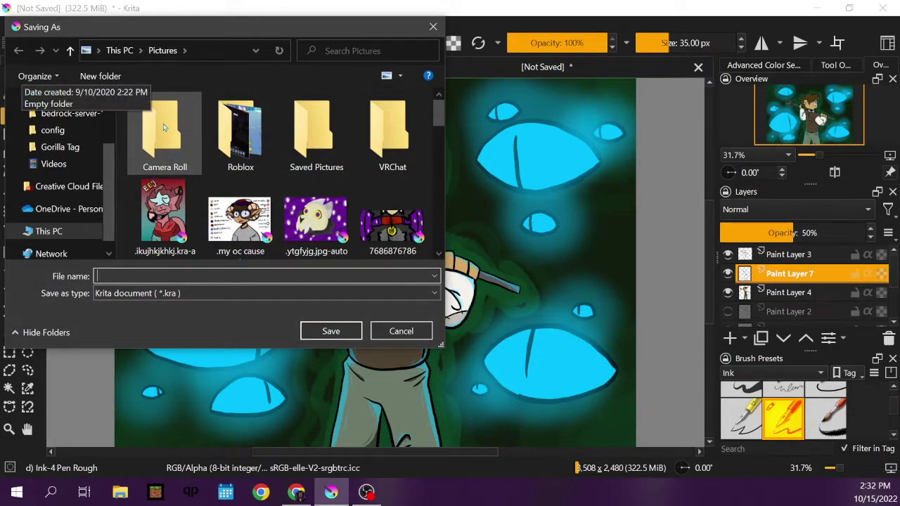
{"action": "type", "text": "uhiuihjkhu"}
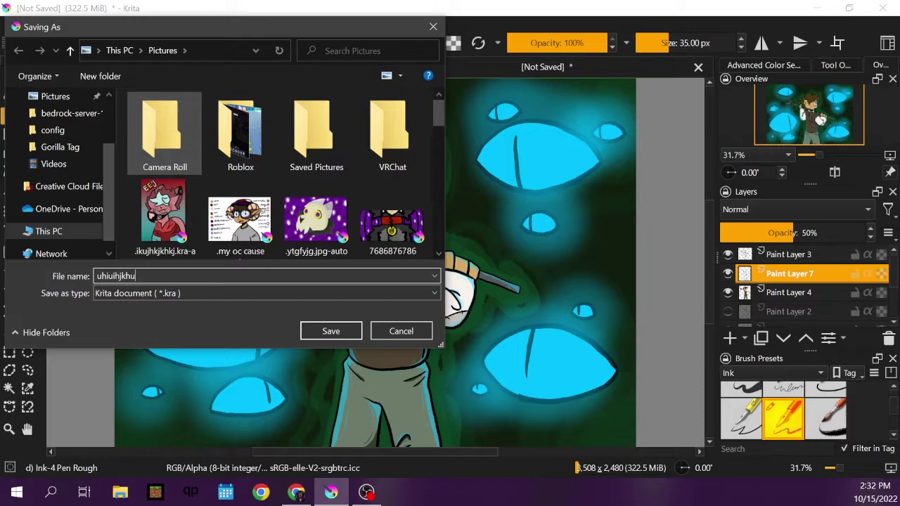
{"action": "left_click", "coordinate": [331, 331]}
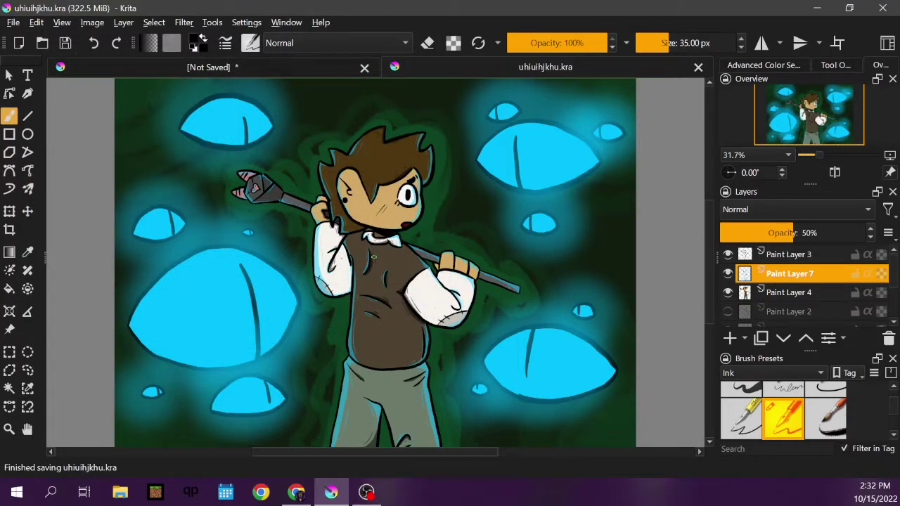
{"action": "left_click", "coordinate": [817, 8]}
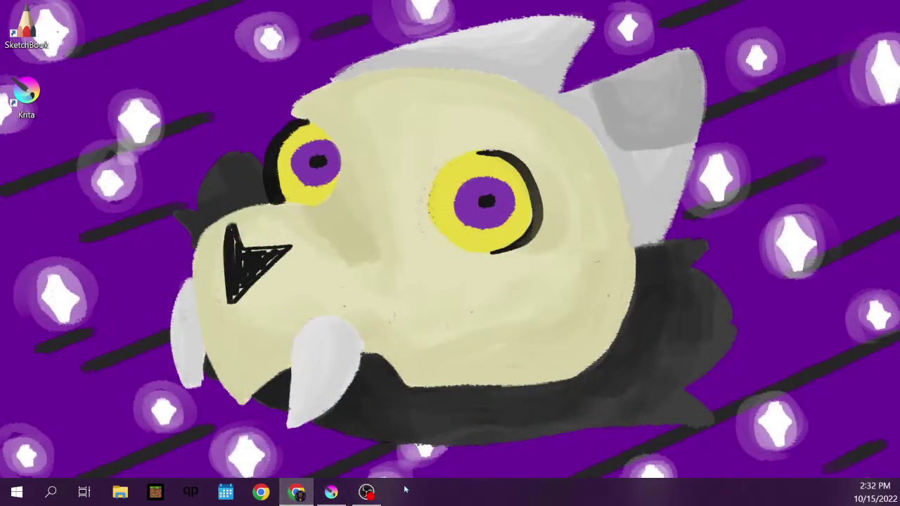
{"action": "left_click", "coordinate": [368, 493]}
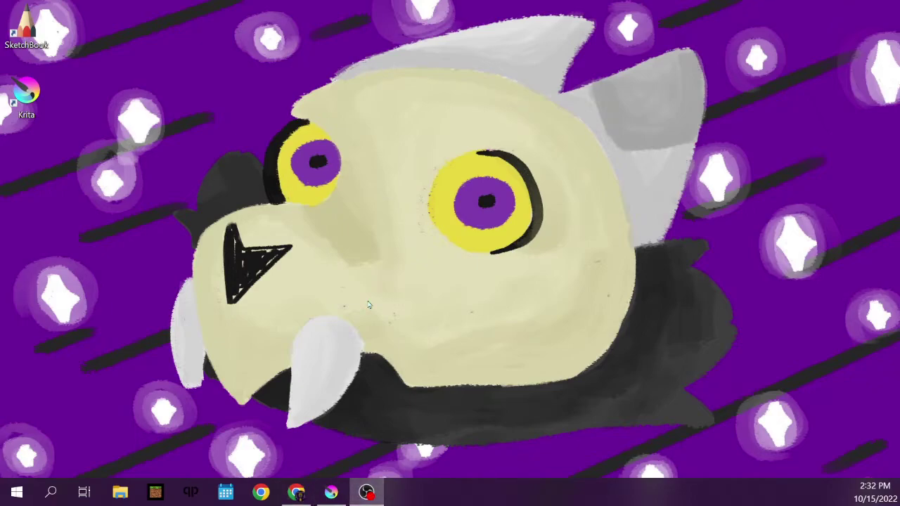